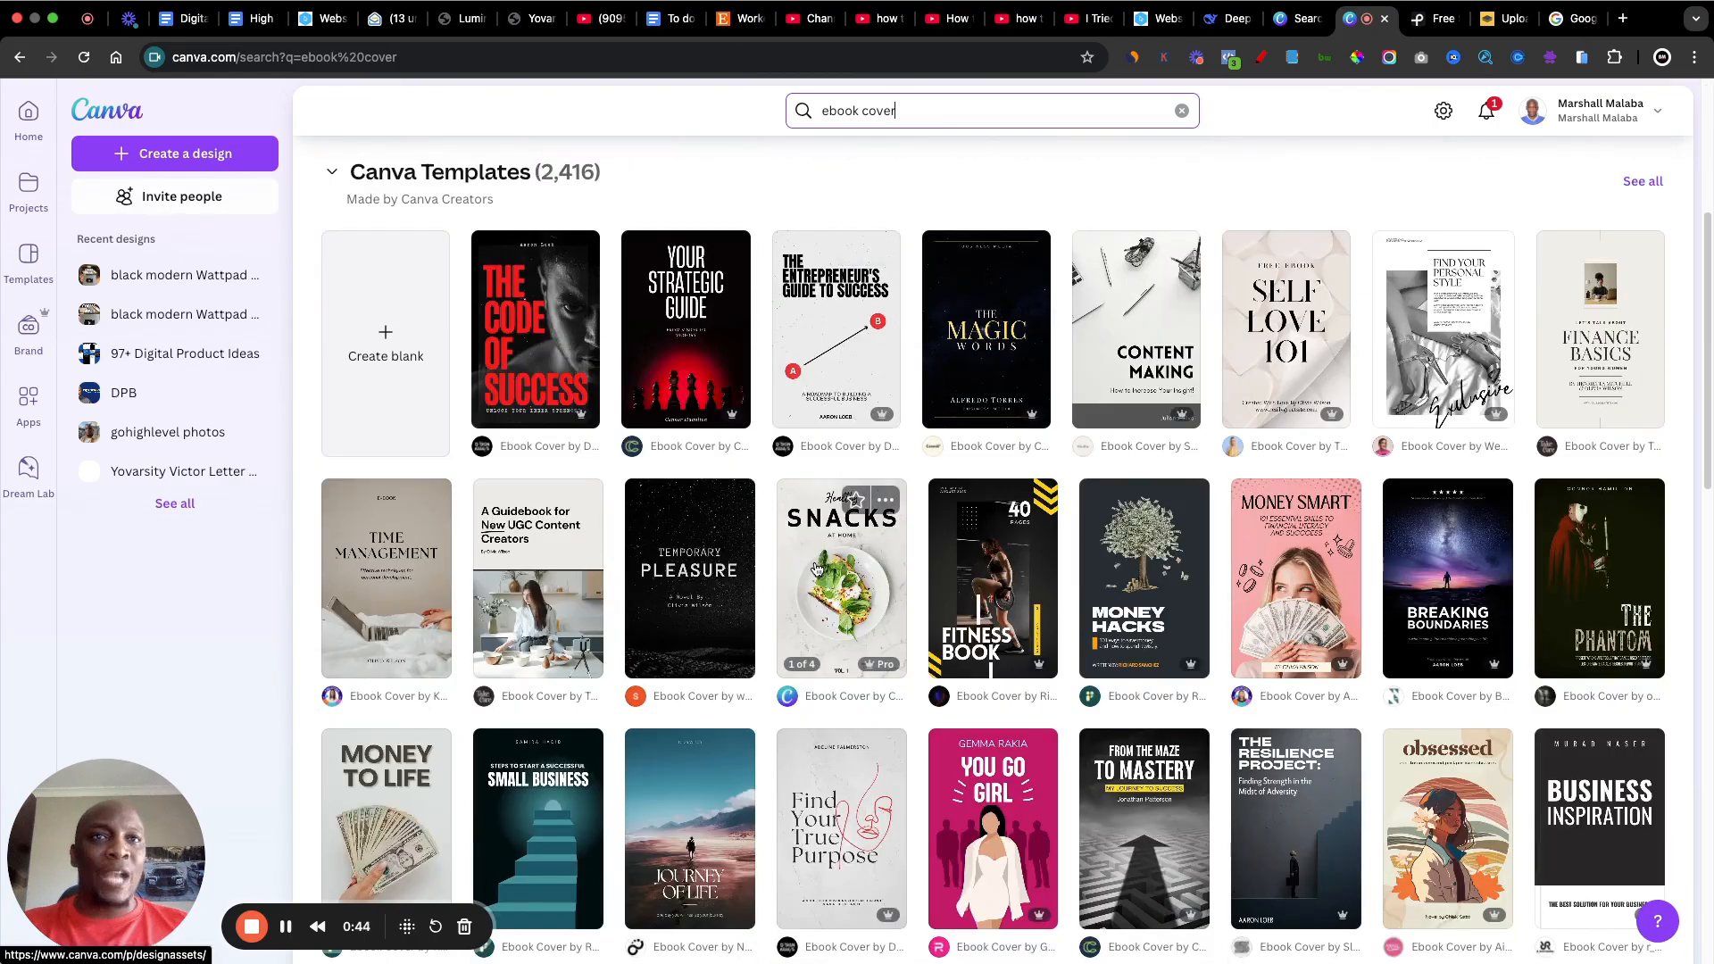
Step: Browse the ebook cover templates in the search results to compare free and Pro designs
scroll(816, 569, "down", 1)
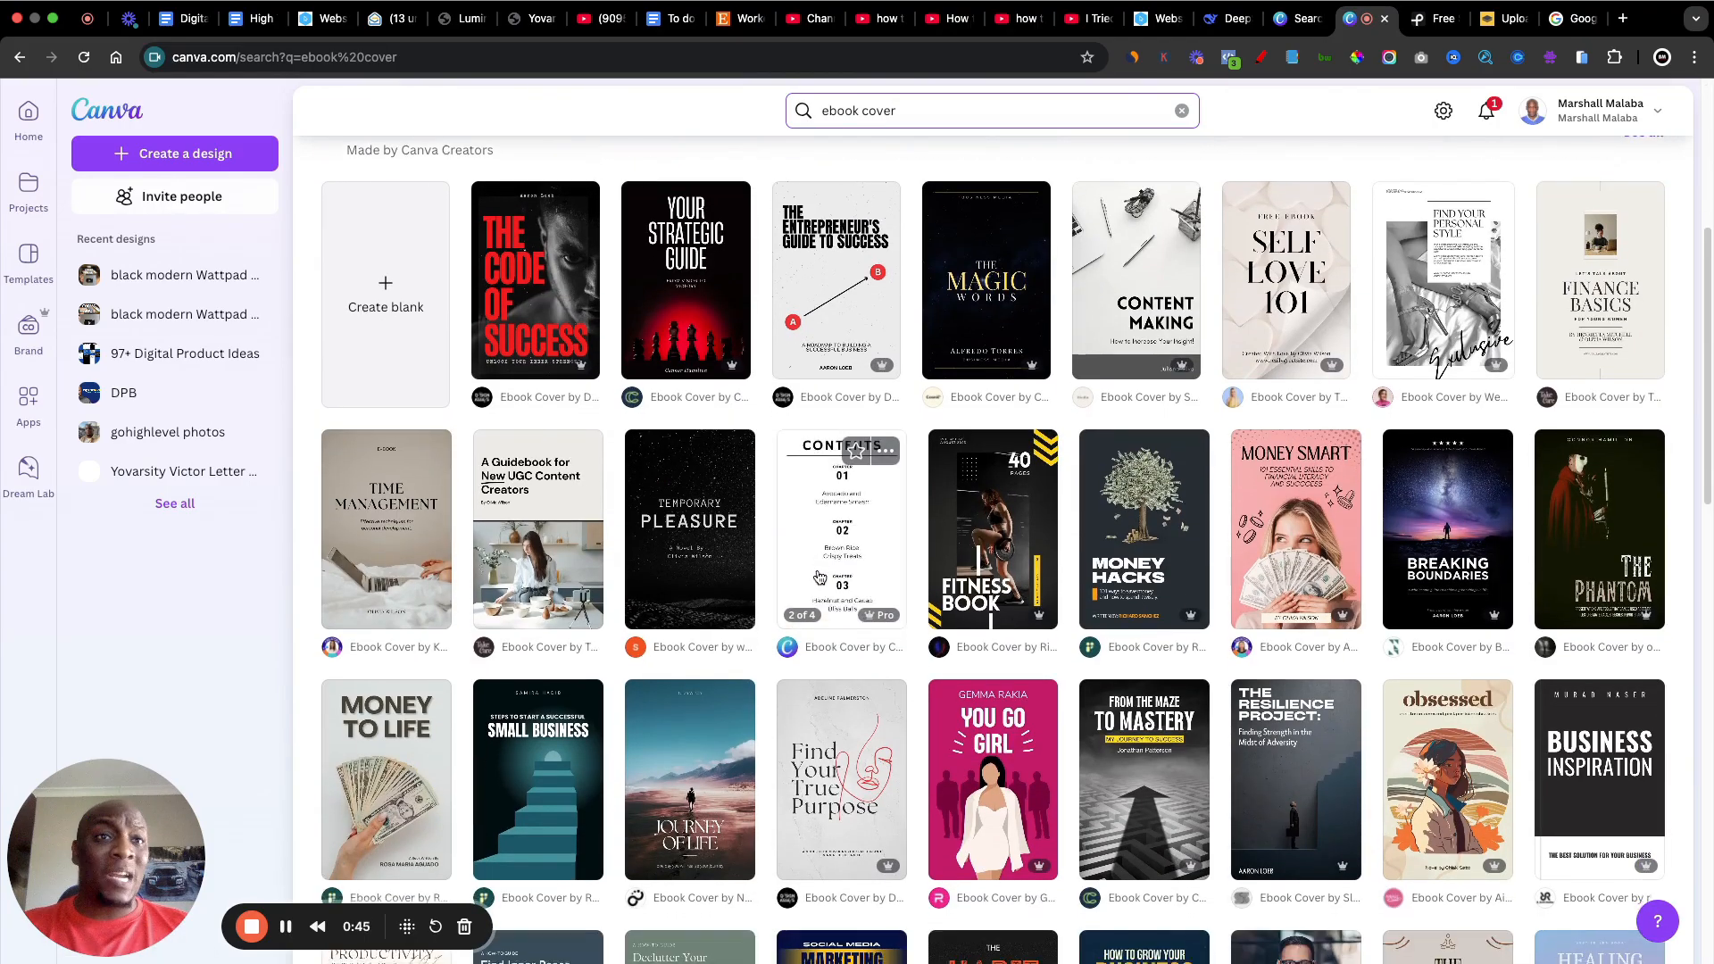
scroll(817, 572, "down", 1)
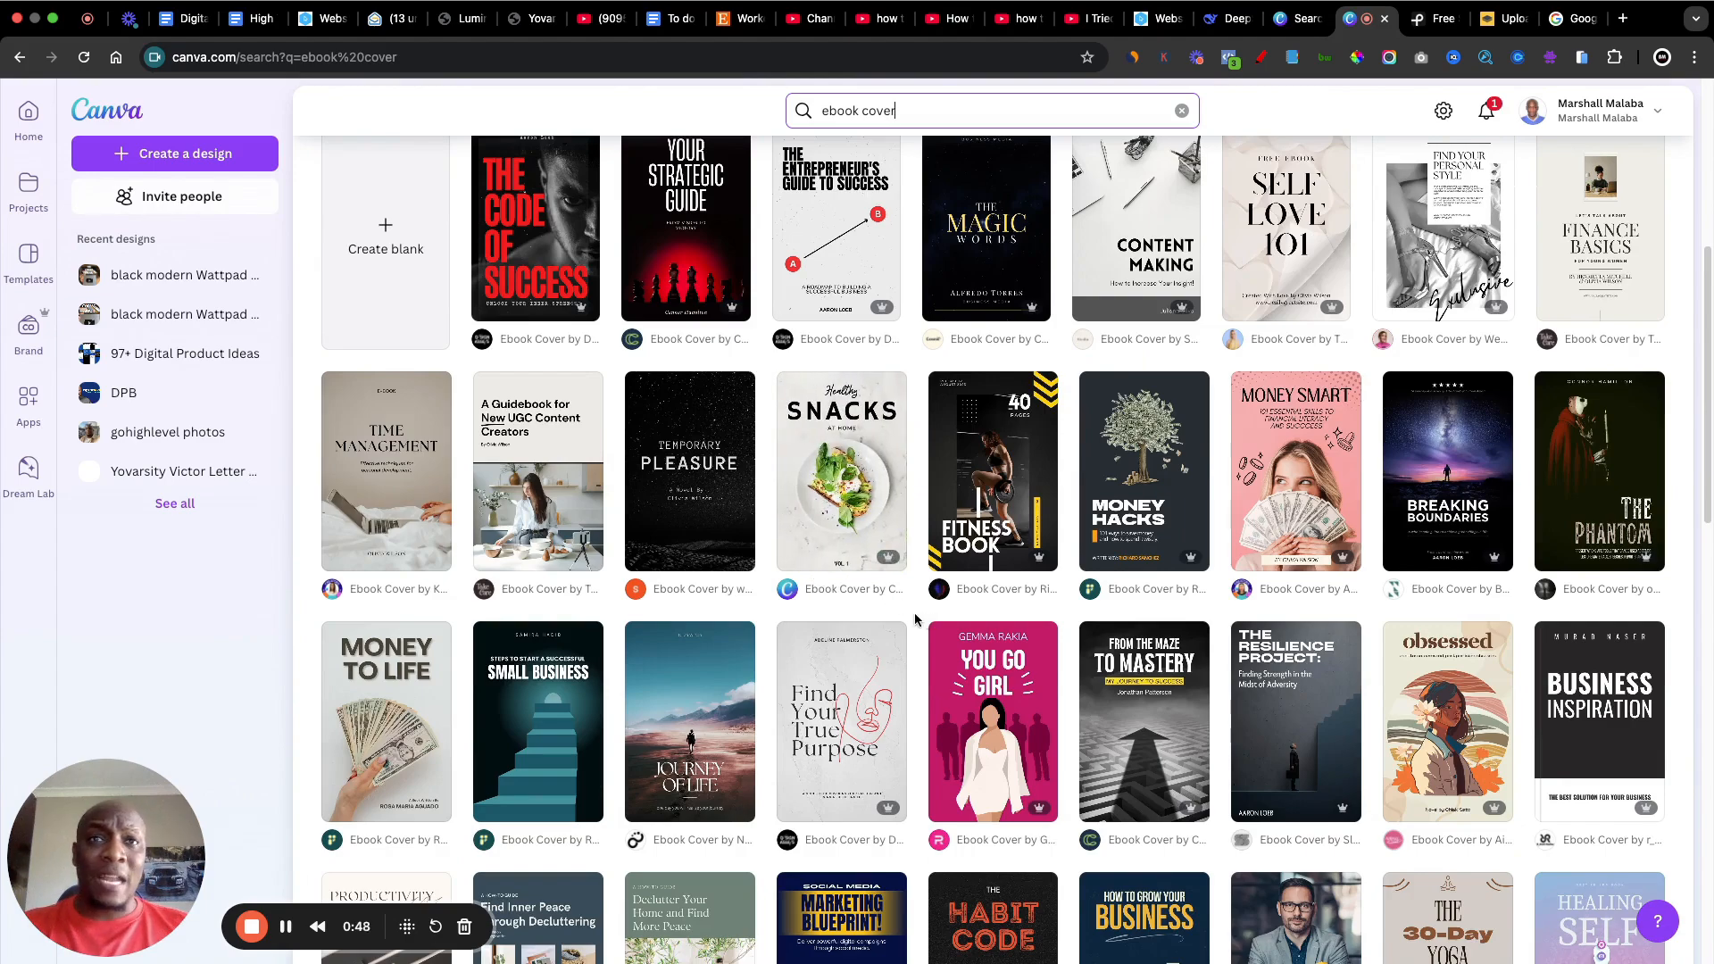
scroll(913, 618, "down", 1)
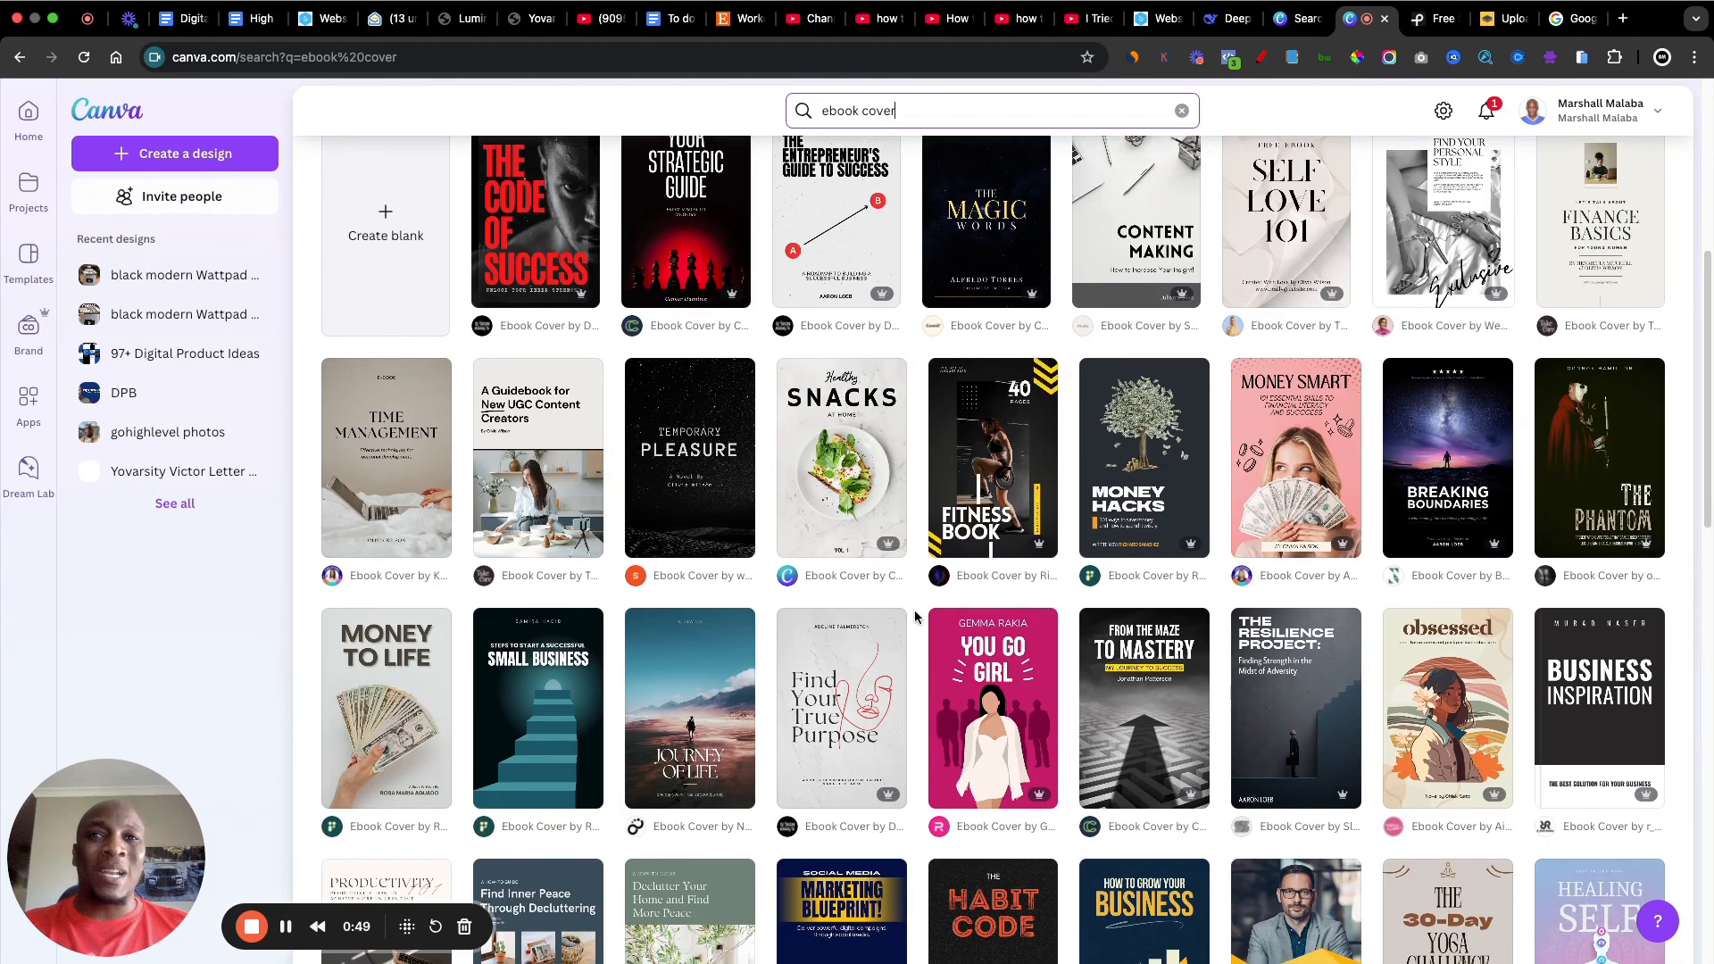
scroll(912, 615, "down", 2)
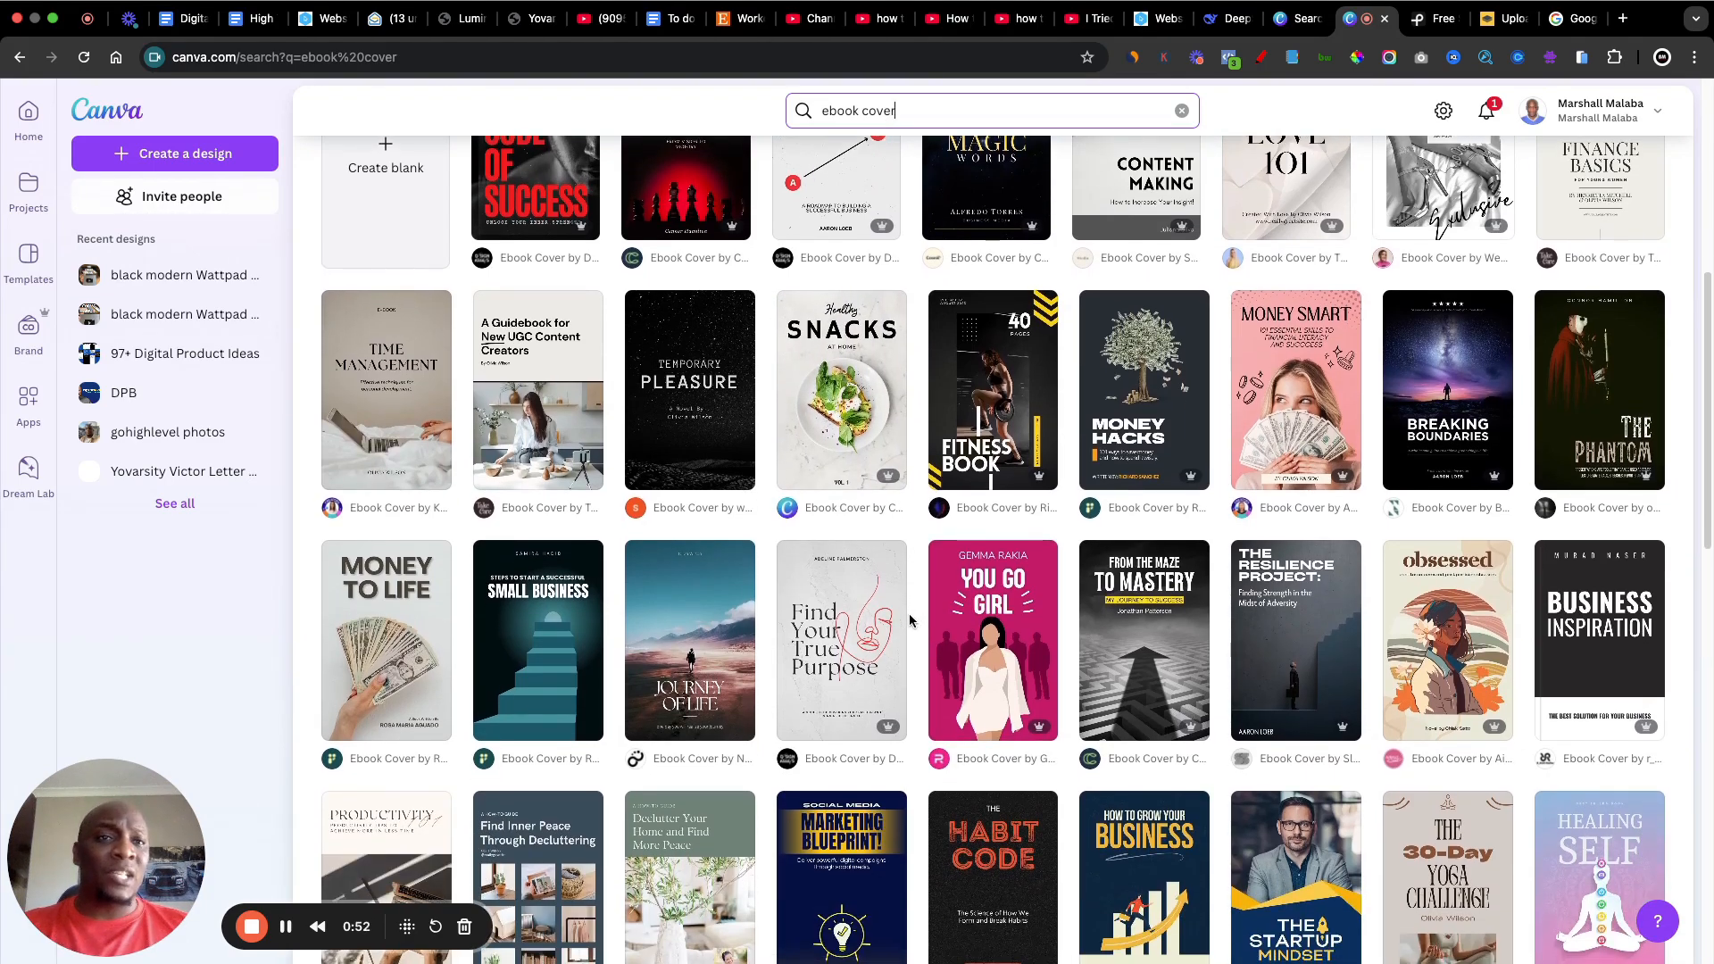
scroll(909, 614, "down", 2)
scroll(908, 614, "down", 2)
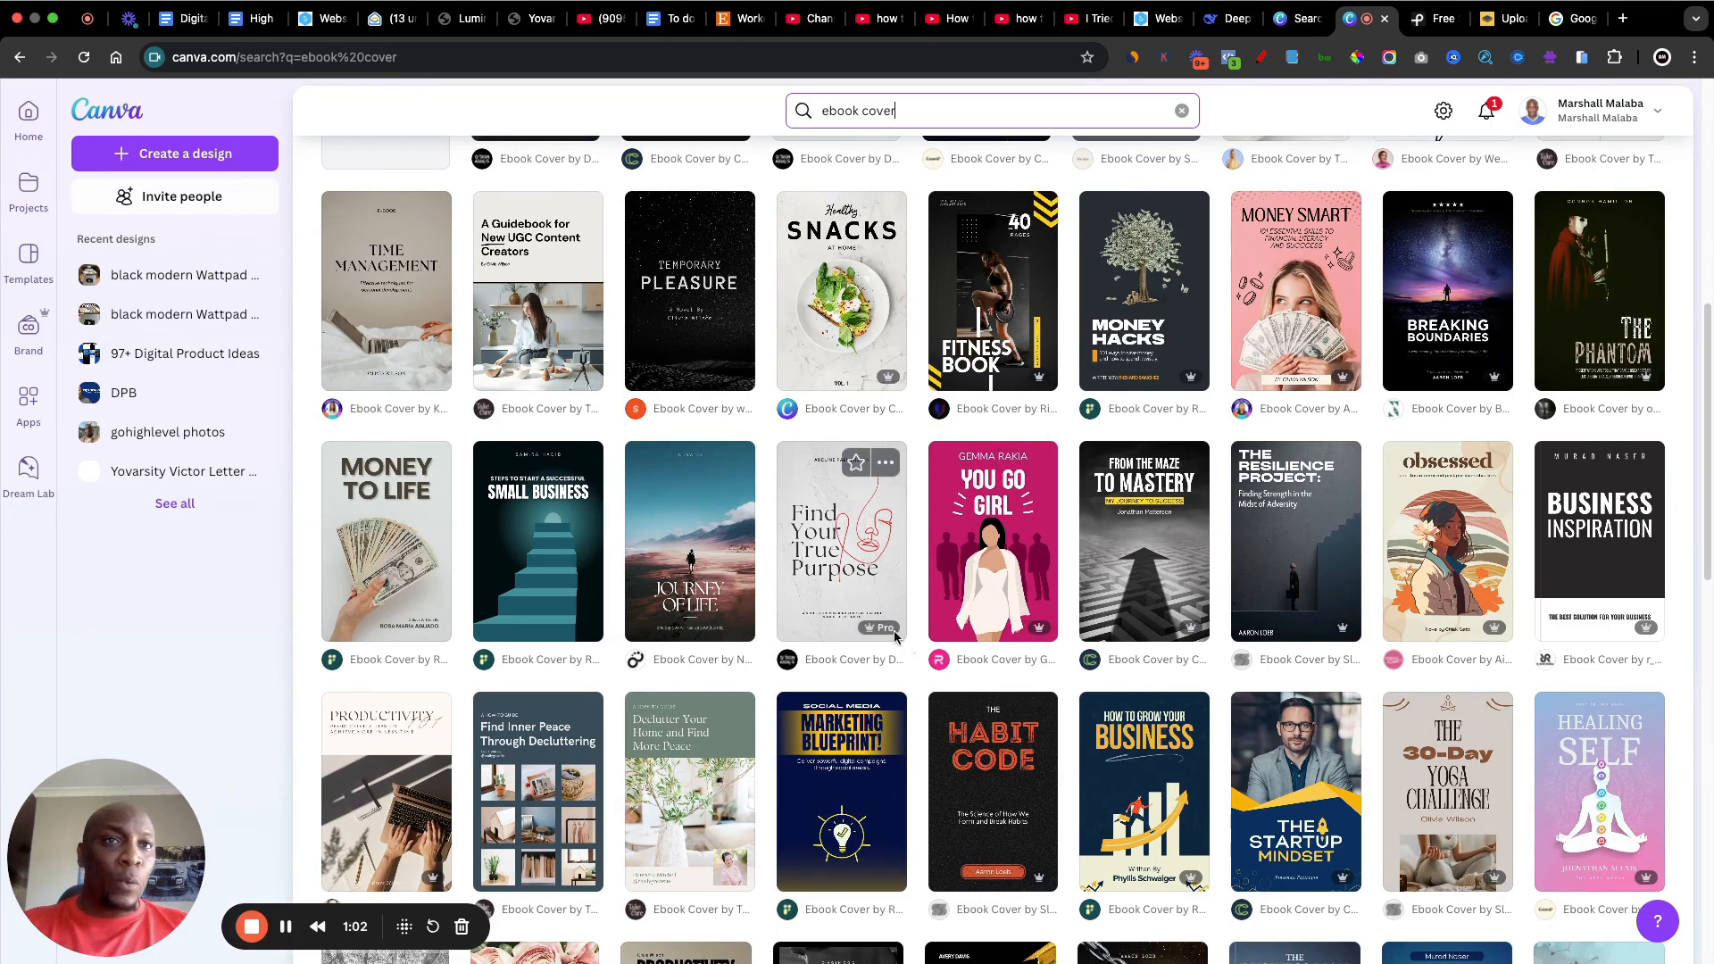
mouse_move(886, 632)
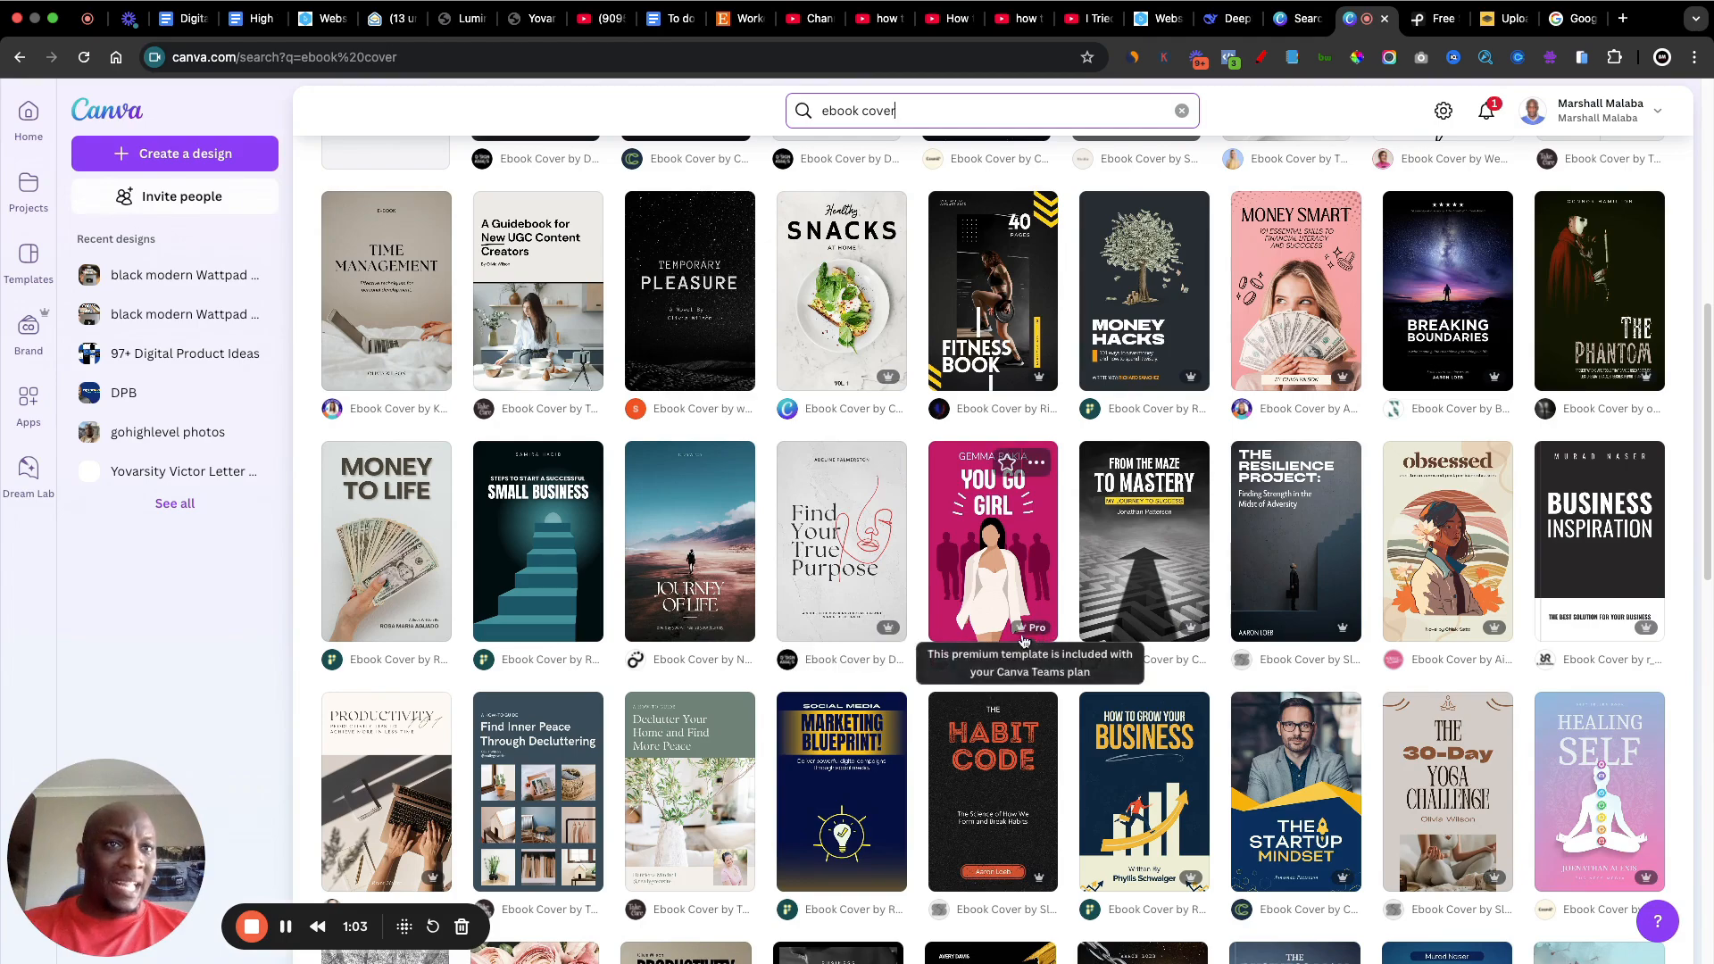
mouse_move(1037, 633)
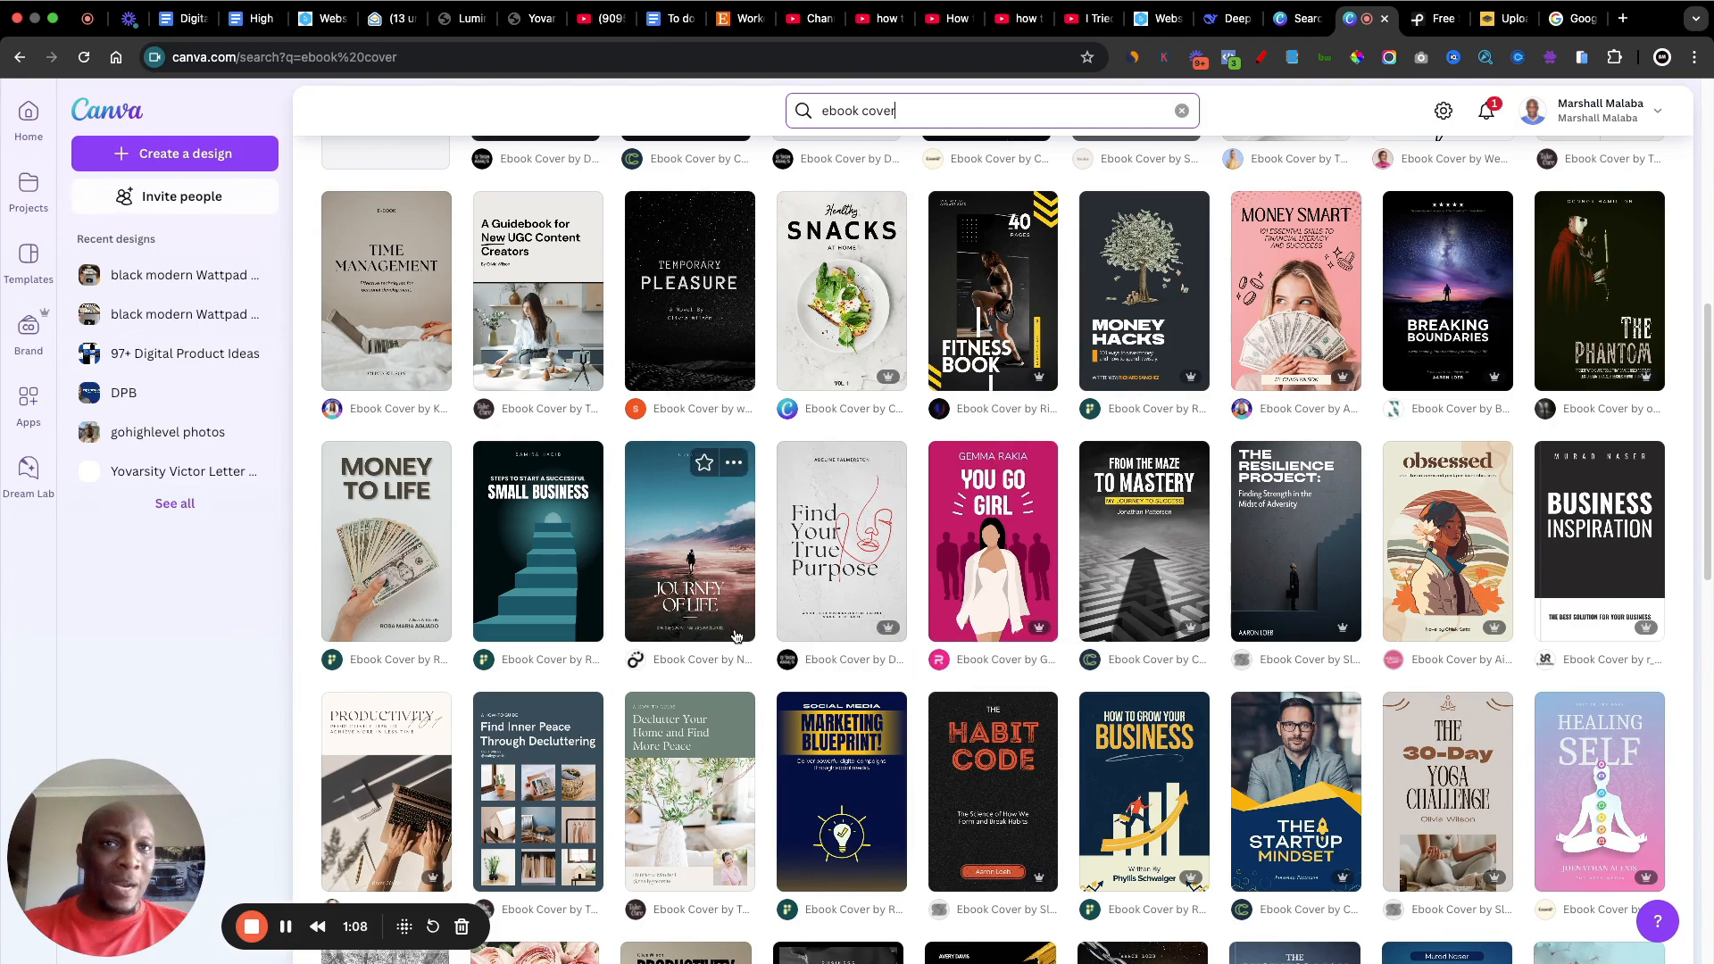
scroll(783, 678, "down", 3)
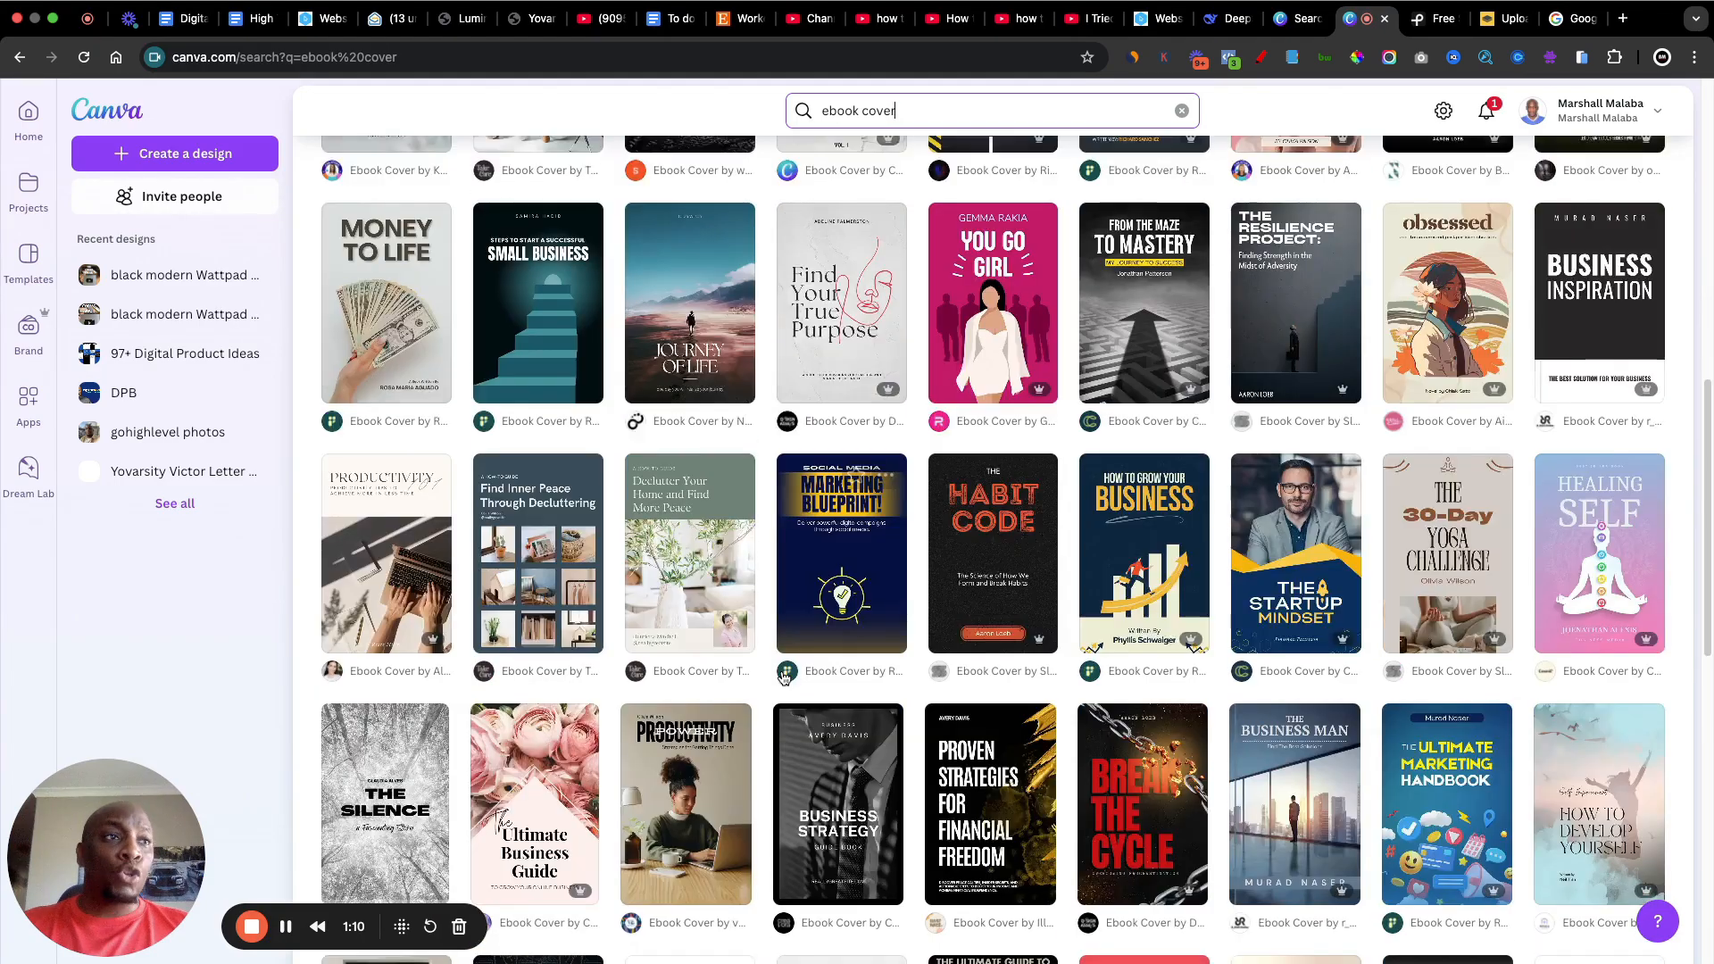
scroll(783, 678, "down", 5)
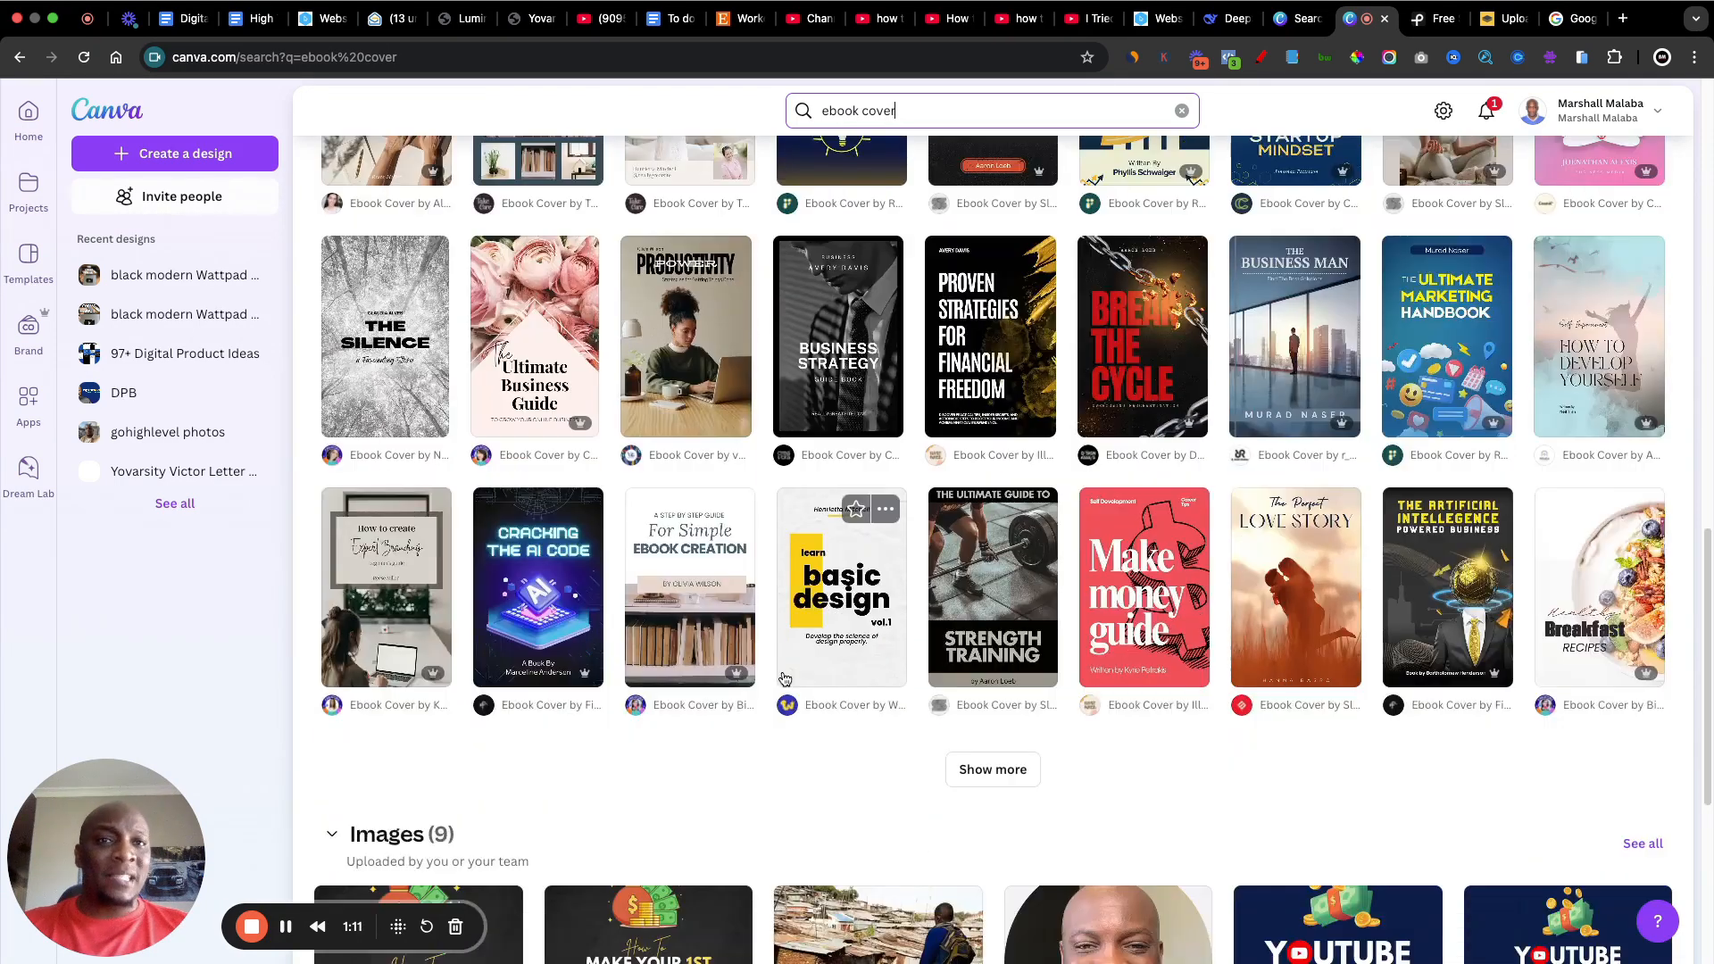
scroll(785, 678, "down", 1)
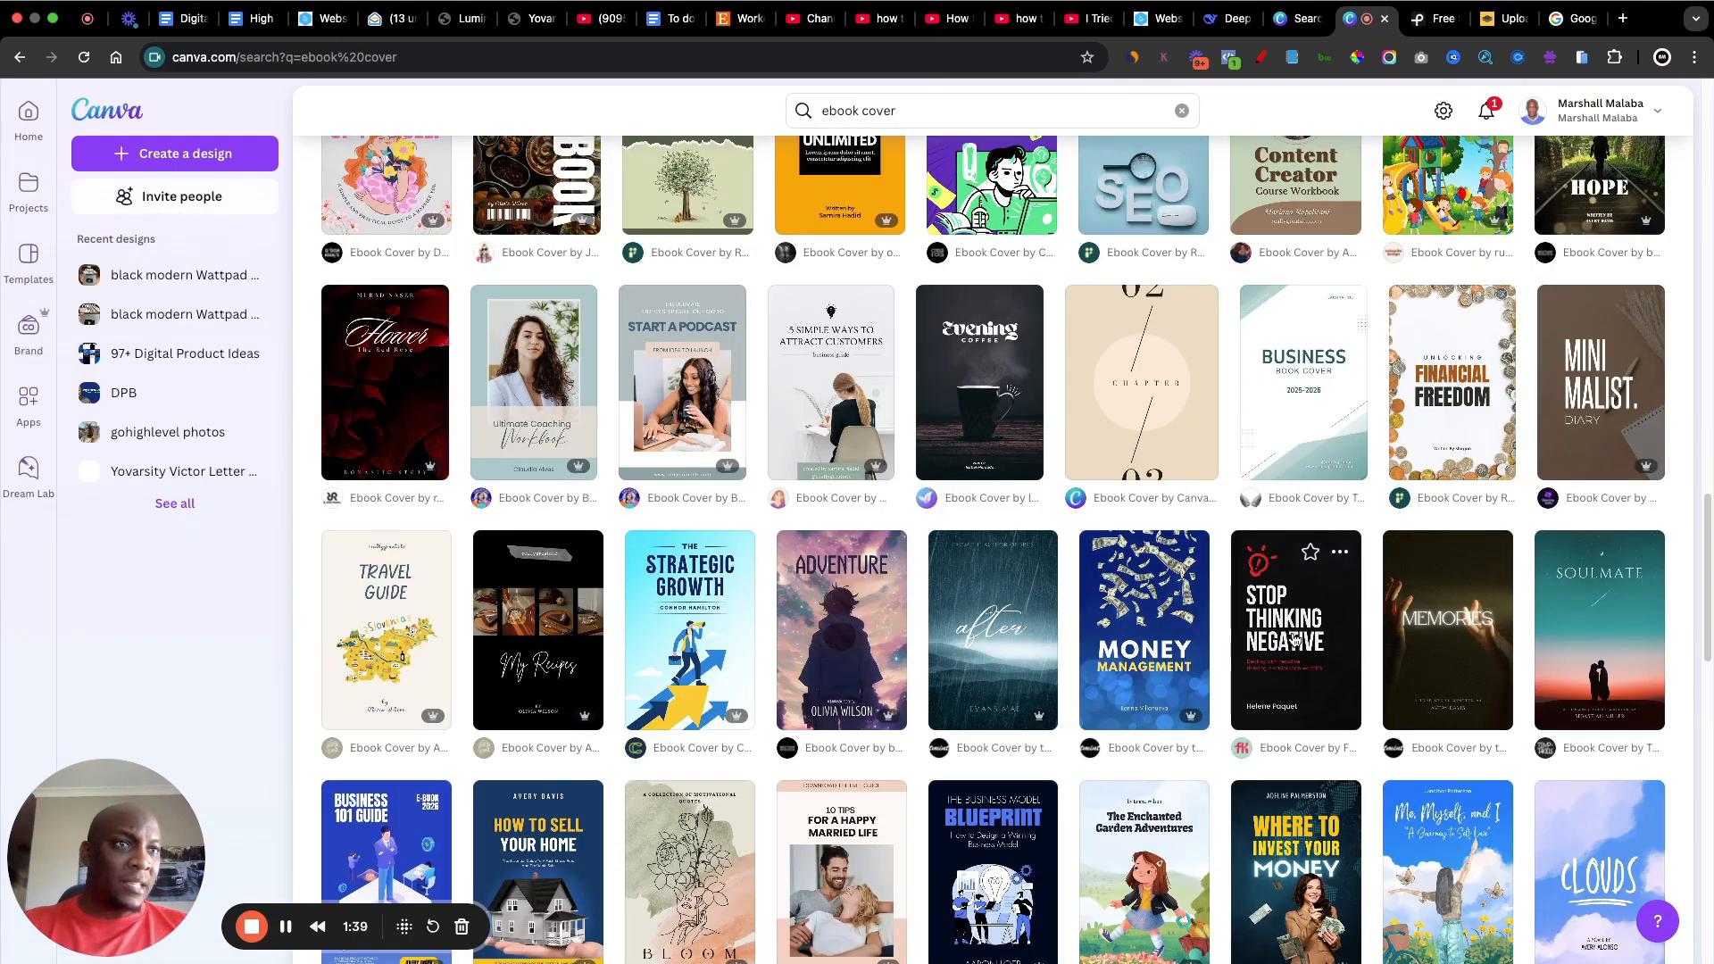
Step: Open the "Black Textured Self-Help Ebook Cover" template with the "Stop Thinking Negative" title for customizing
left_click(1293, 637)
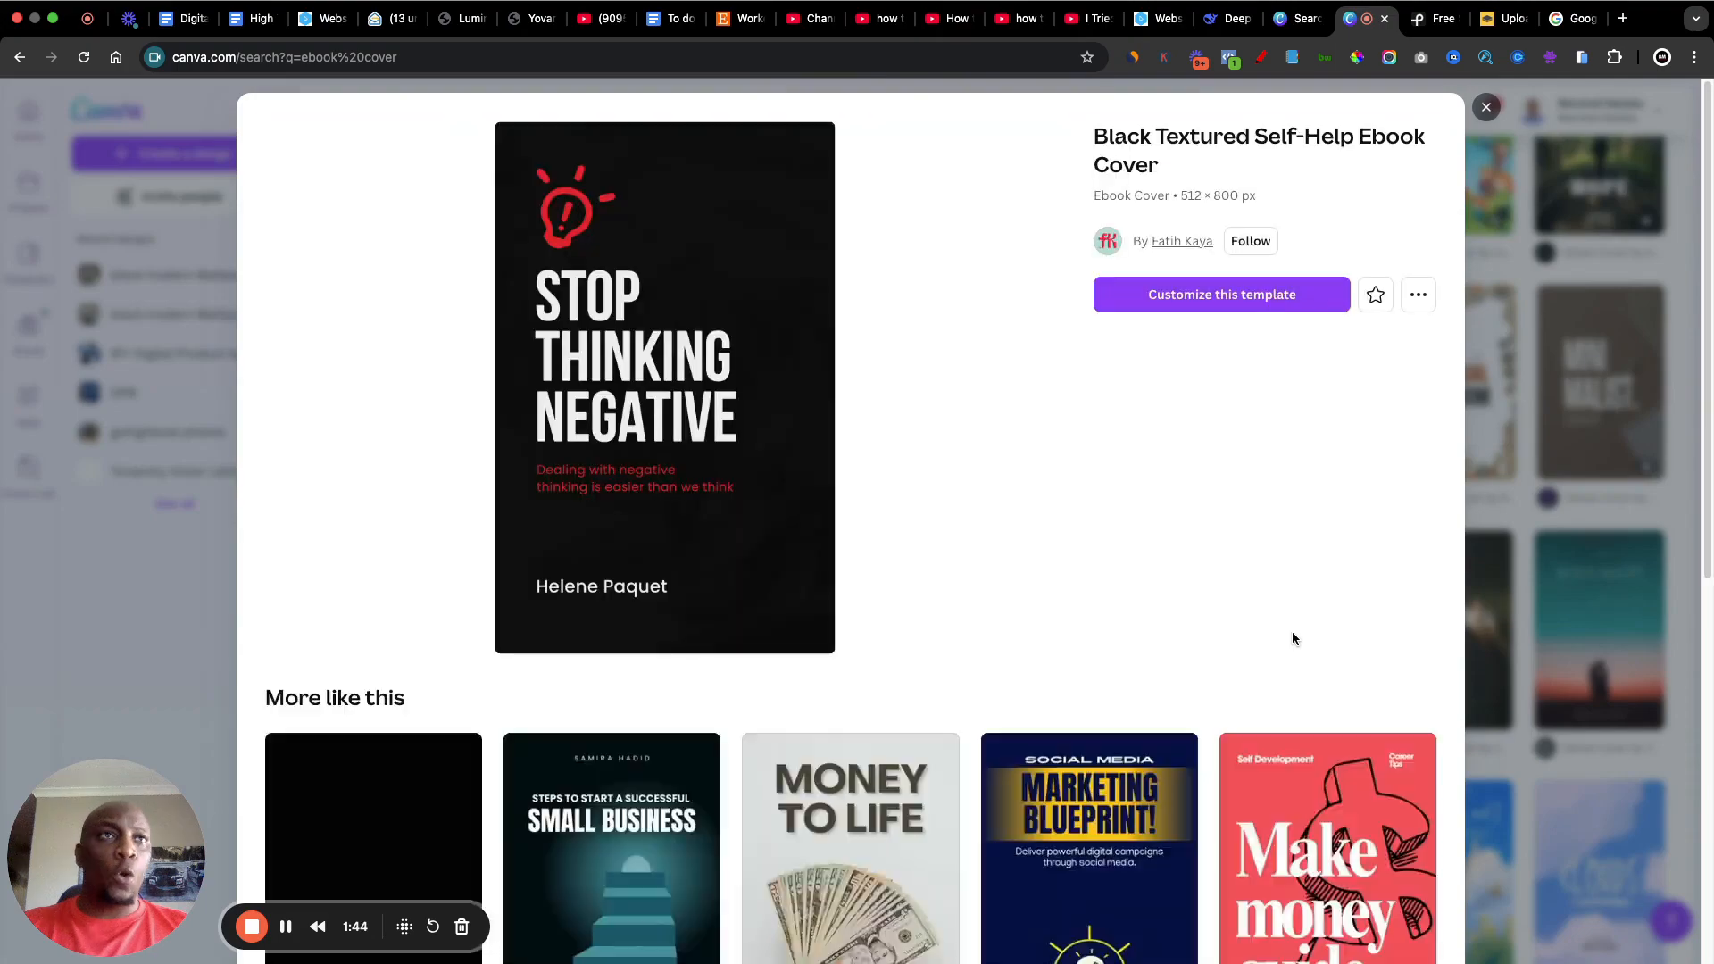
left_click(1213, 300)
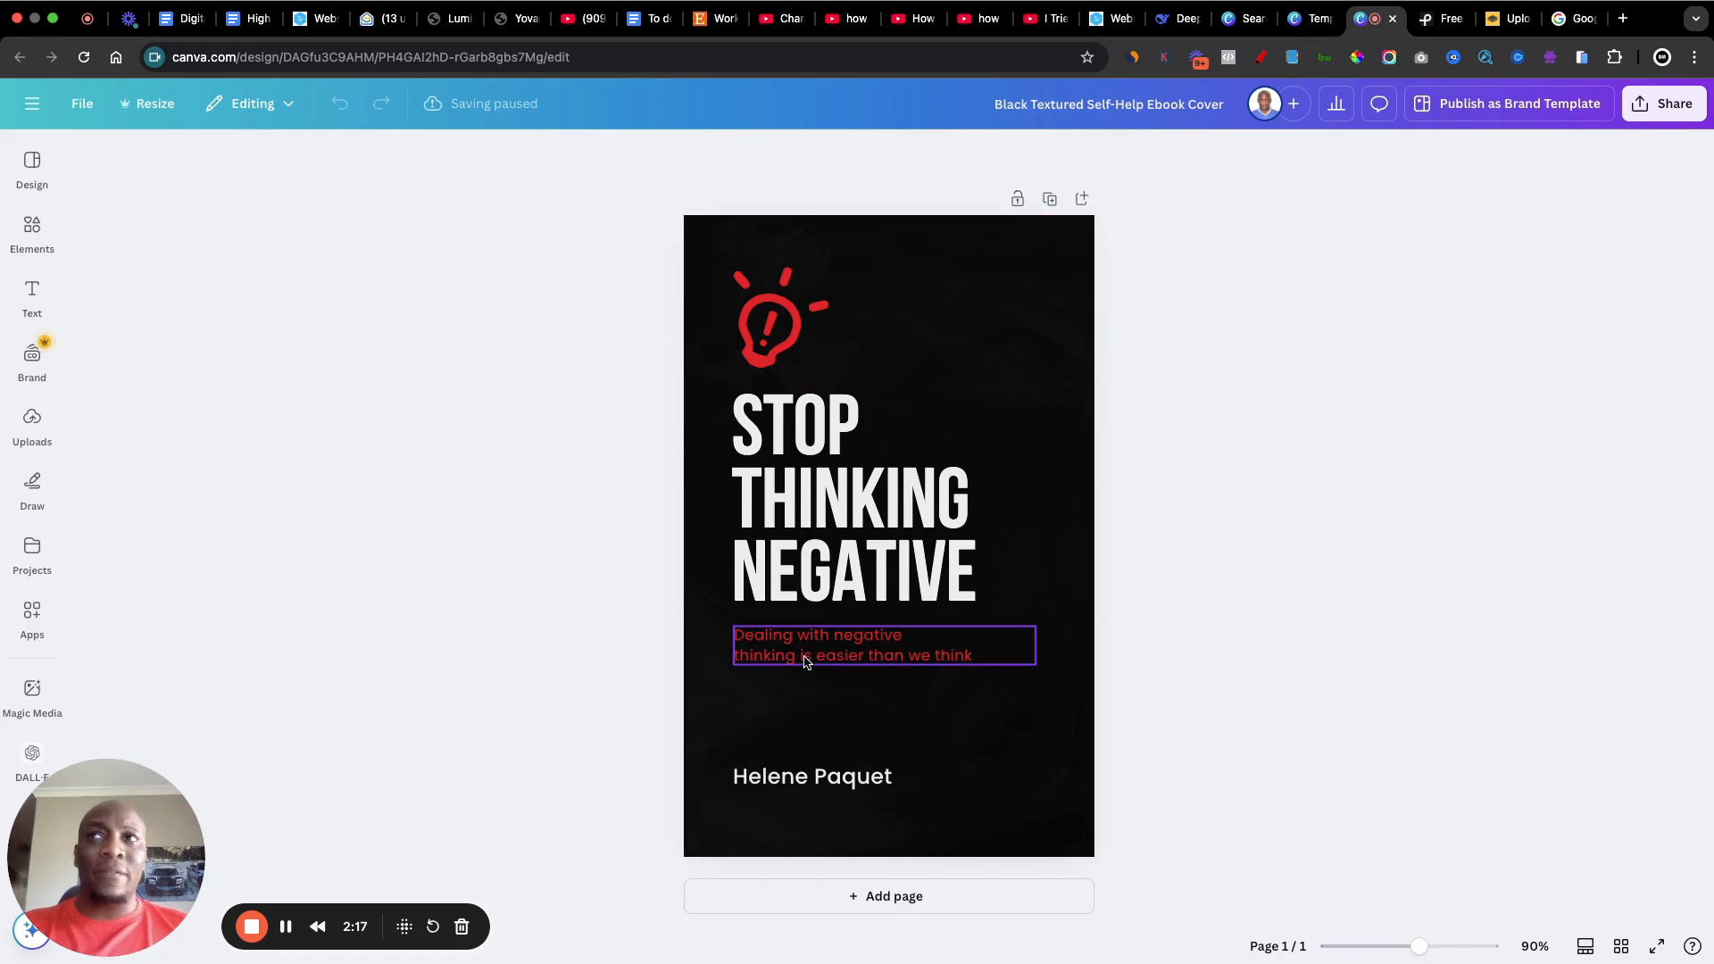
left_click(32, 297)
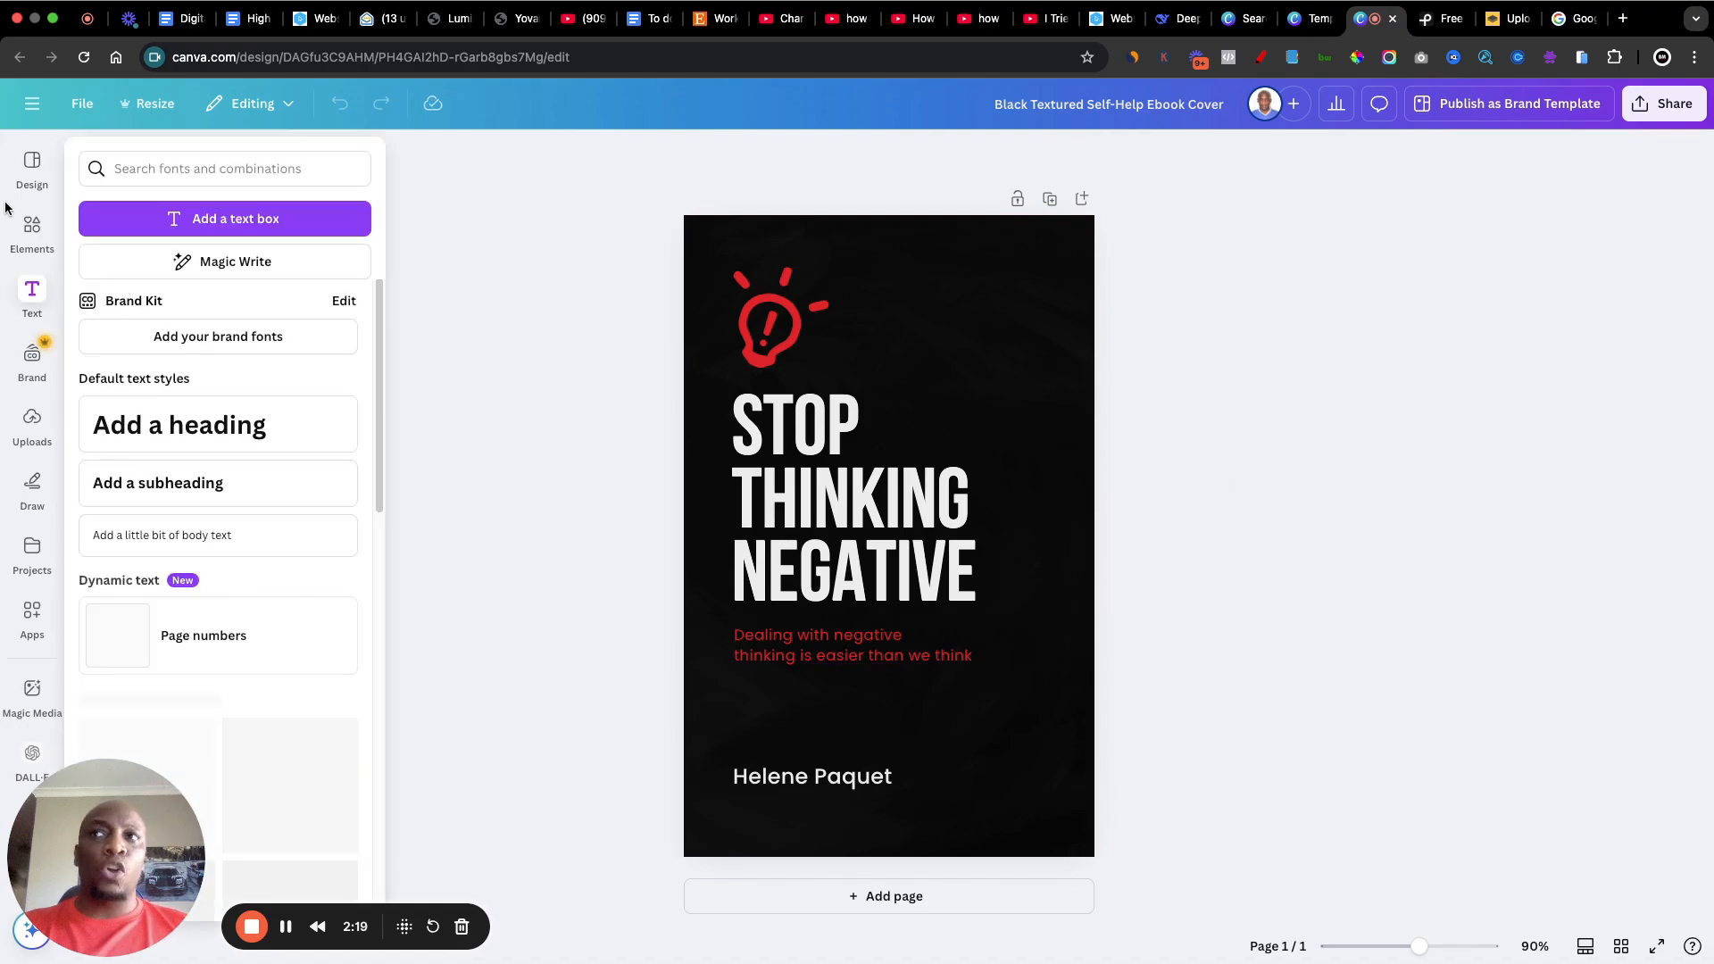
left_click(631, 404)
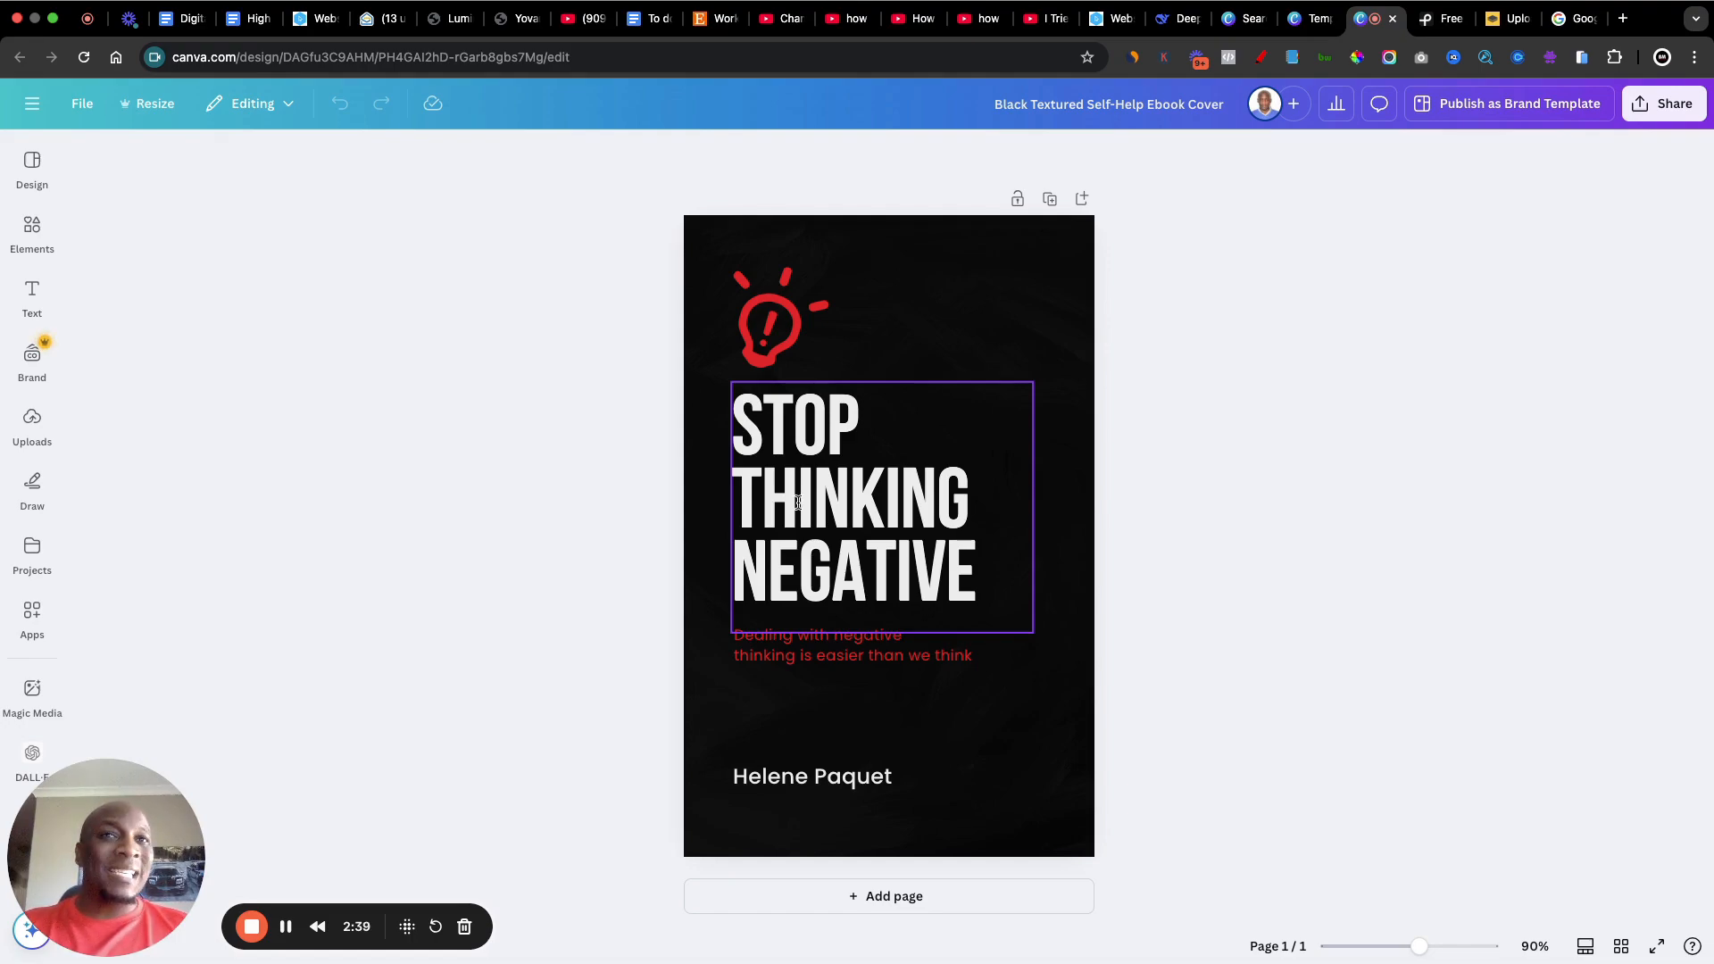
Step: Replace the cover's title text with "GROW YOUR BUSINESS USING YOUTUBE"
double_click(797, 503)
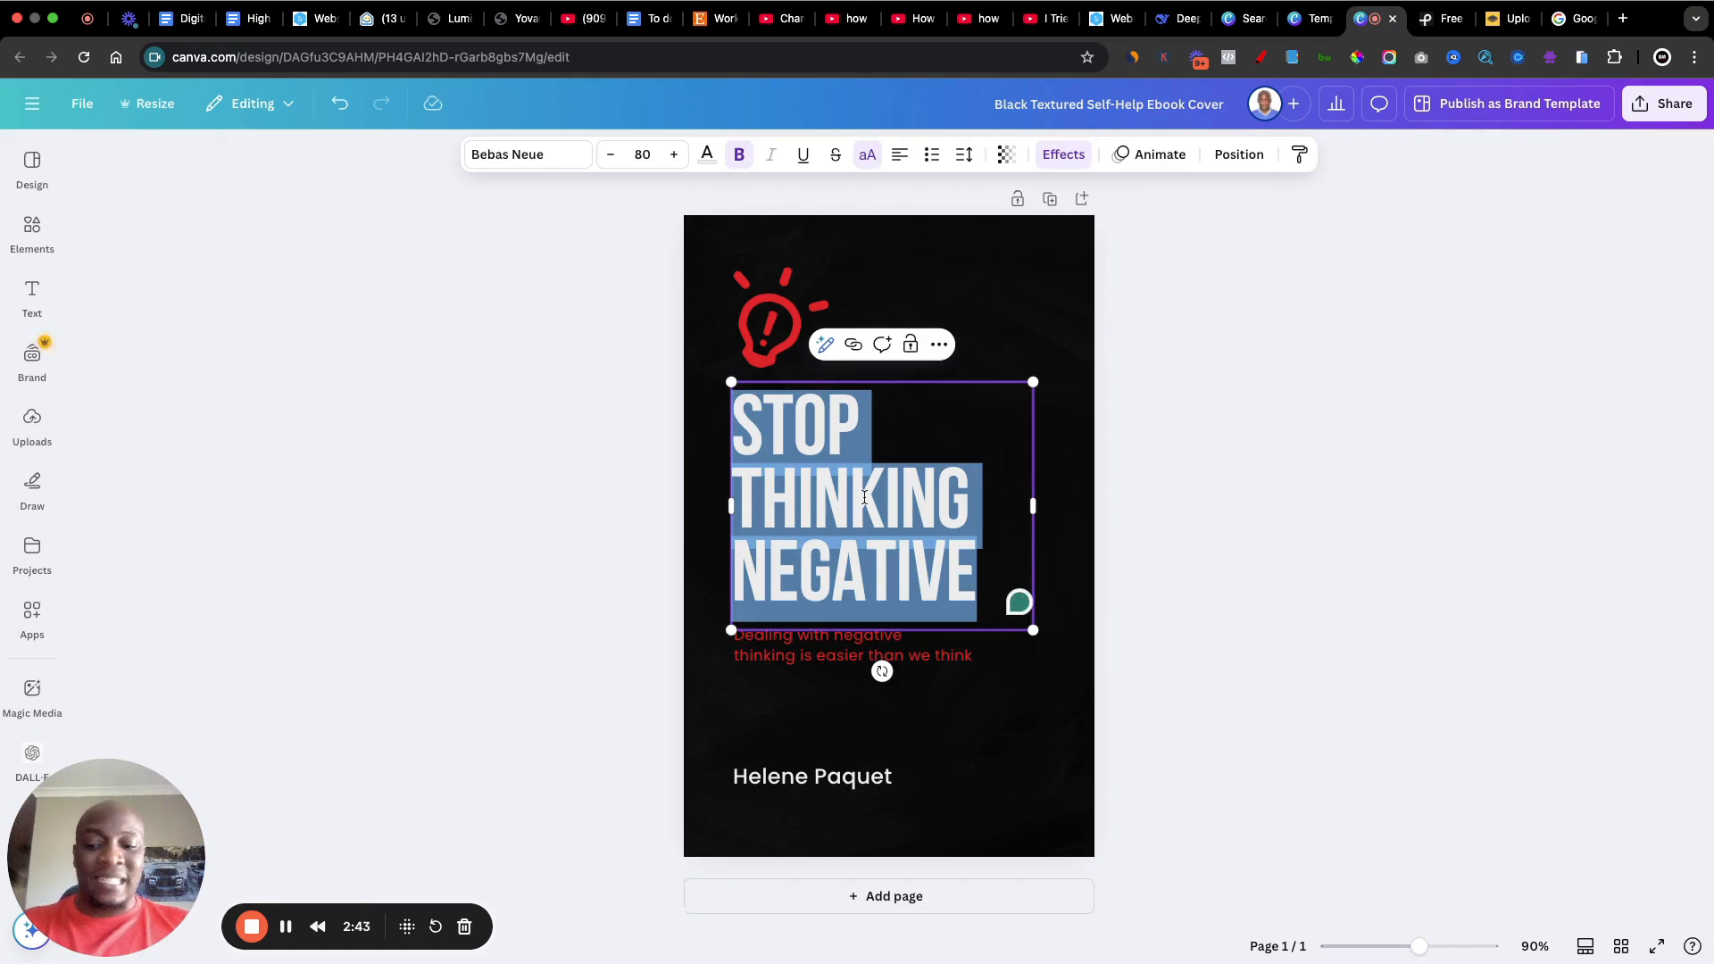
type("GROW YUR")
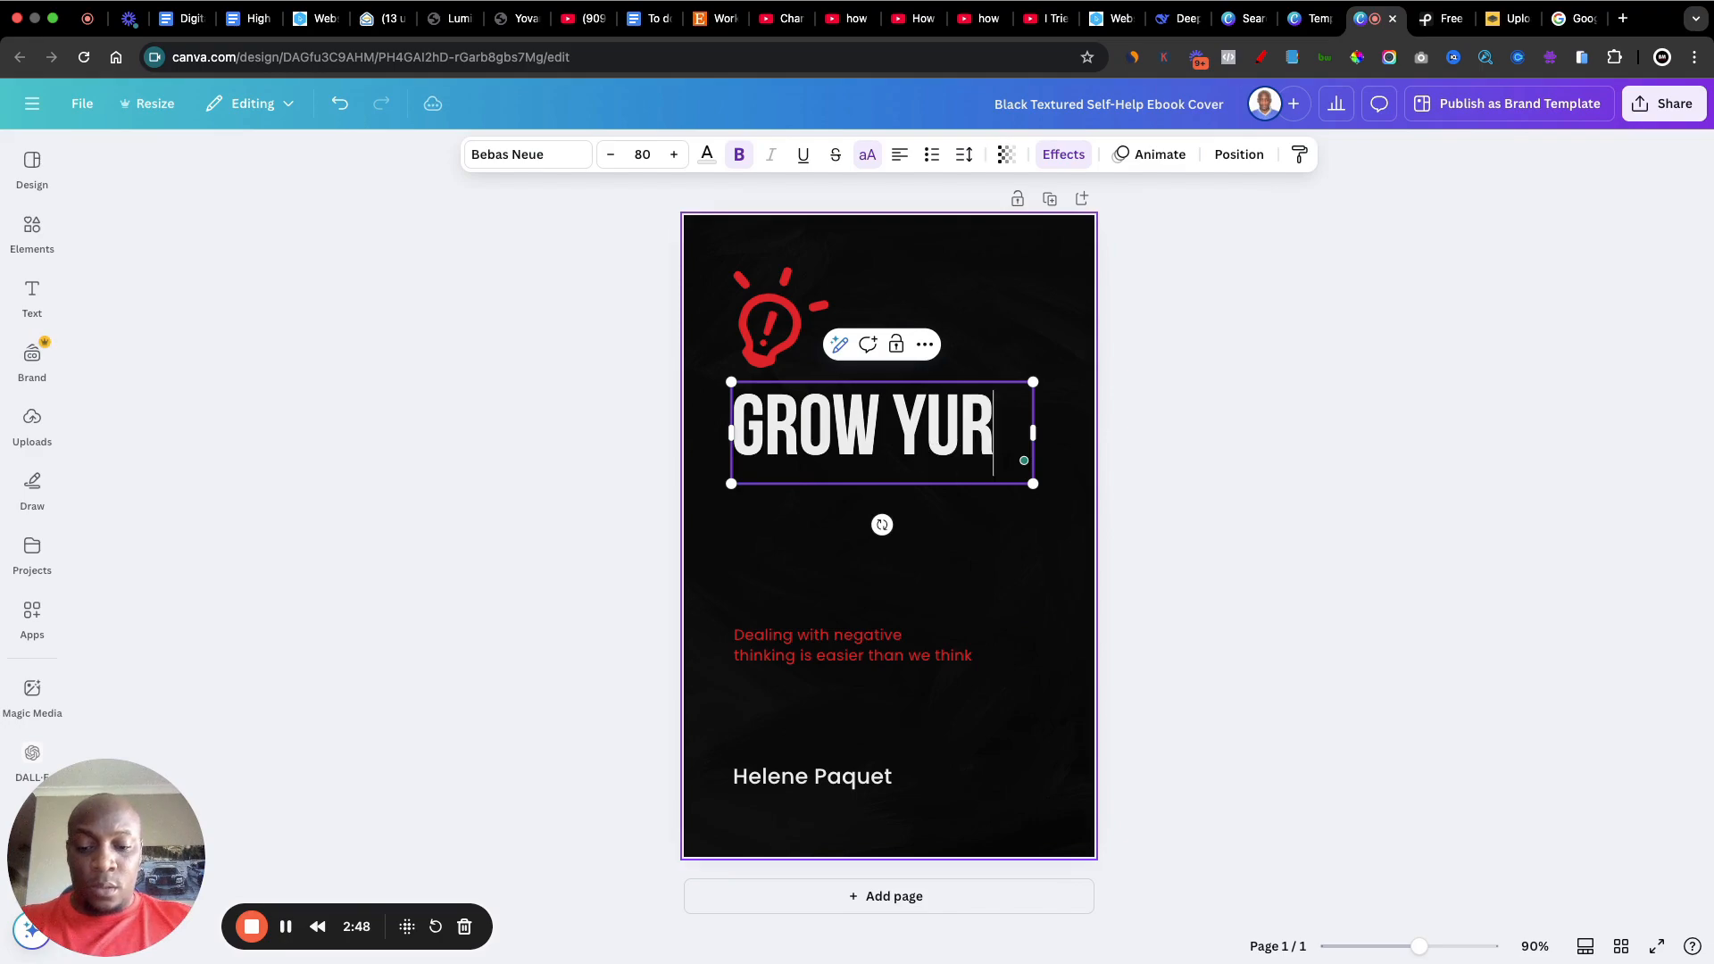
type(" BUSINESS USING YOUTUBE")
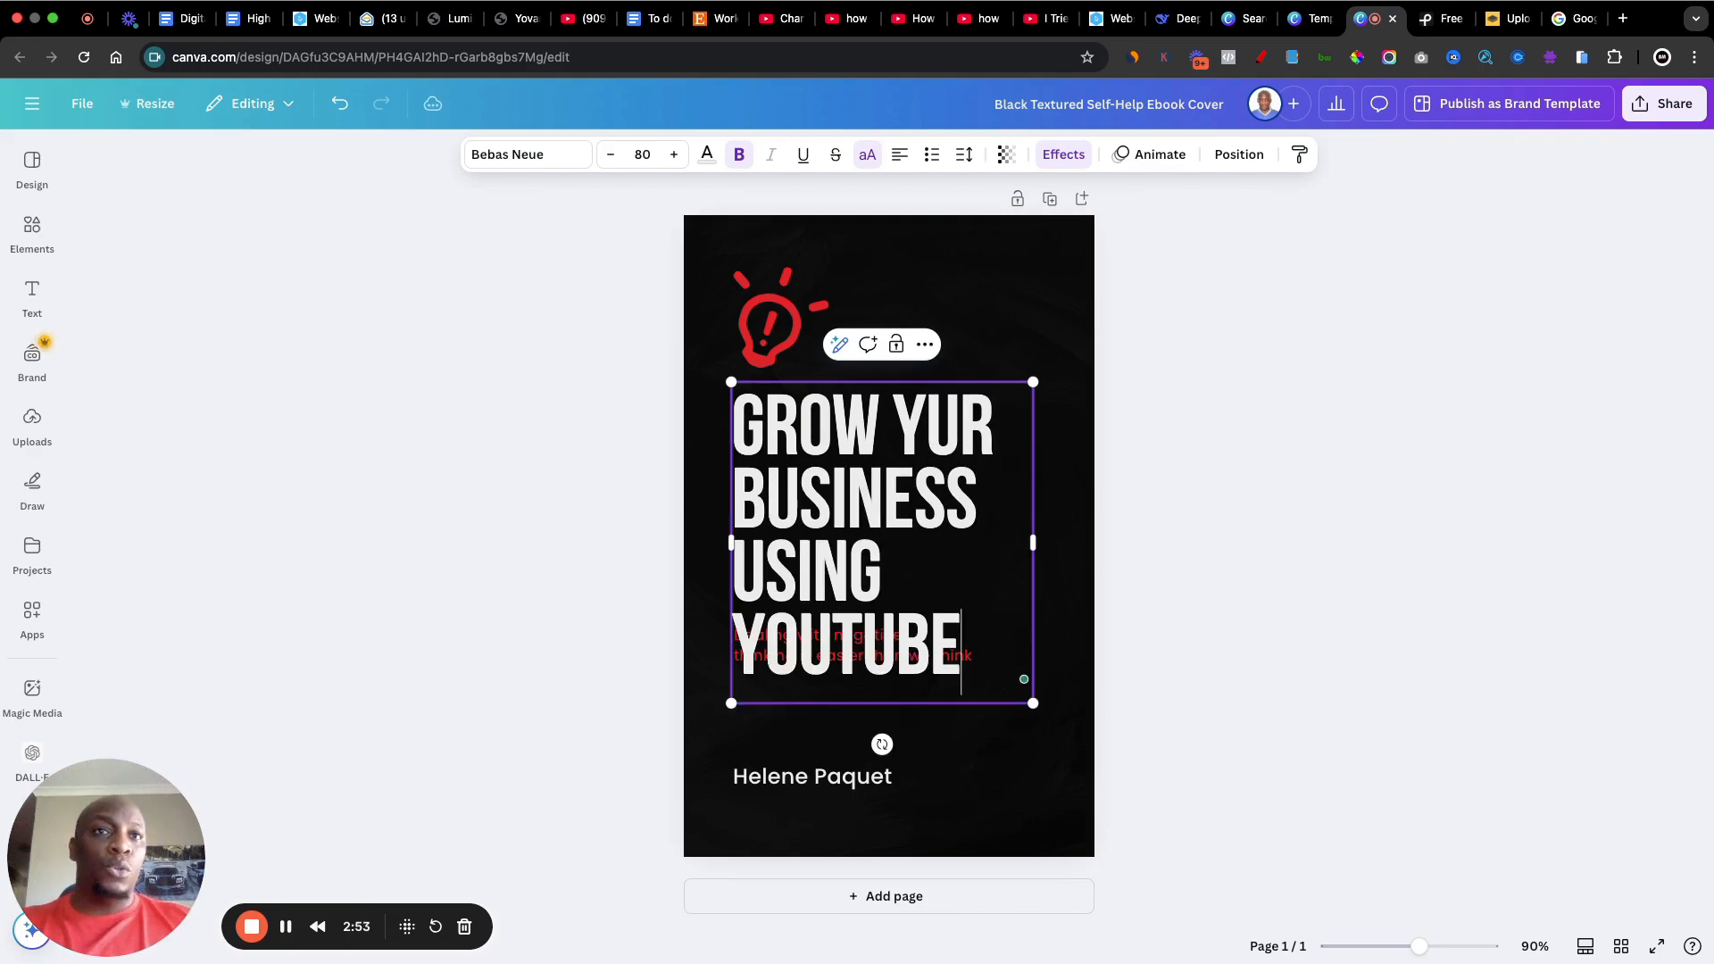
left_click(924, 427)
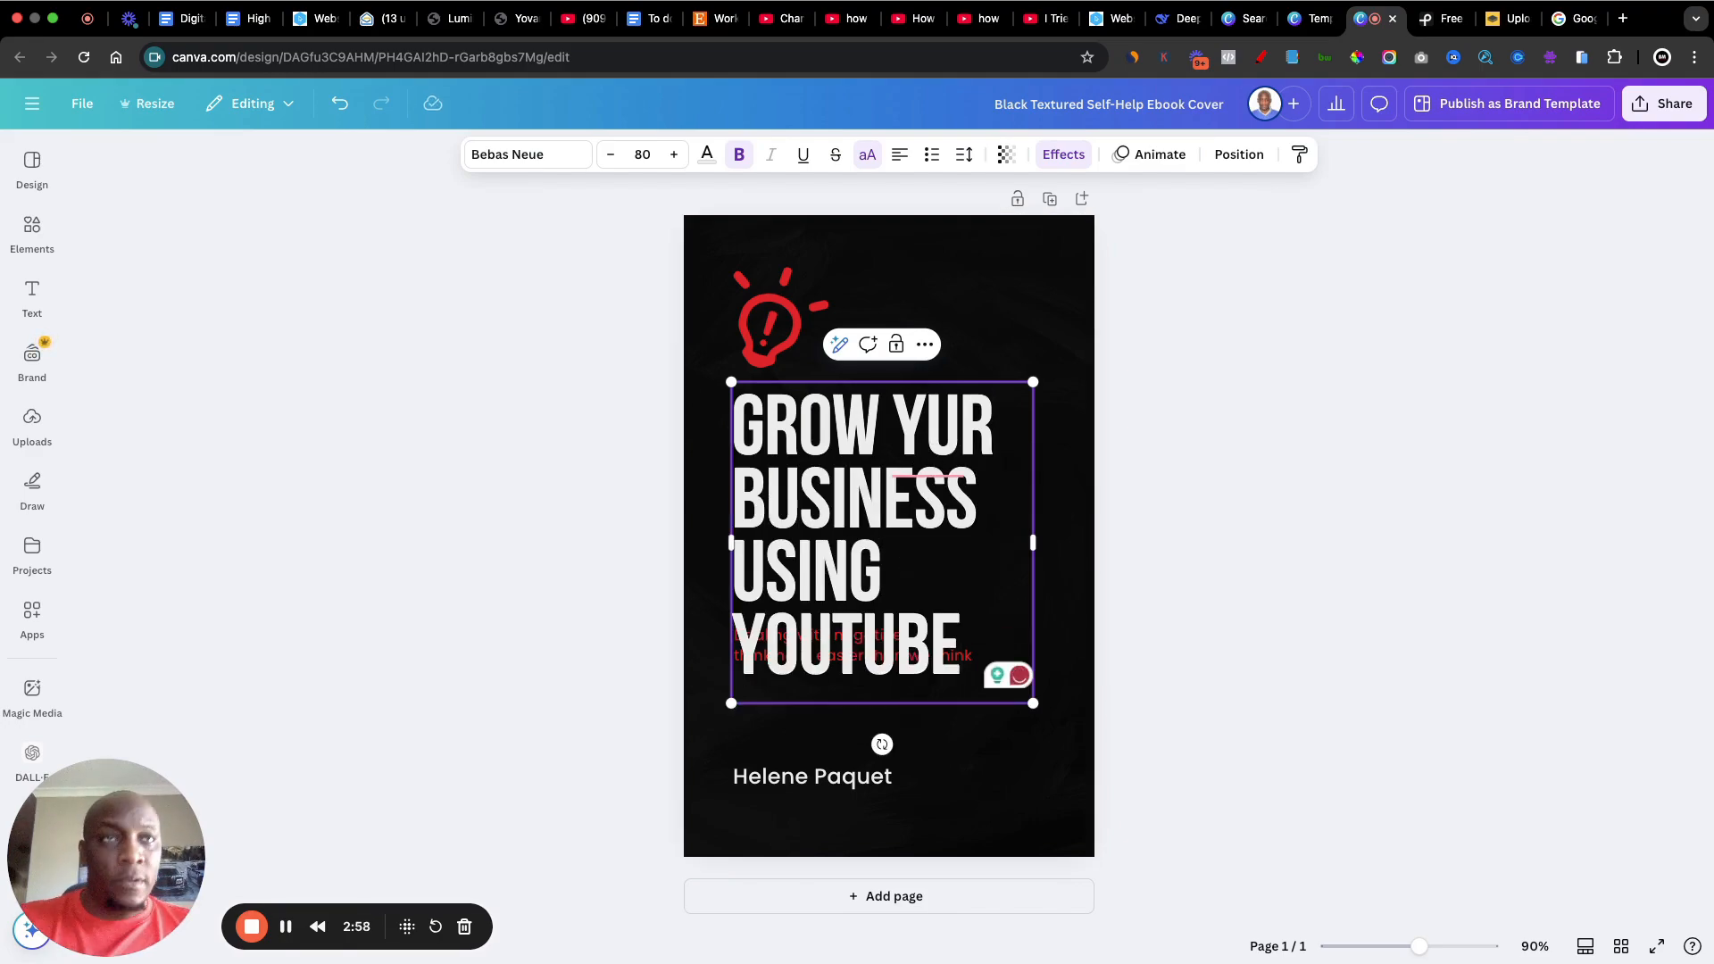
type("O")
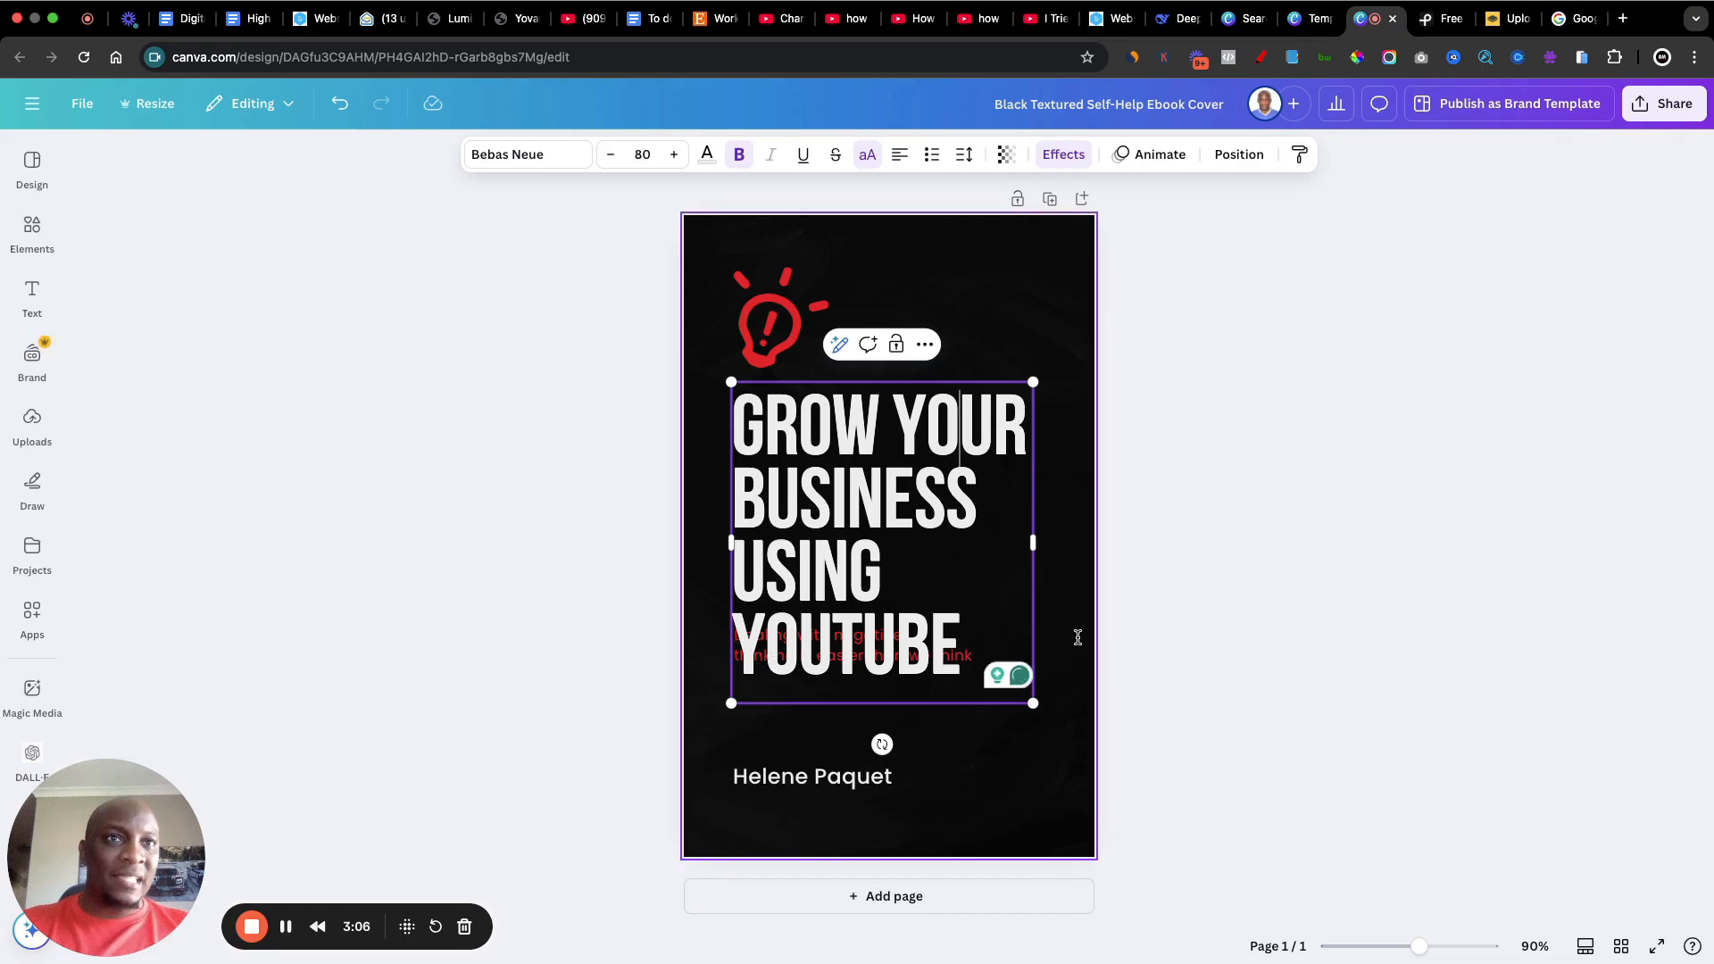
left_click(1376, 489)
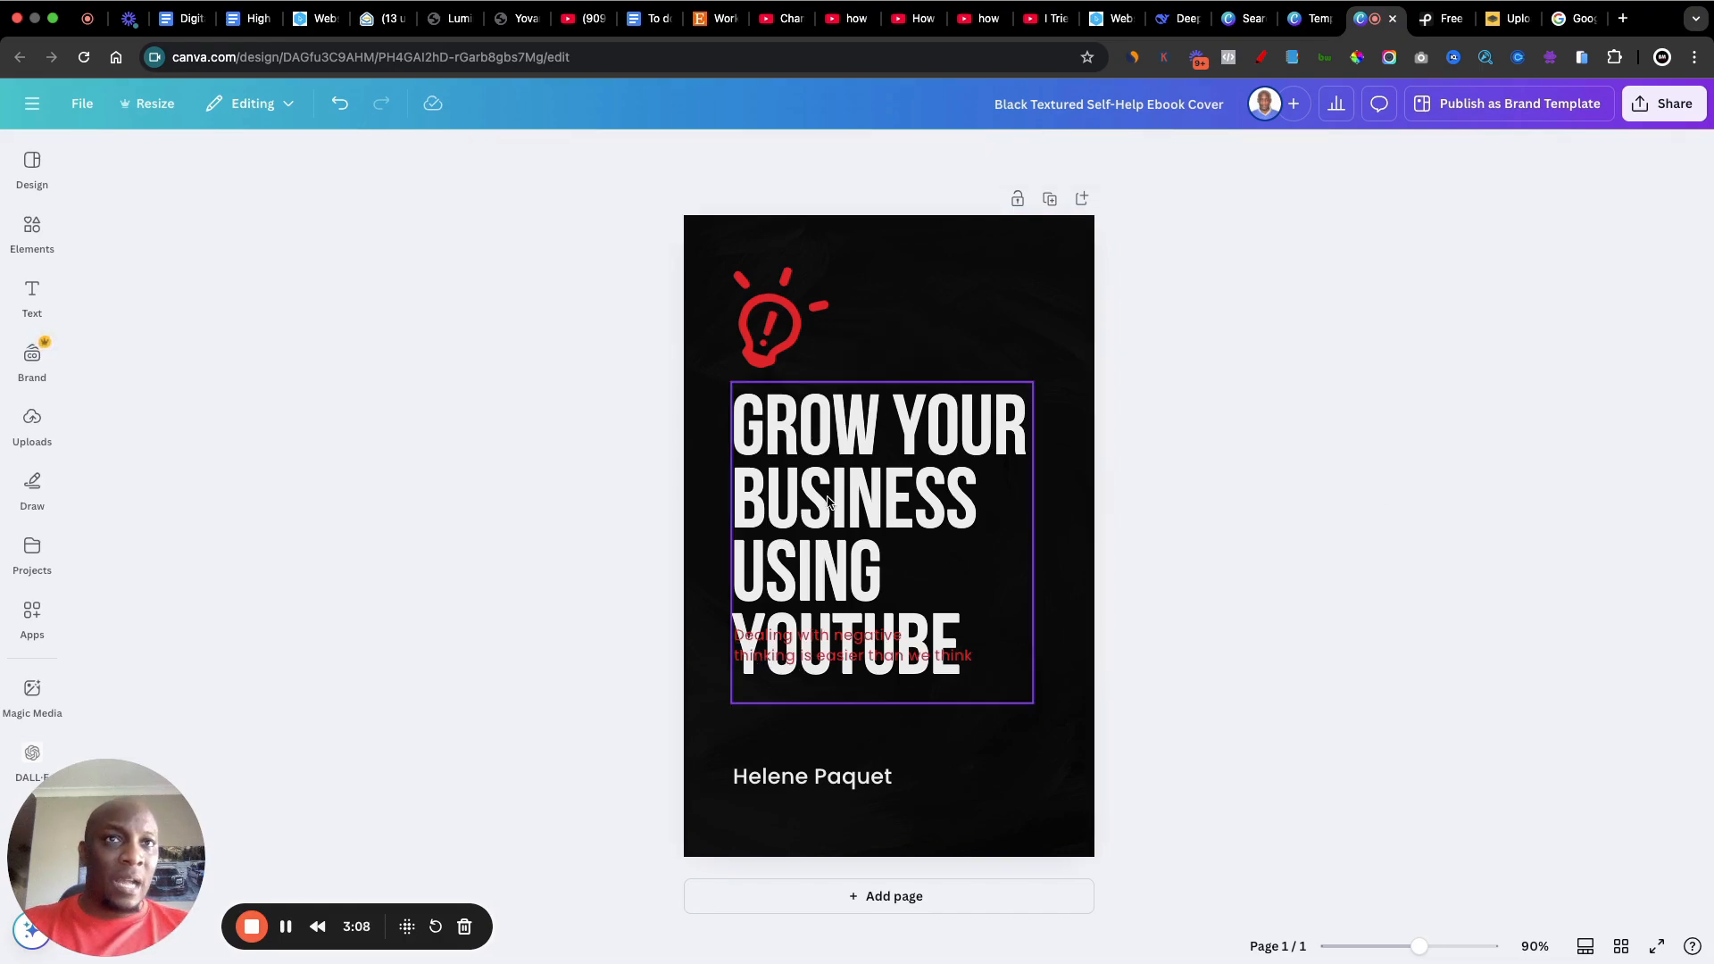
Step: Move the red subtitle down to just above the author name and place the title between the light bulb and the subtitle
left_click_drag(827, 498, 879, 409)
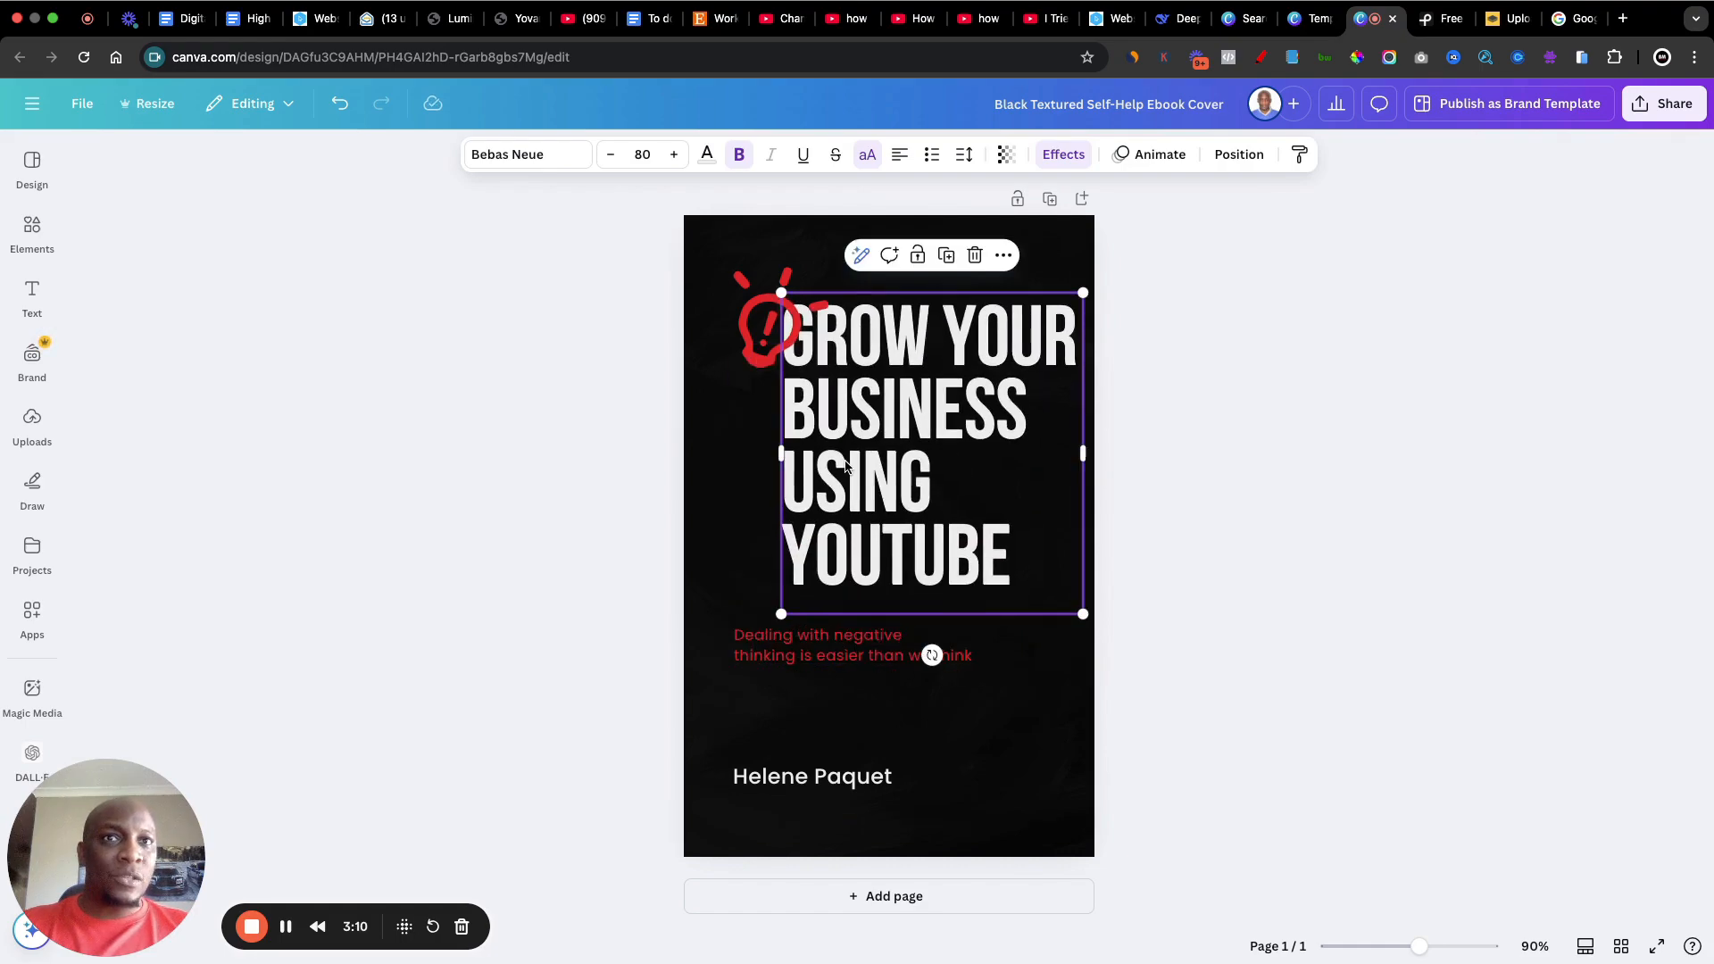
left_click_drag(779, 643, 797, 730)
left_click_drag(858, 396, 807, 482)
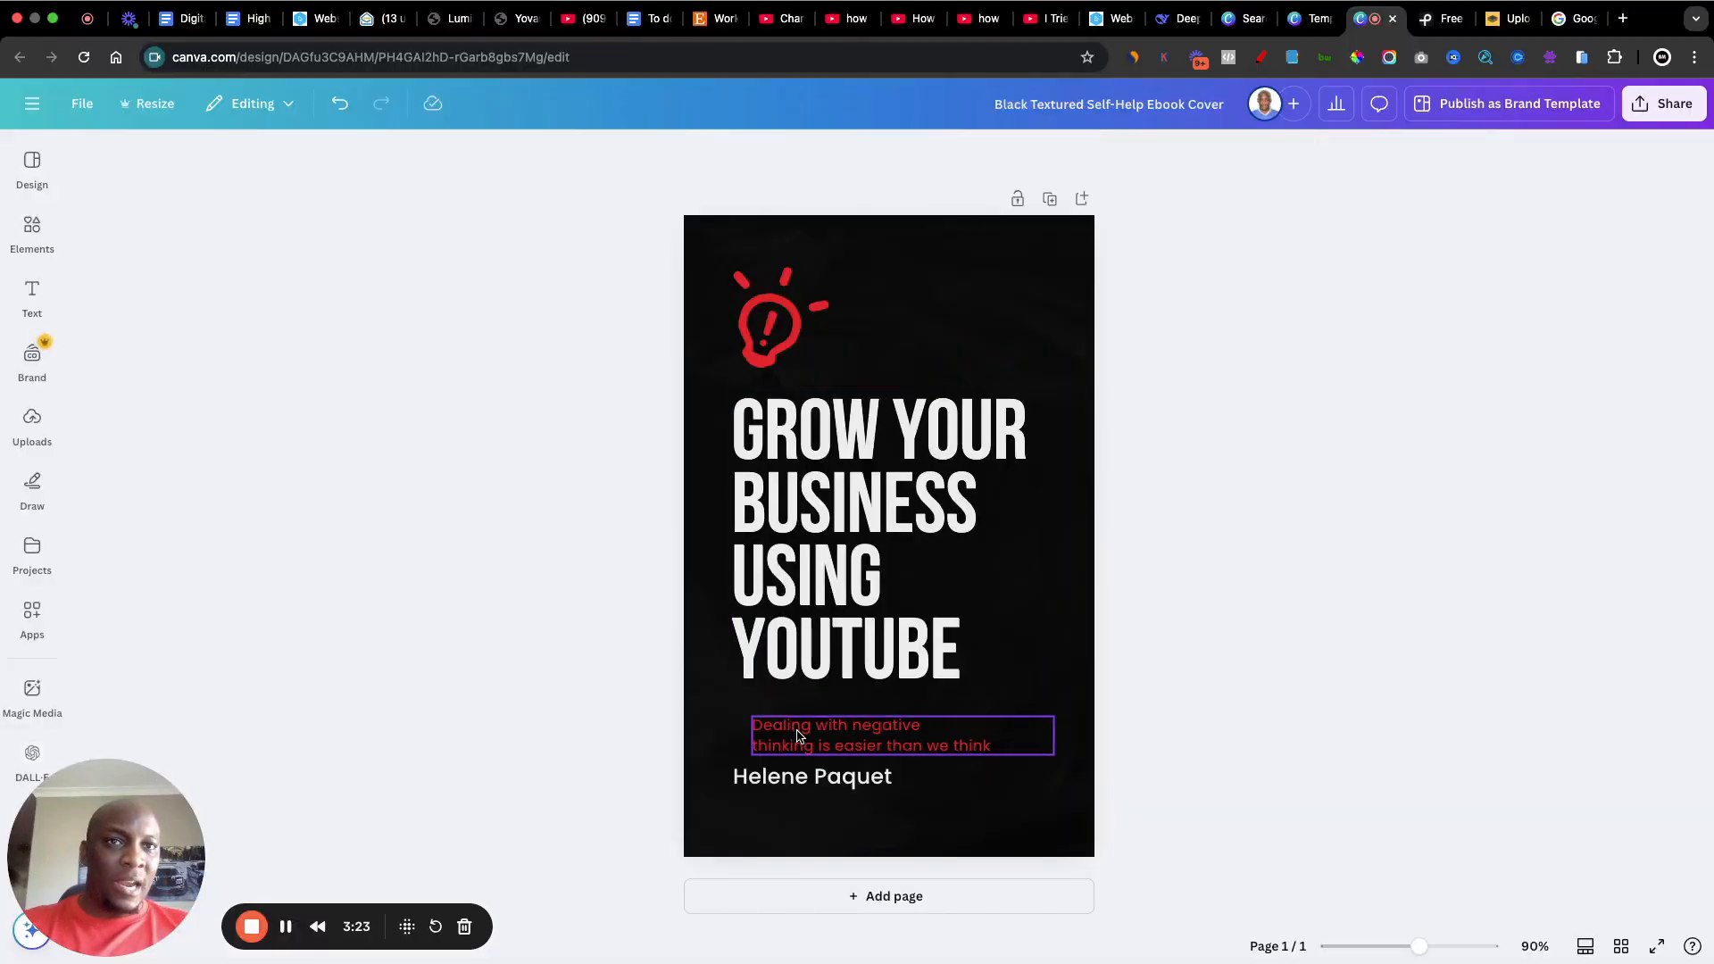
Step: Replace the red subtitle text with "A step by step guide to finding unlimited clients using YouTube"
left_click(799, 734)
left_click(798, 731)
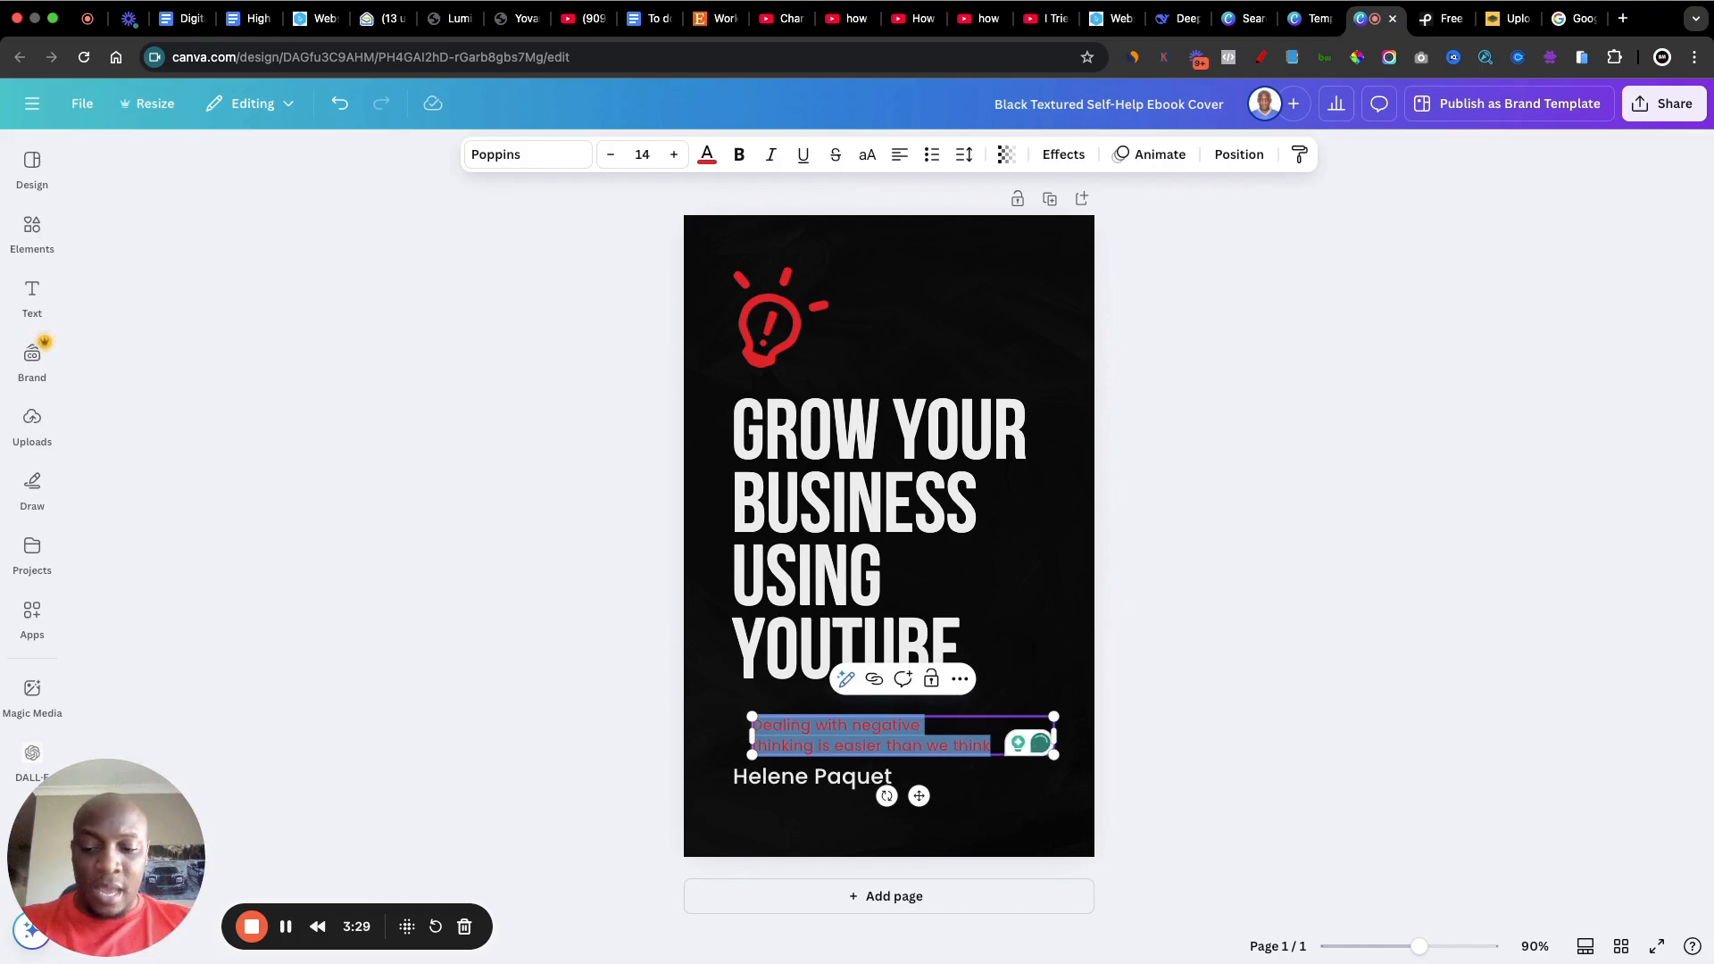
type("A step by")
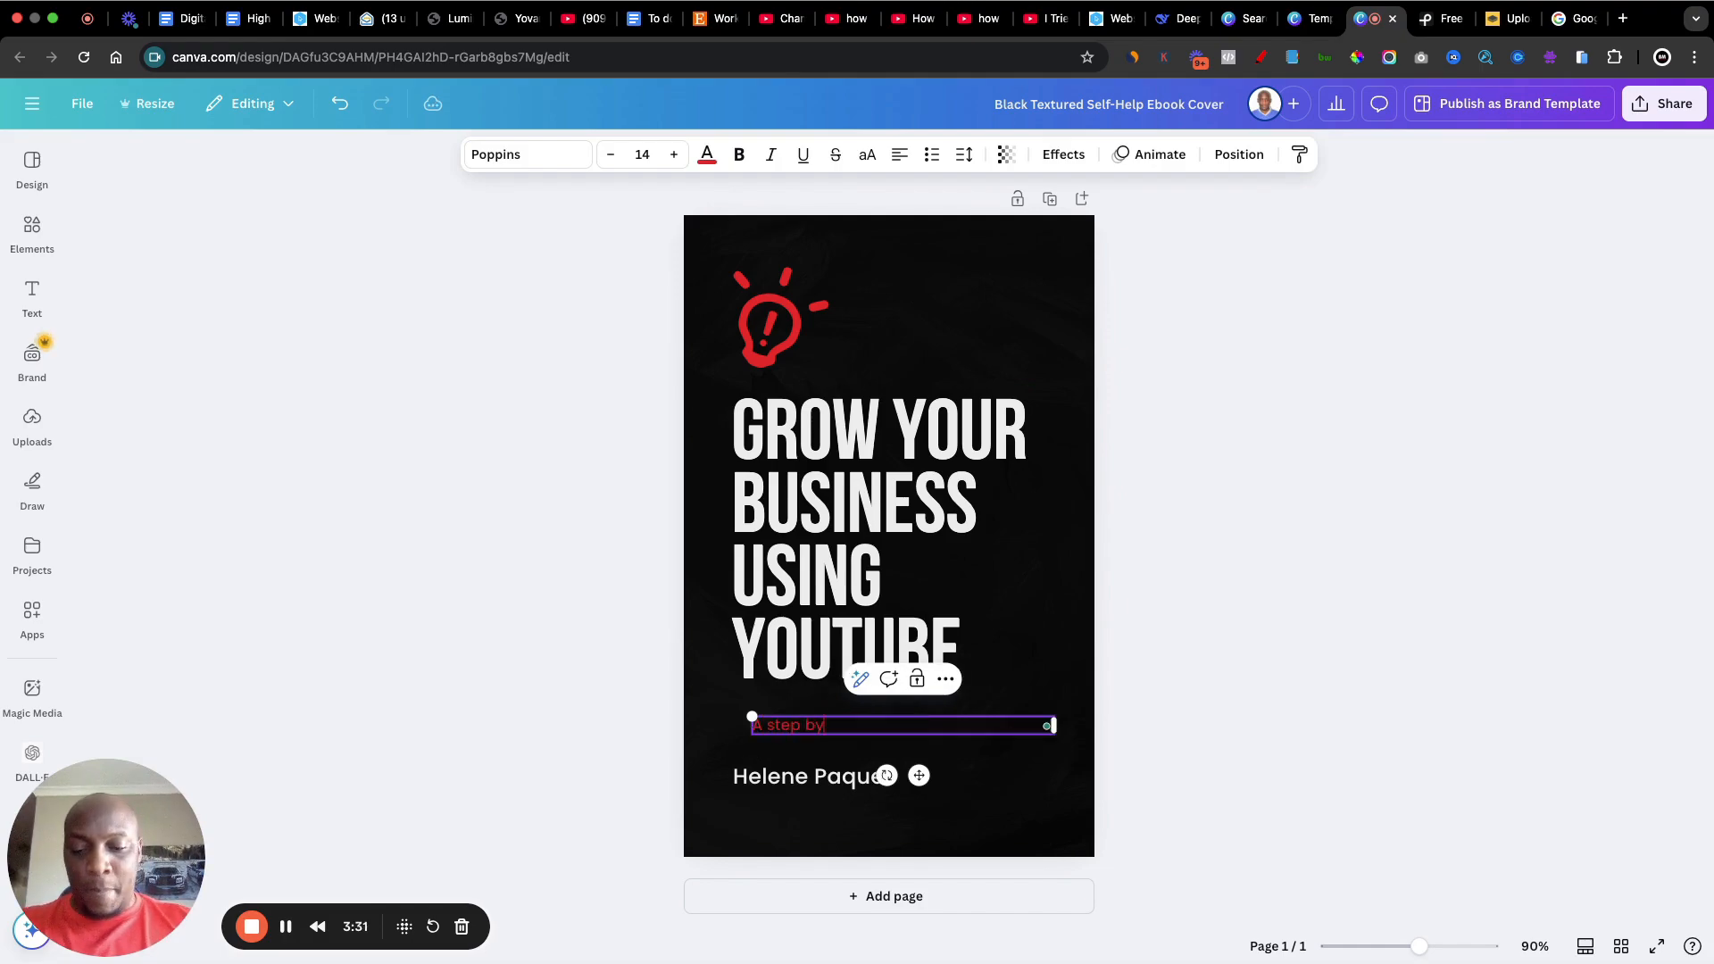
type(" step guide to")
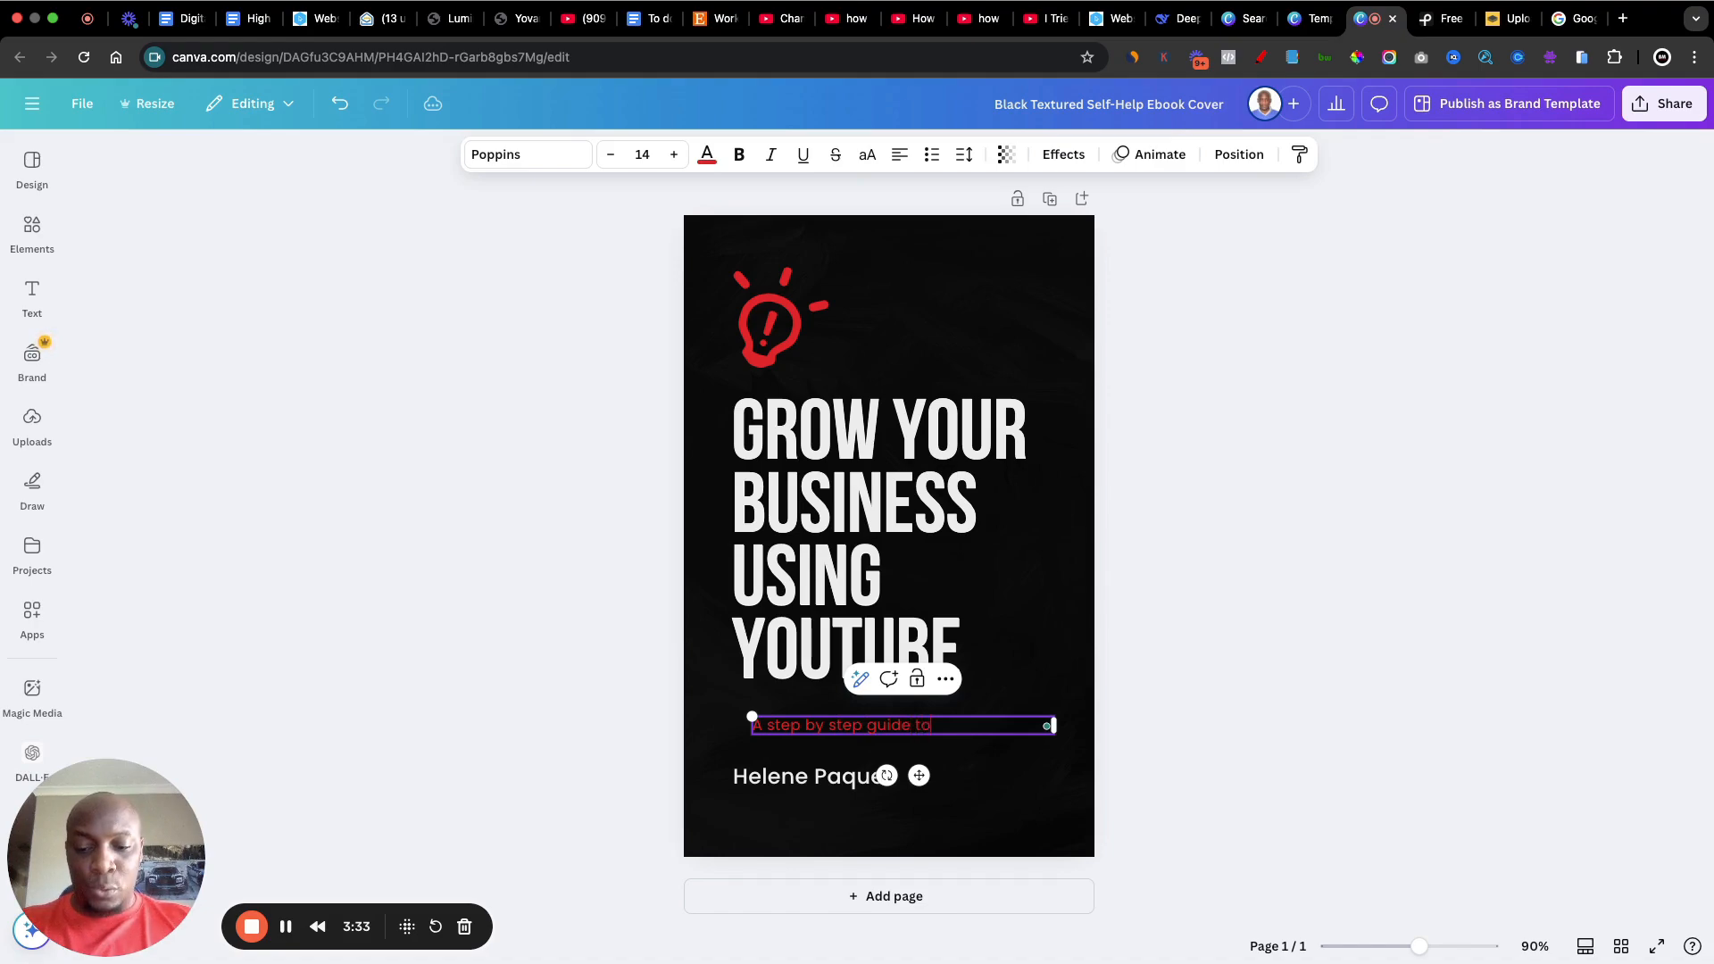
type(" finding unl")
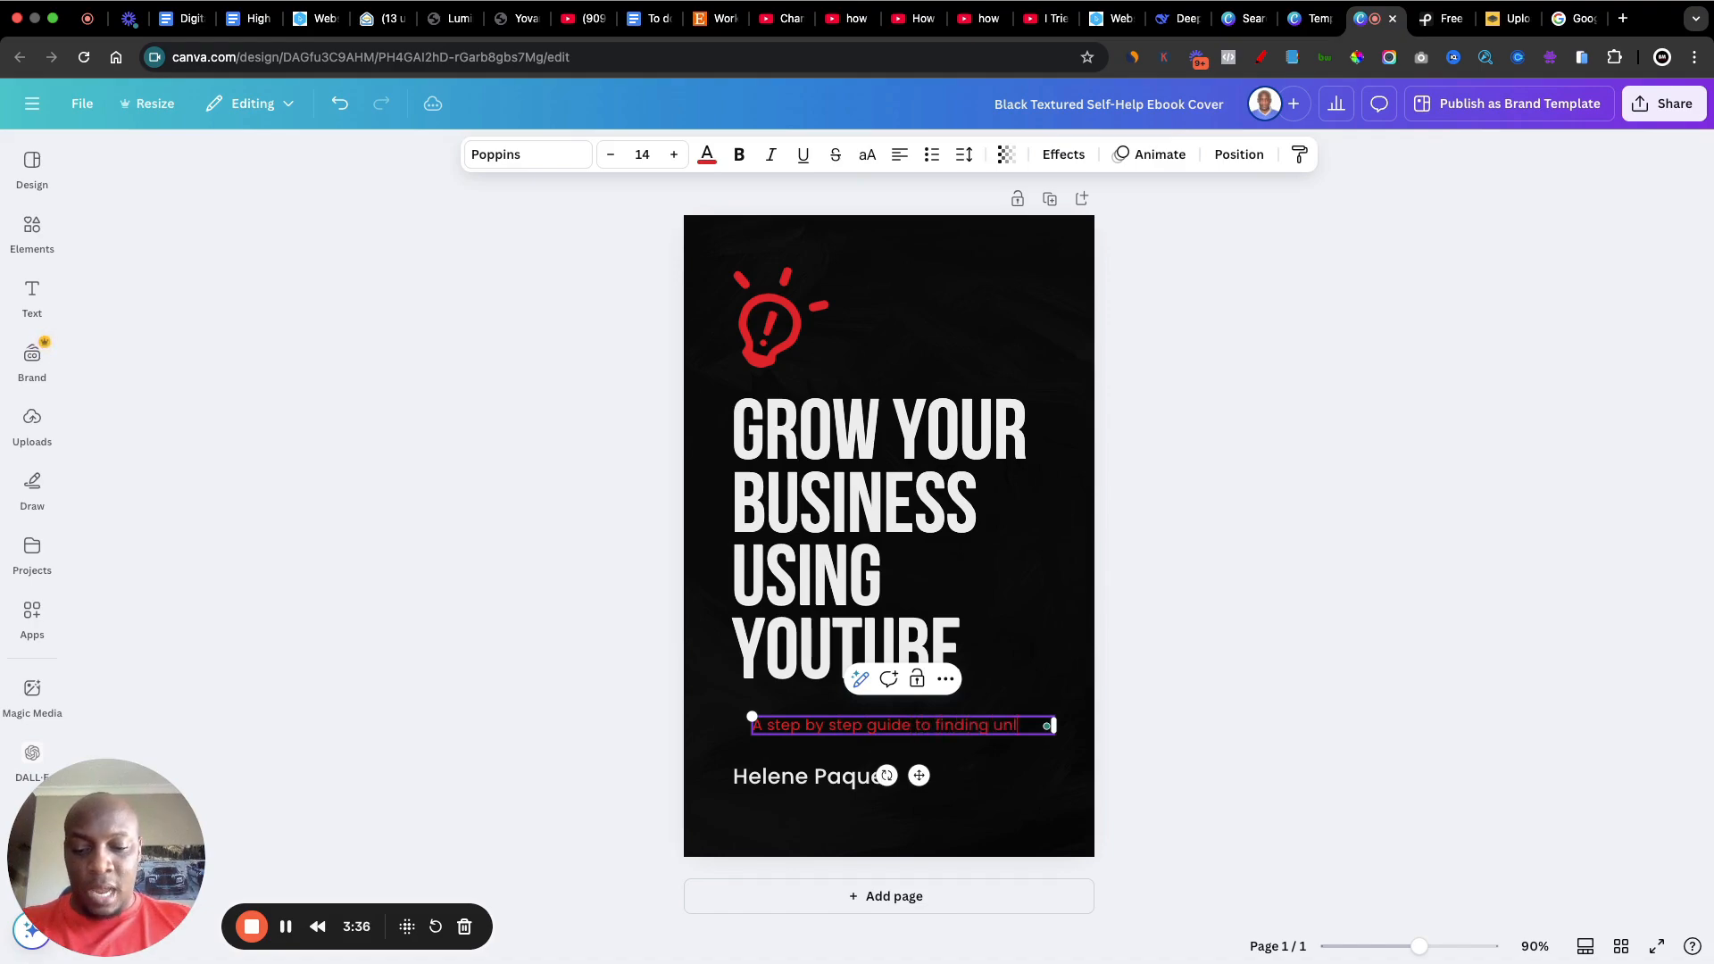
type("imited cl")
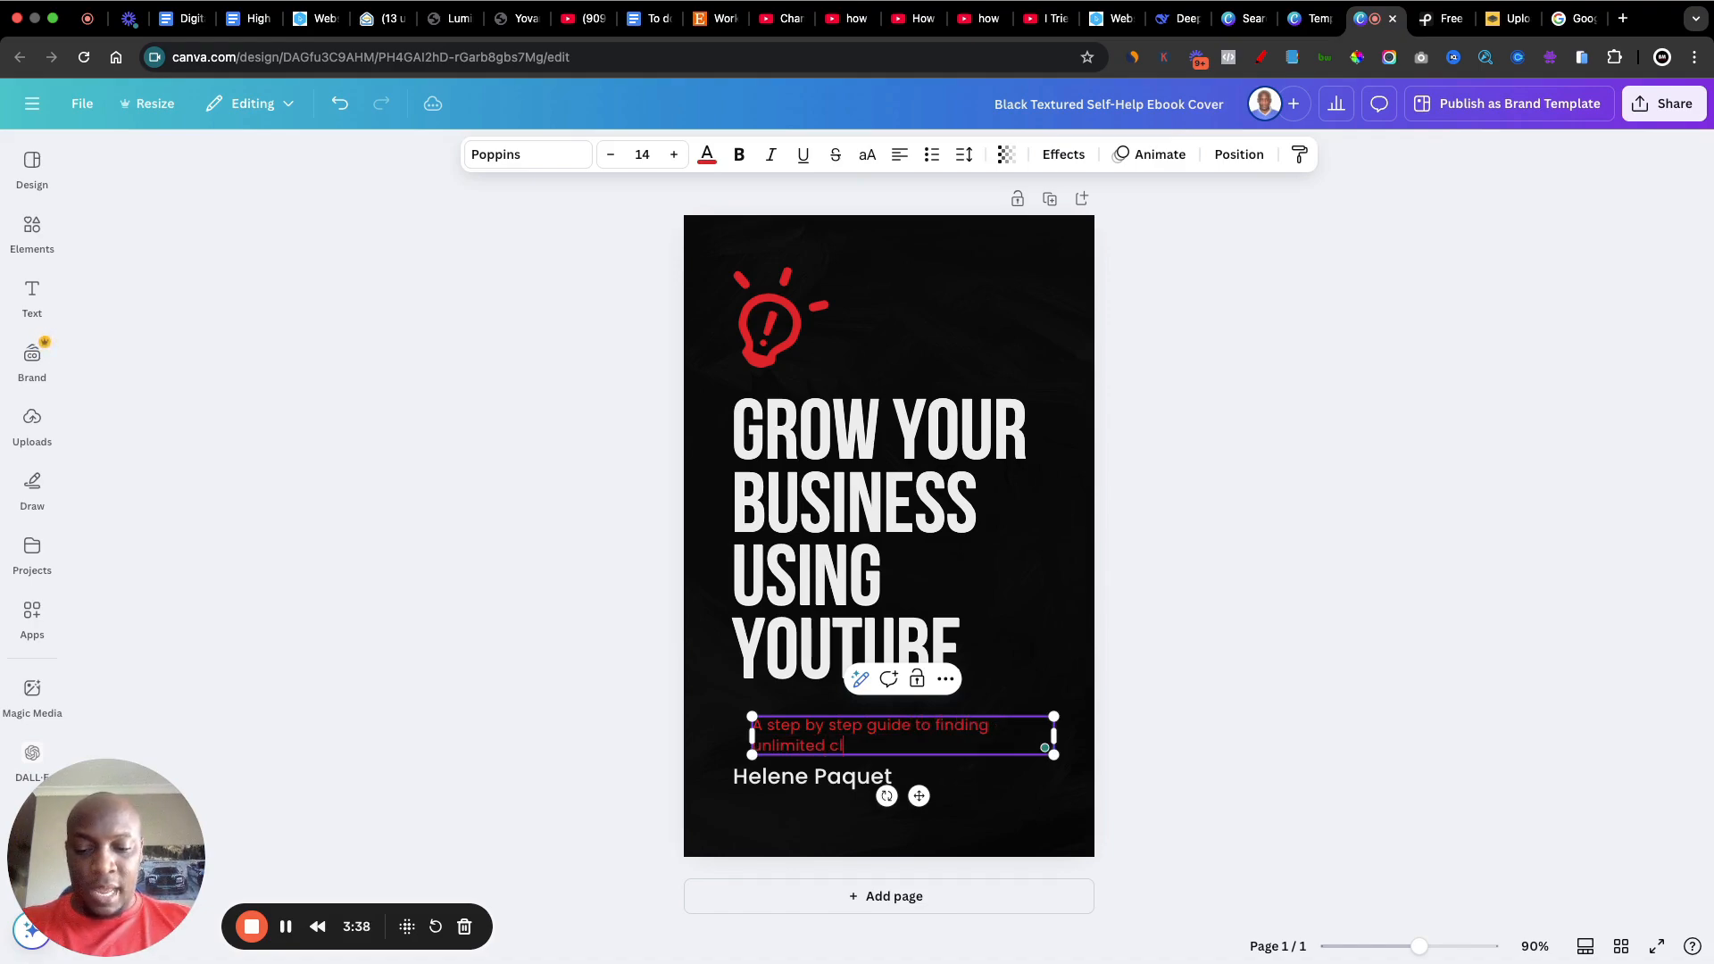
type("ients using YouTube")
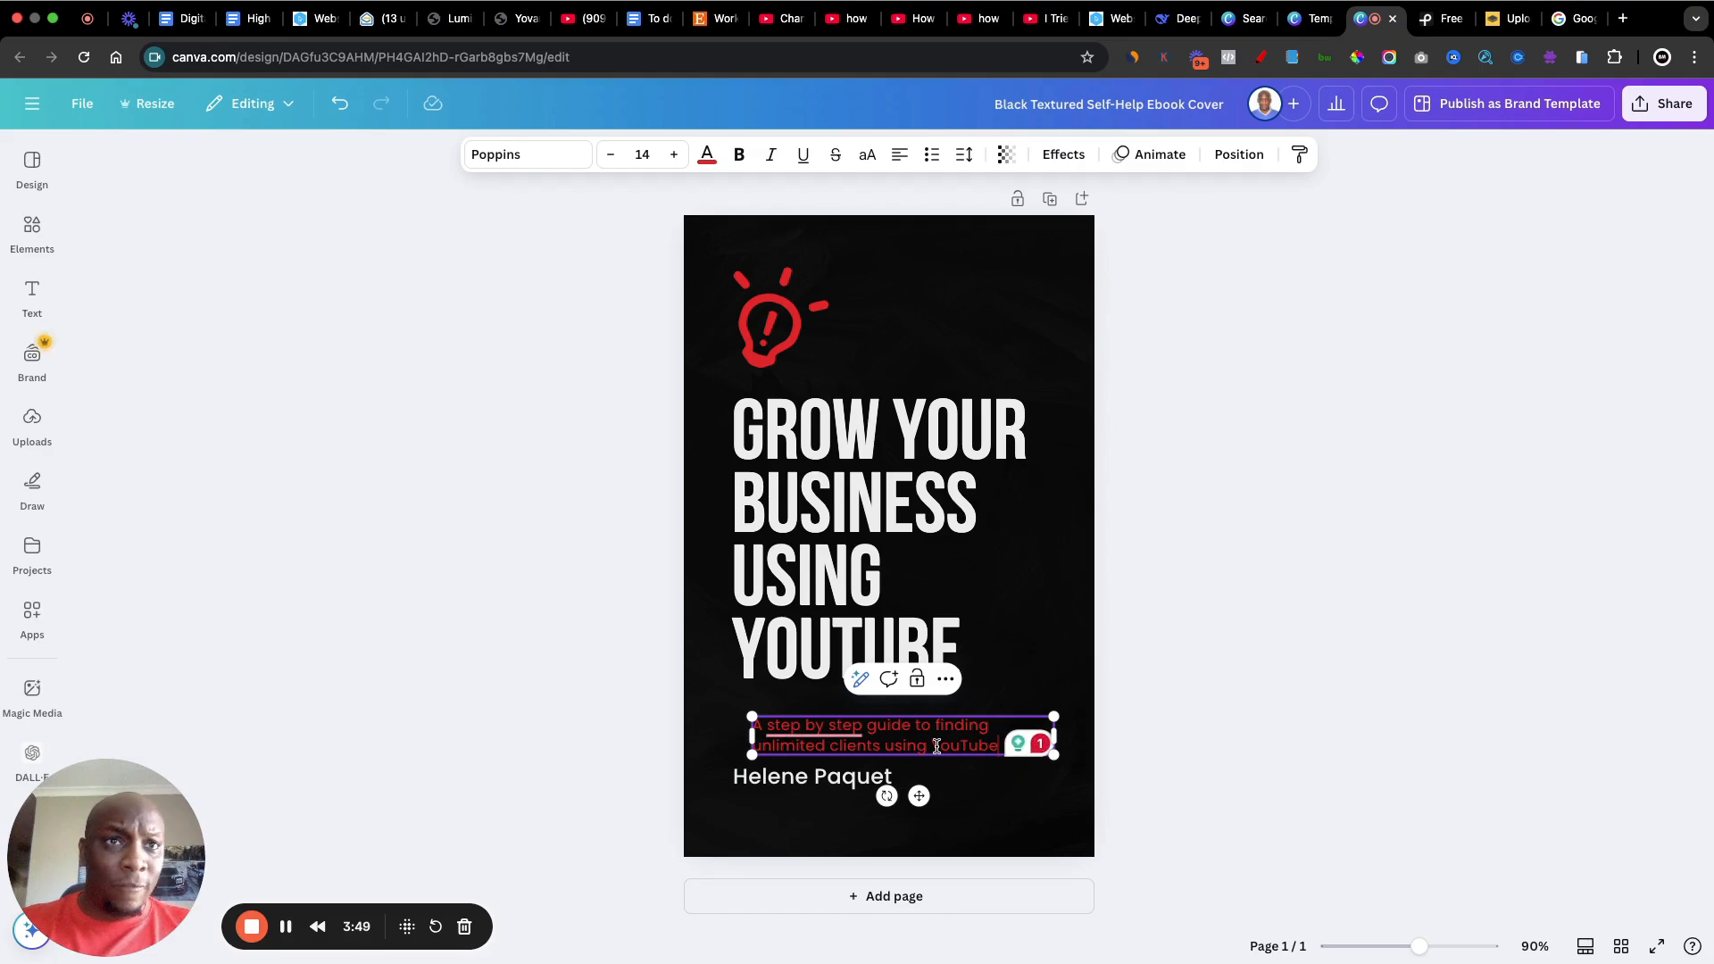
Step: Change the font of the whole red subtitle to Glacial Indifference
triple_click(936, 746)
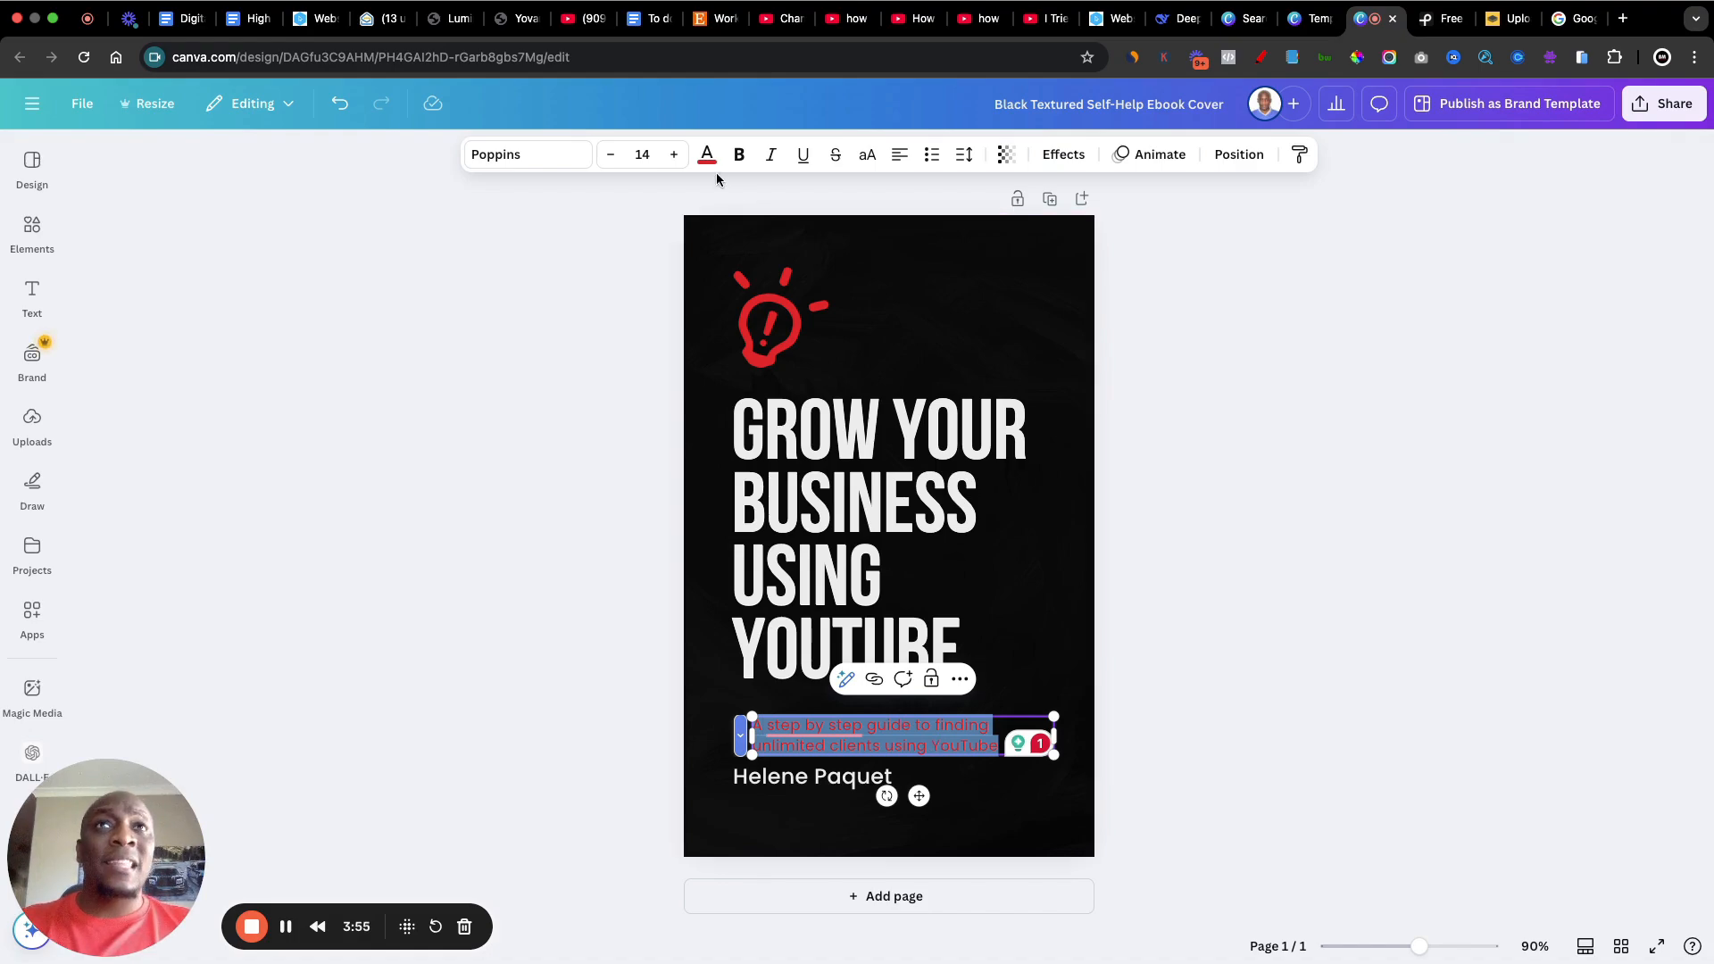
left_click(526, 166)
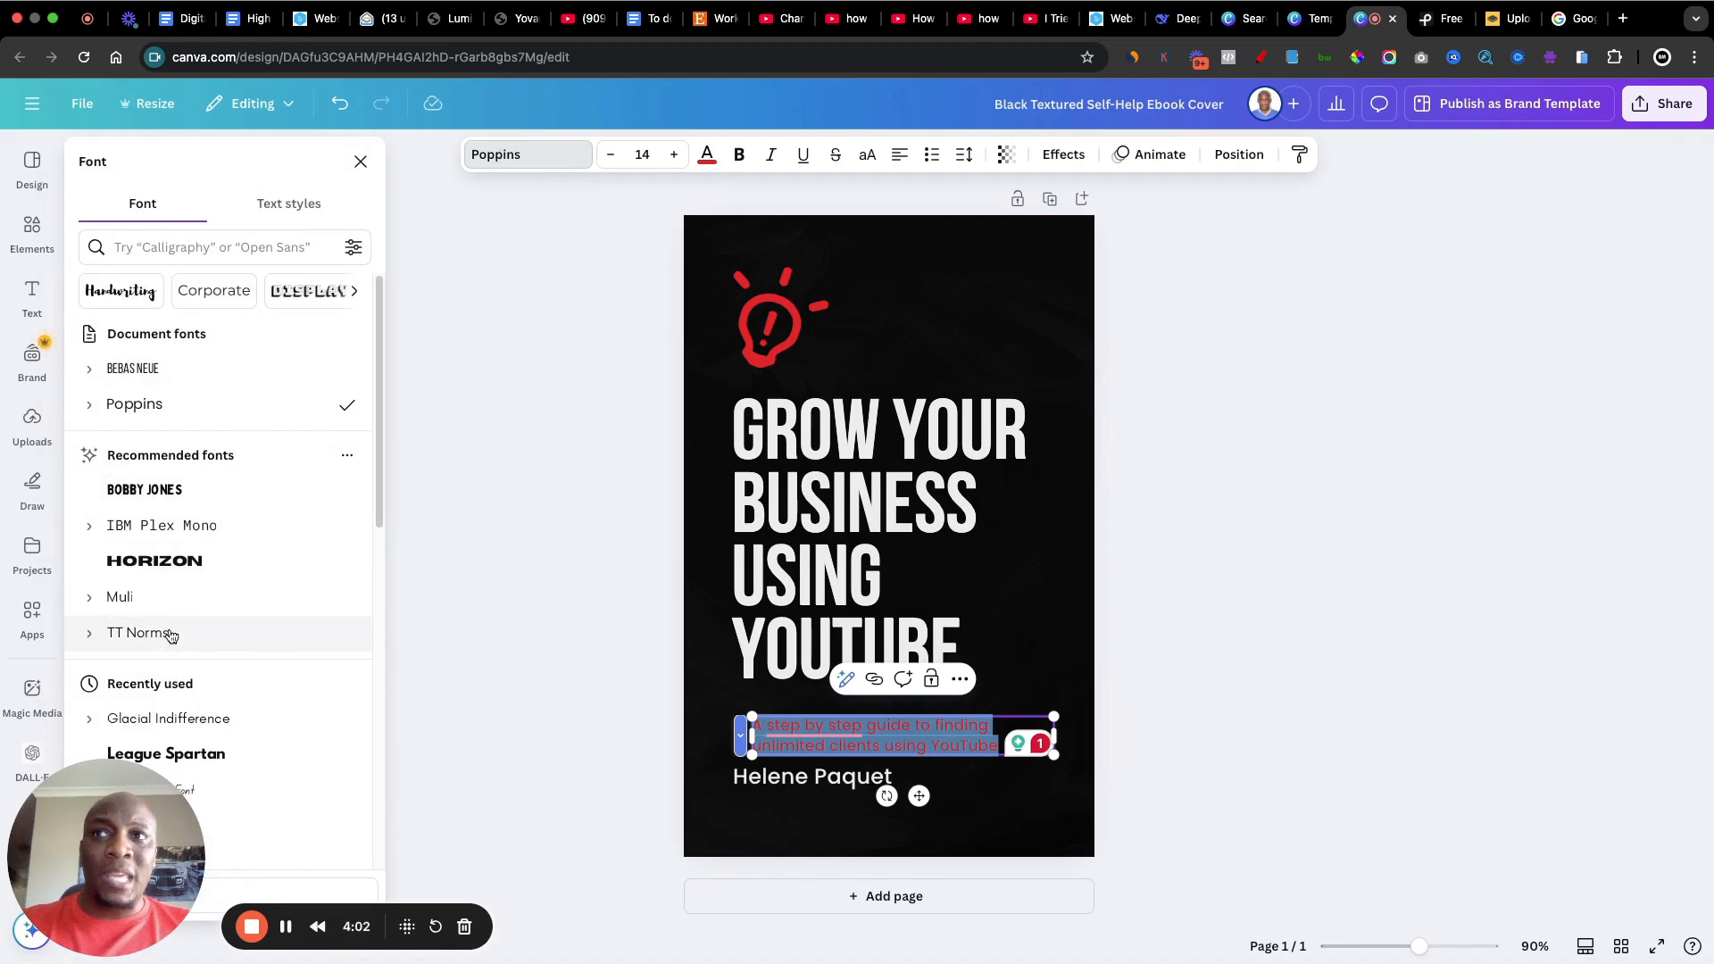
scroll(179, 636, "down", 2)
scroll(196, 635, "down", 1)
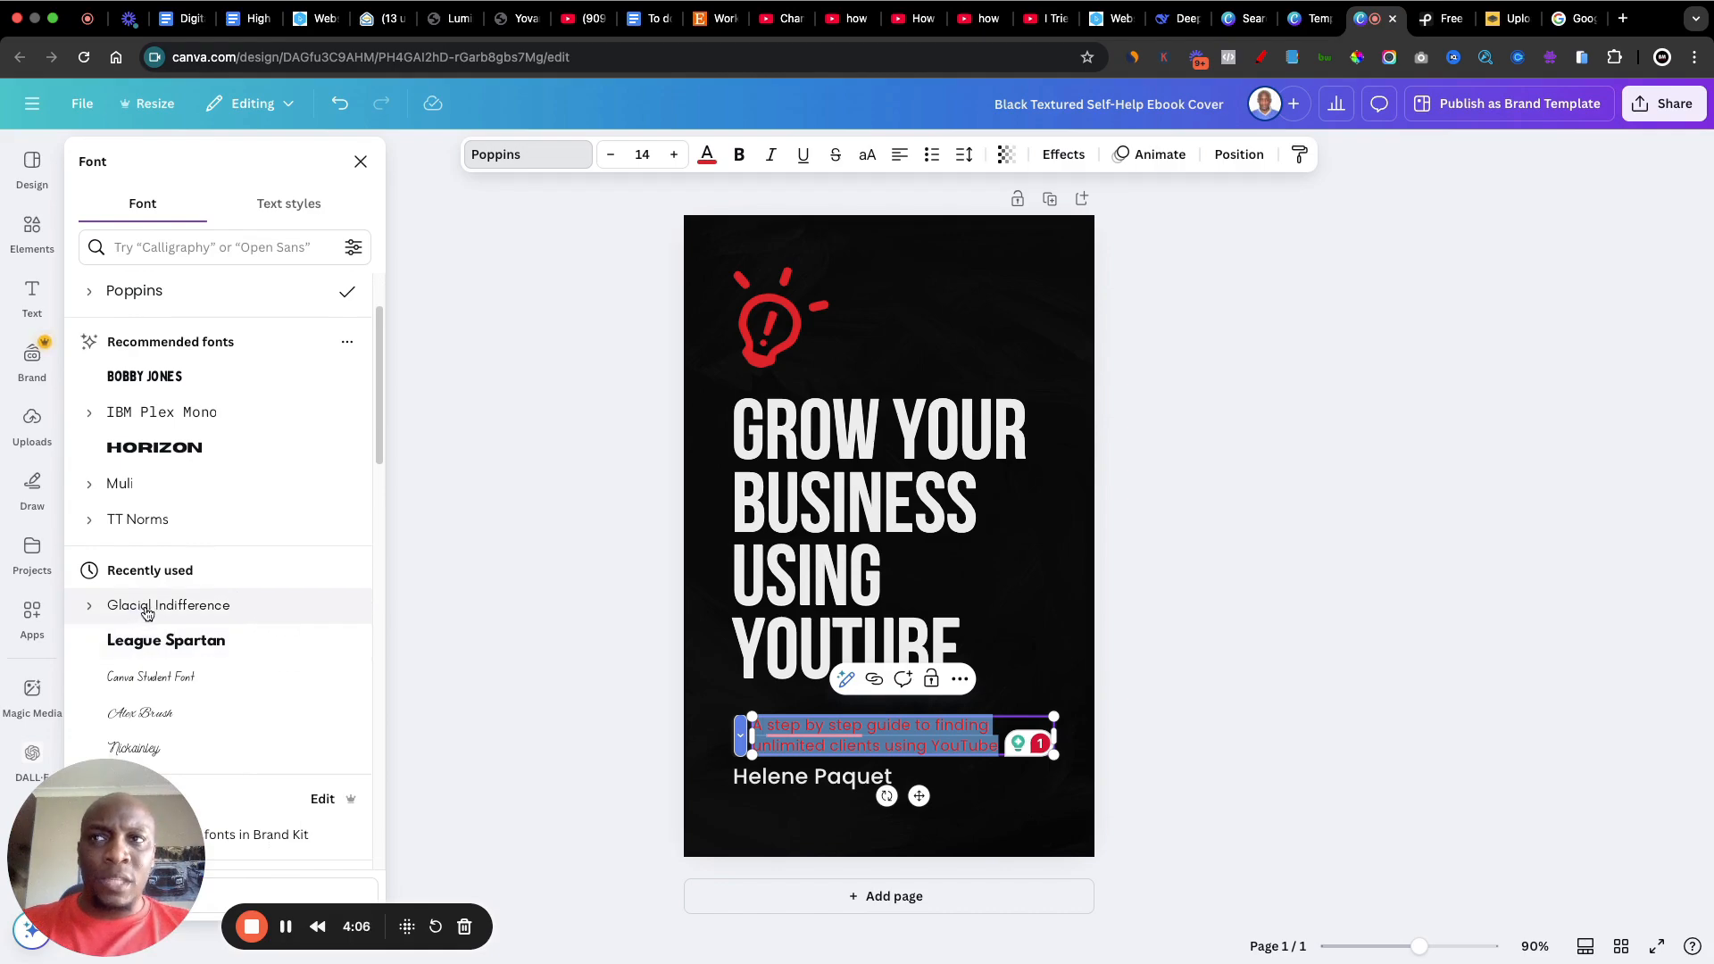
left_click(195, 613)
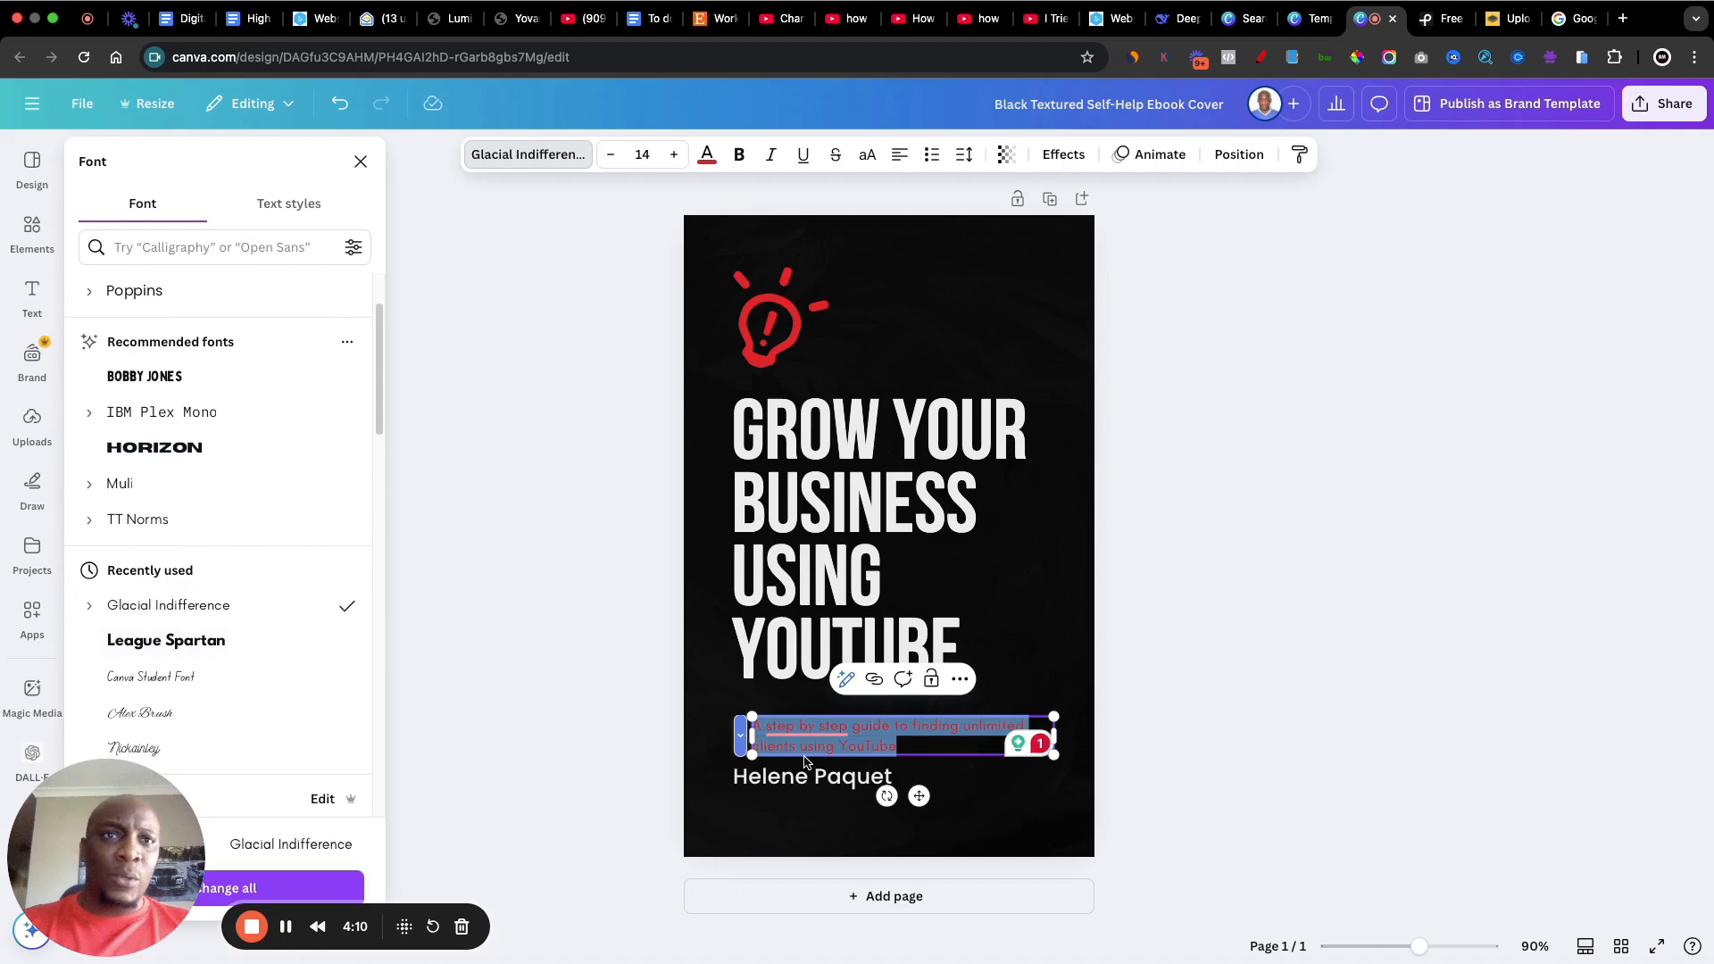
Step: Make the red subtitle bold and centre-align it, leaving the text deselected
left_click(738, 158)
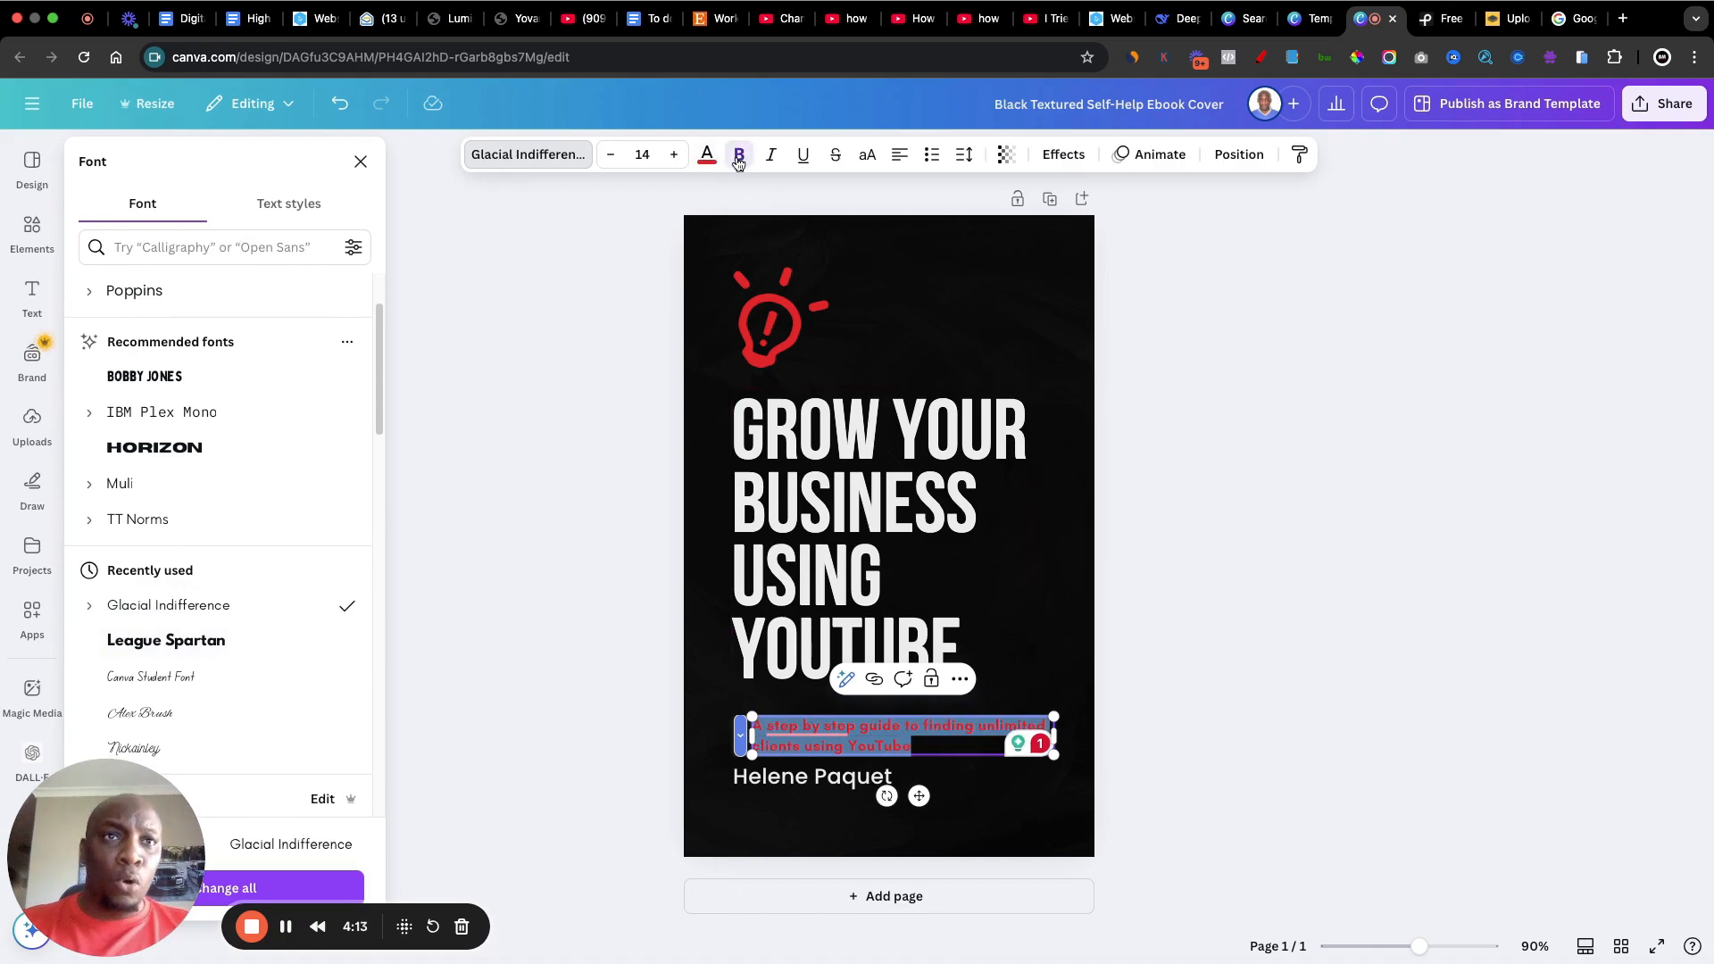
left_click(900, 167)
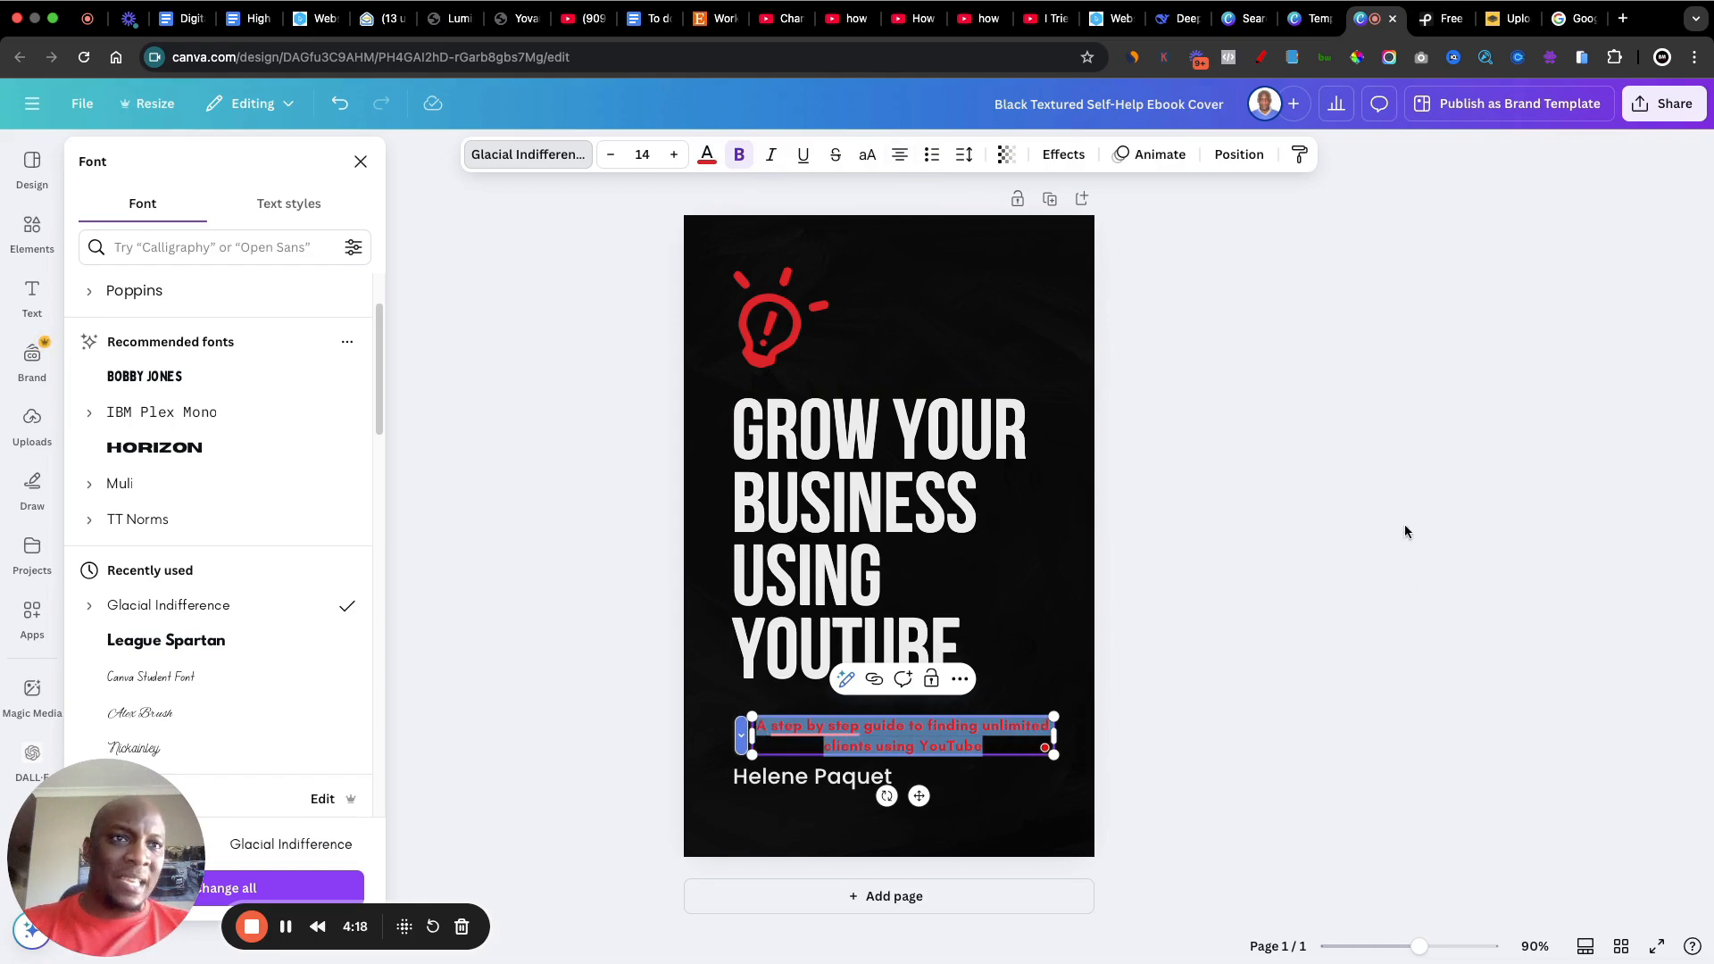
key("Escape")
key("Escape")
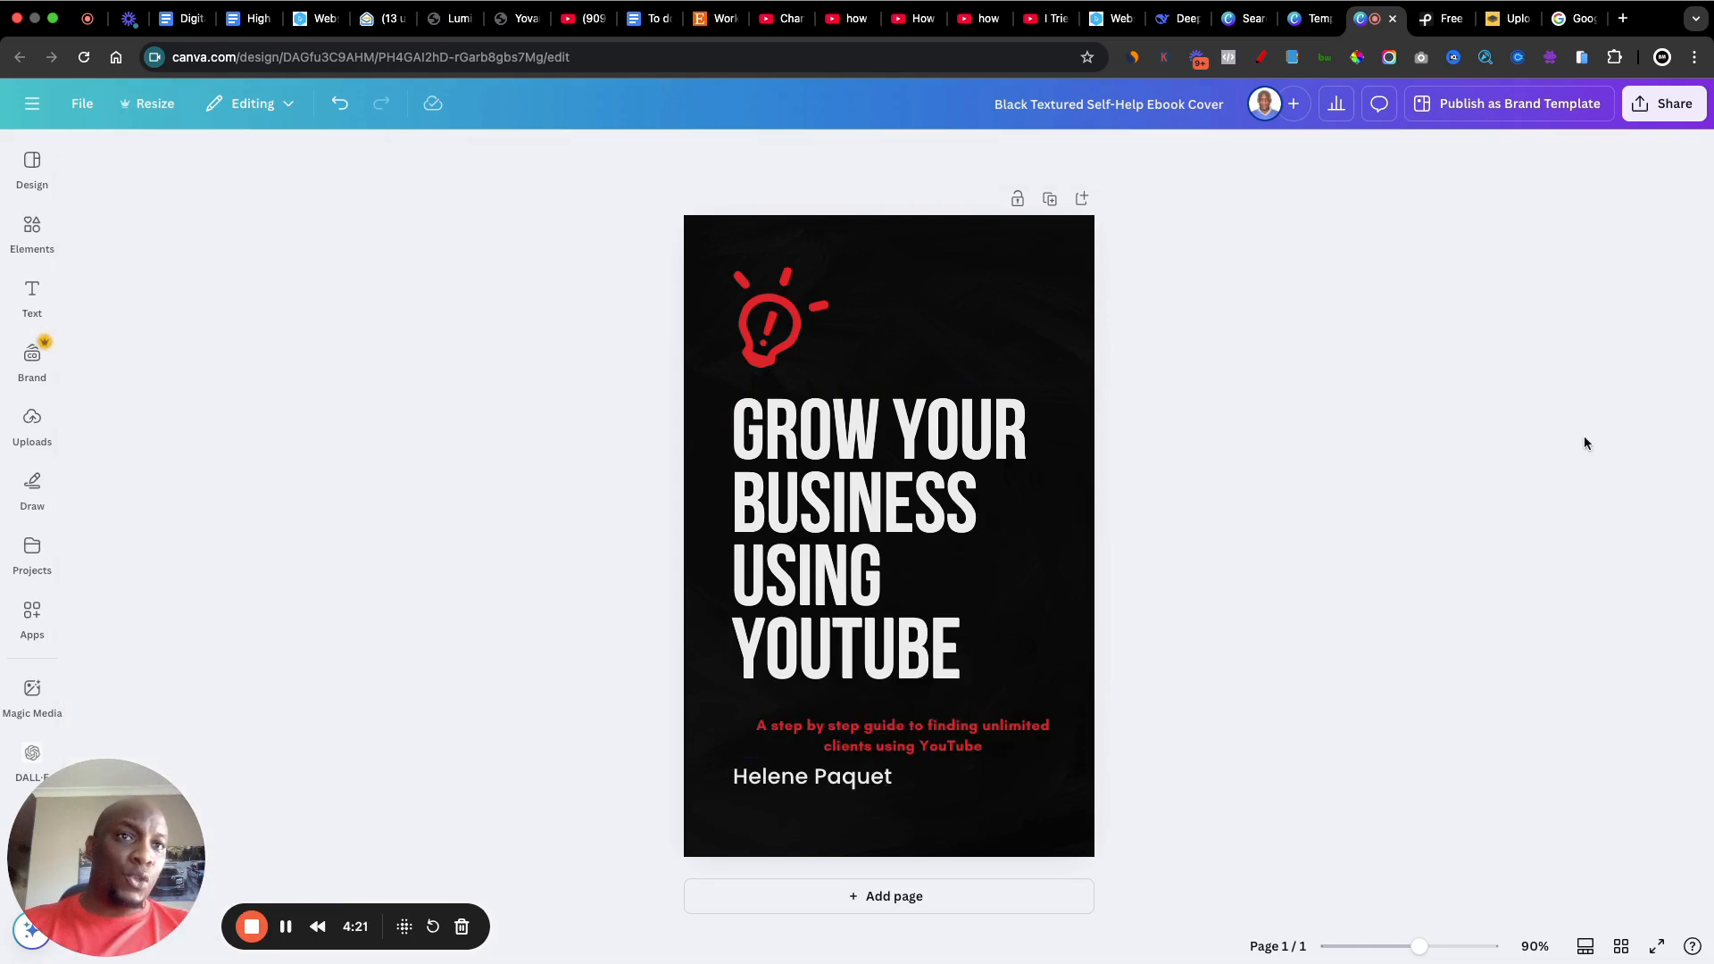
Step: Nudge the red subtitle slightly up and to the left so it sits centred beneath the title
mouse_move(917, 736)
left_mouse_down()
mouse_move(903, 725)
mouse_move(931, 727)
mouse_move(900, 725)
left_mouse_up()
left_click(1357, 640)
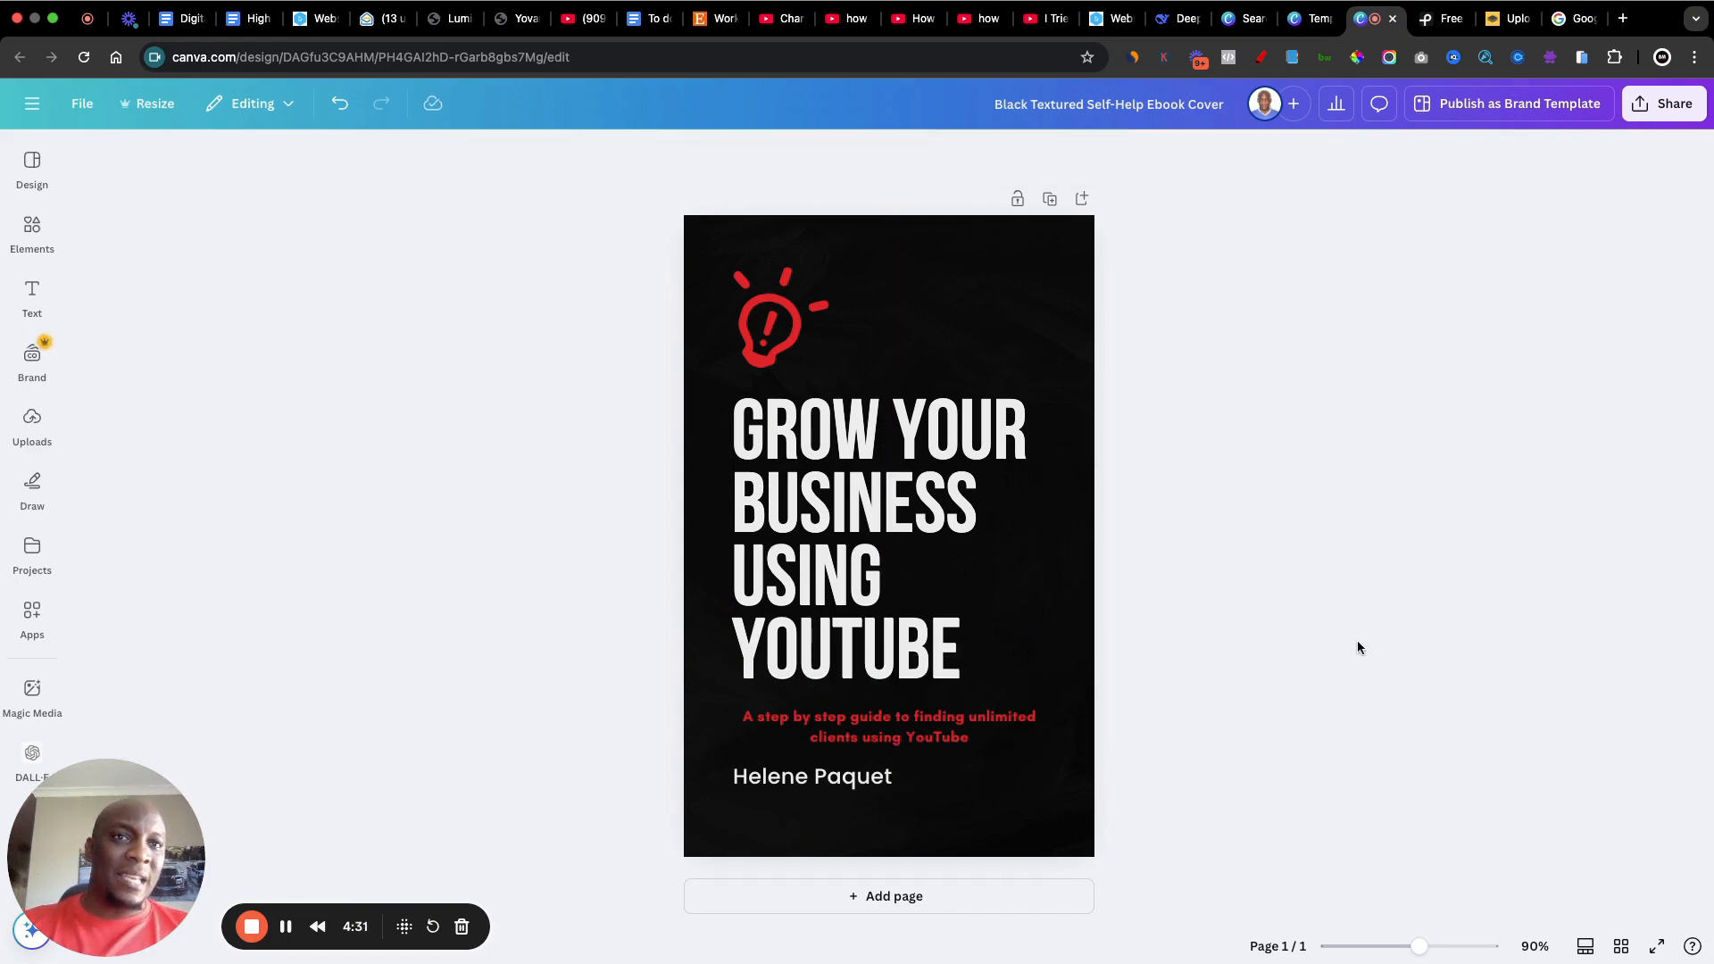
Step: Centre-align the author line under the subtitle and replace the placeholder with the author's full name
left_click(773, 786)
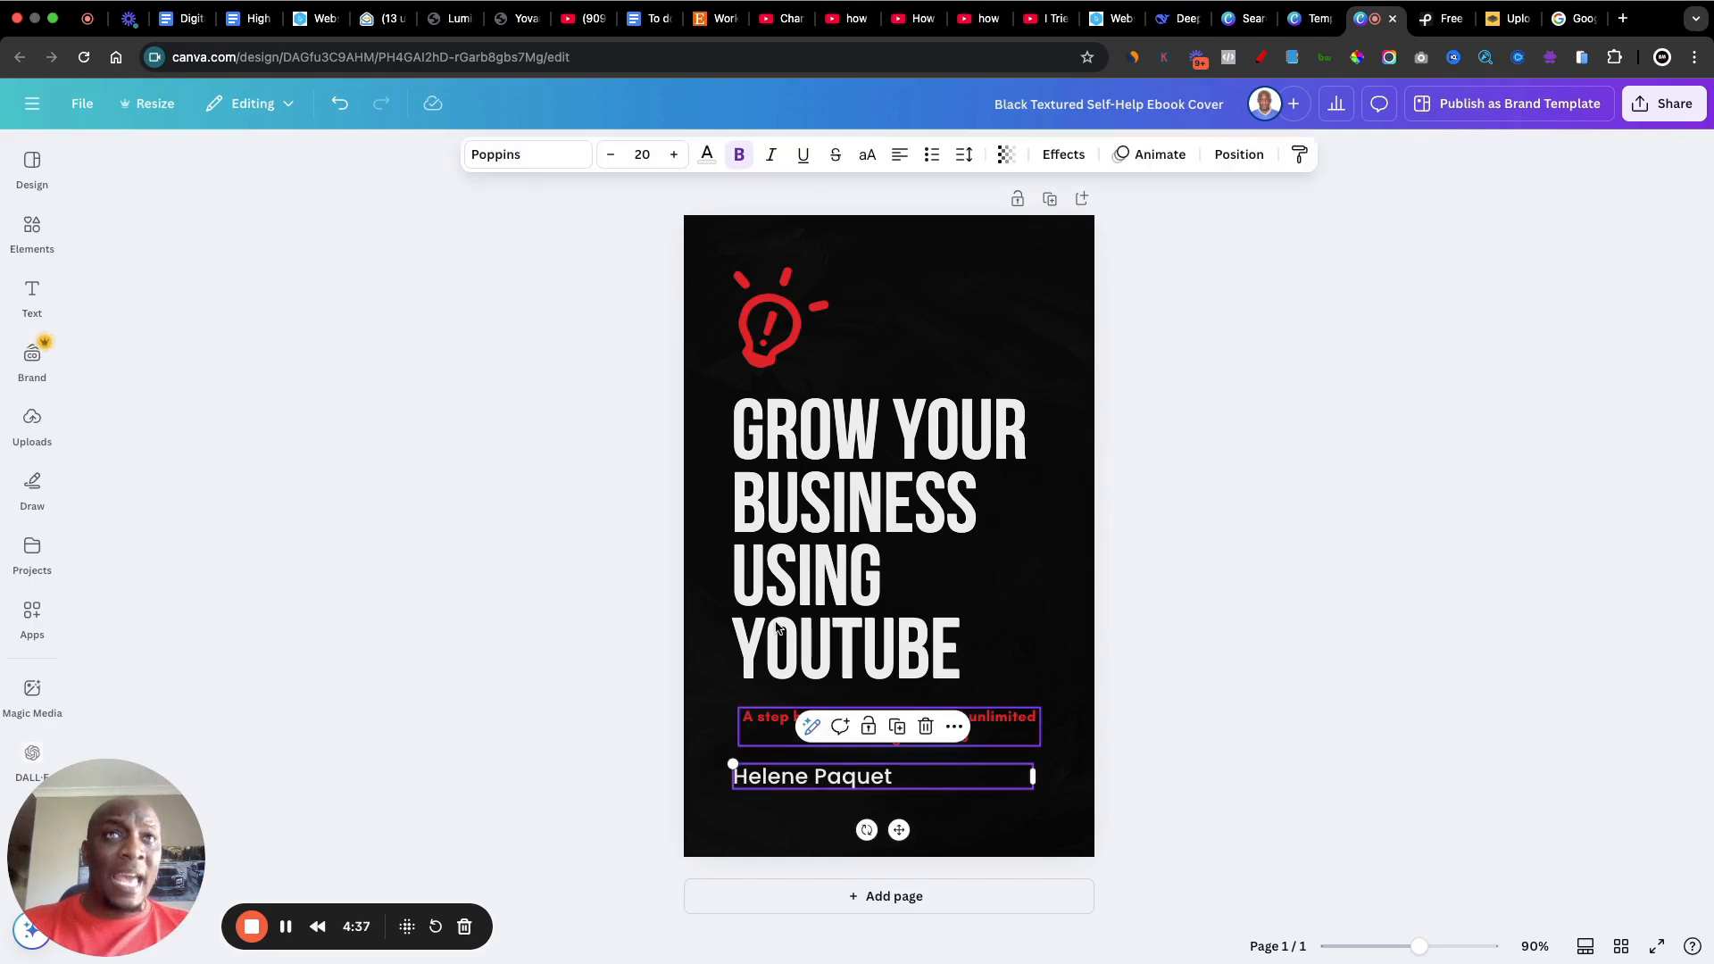
left_click(899, 157)
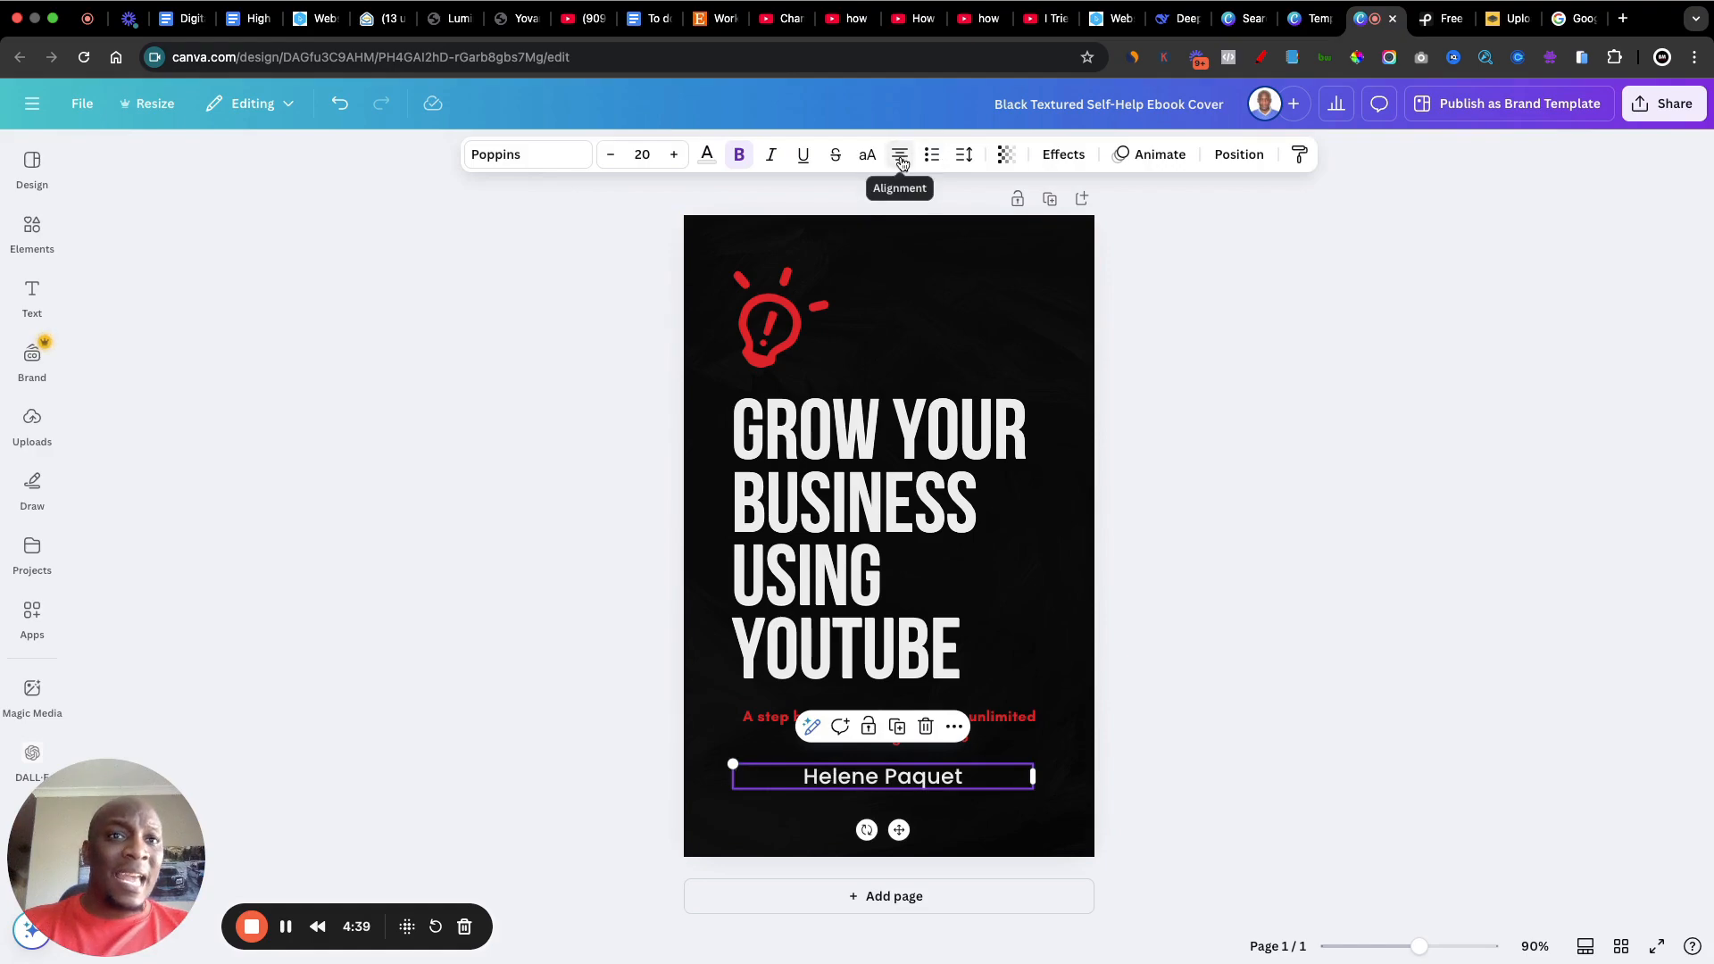
left_click(863, 785)
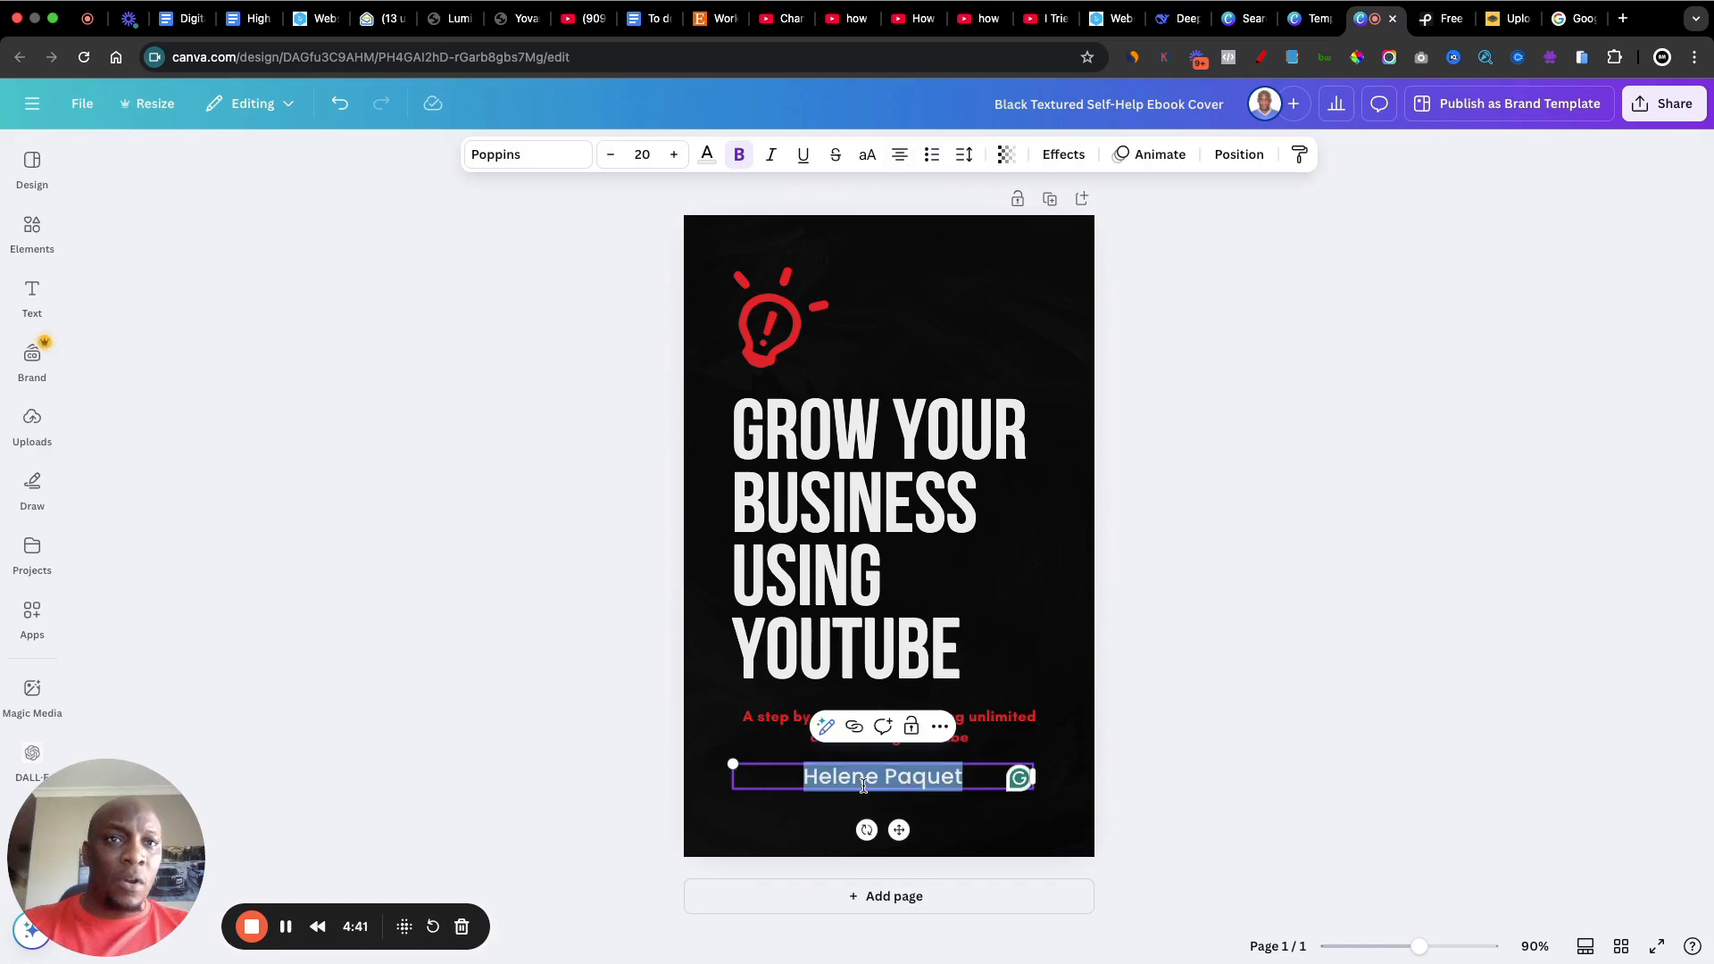
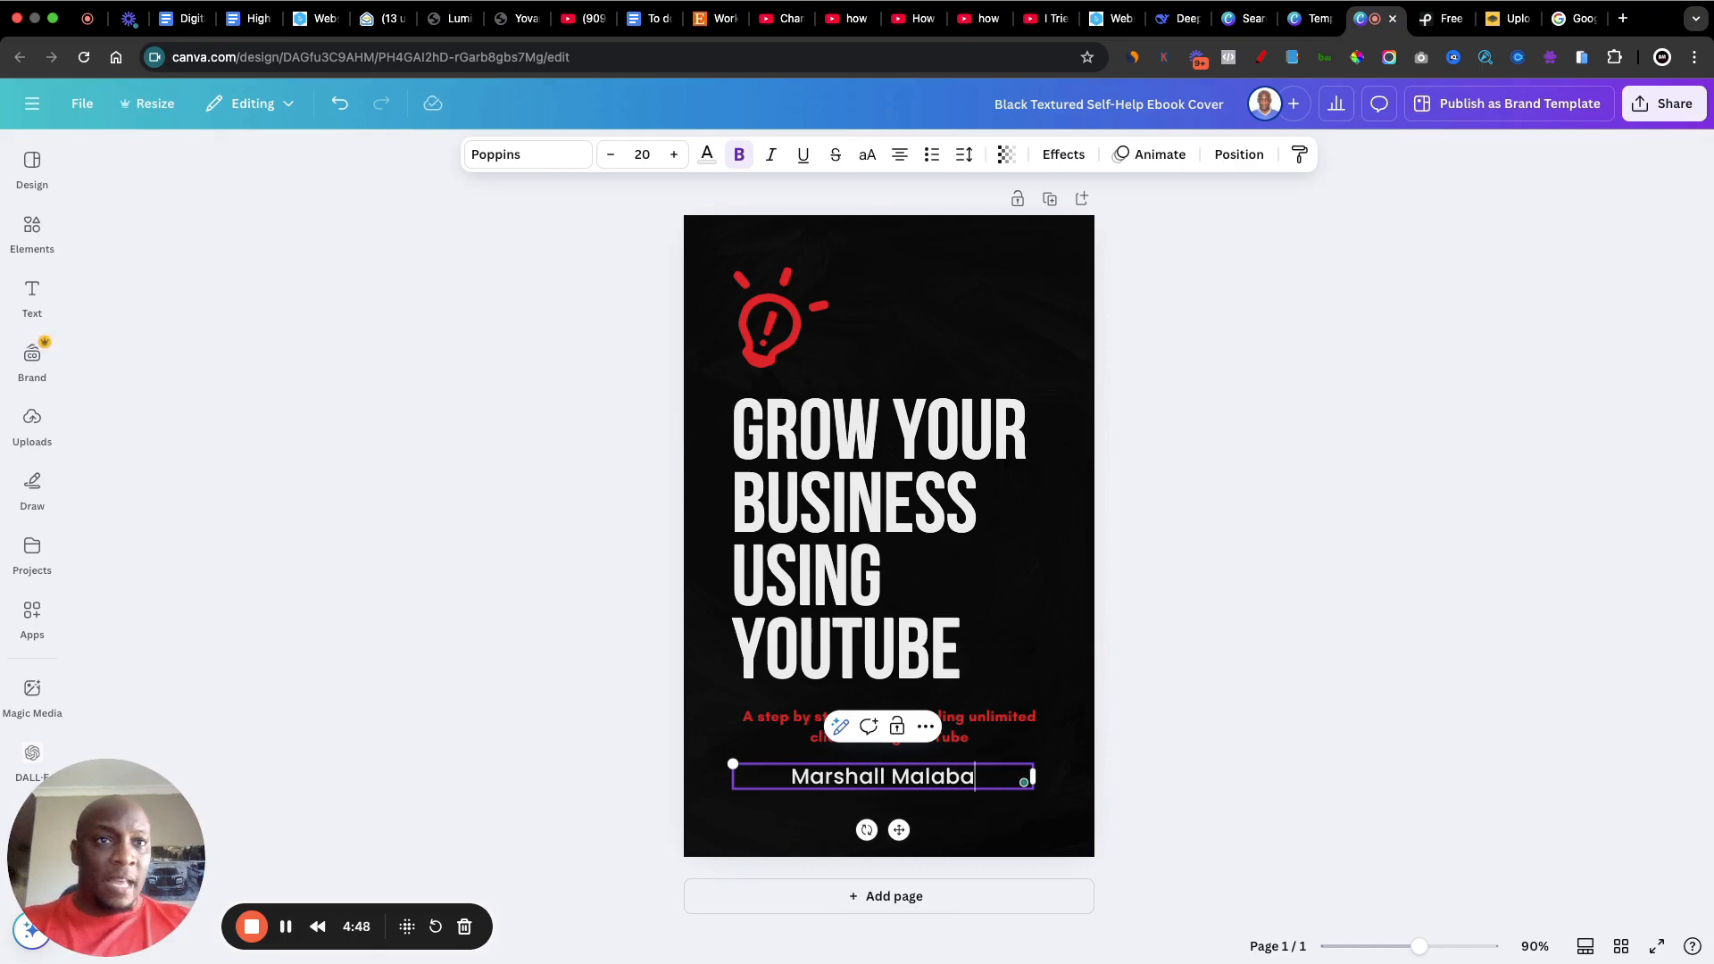
left_click(1267, 639)
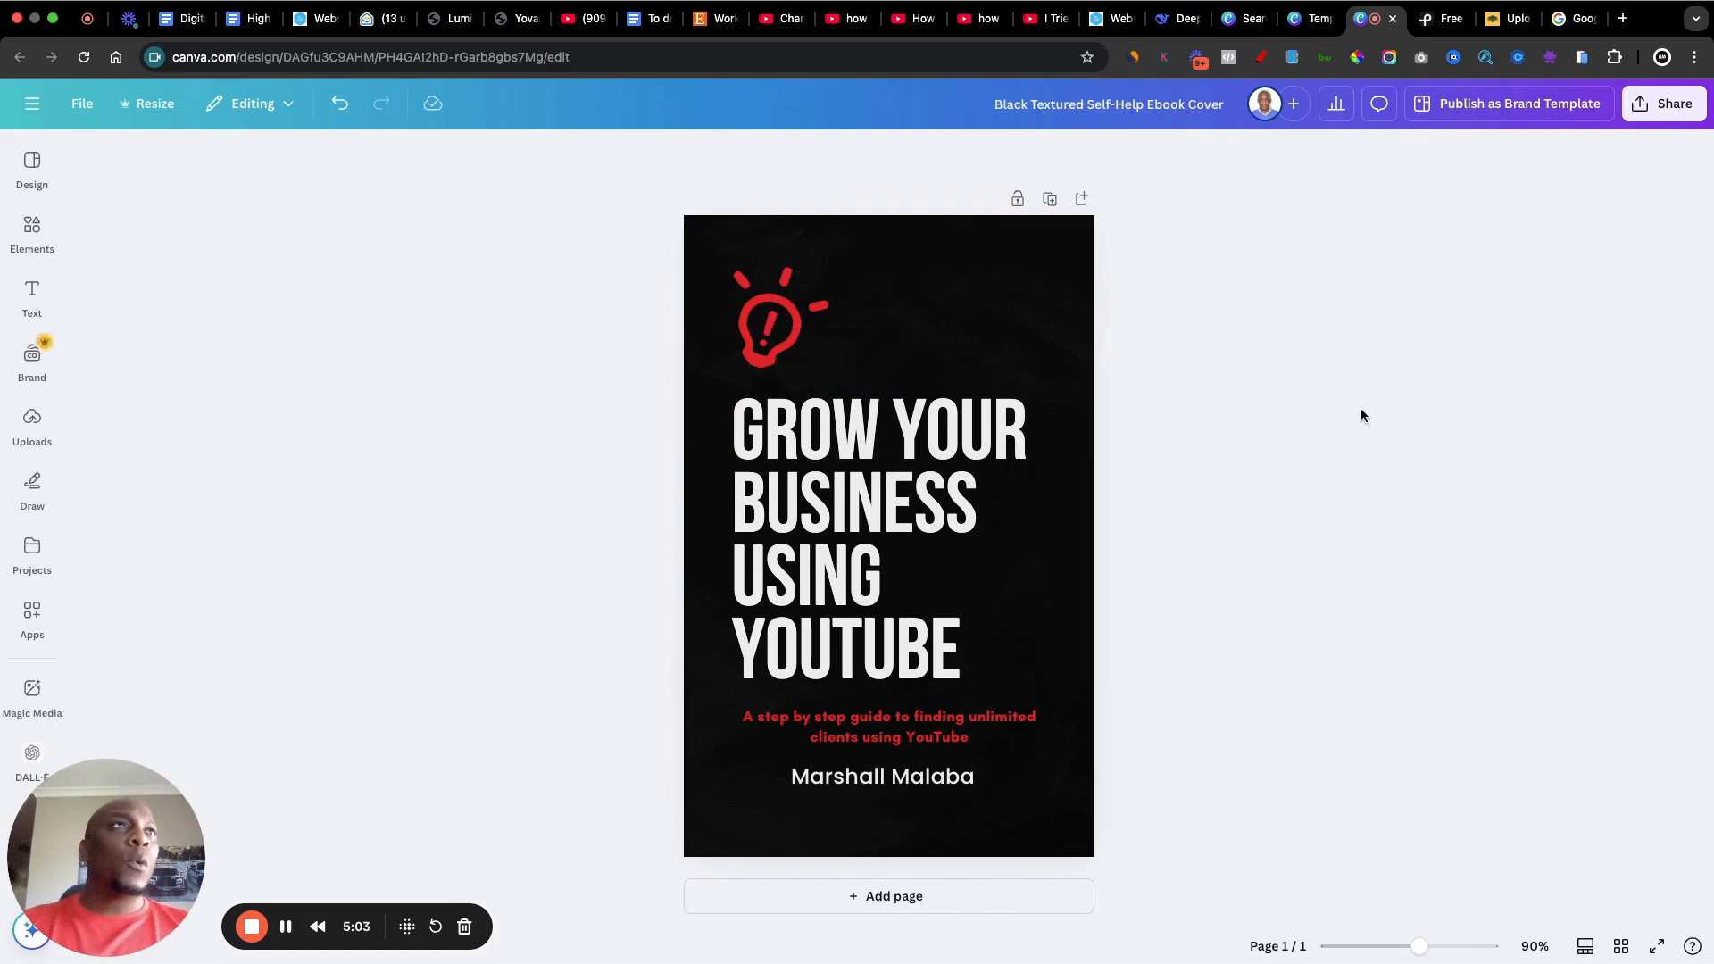
Step: Switch to Google, search for "goggle images" and open the Google Images site
left_click(1566, 26)
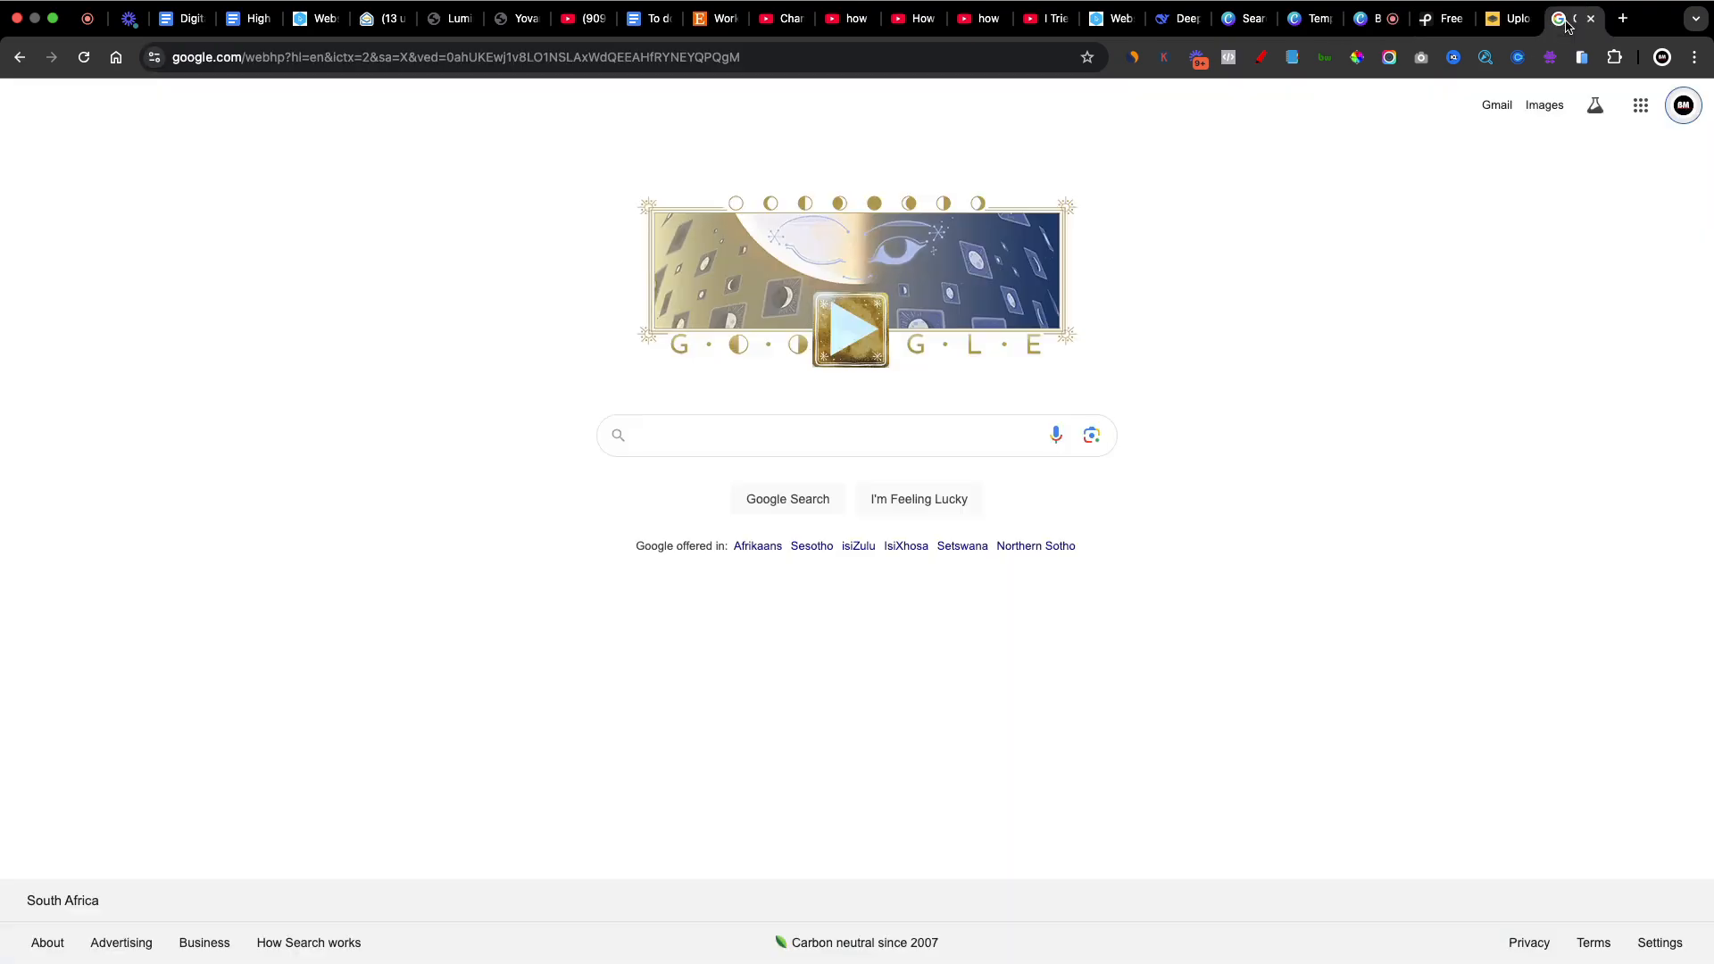
left_click(675, 428)
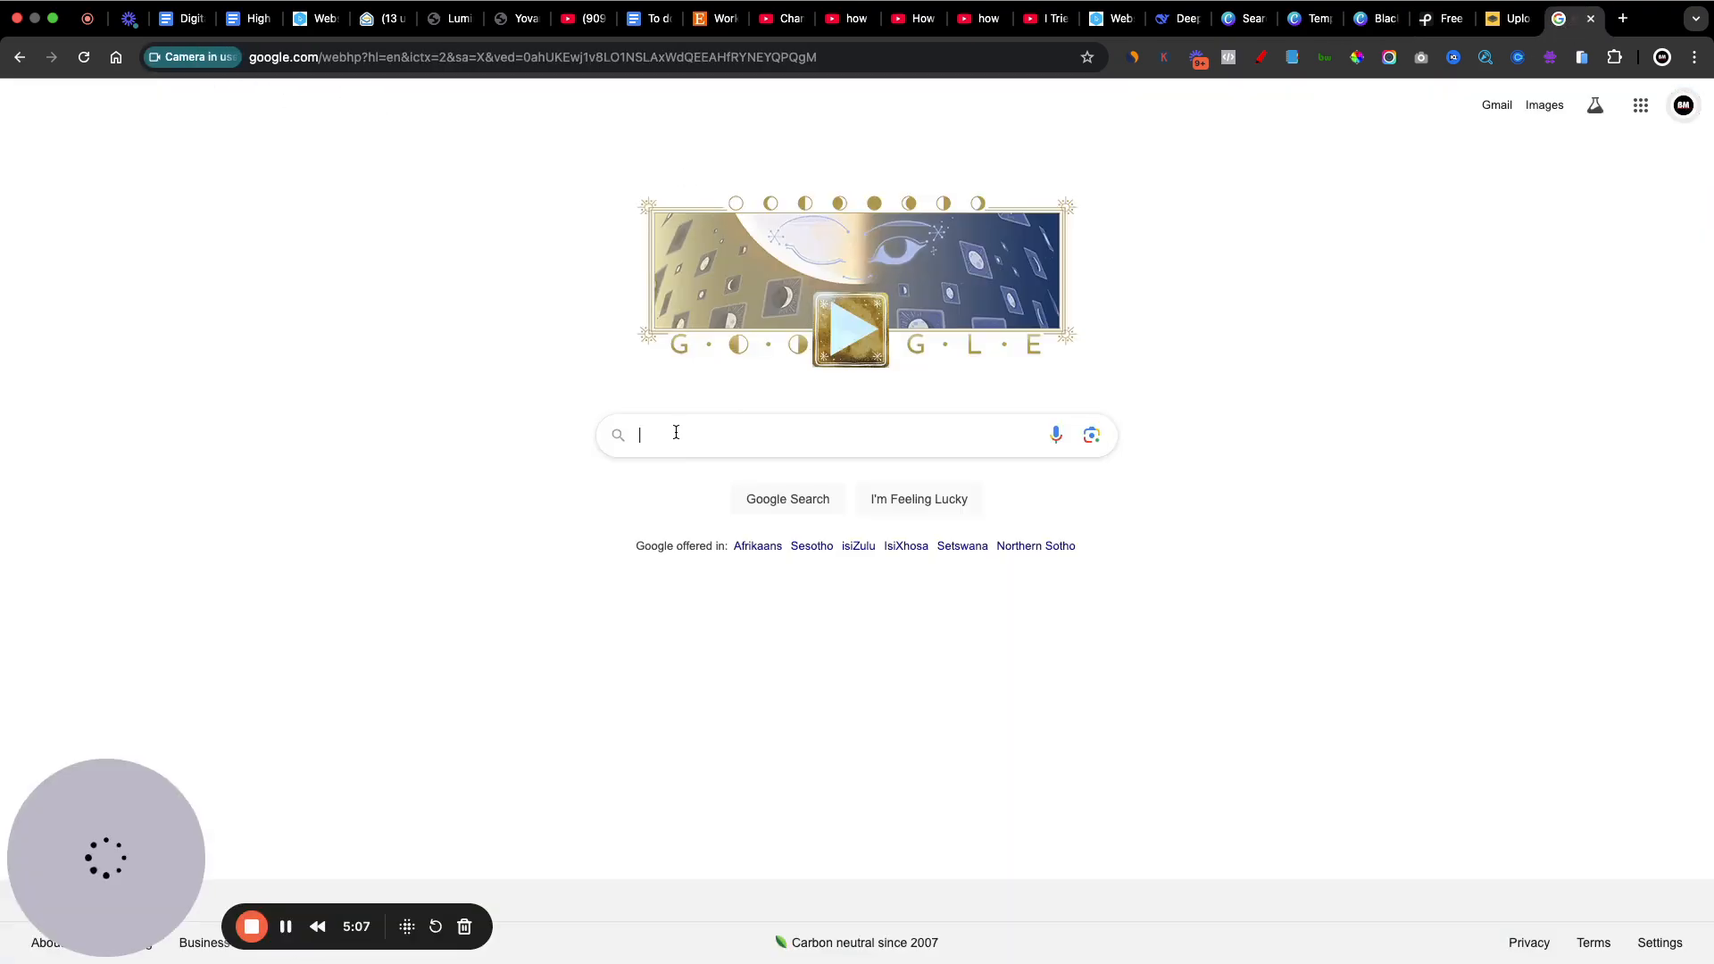
type("goggle images")
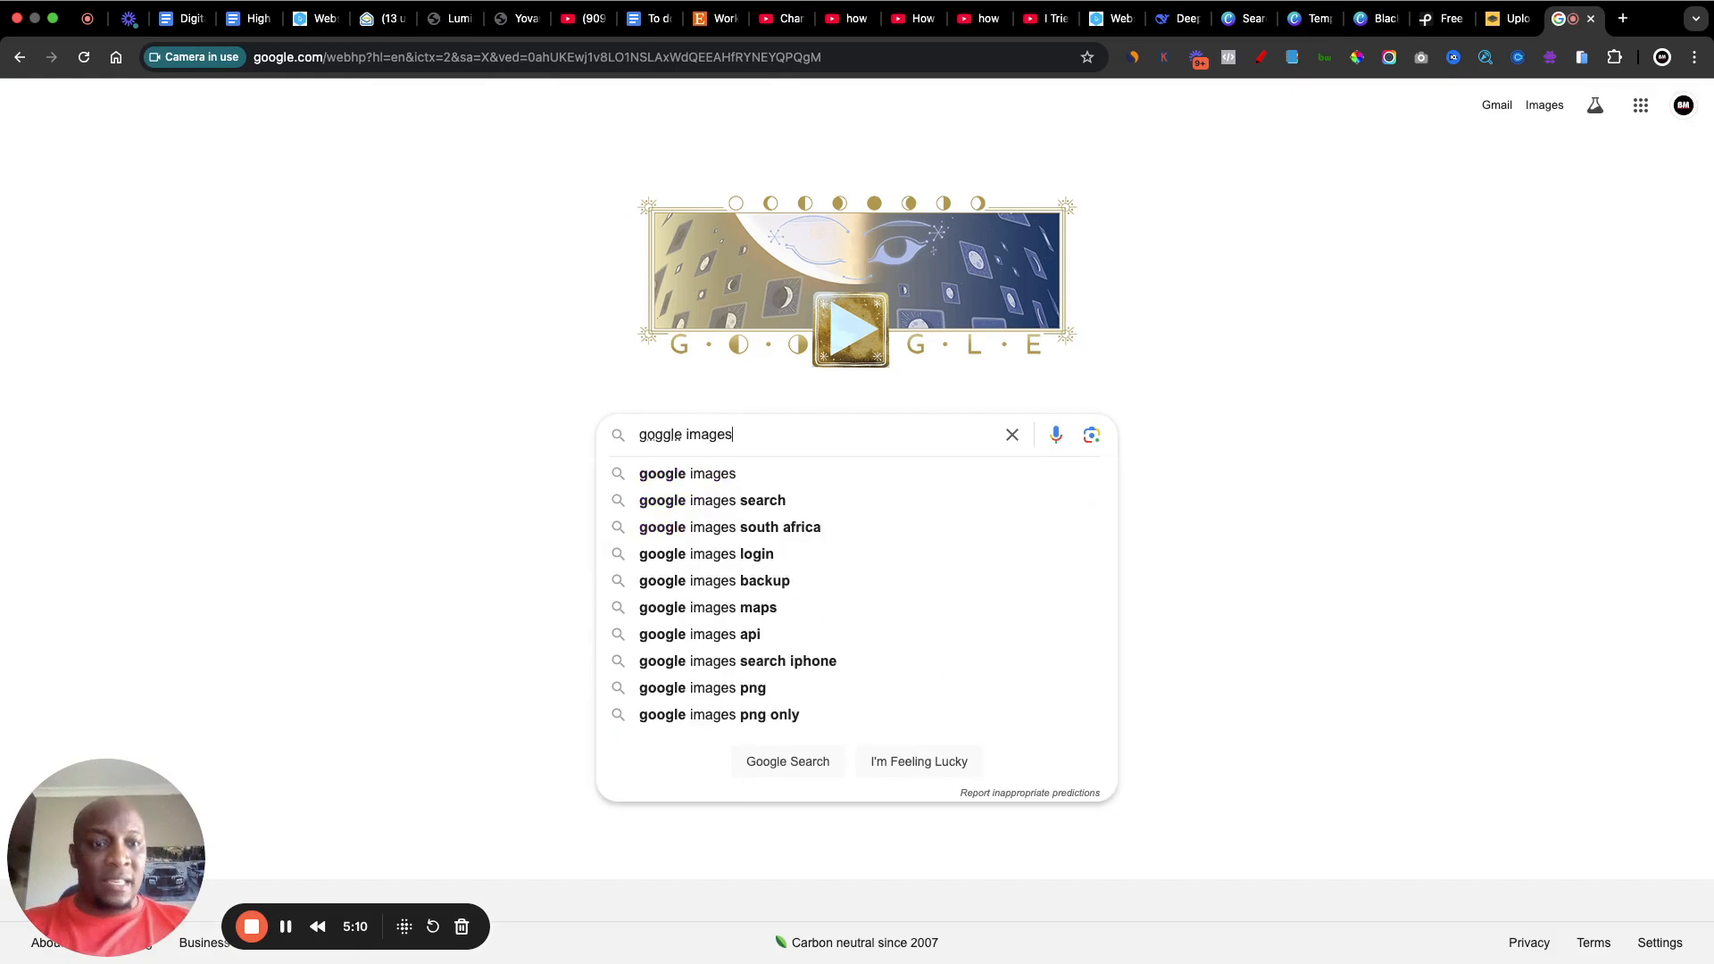
key("Return")
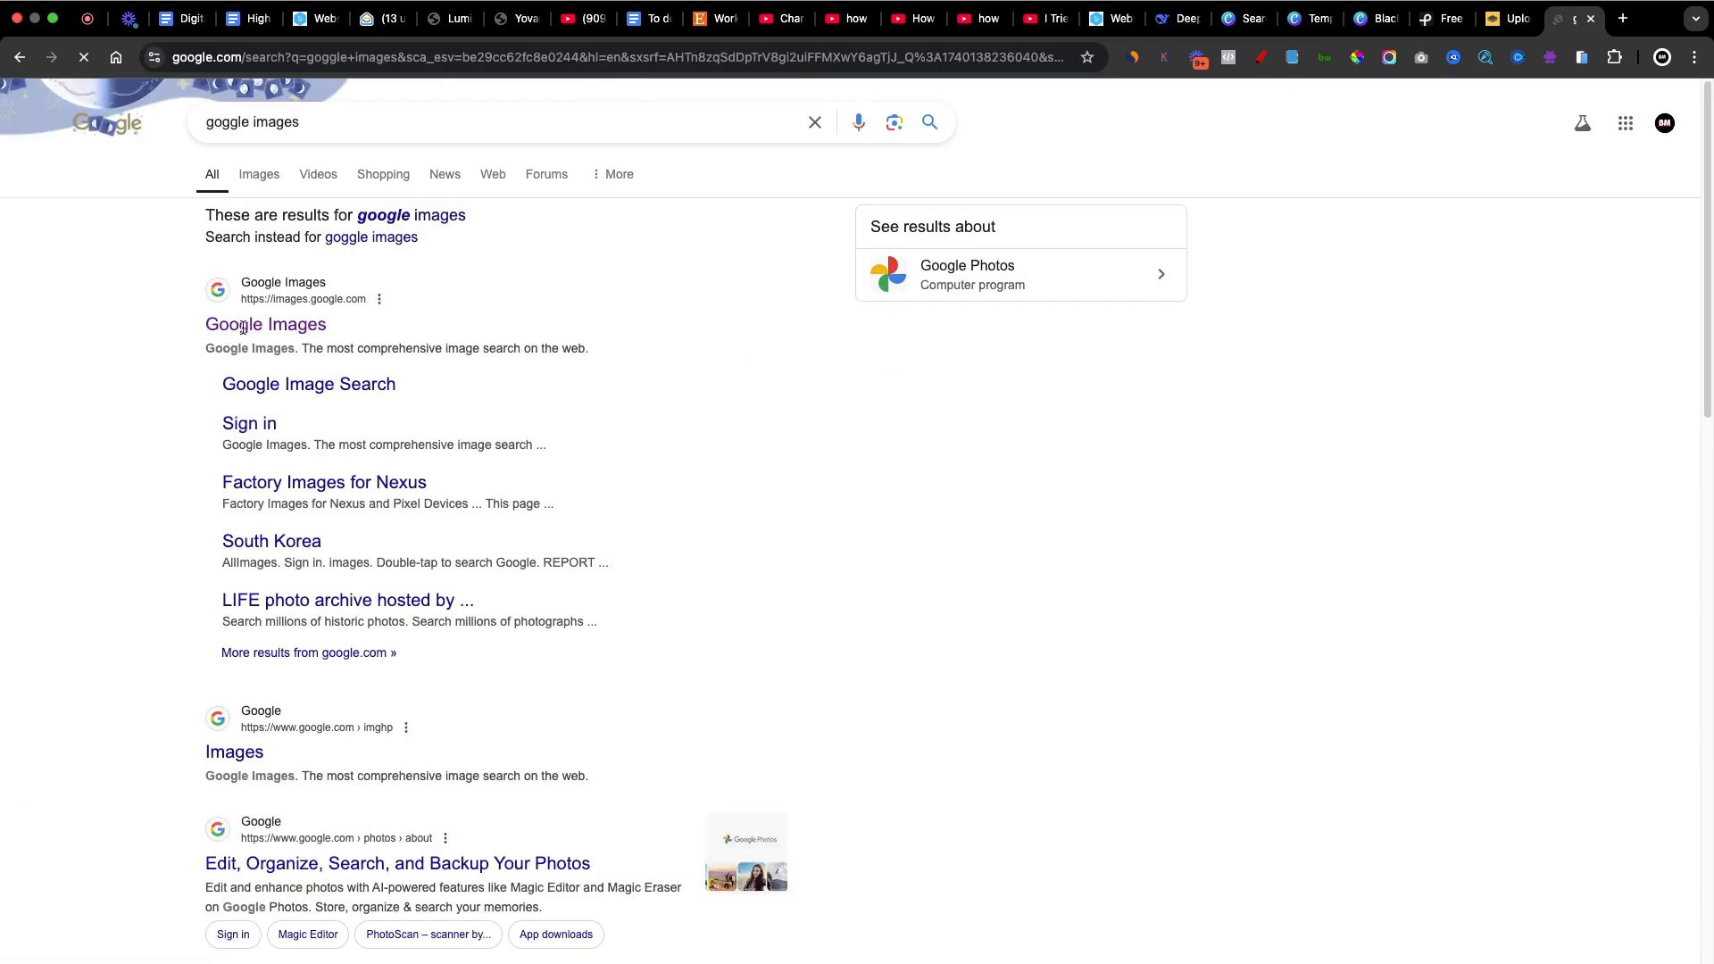
left_click(256, 326)
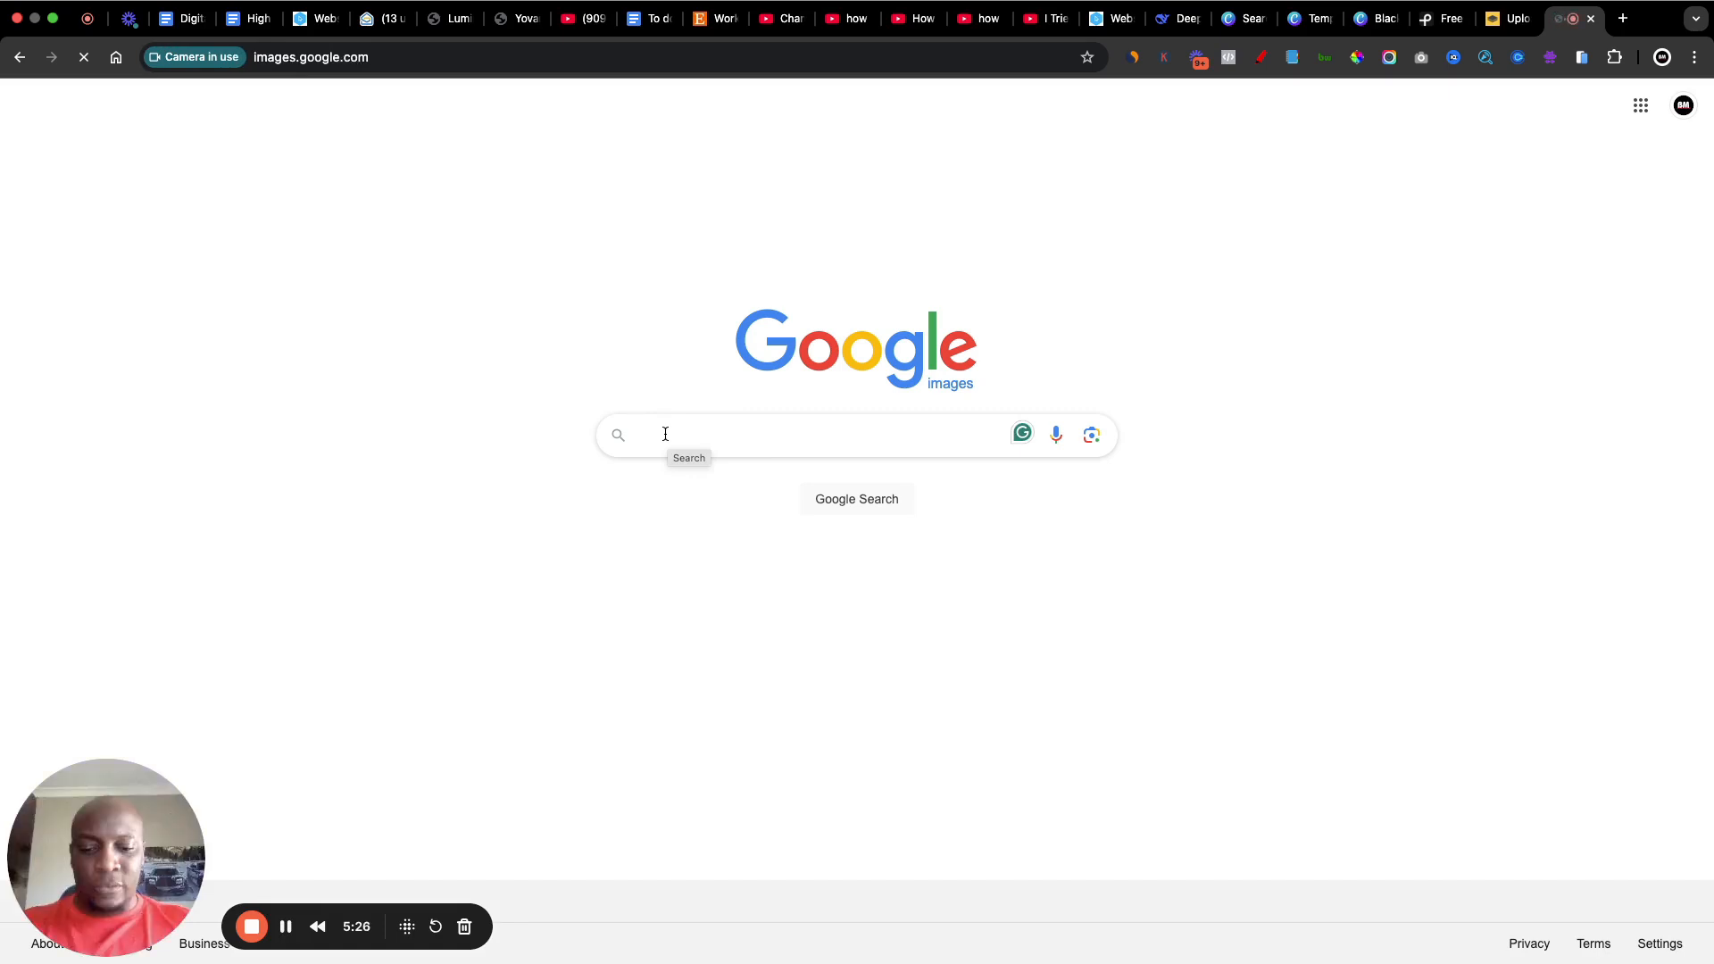
Step: Search Google Images for "youtube logo png"
type("youtube")
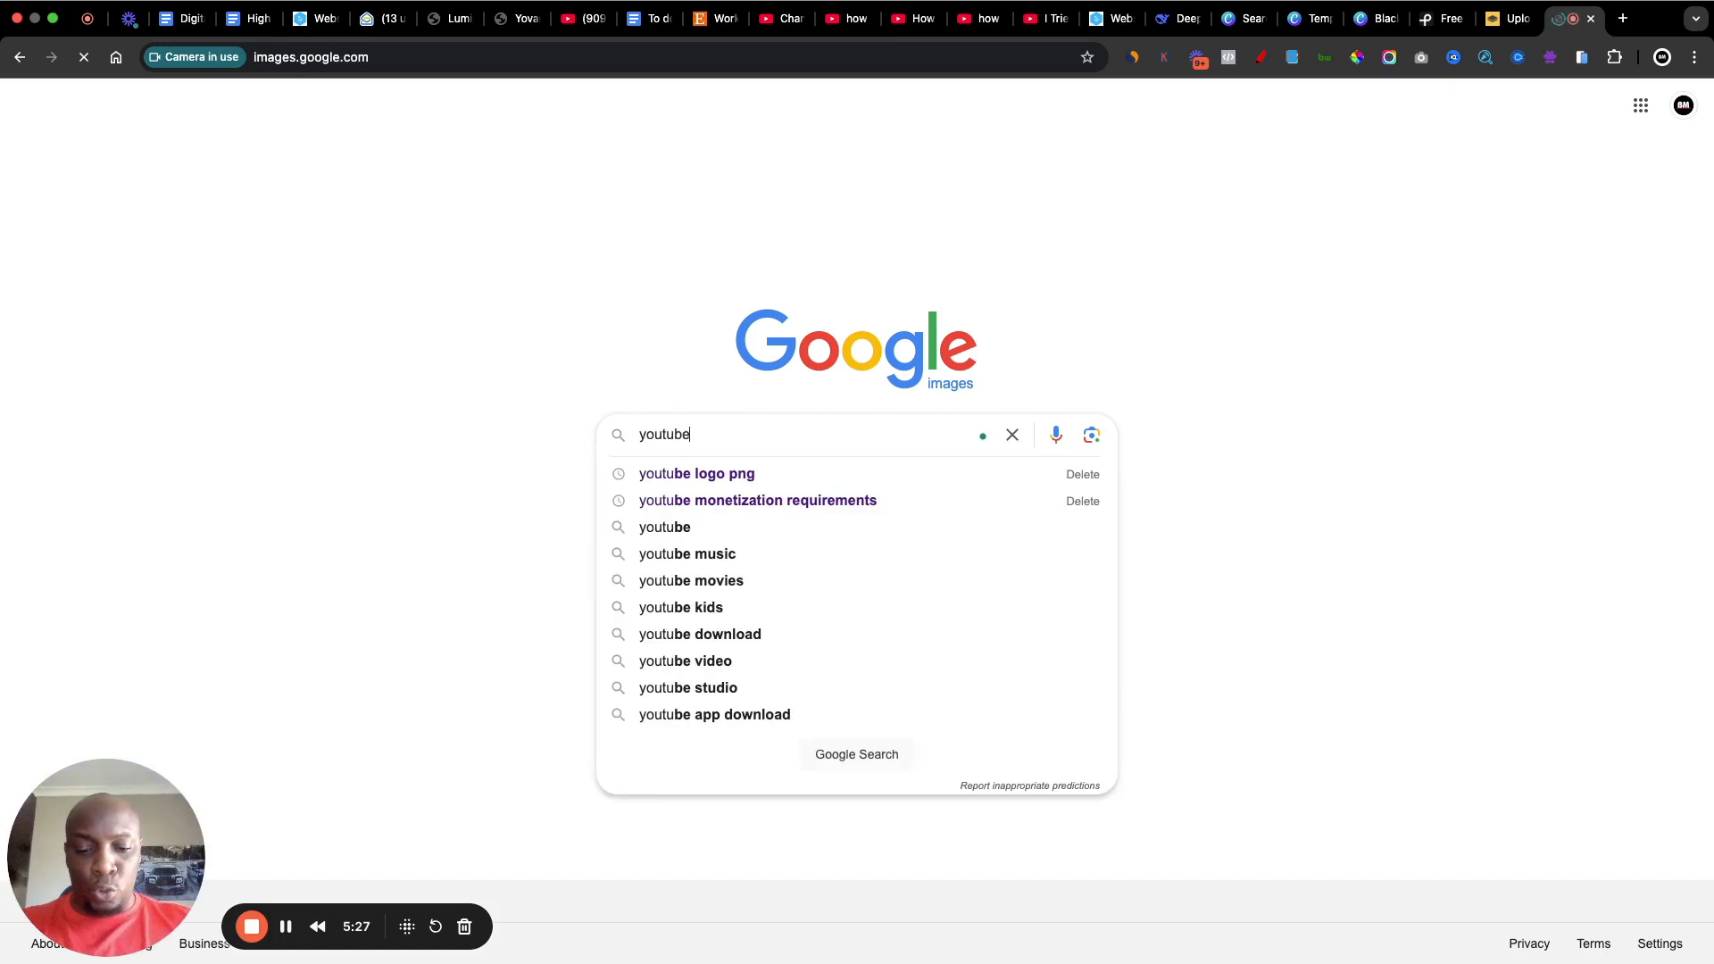
type(" logo")
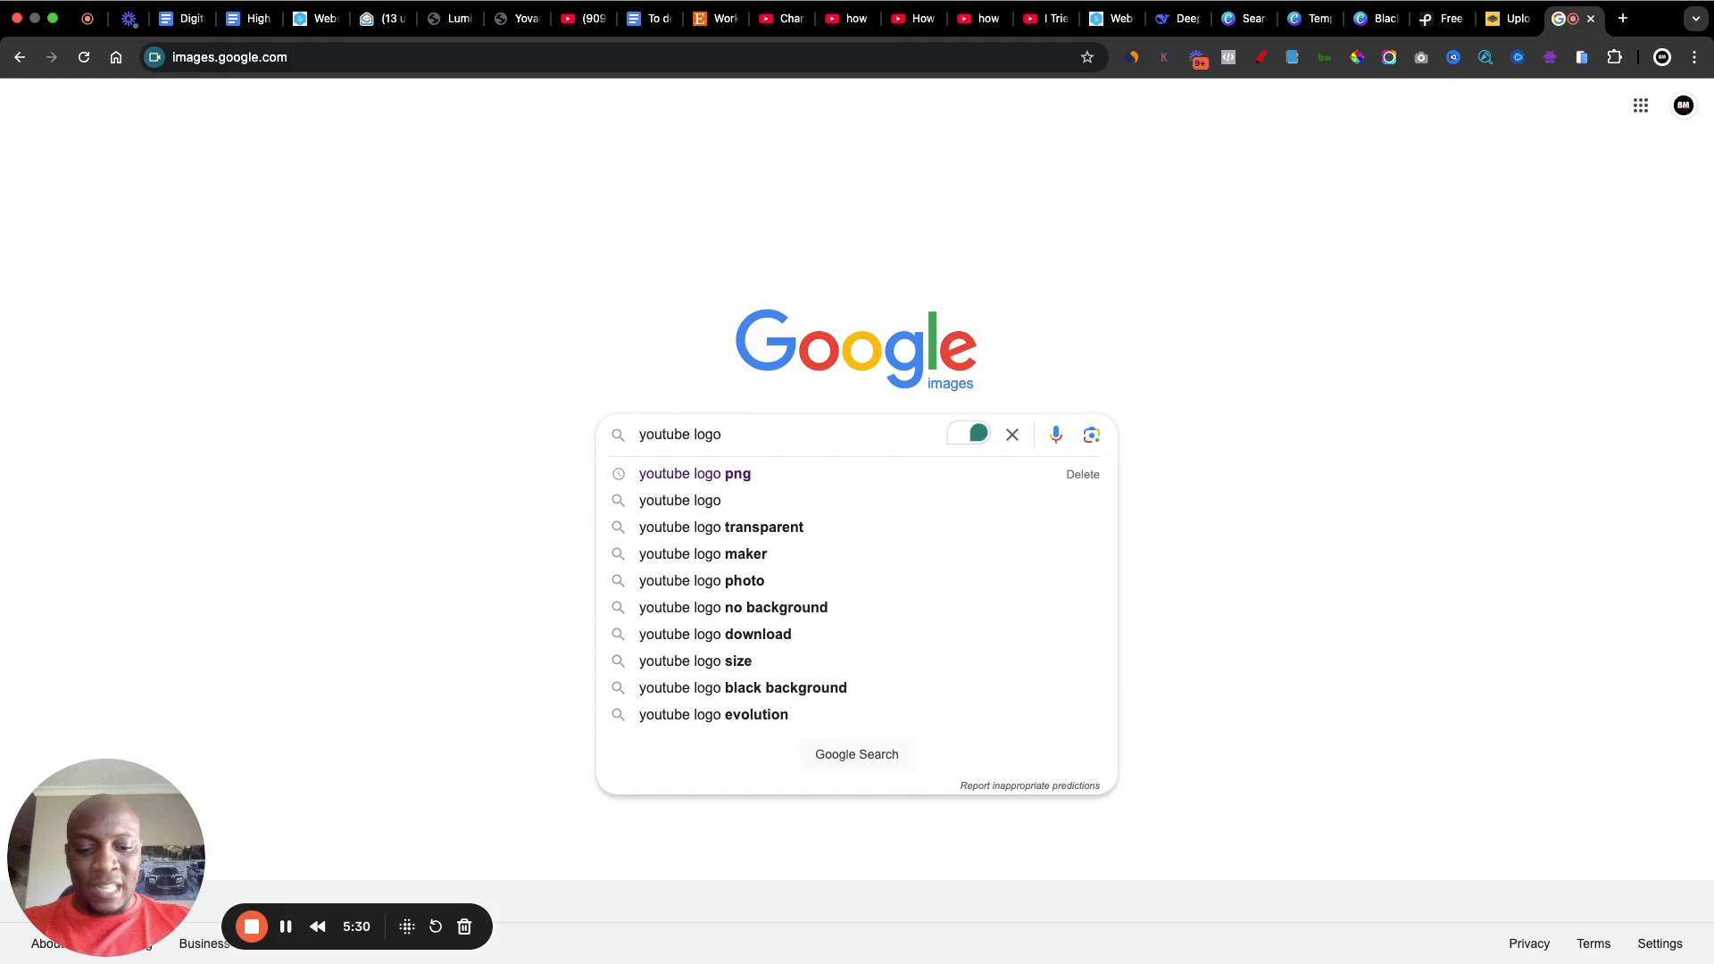
type(" png")
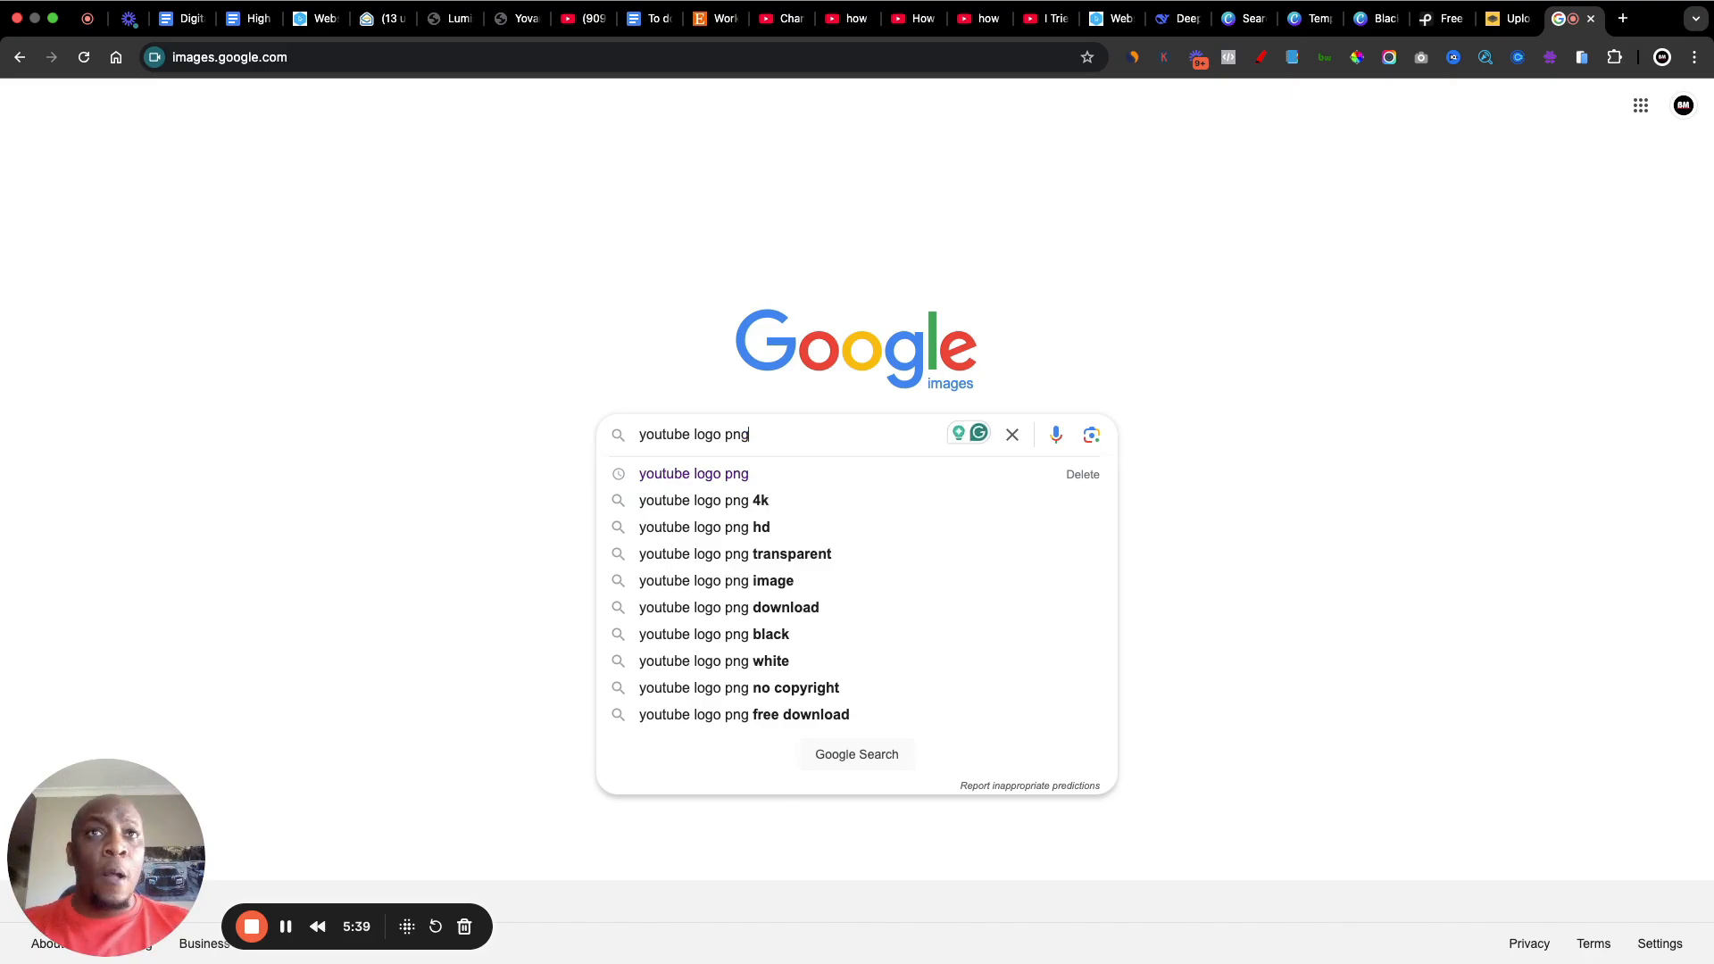
key("Return")
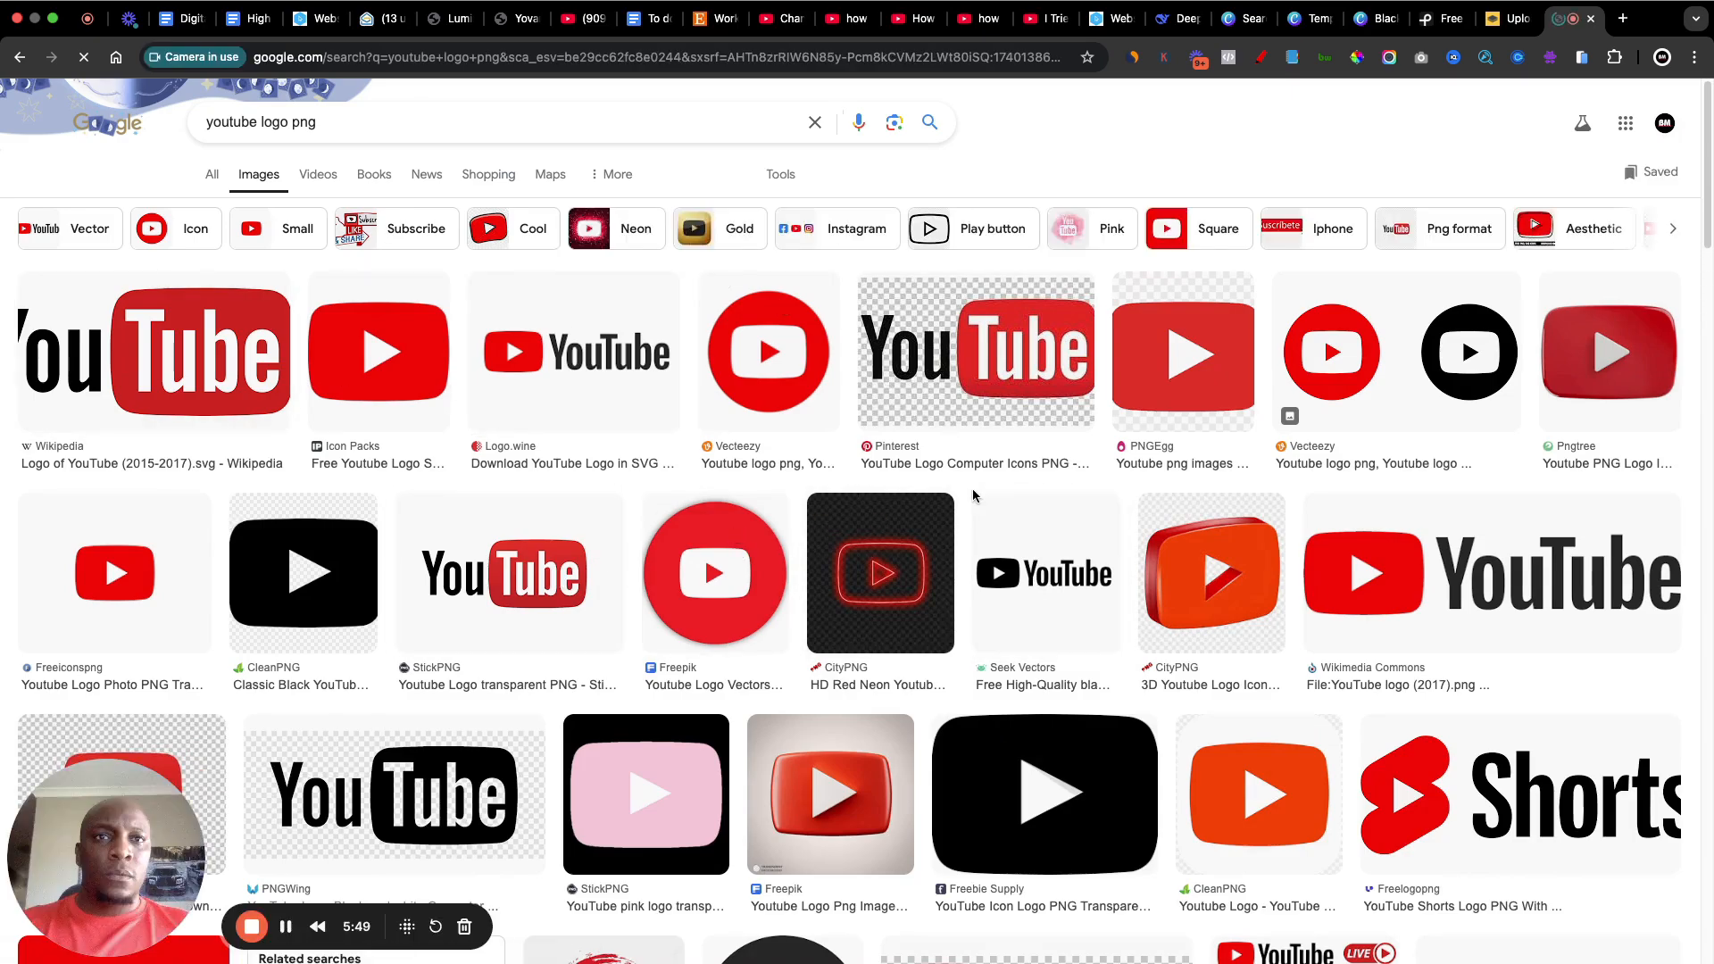
Step: Save the glossy red YouTube play button image from Pngtree to the Downloads folder
scroll(975, 498, "down", 3)
scroll(975, 498, "down", 4)
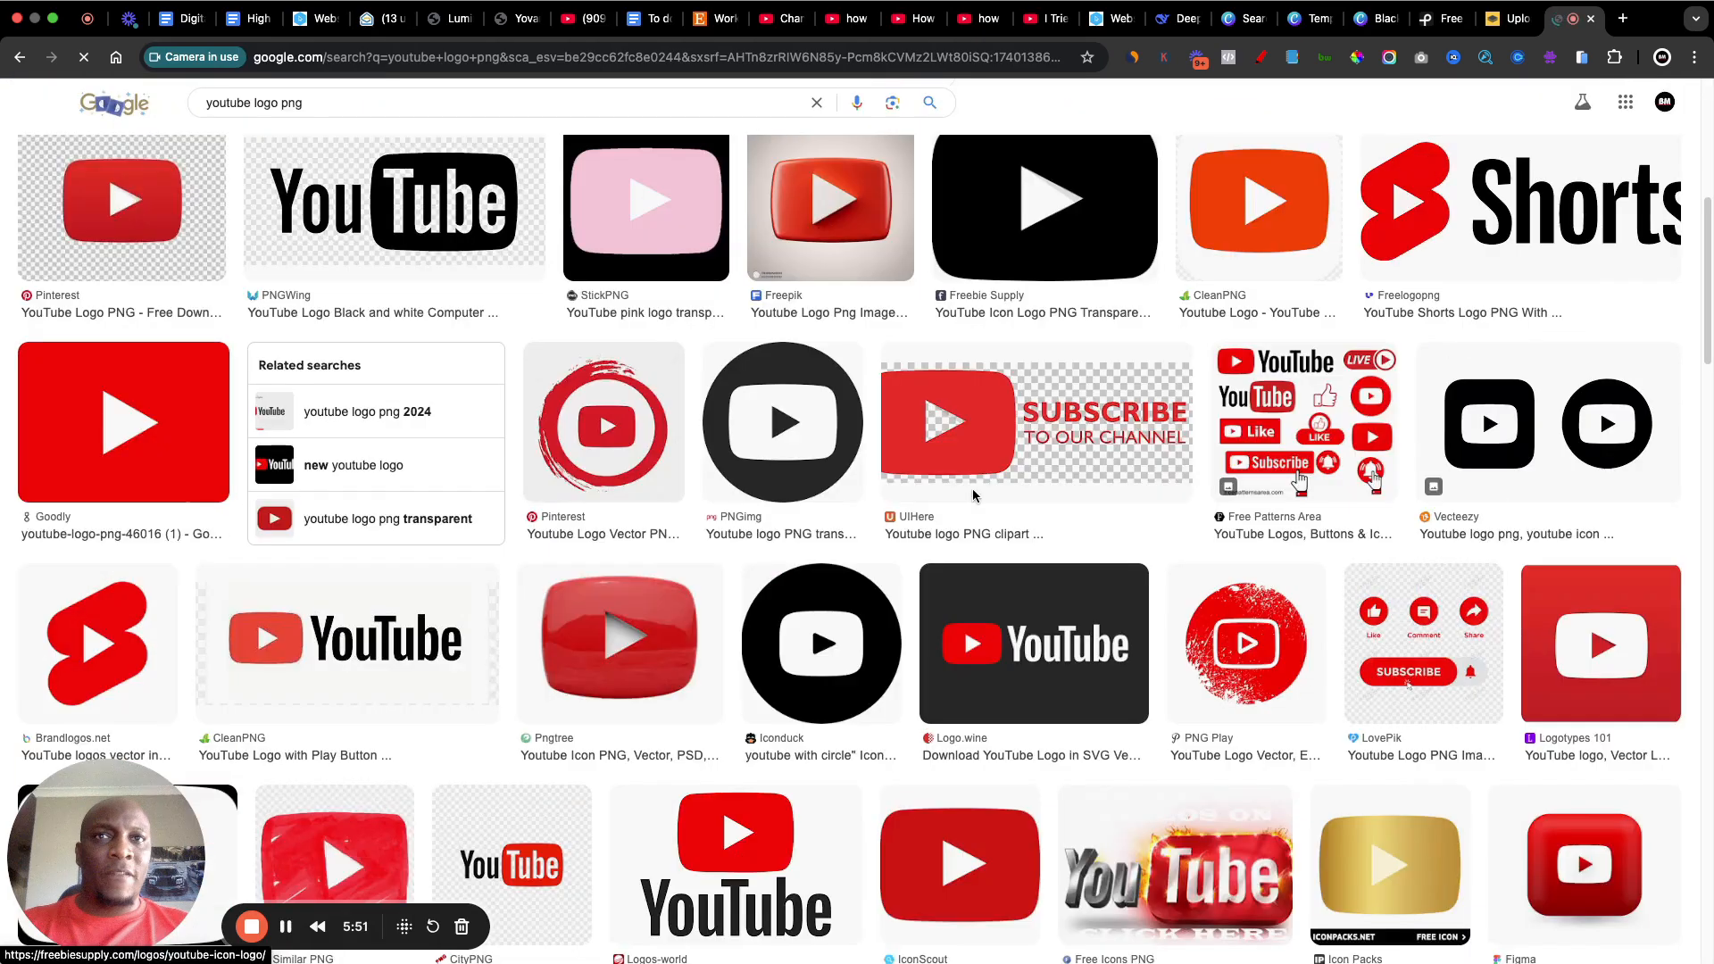
left_click(622, 683)
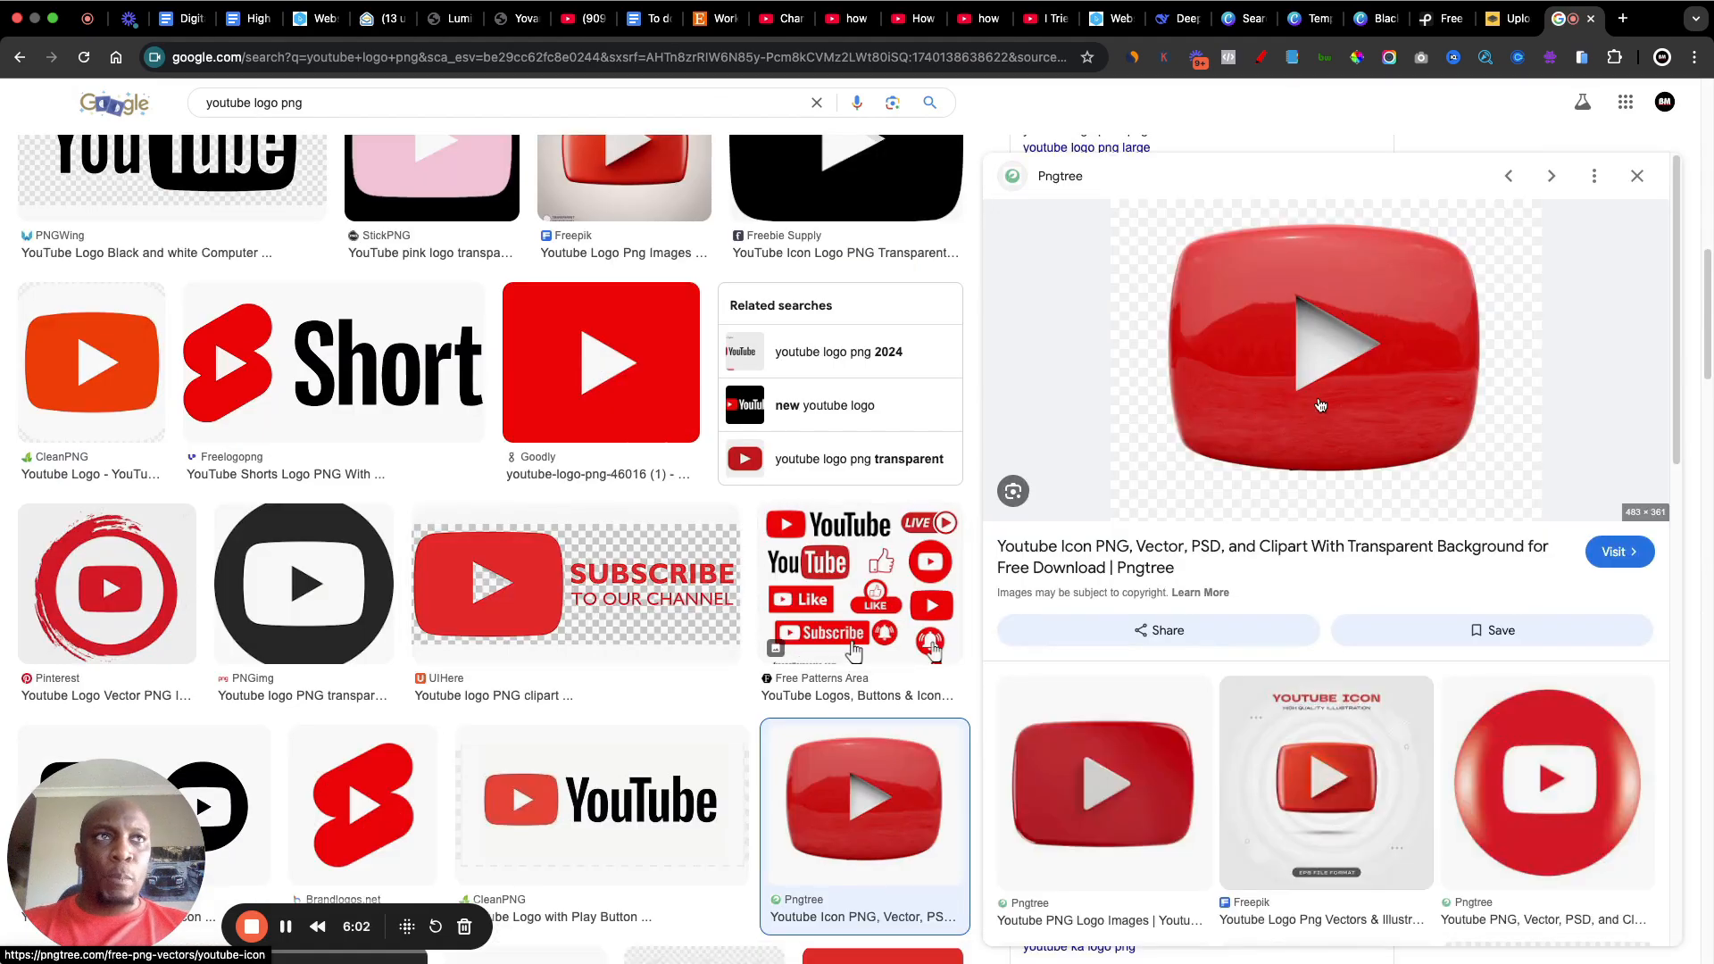
right_click(1245, 300)
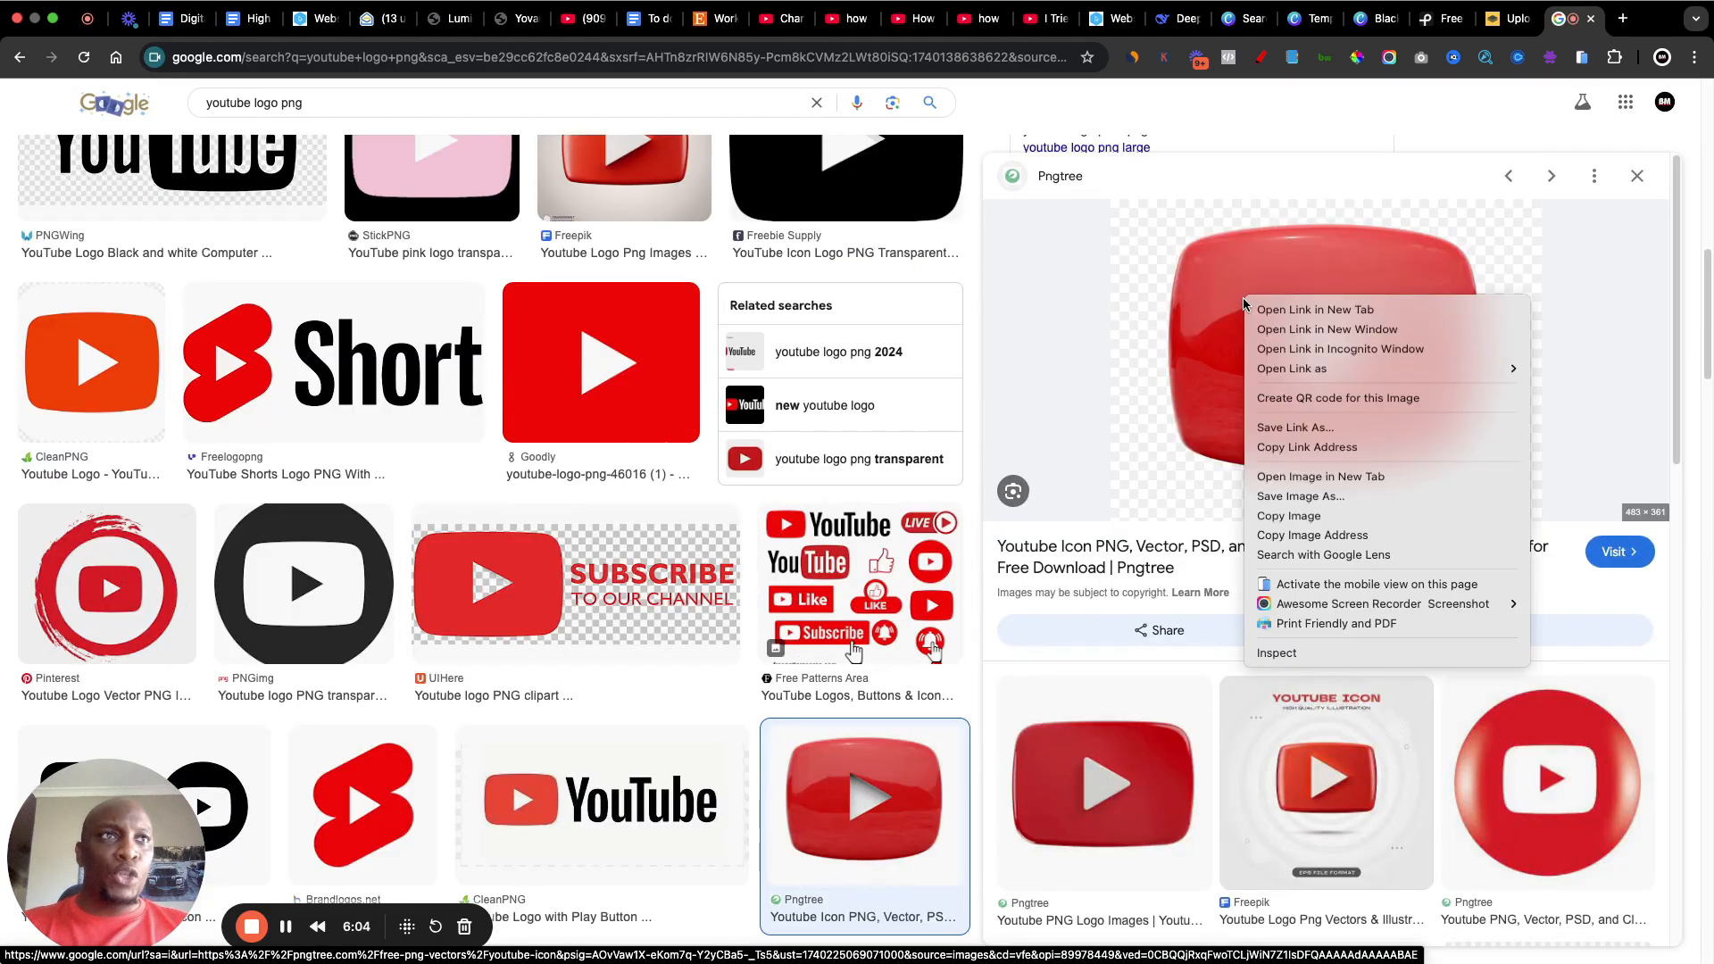
left_click(1309, 498)
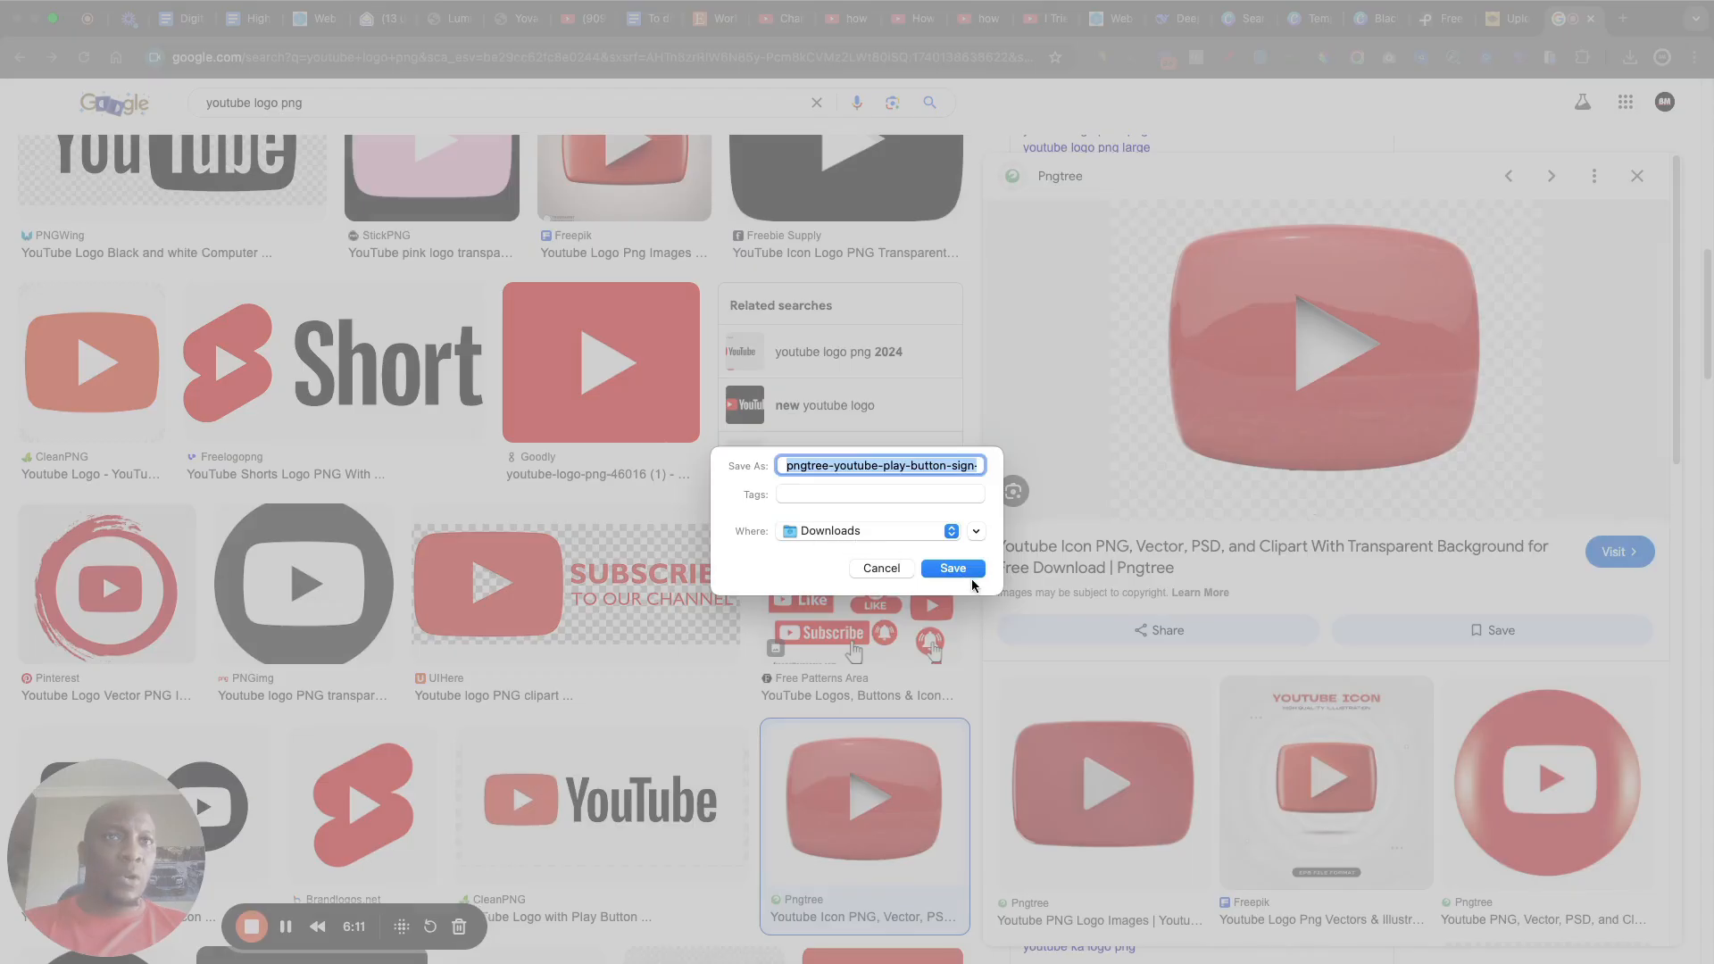
left_click(953, 568)
Step: Save the round, paint-splattered YouTube logo from PNG Play to Downloads as Youtube-Logo-Transparent-File
scroll(726, 485, "down", 3)
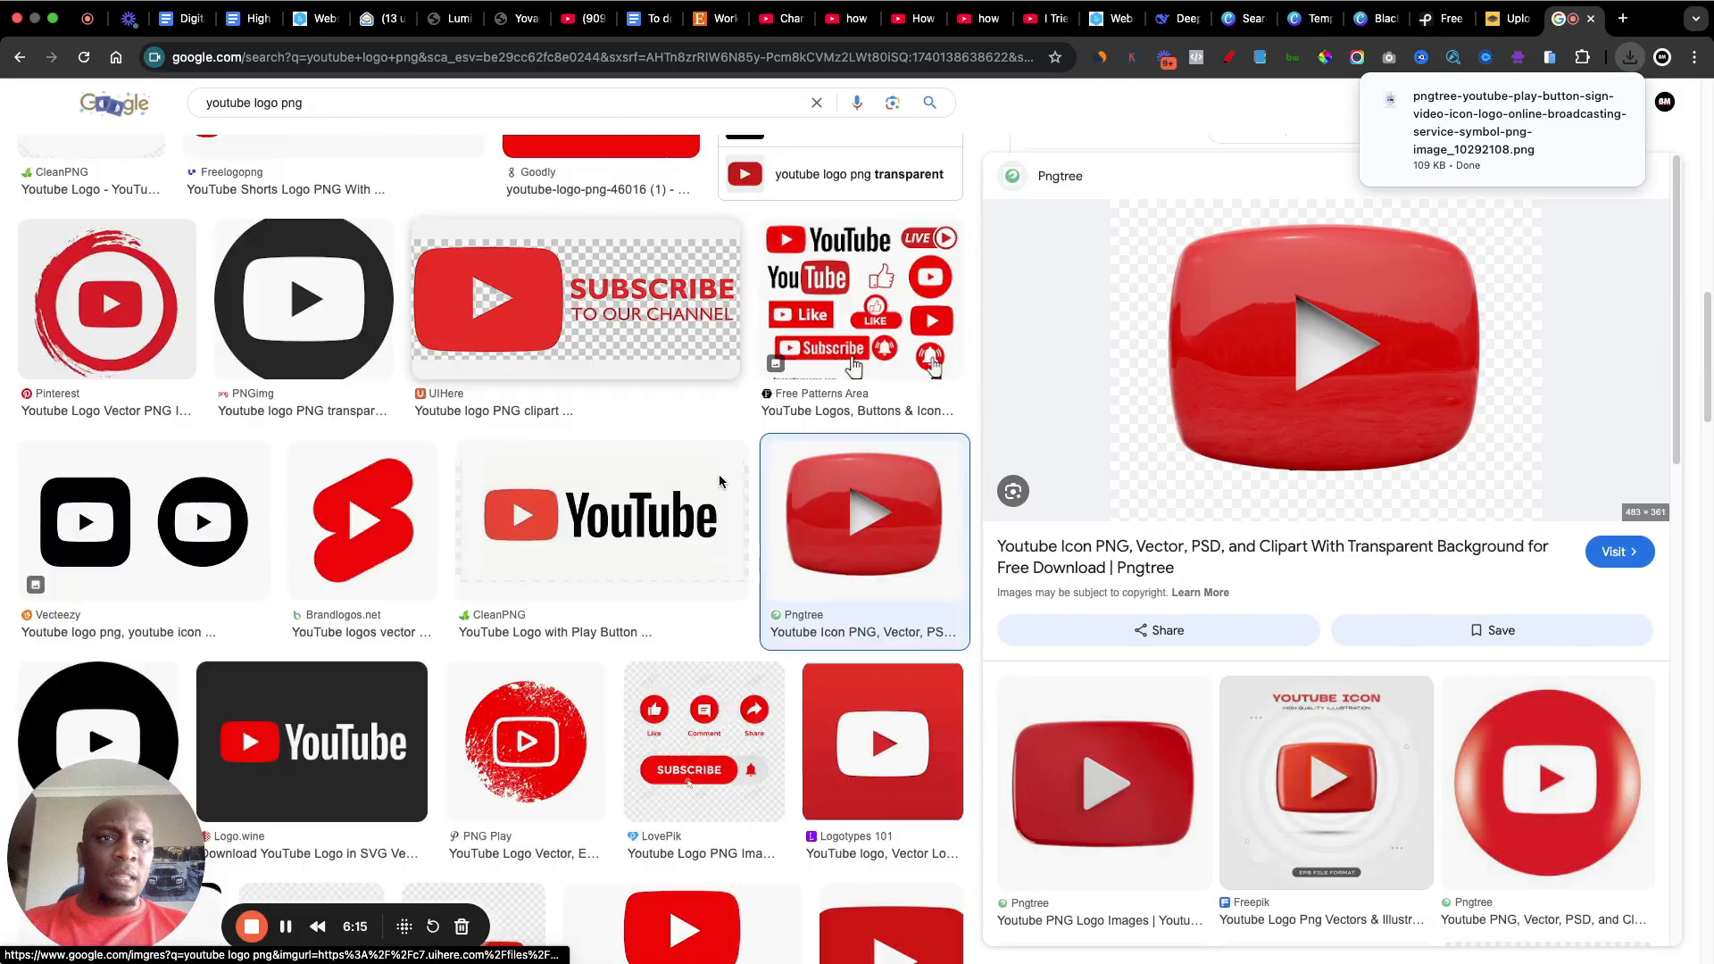
scroll(726, 482, "down", 3)
scroll(727, 483, "down", 2)
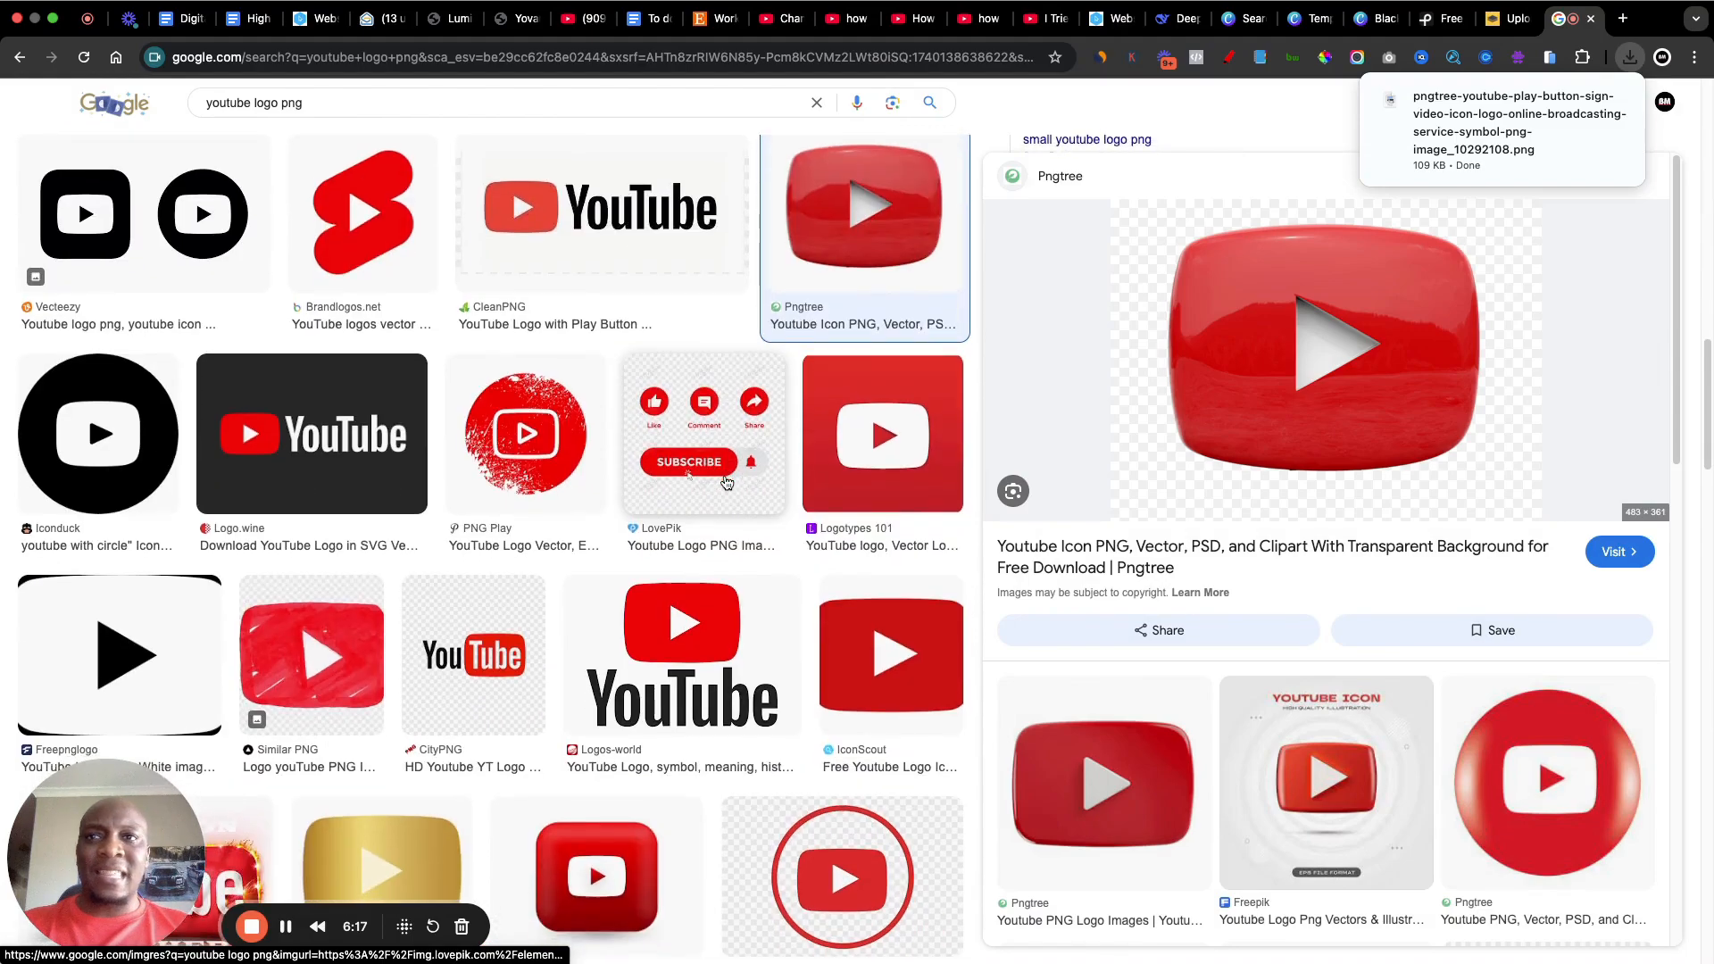
scroll(726, 482, "down", 1)
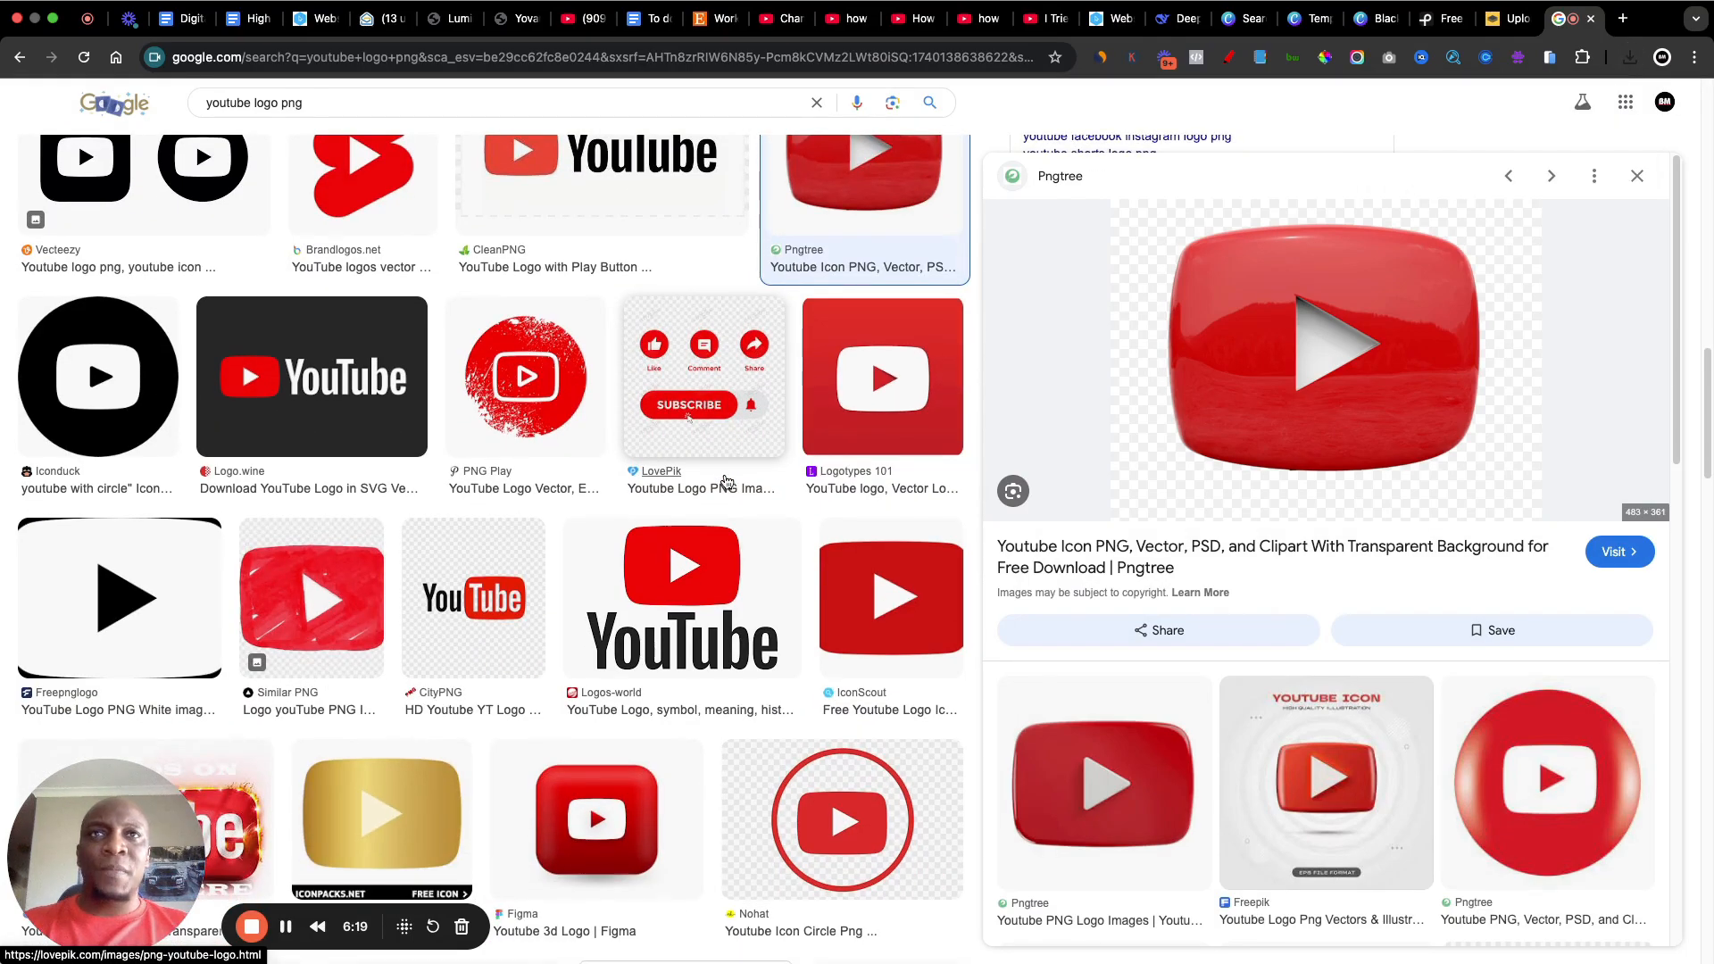
scroll(726, 483, "down", 1)
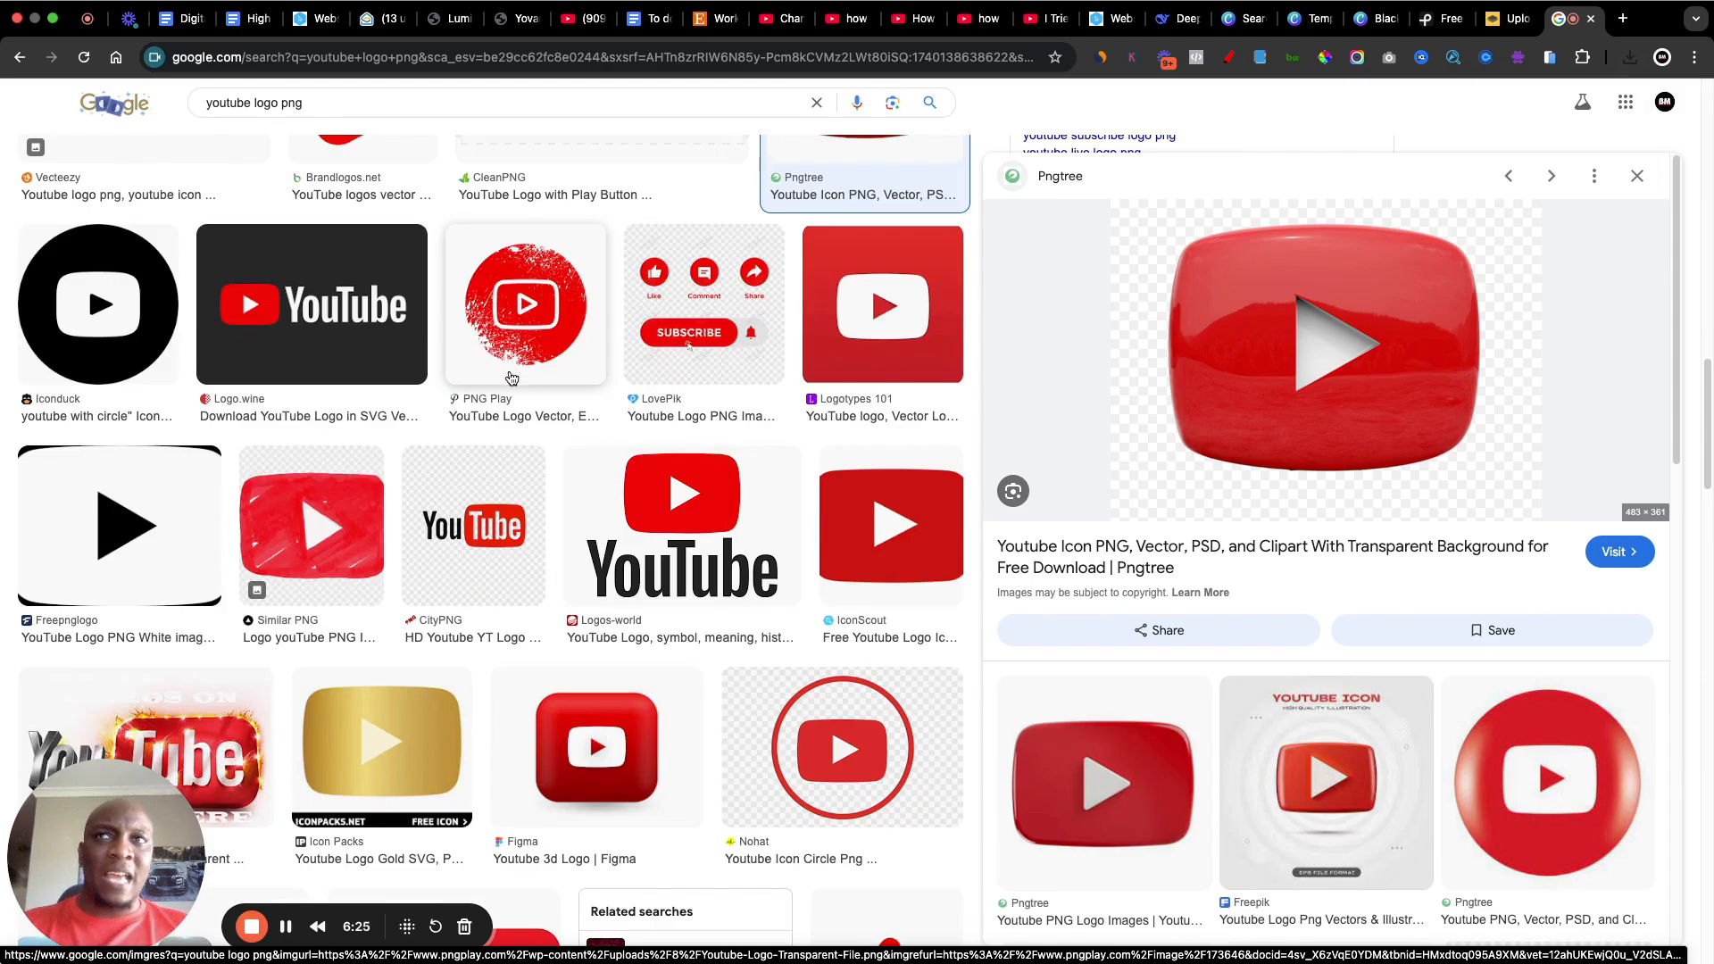
left_click(526, 308)
right_click(1283, 346)
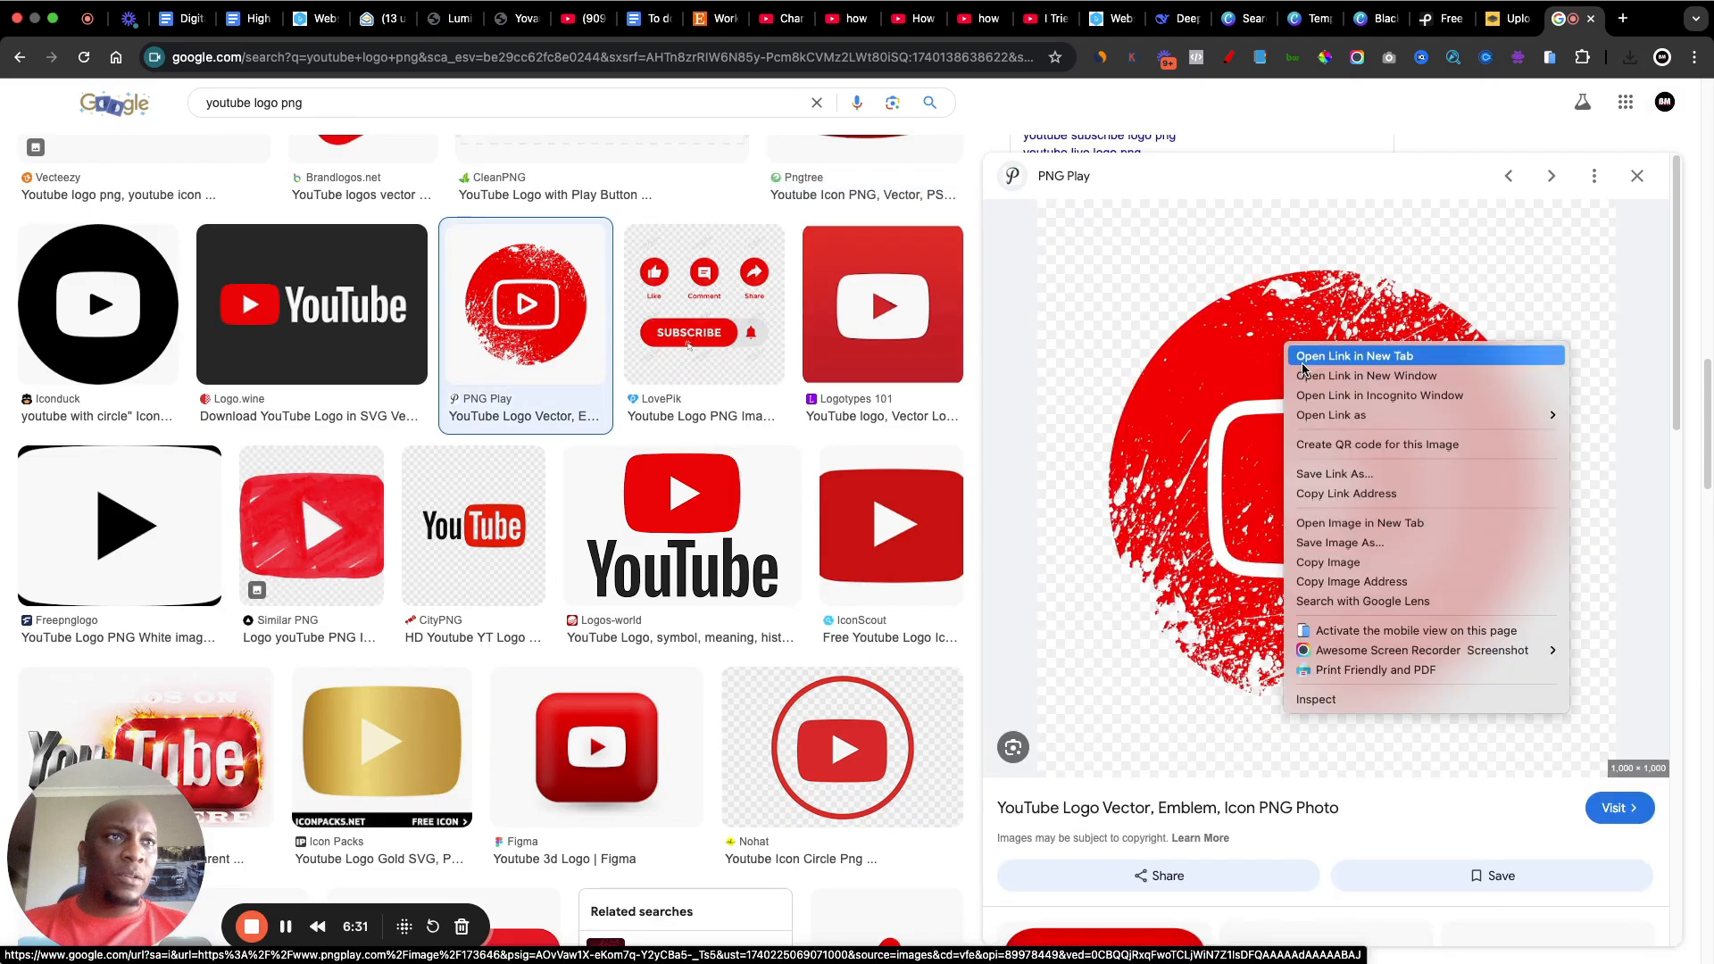
left_click(1339, 543)
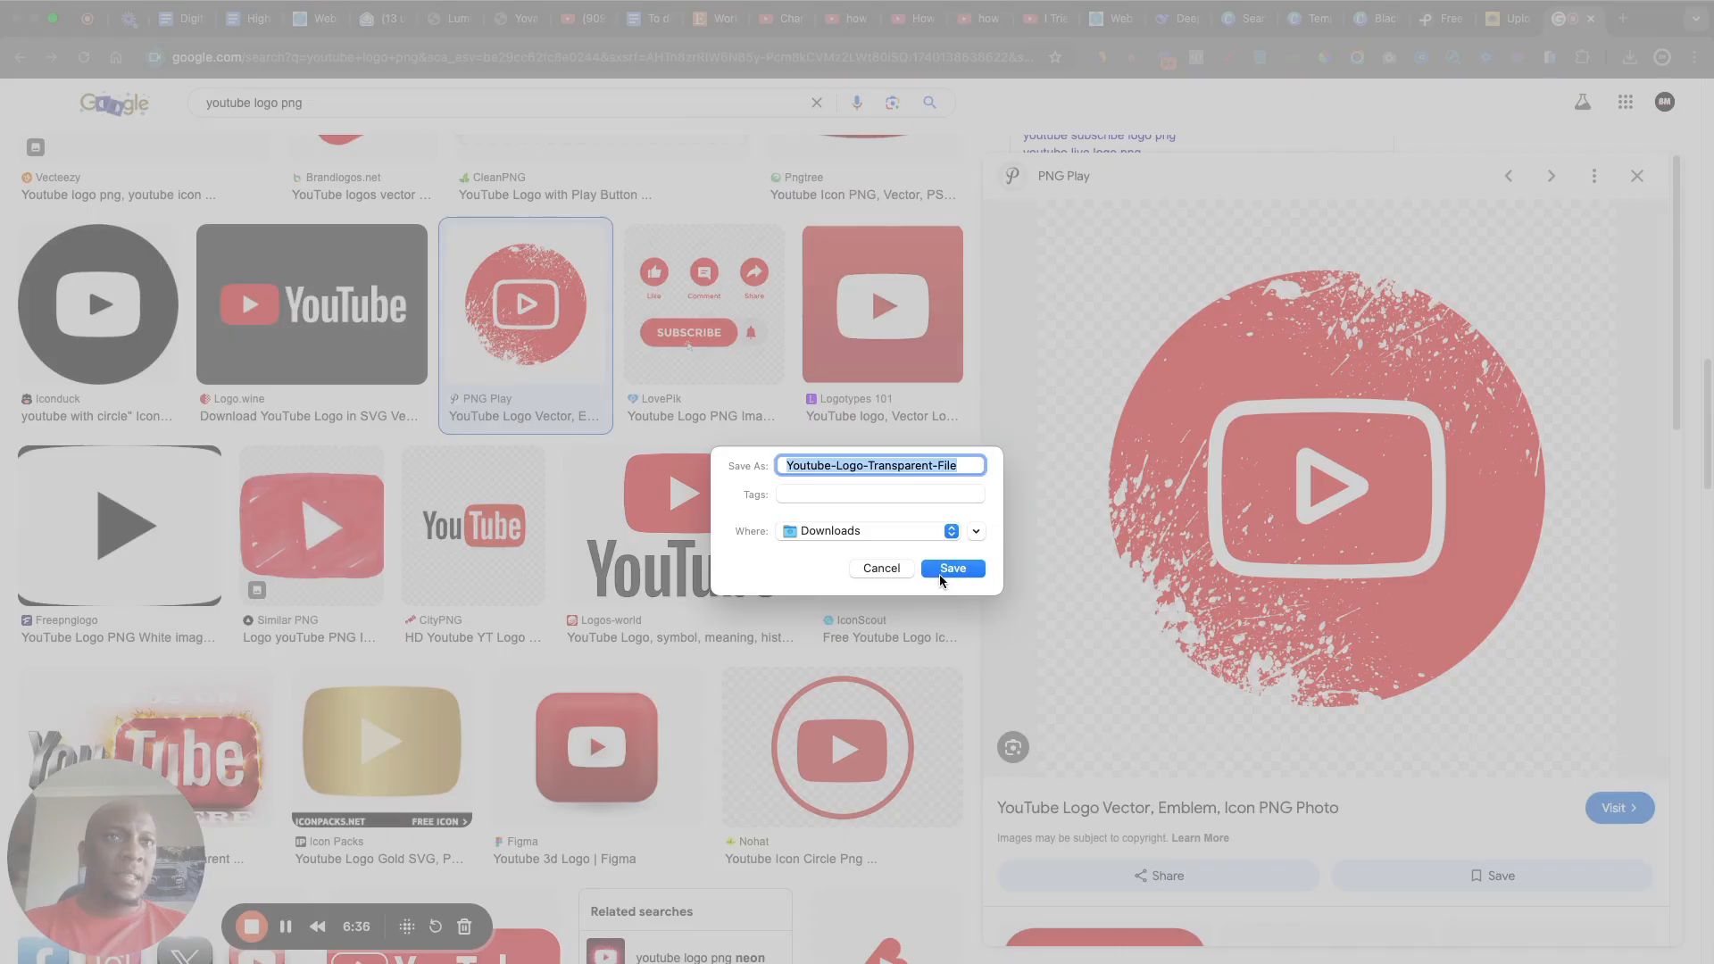
left_click(949, 569)
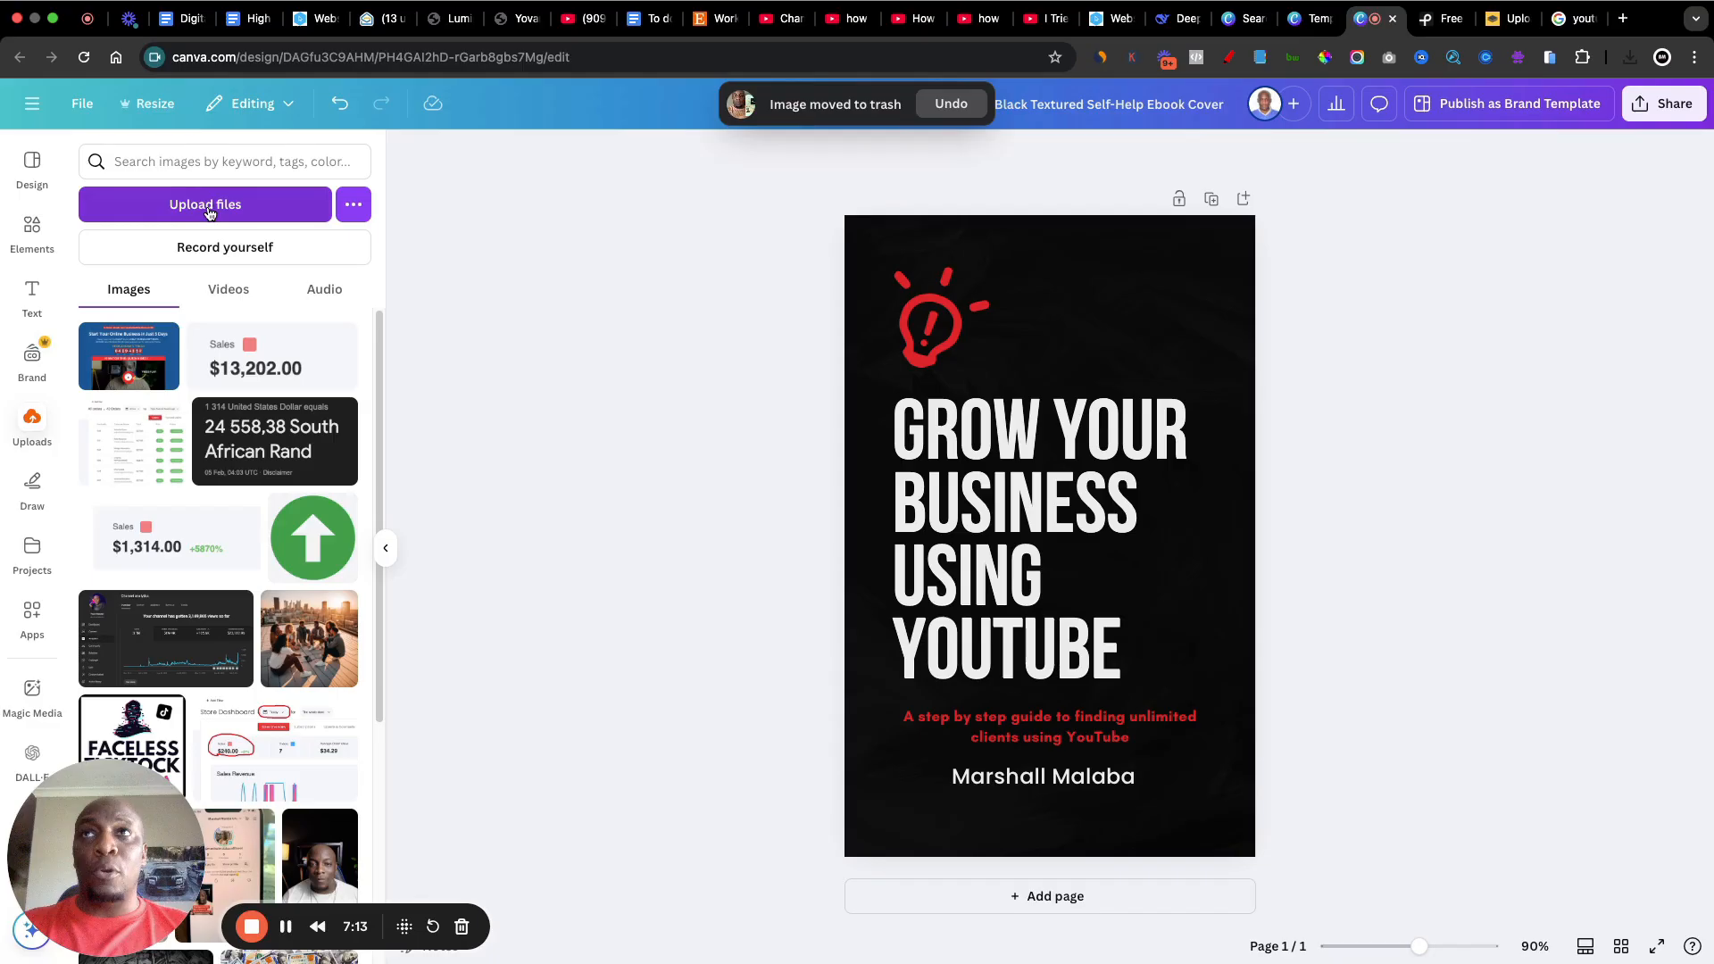
Step: Upload the four YouTube logo files from Downloads, three PNGs and one WebP, and dismiss the upload notice
left_click(207, 206)
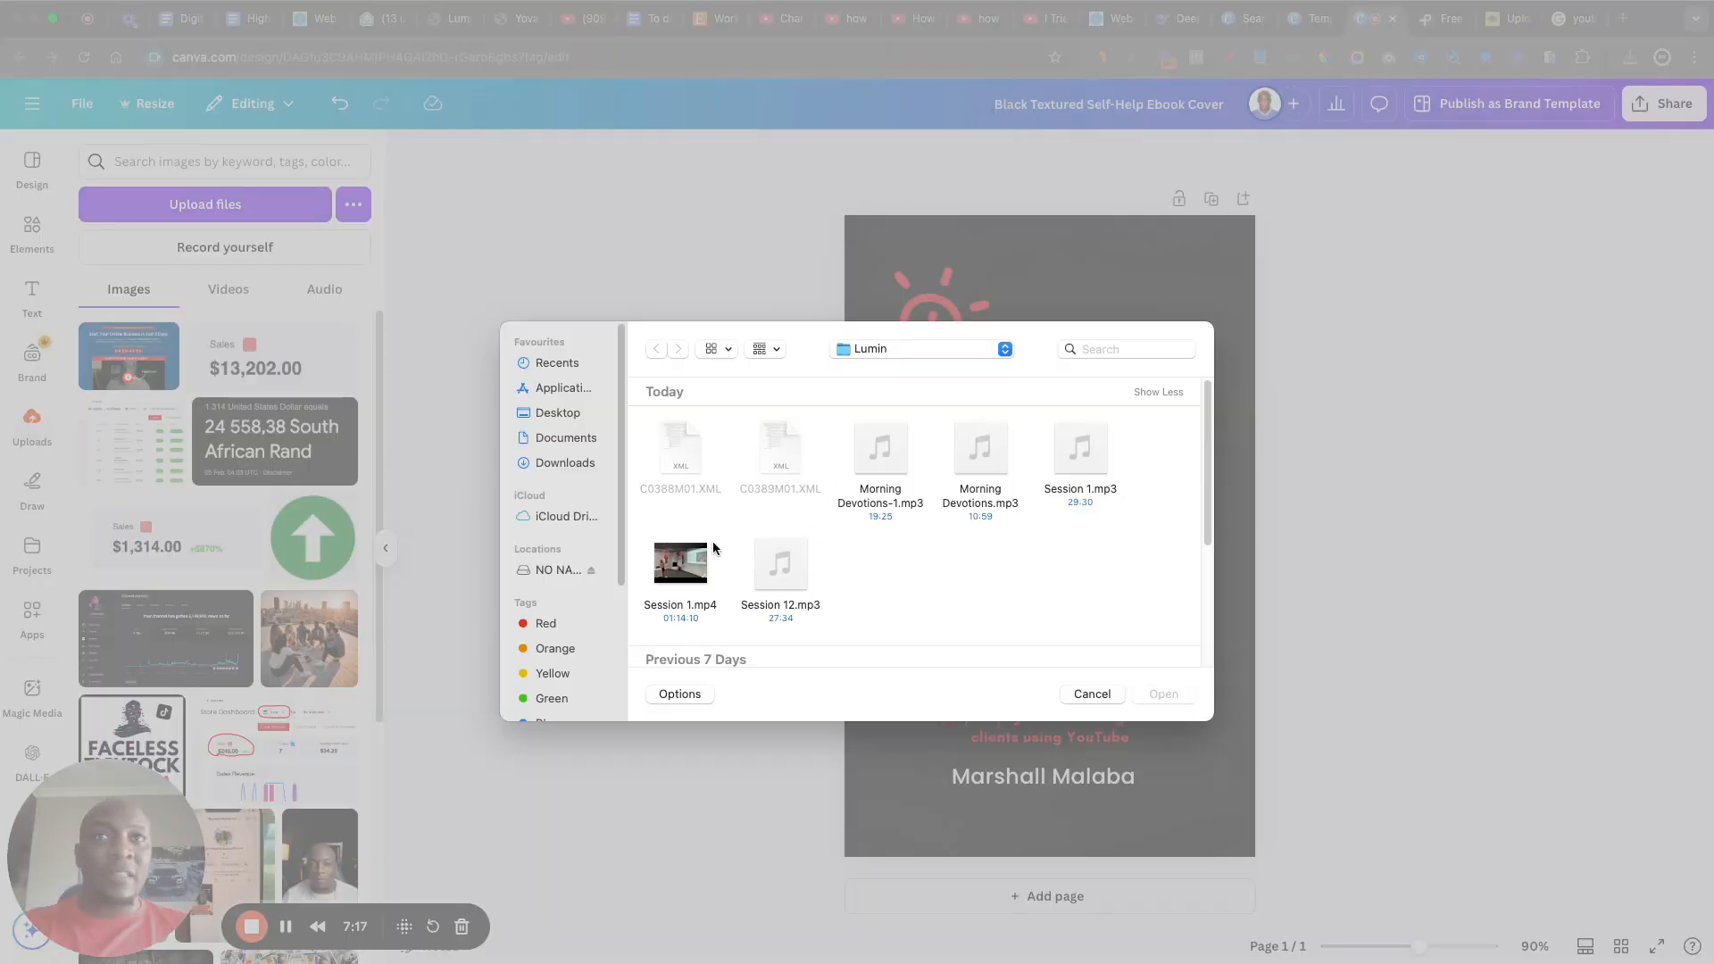
left_click(565, 462)
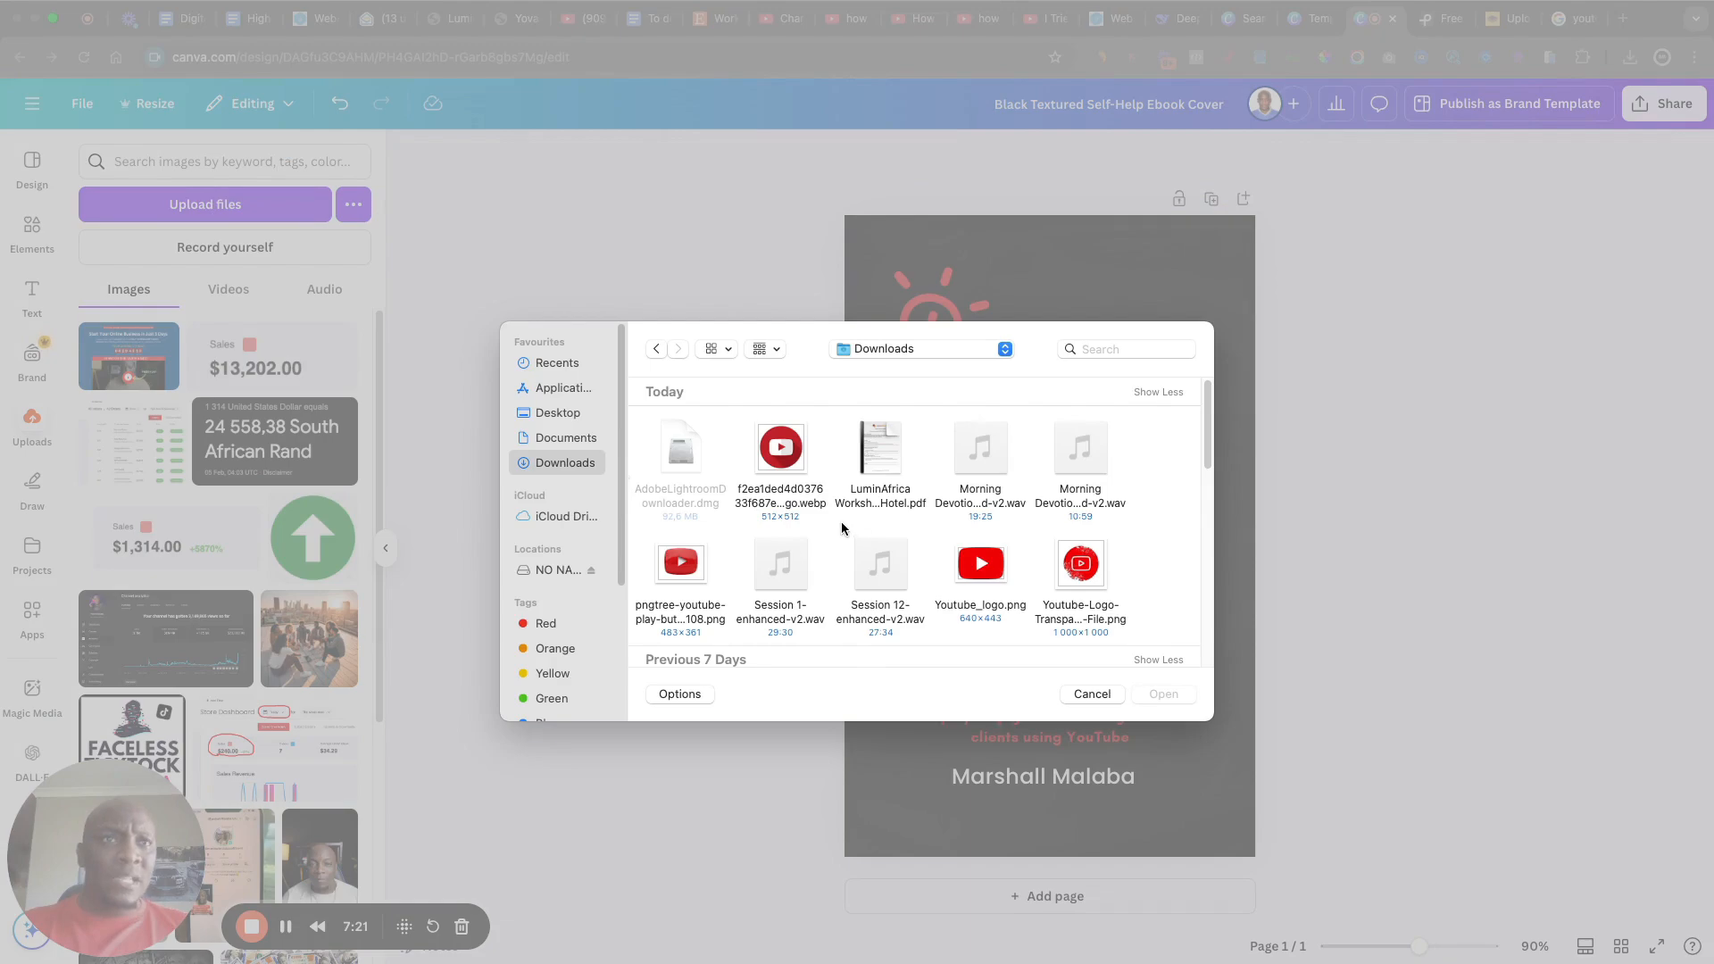
left_click(1086, 573)
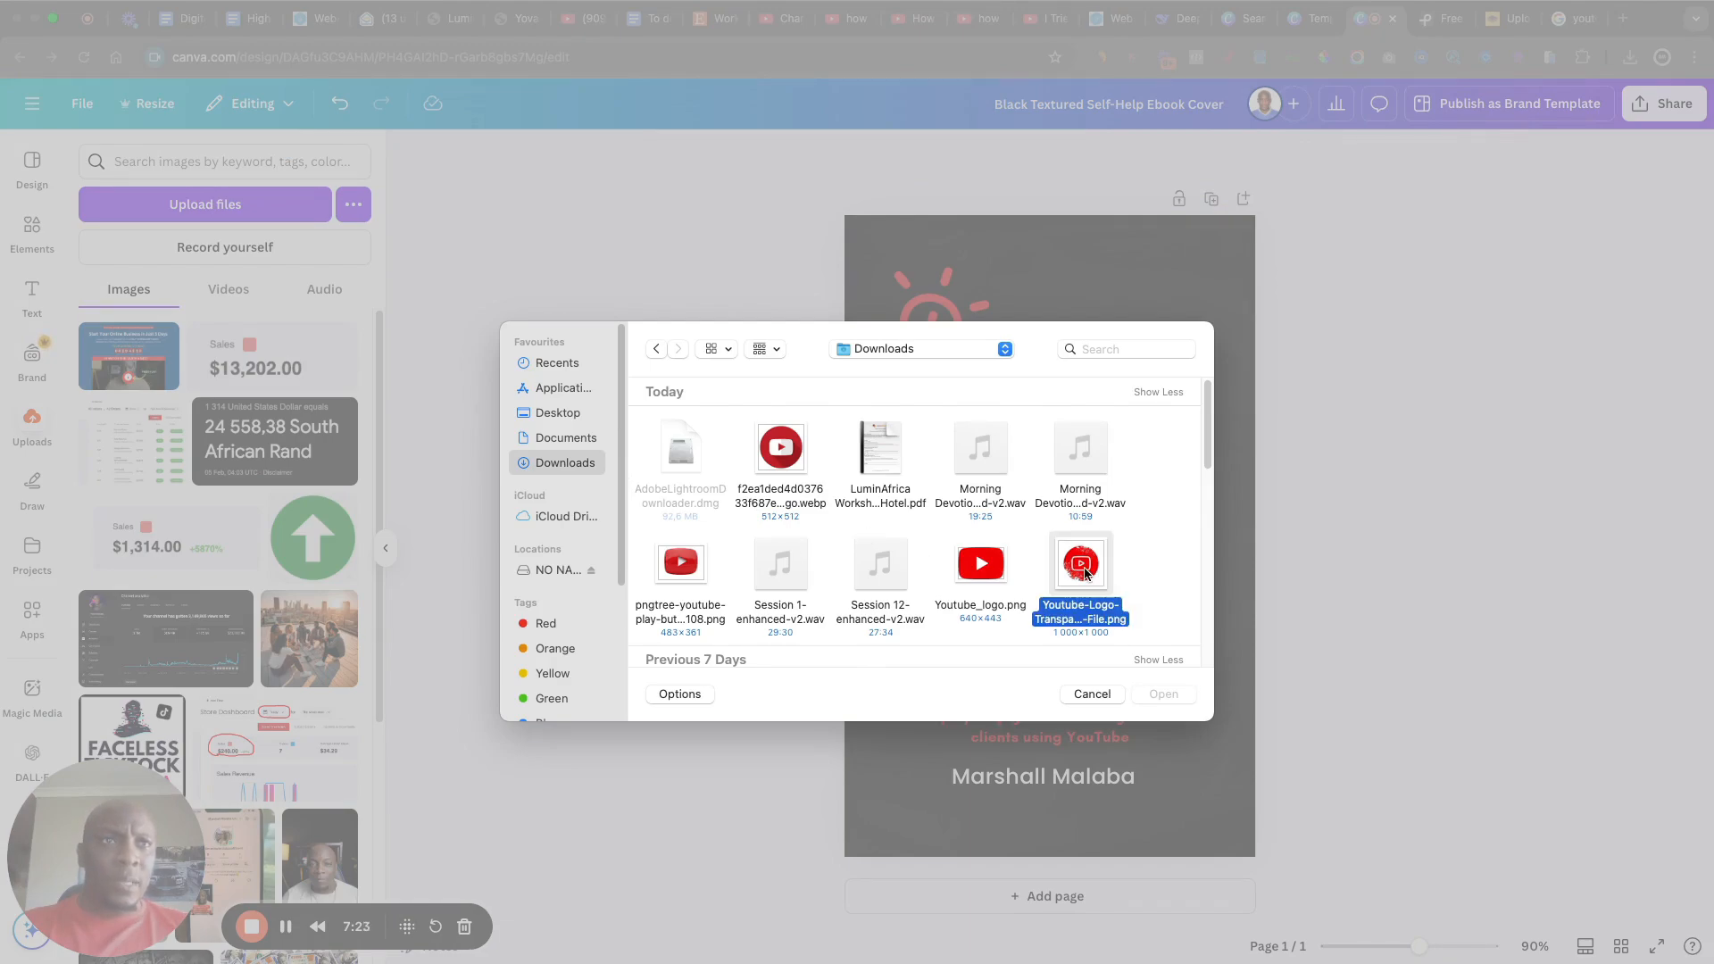
left_click(681, 565, "super")
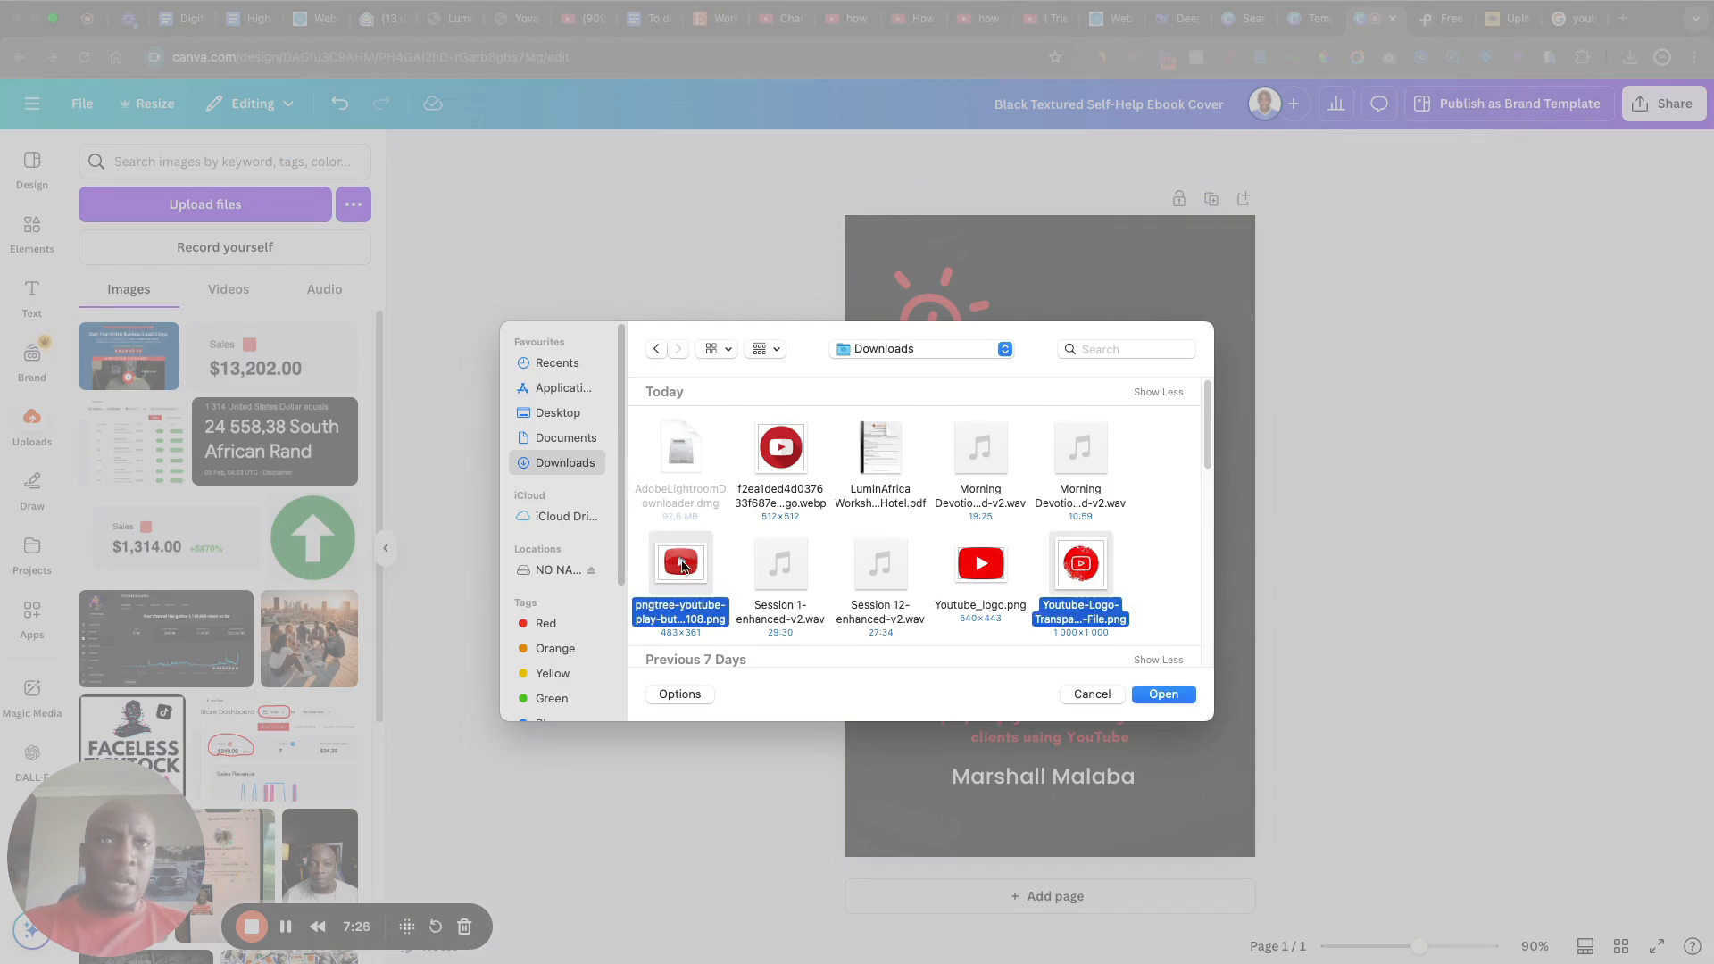
left_click(790, 458, "super")
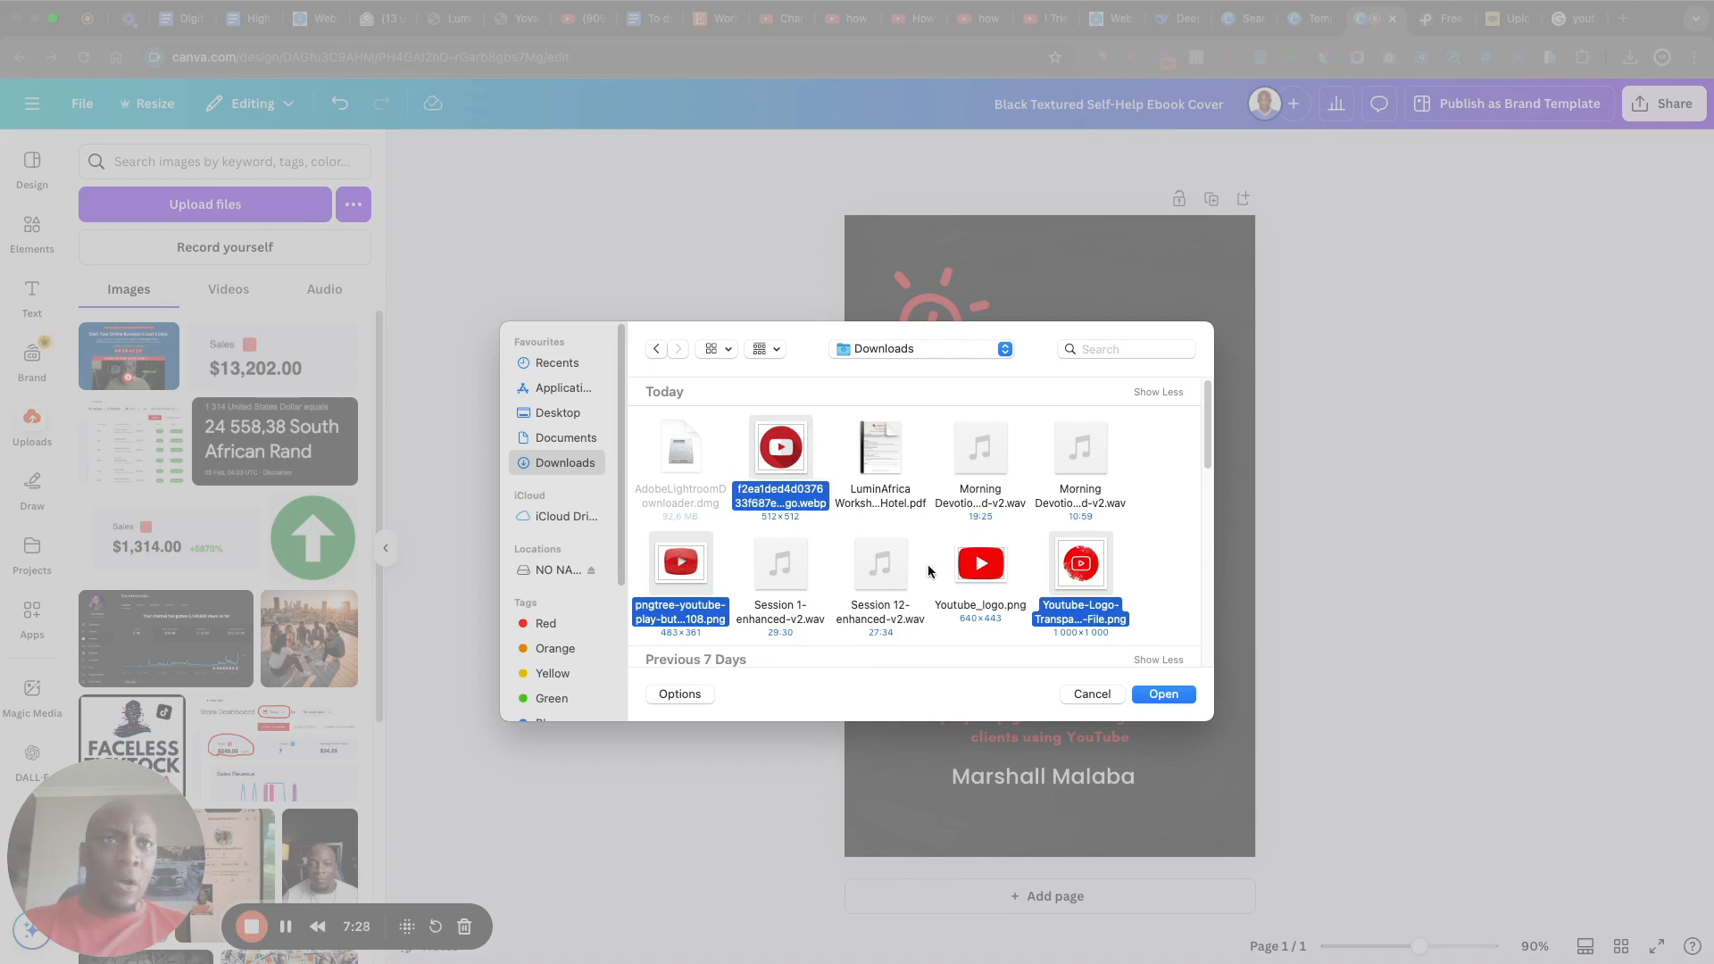
left_click(990, 575, "super")
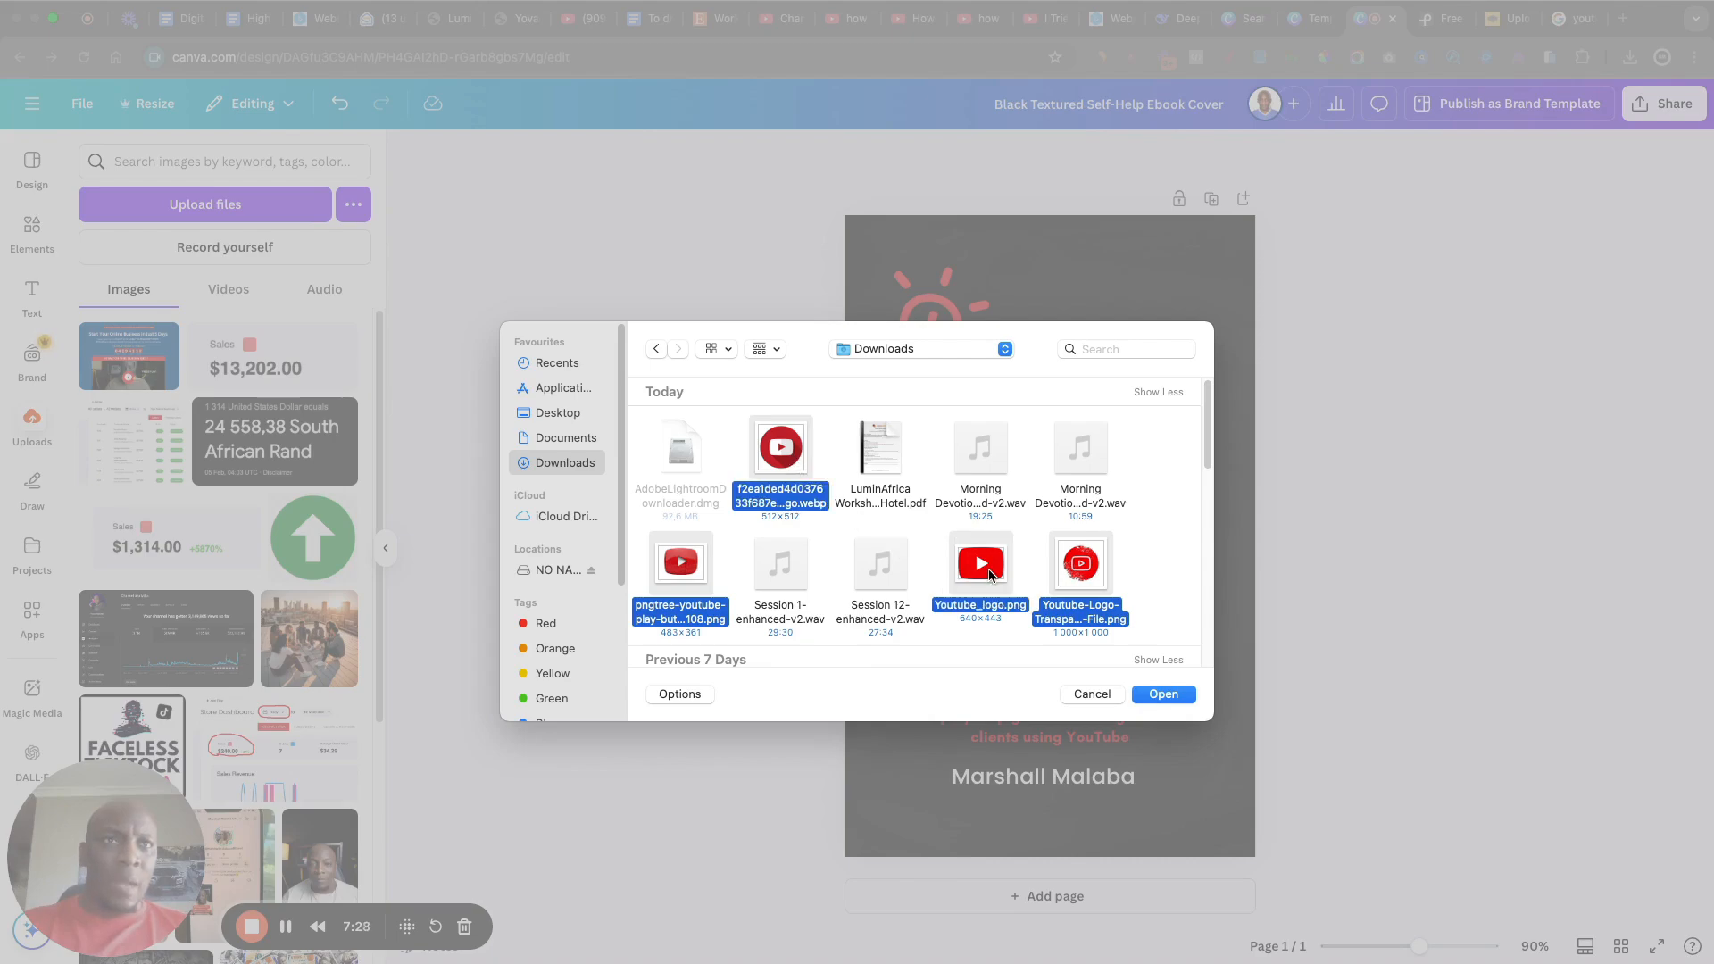
left_click(1164, 695)
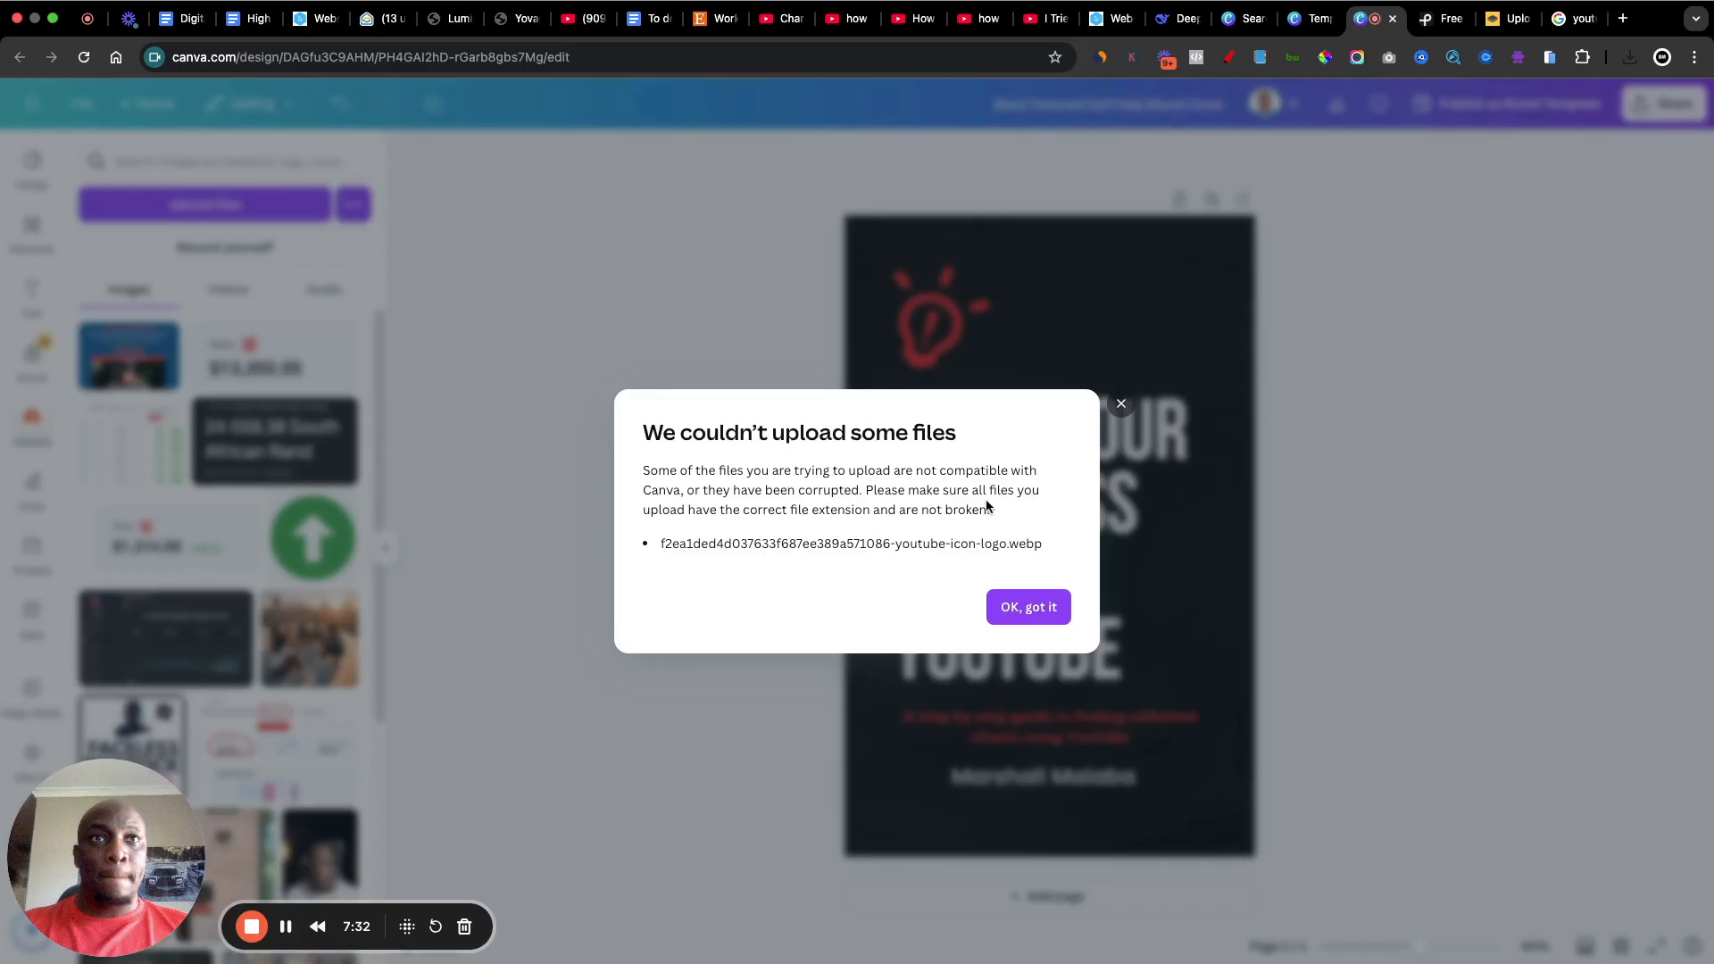
left_click(1035, 612)
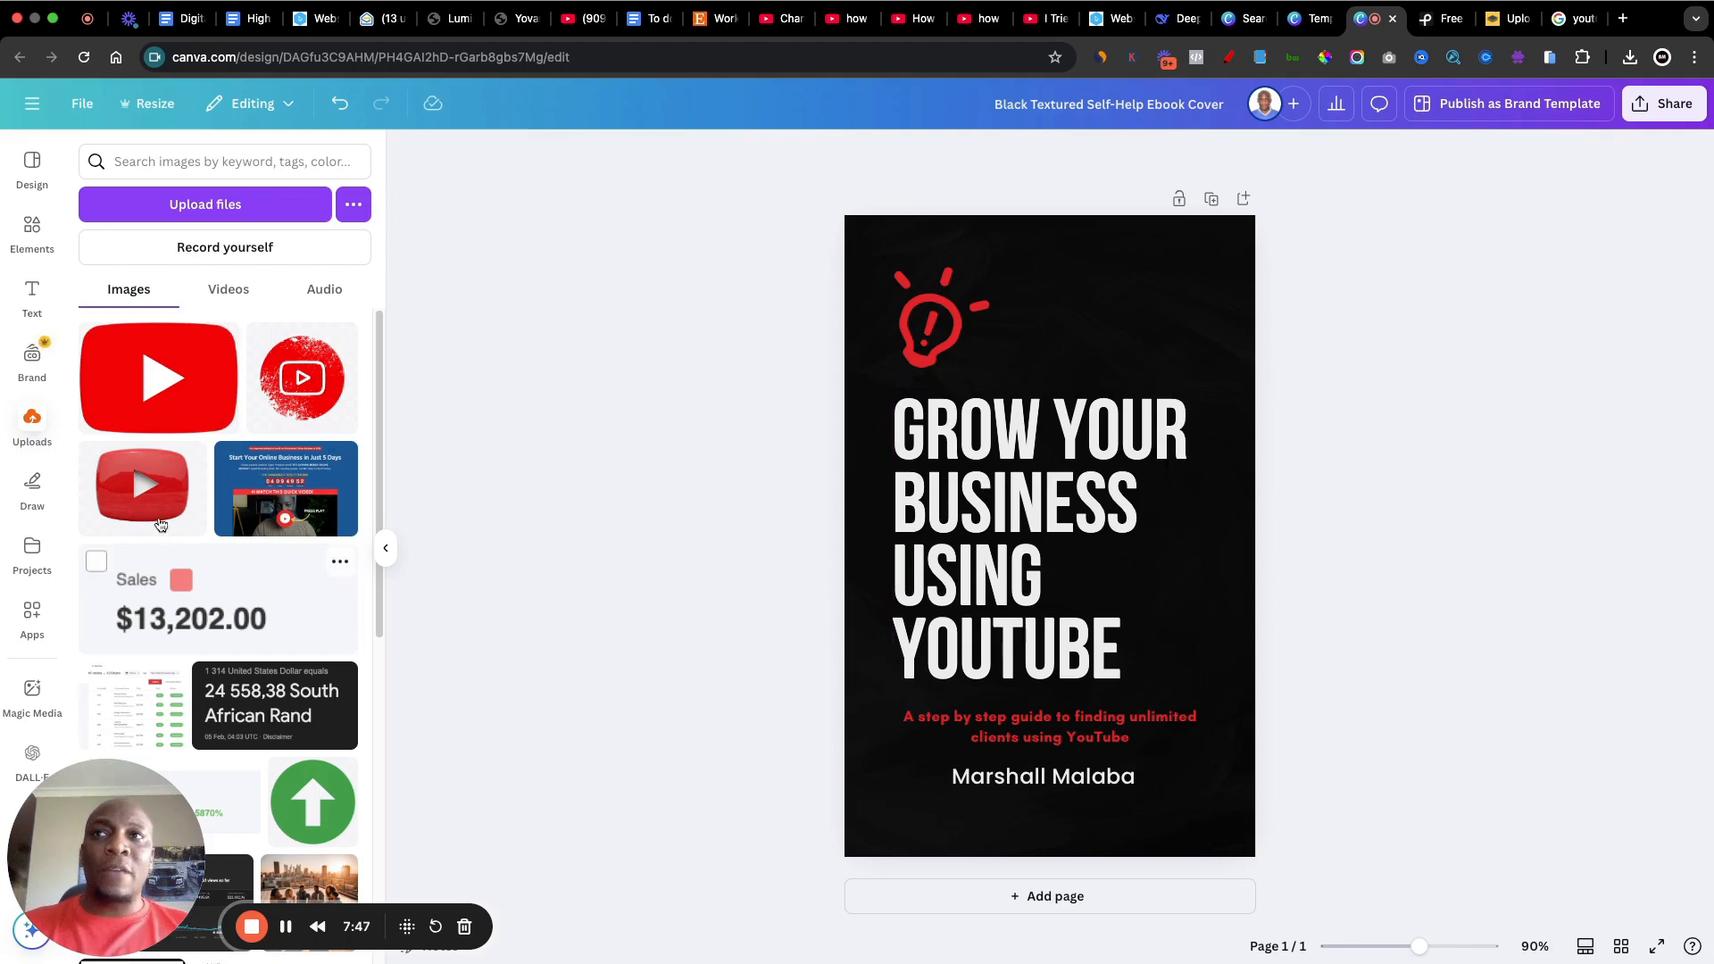
Step: Place the uploaded glossy red YouTube play button above the cover title and delete the light bulb graphic
left_click(126, 491)
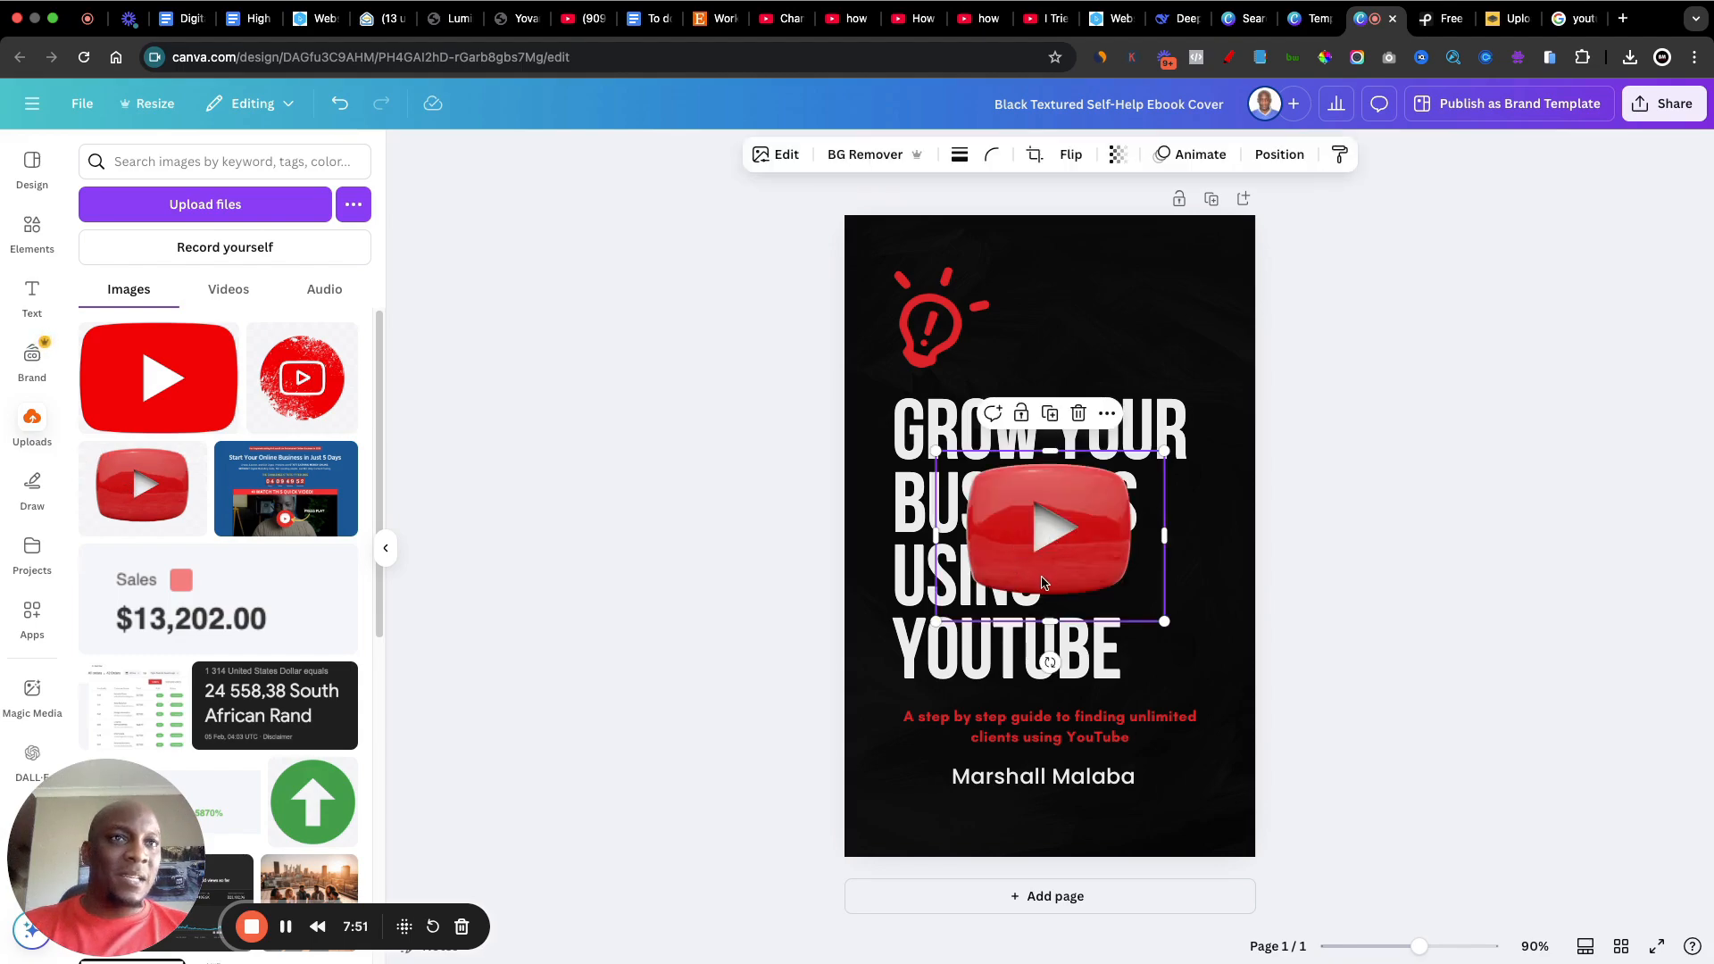
left_click_drag(1044, 582, 1090, 363)
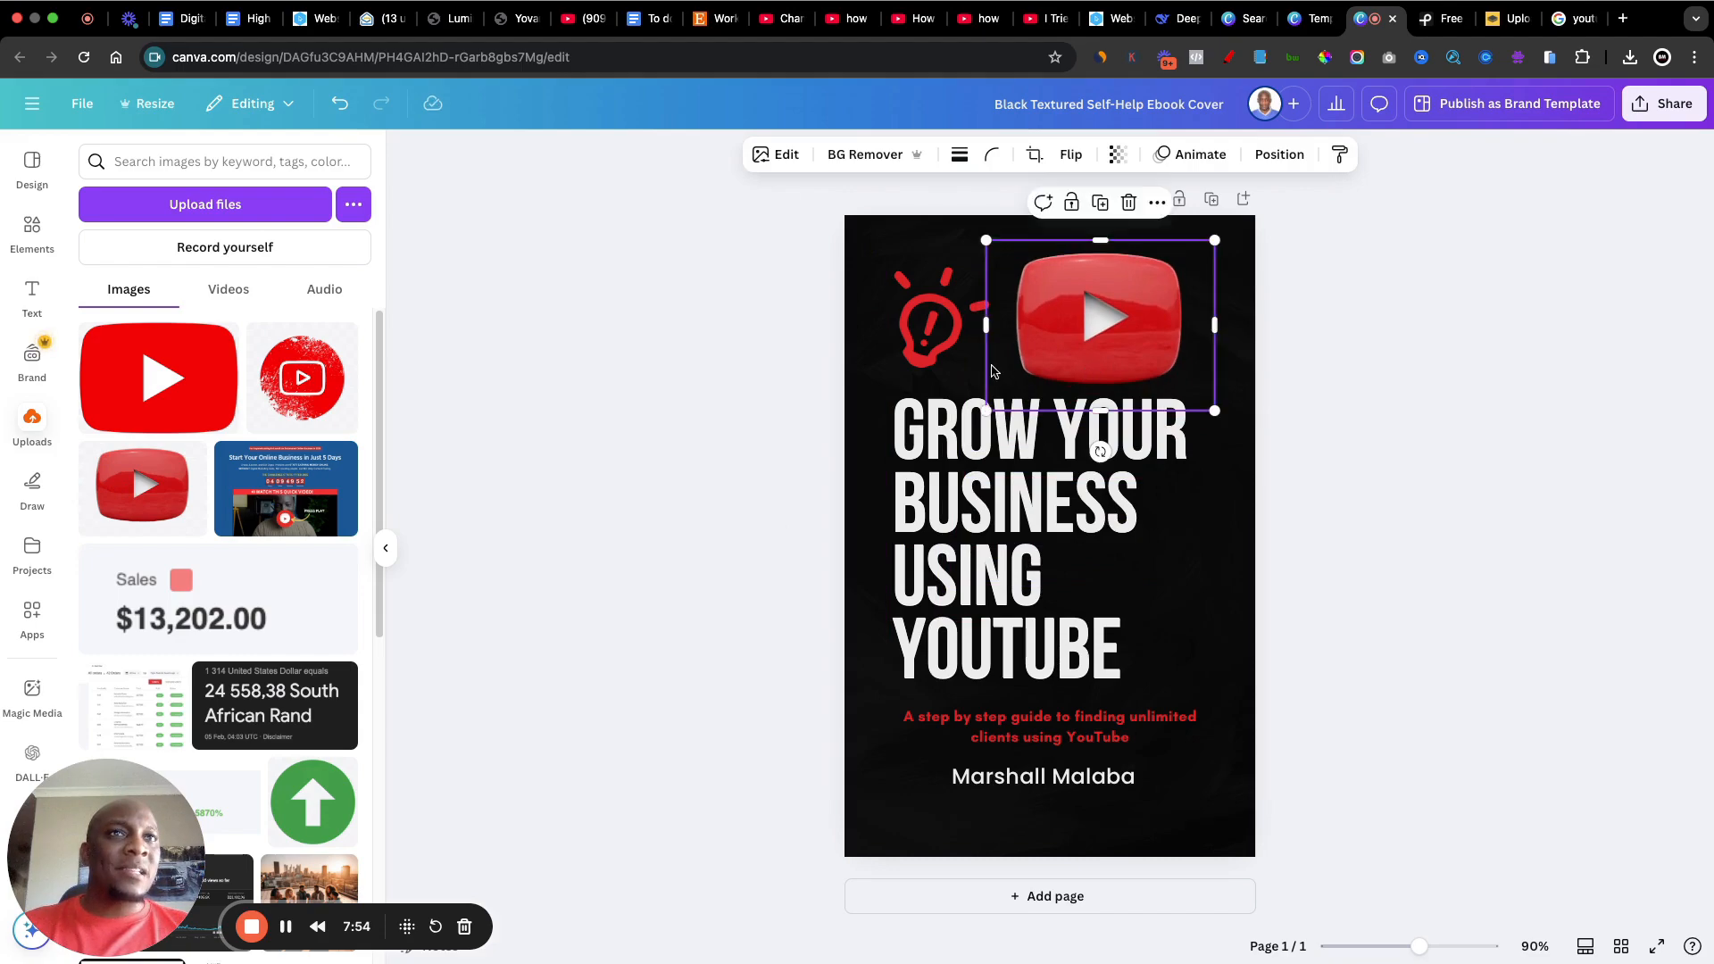
left_click(910, 348)
key("Delete")
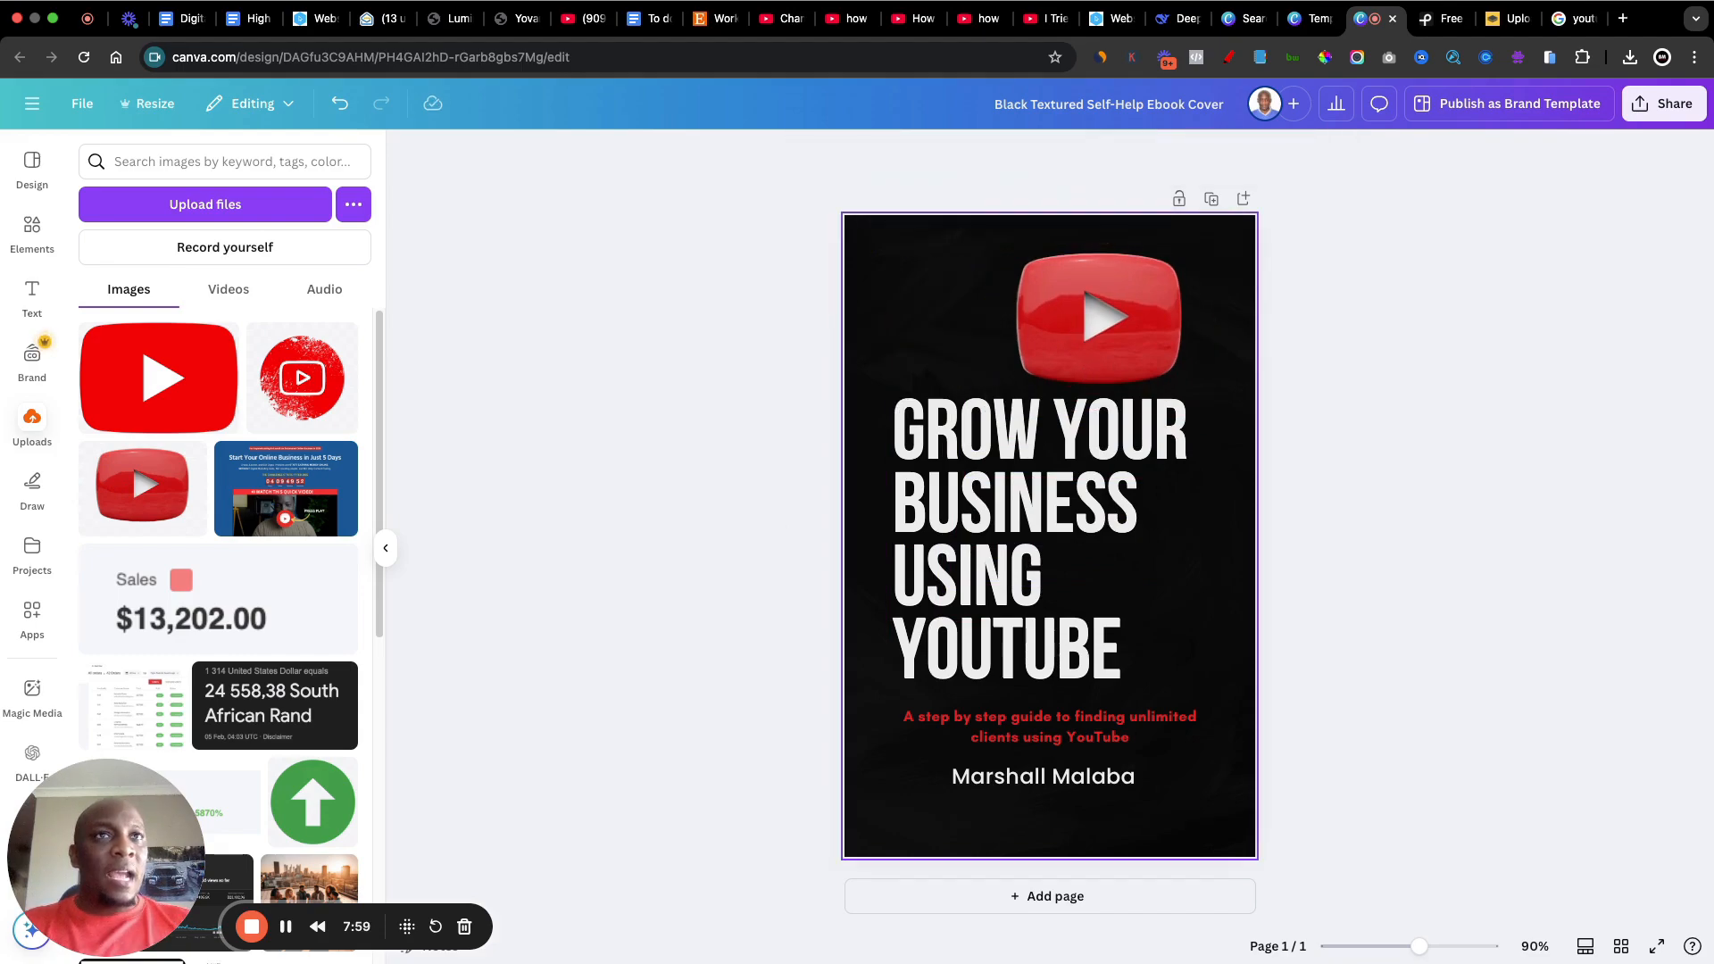
Step: Shrink the YouTube play button, tilt it counterclockwise and centre it above the title
left_click_drag(1137, 326, 1001, 322)
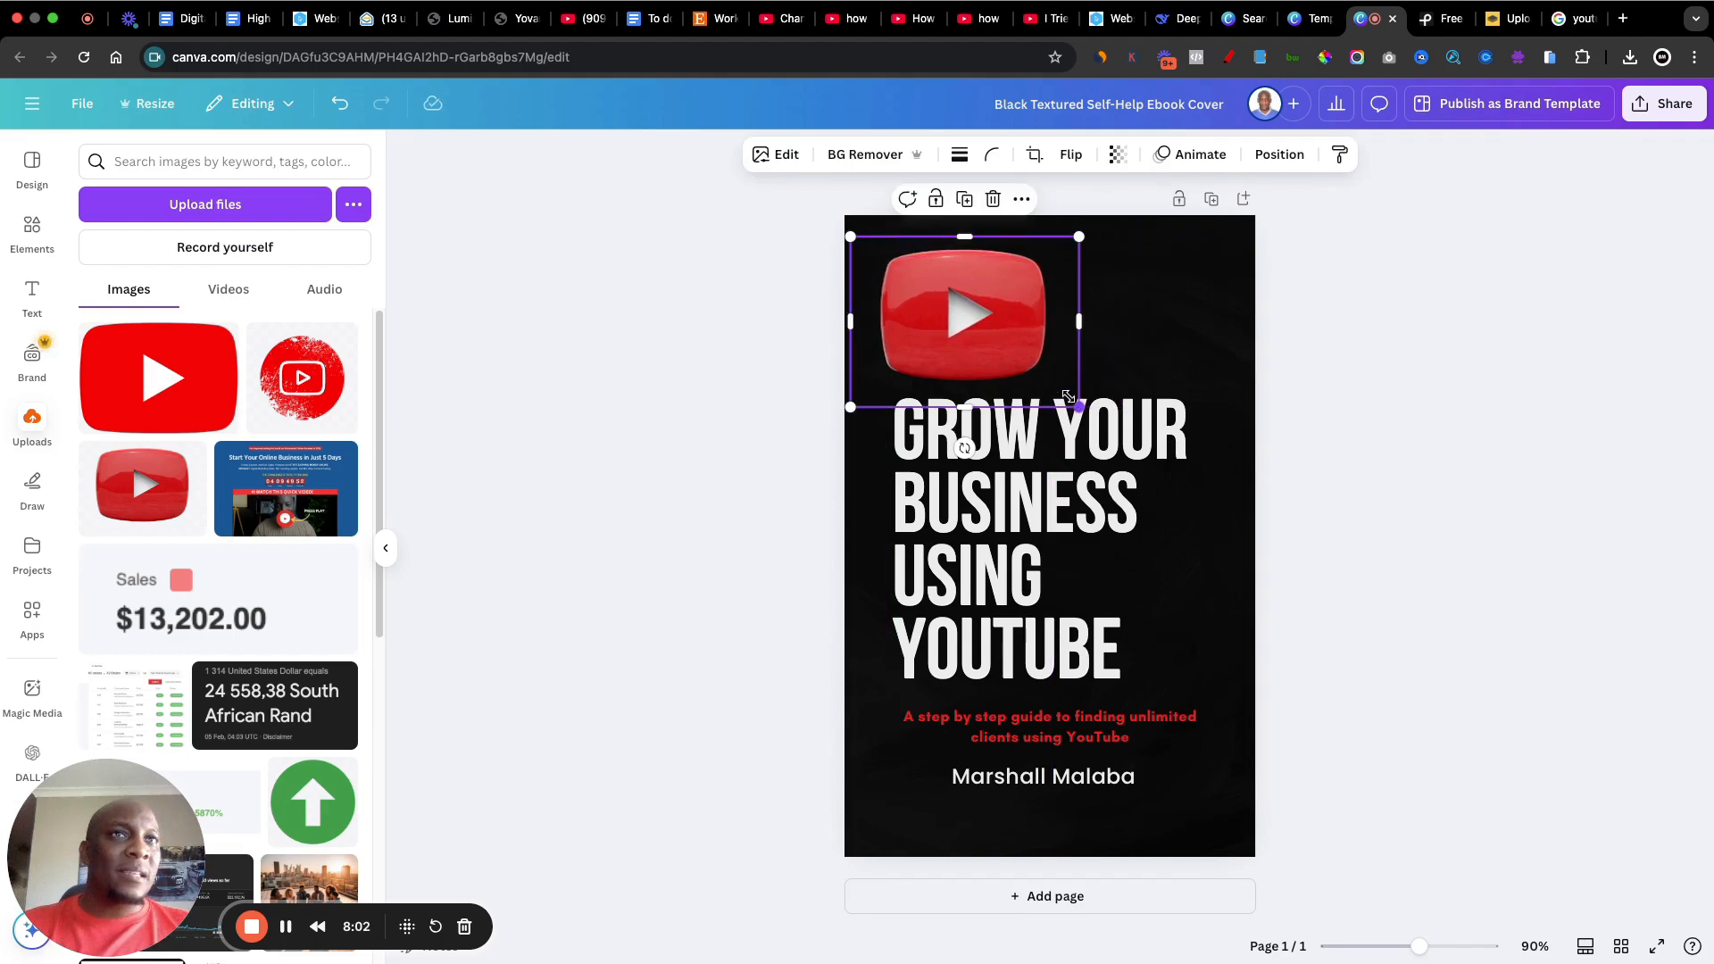
left_click_drag(1067, 396, 1008, 351)
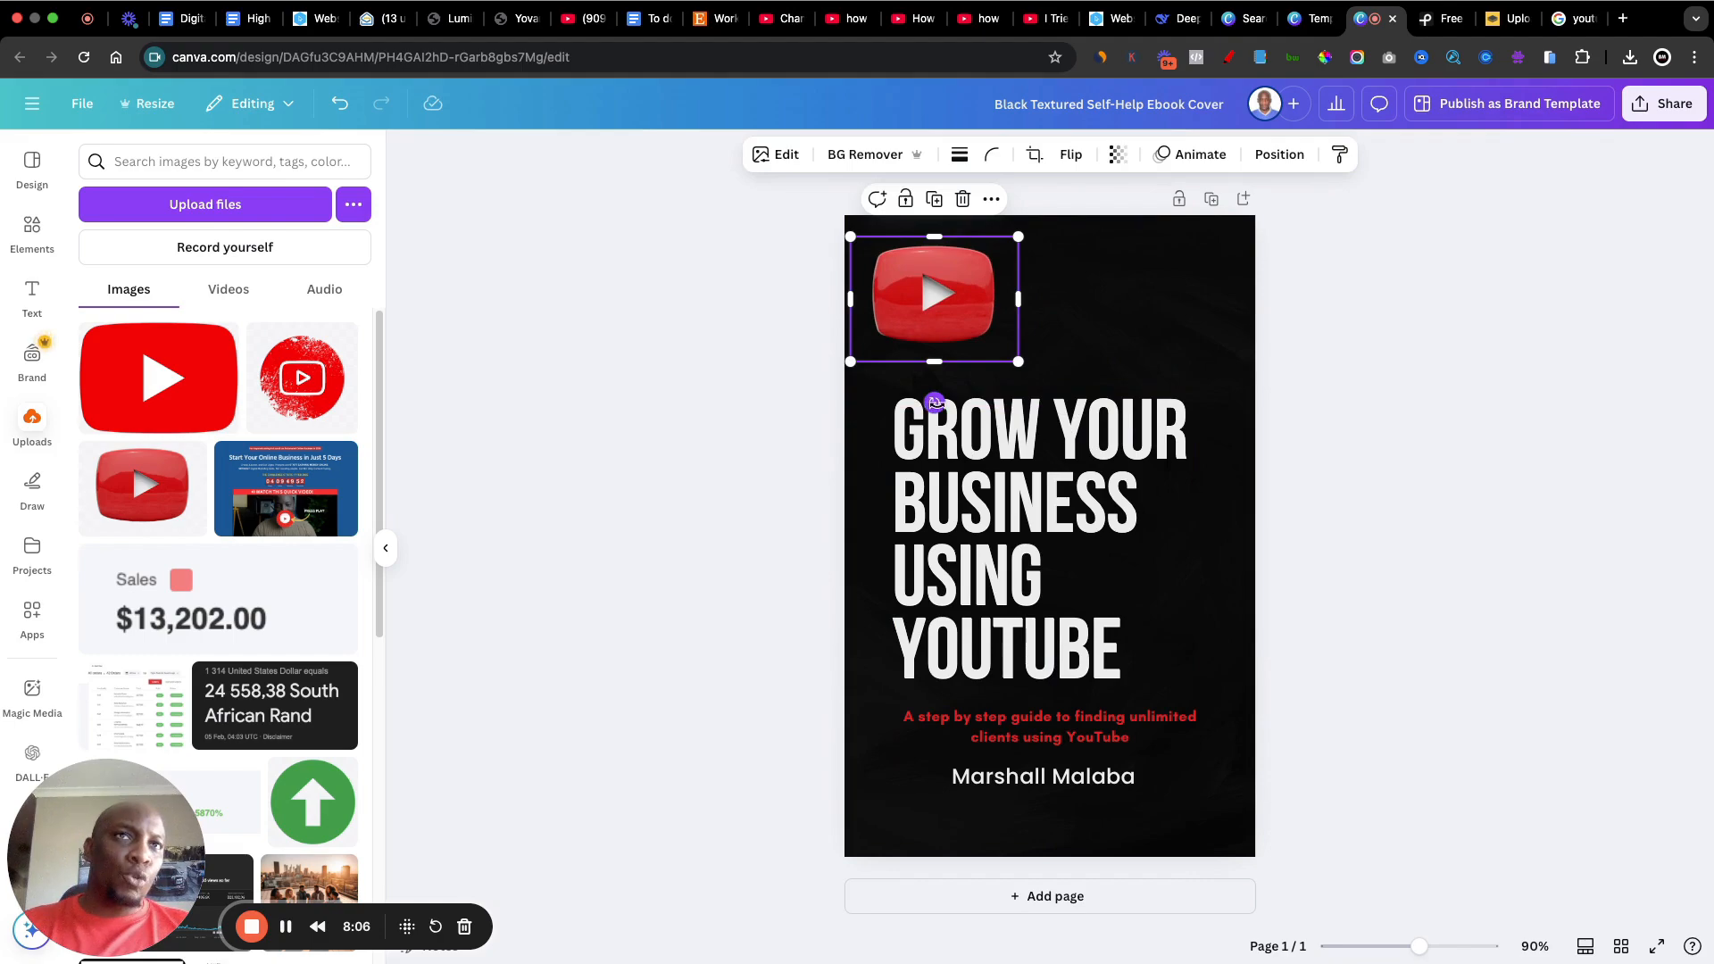
left_click_drag(935, 404, 994, 411)
left_click_drag(924, 284, 1014, 331)
Step: Centre-align the title text "GROW YOUR BUSINESS USING YOUTUBE"
left_click(990, 522)
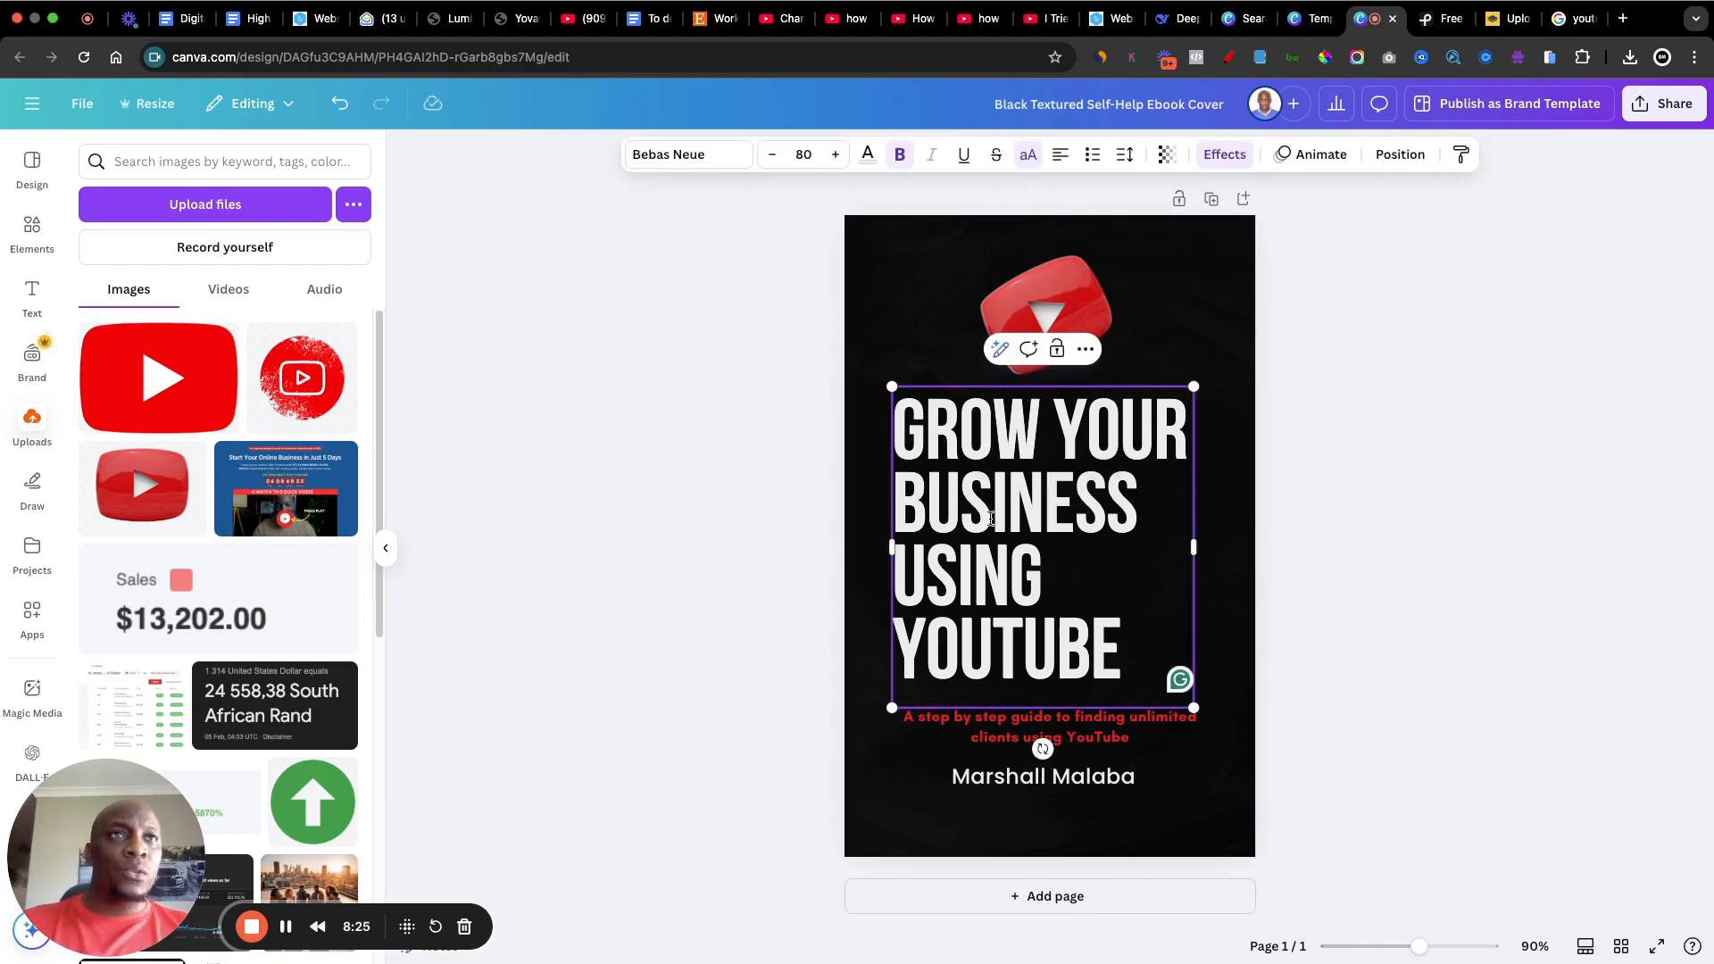
left_click(1063, 164)
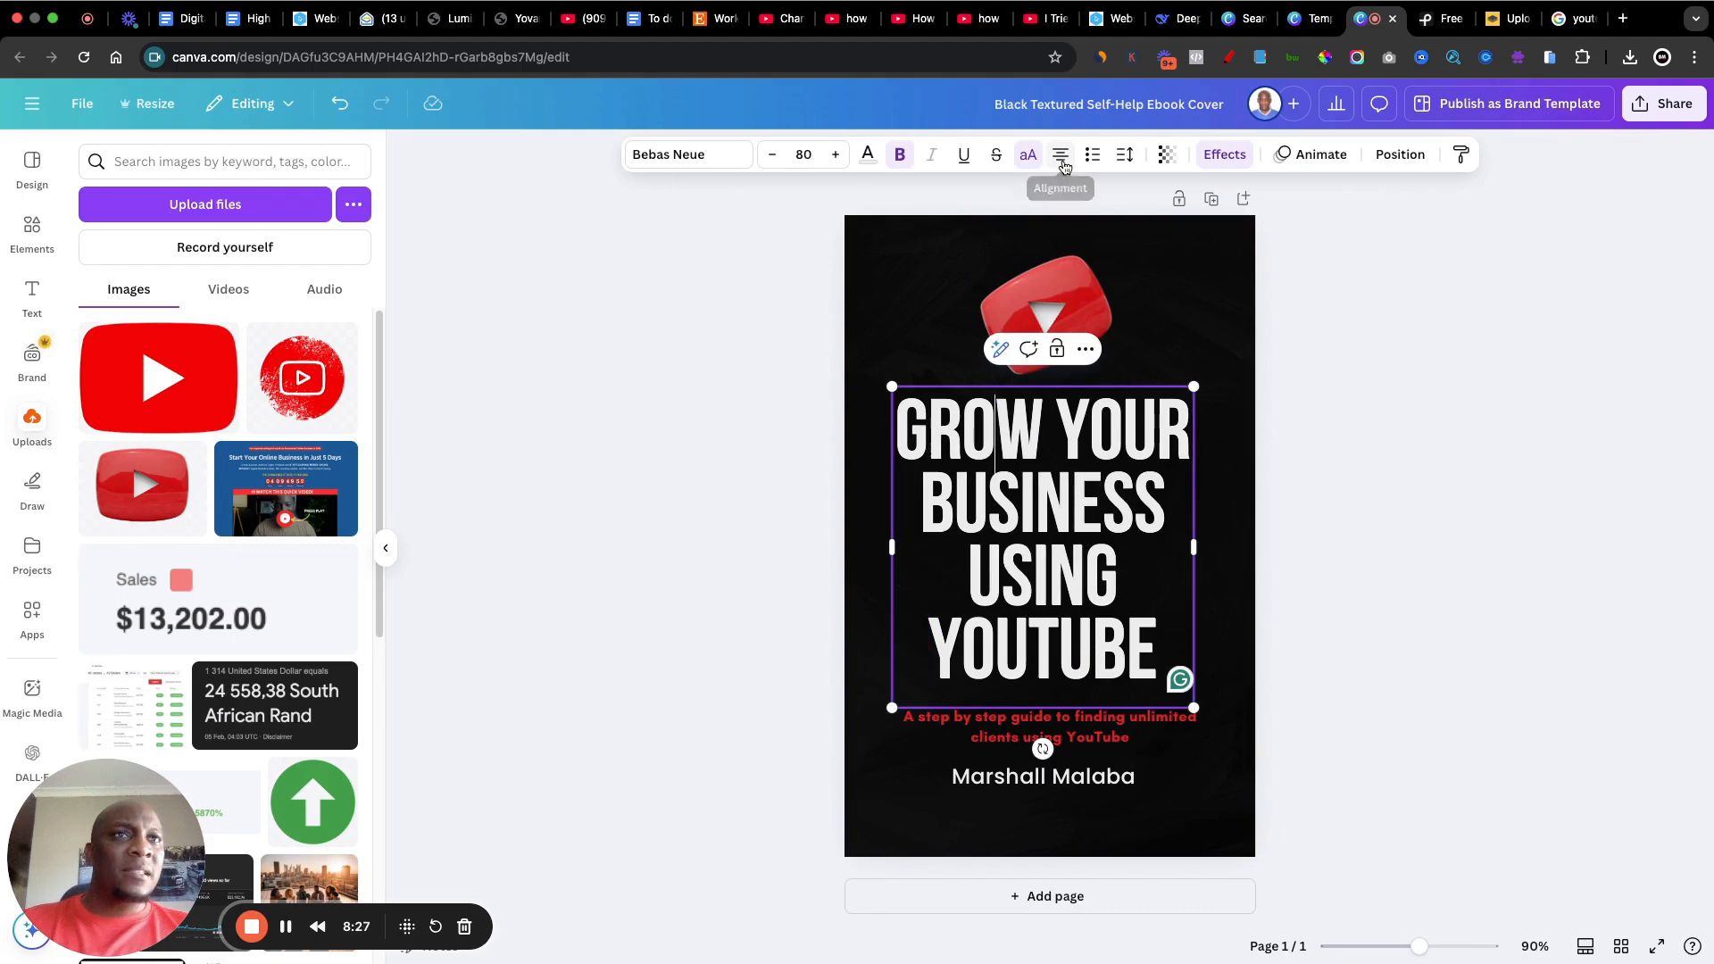
left_click(1491, 505)
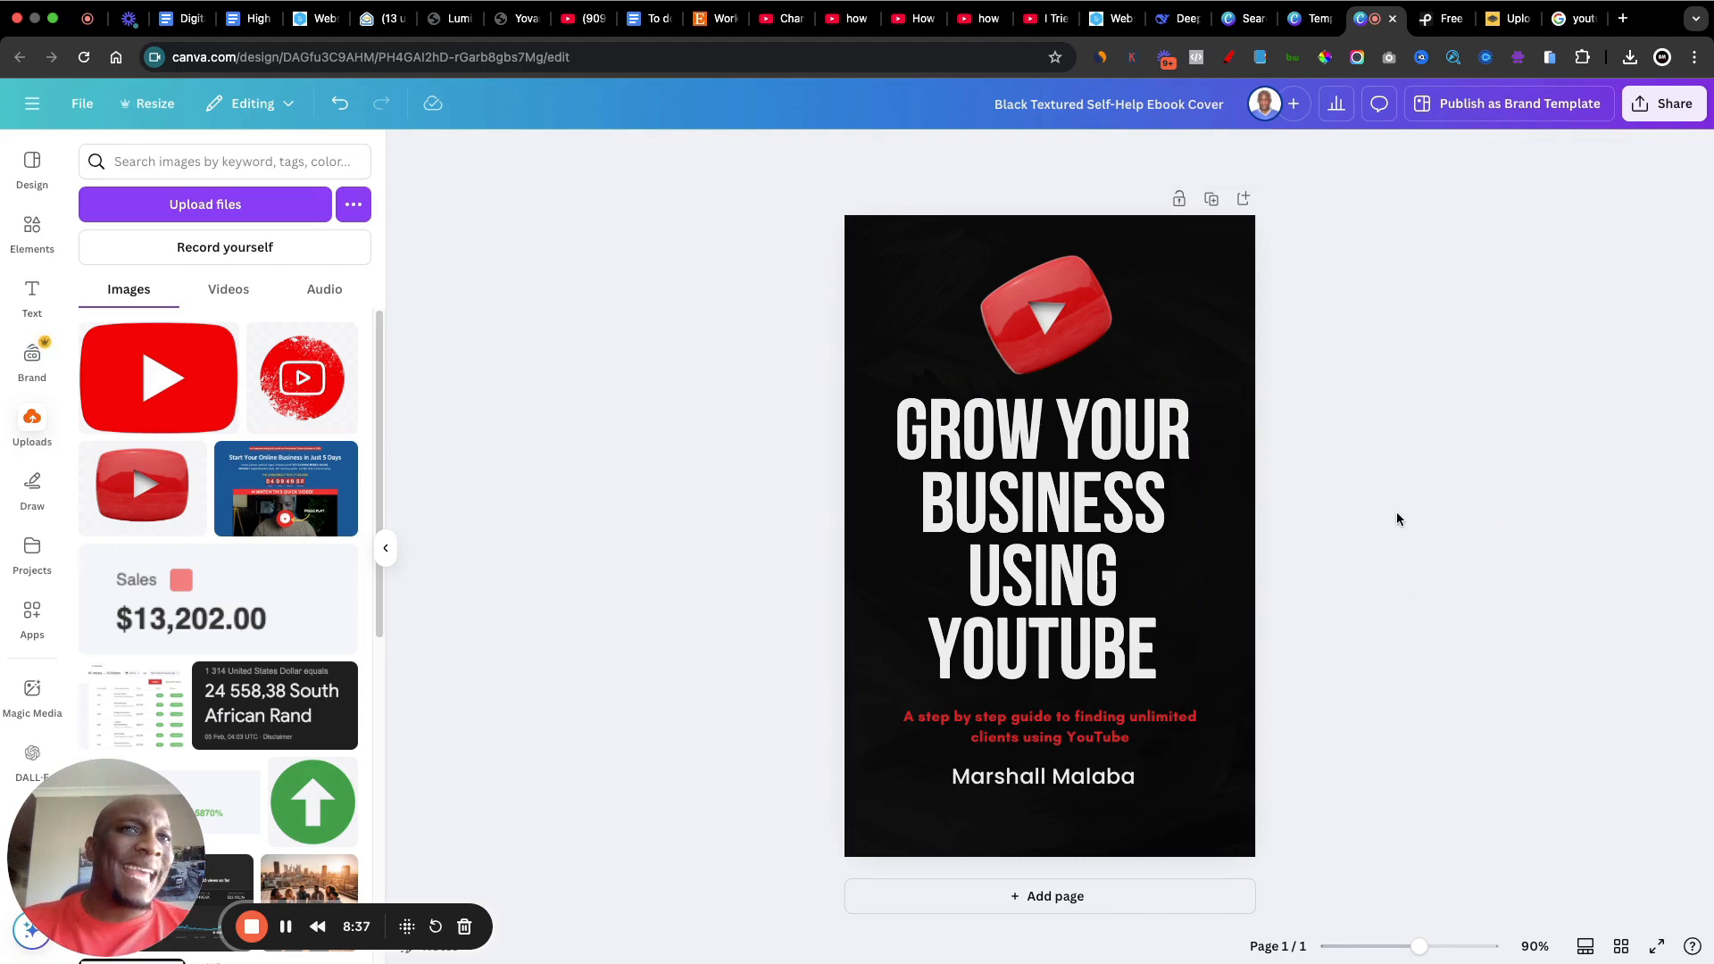
Step: Colour the words "YOUR BUSINESS" in the title with the default solid yellow
left_click(1062, 423)
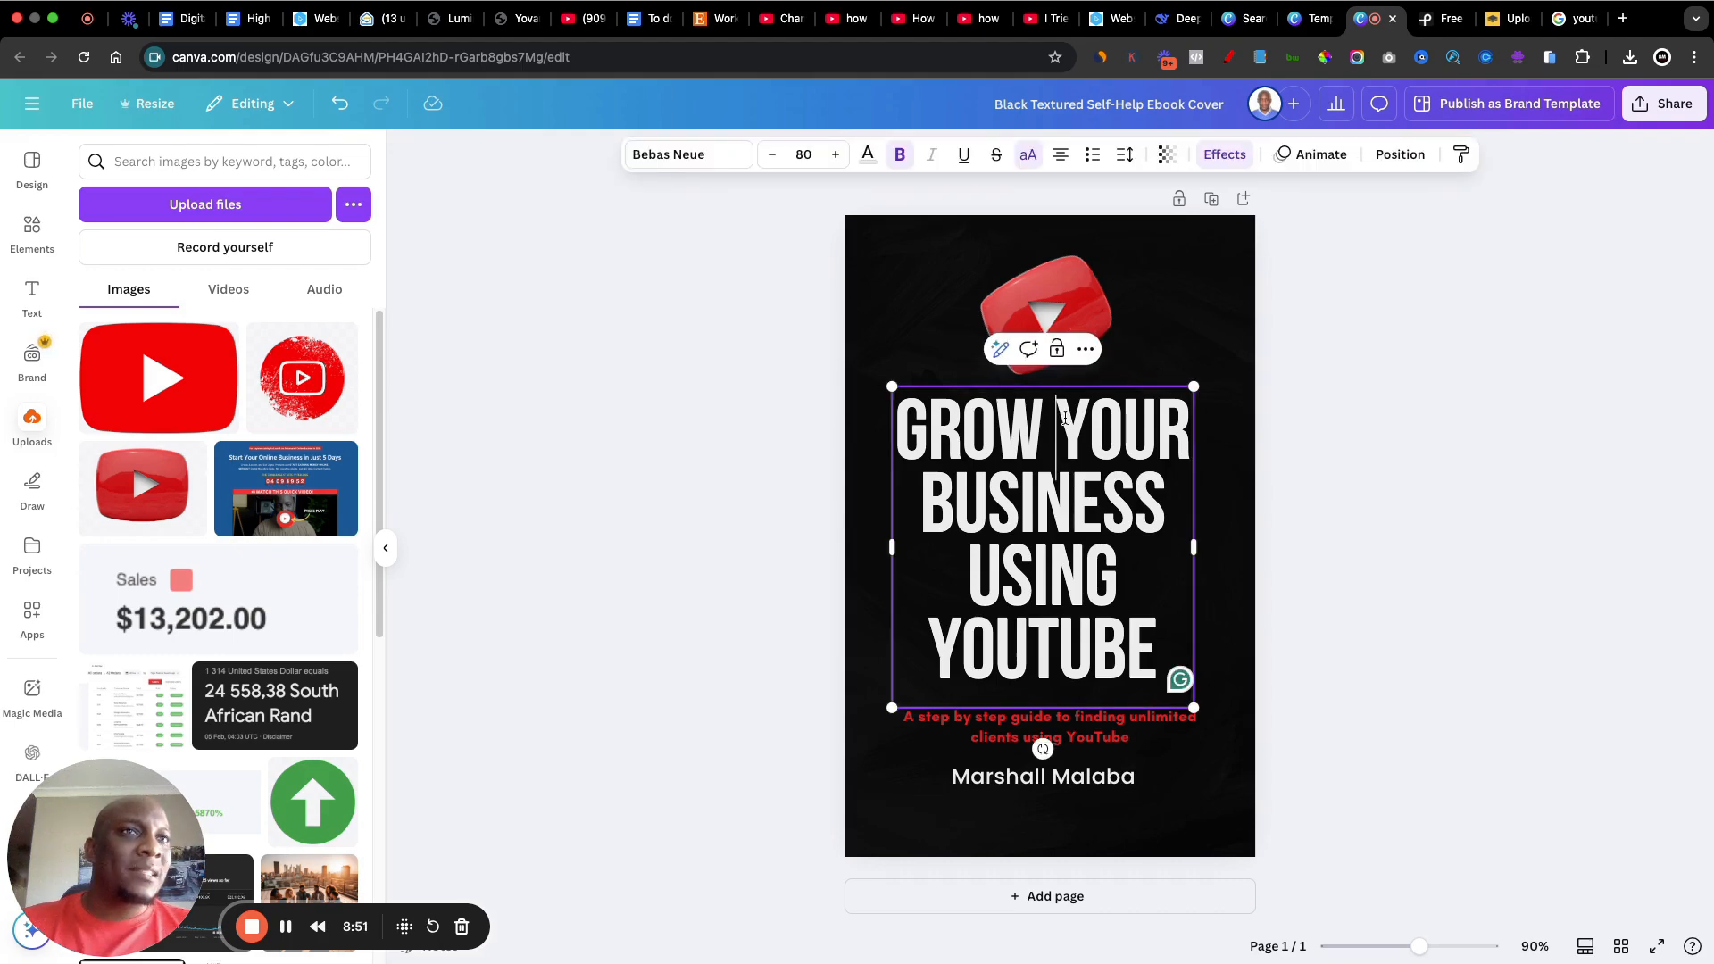
left_click_drag(1058, 419, 1181, 500)
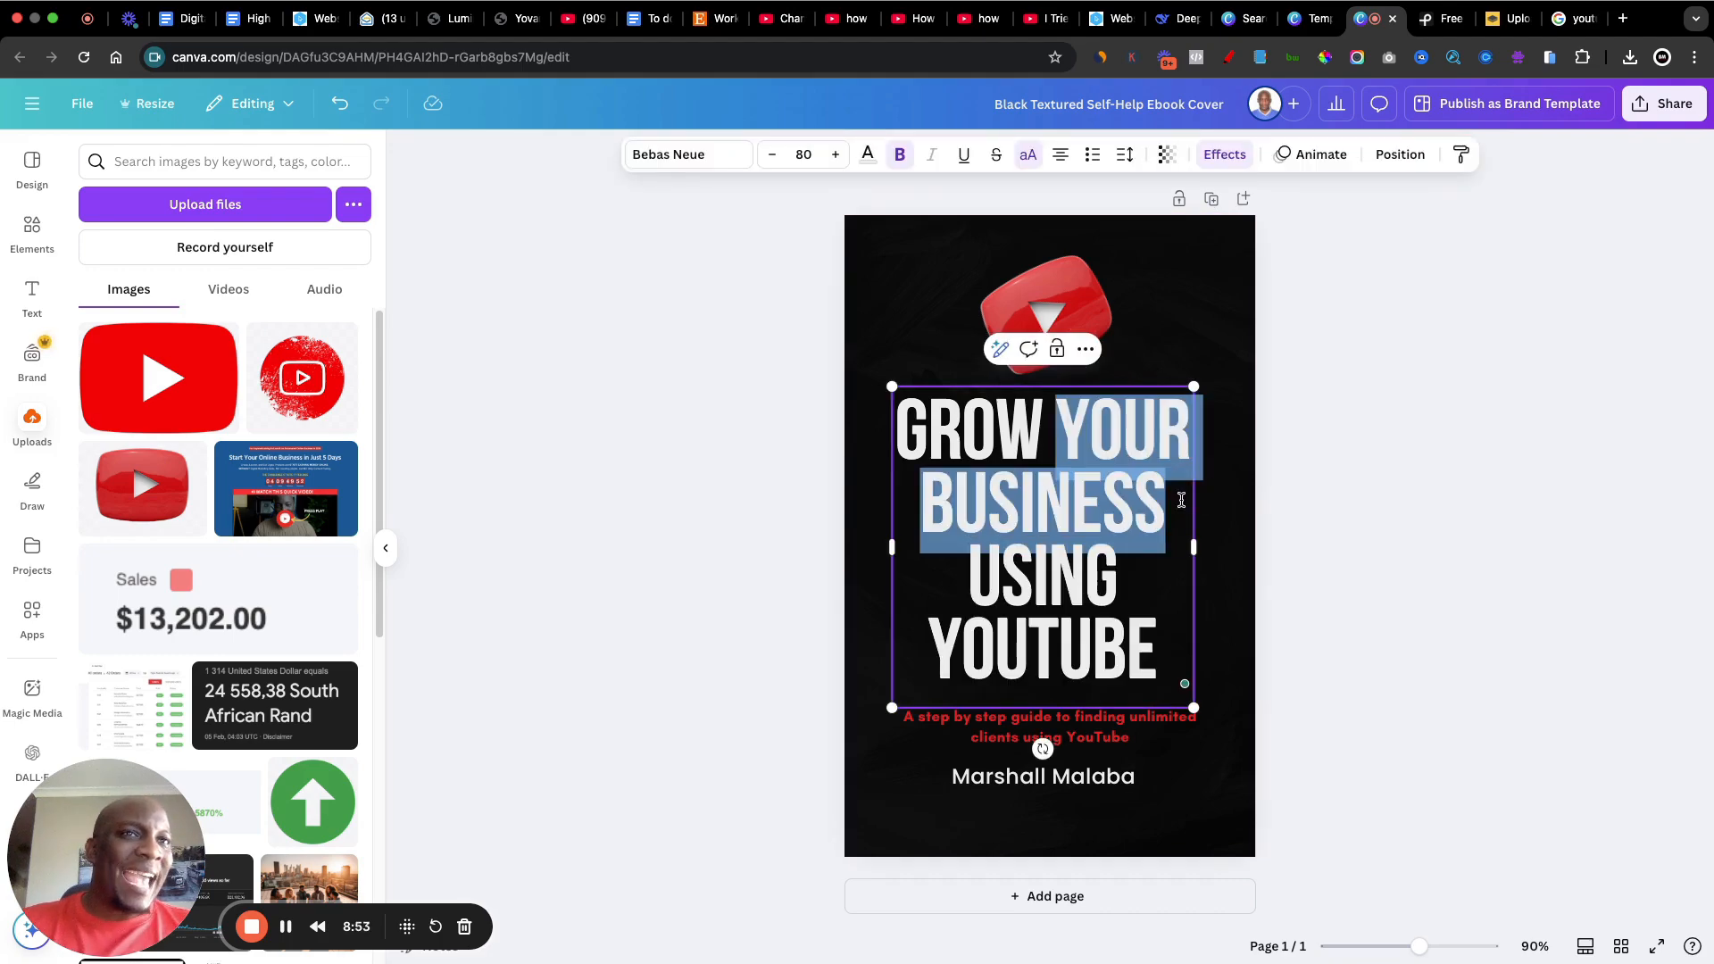
left_click(870, 164)
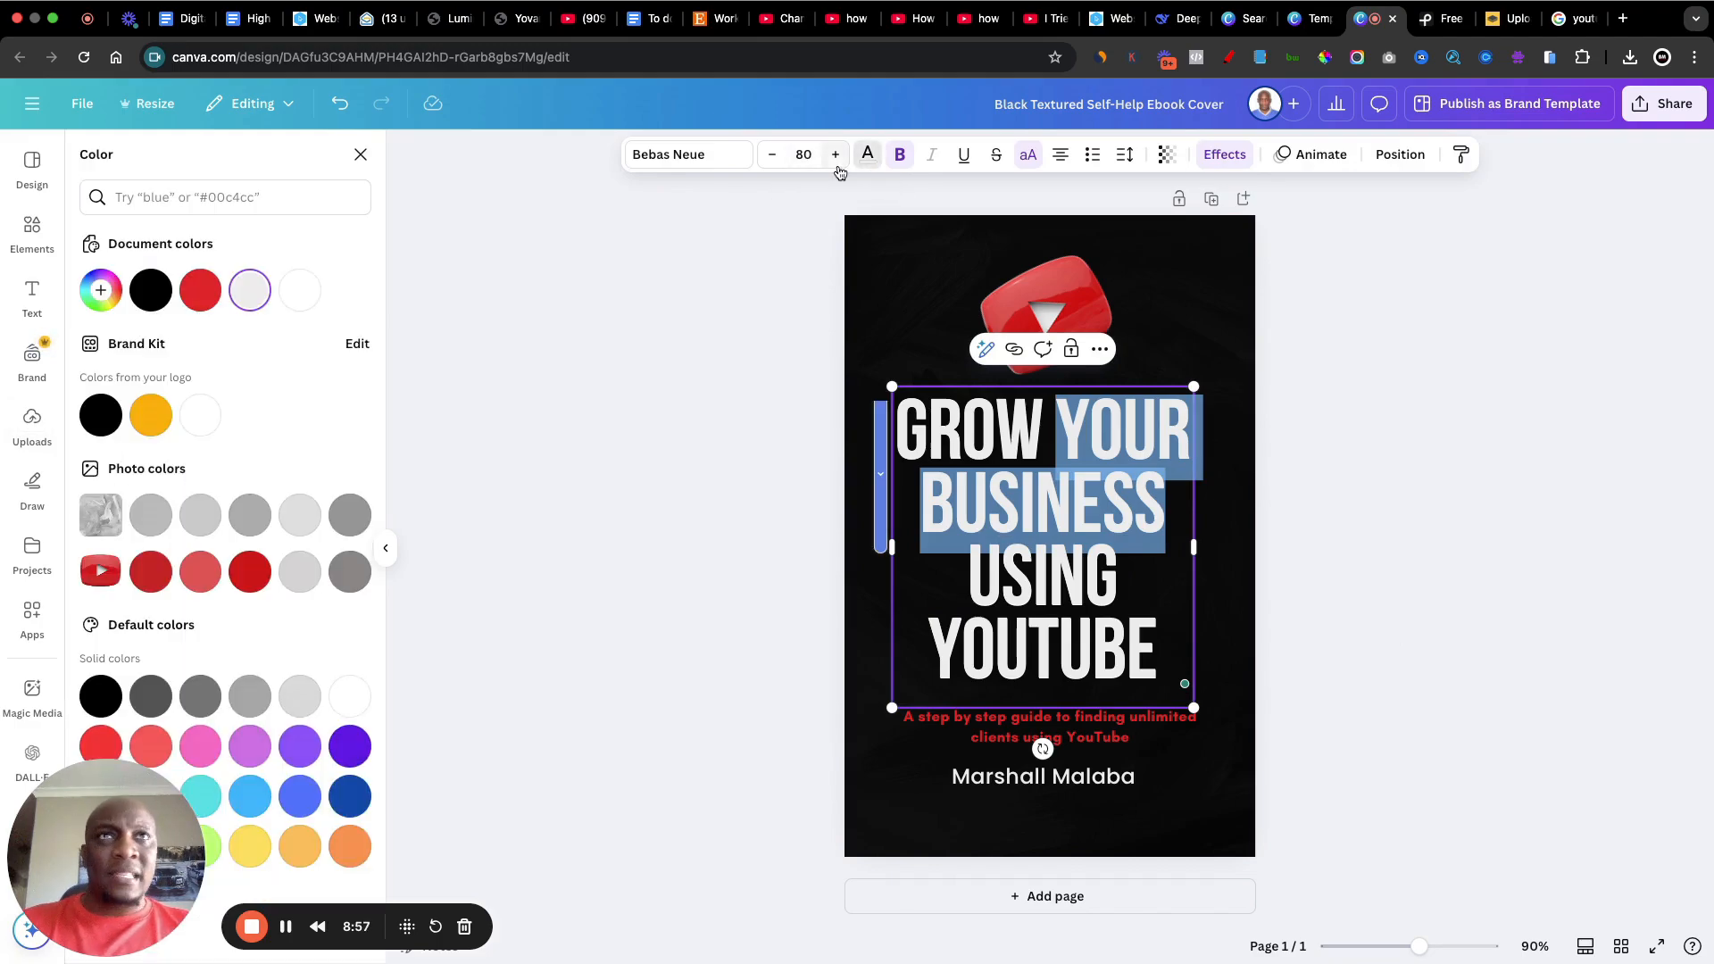
left_click(248, 858)
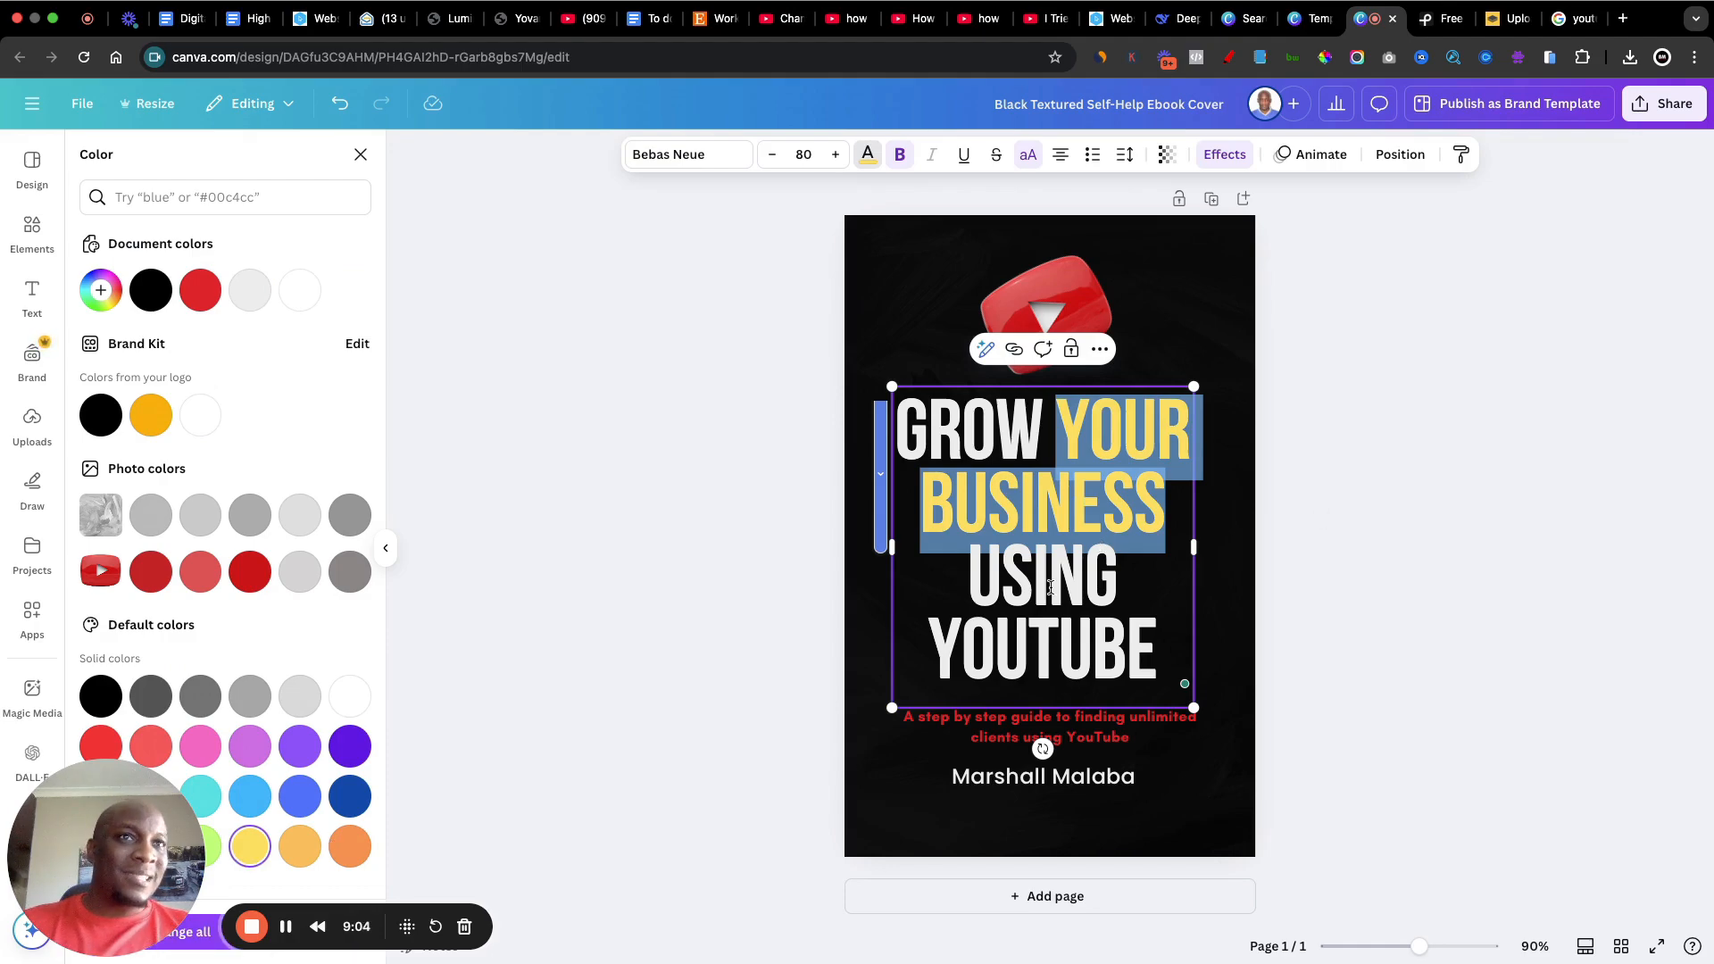
left_click(1597, 483)
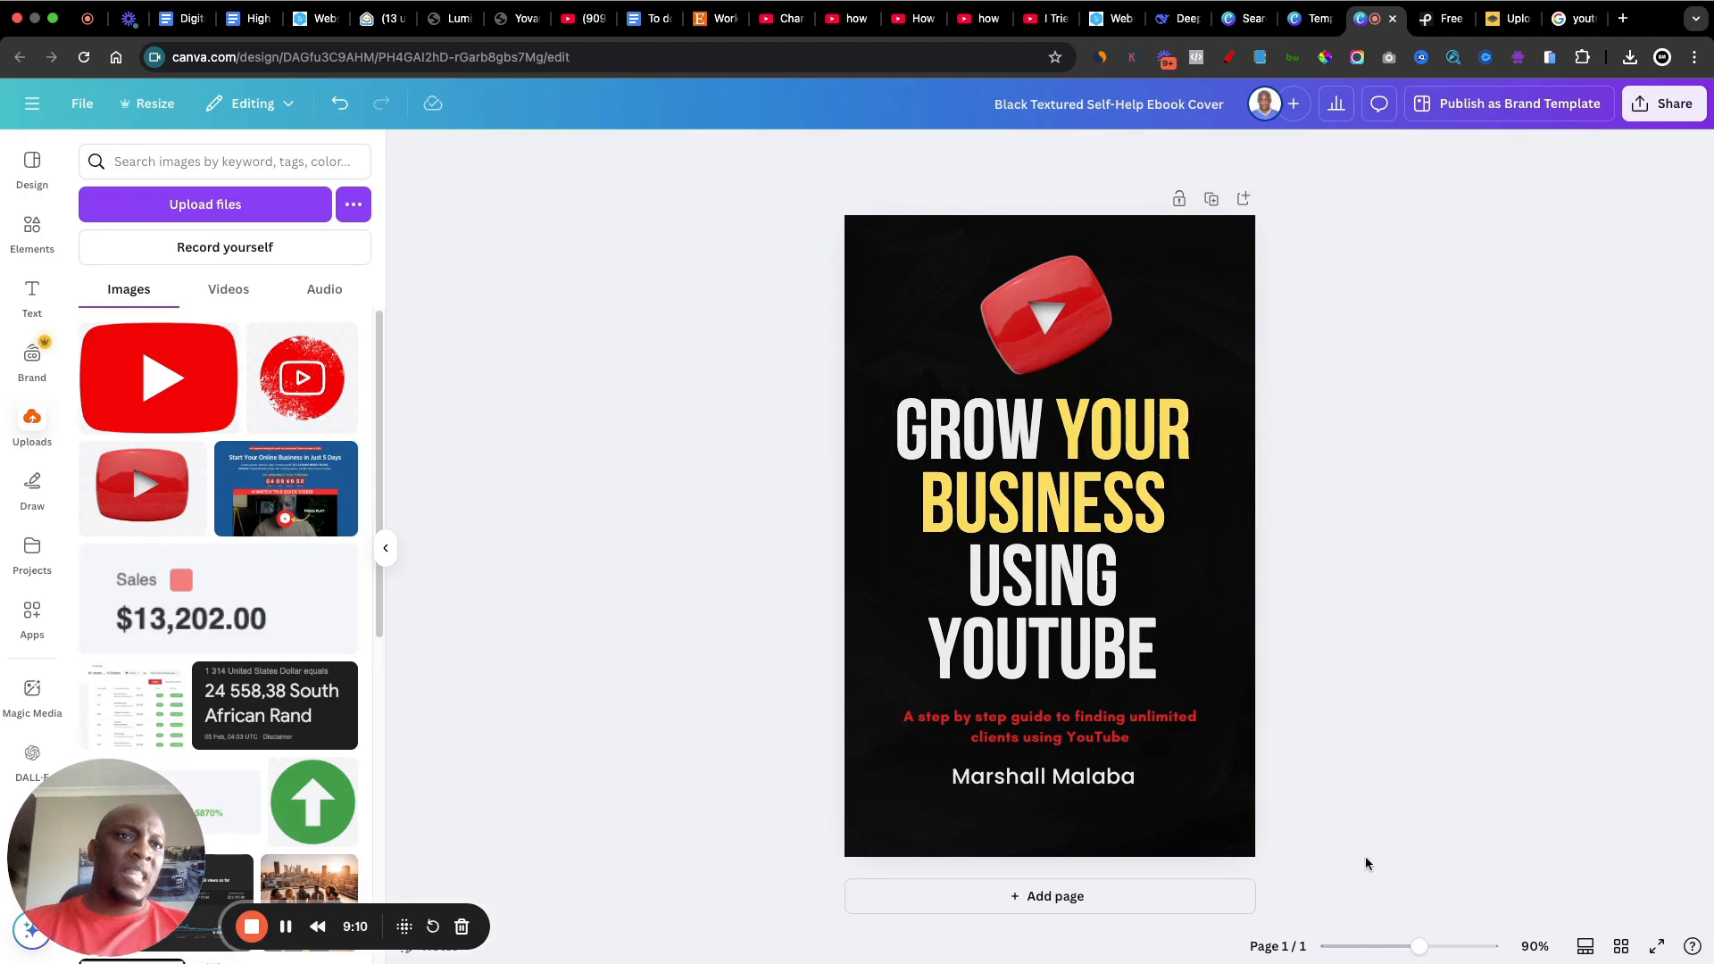
Step: Change the author name's text colour to the same default solid yellow as the highlighted title words
left_click(1031, 787)
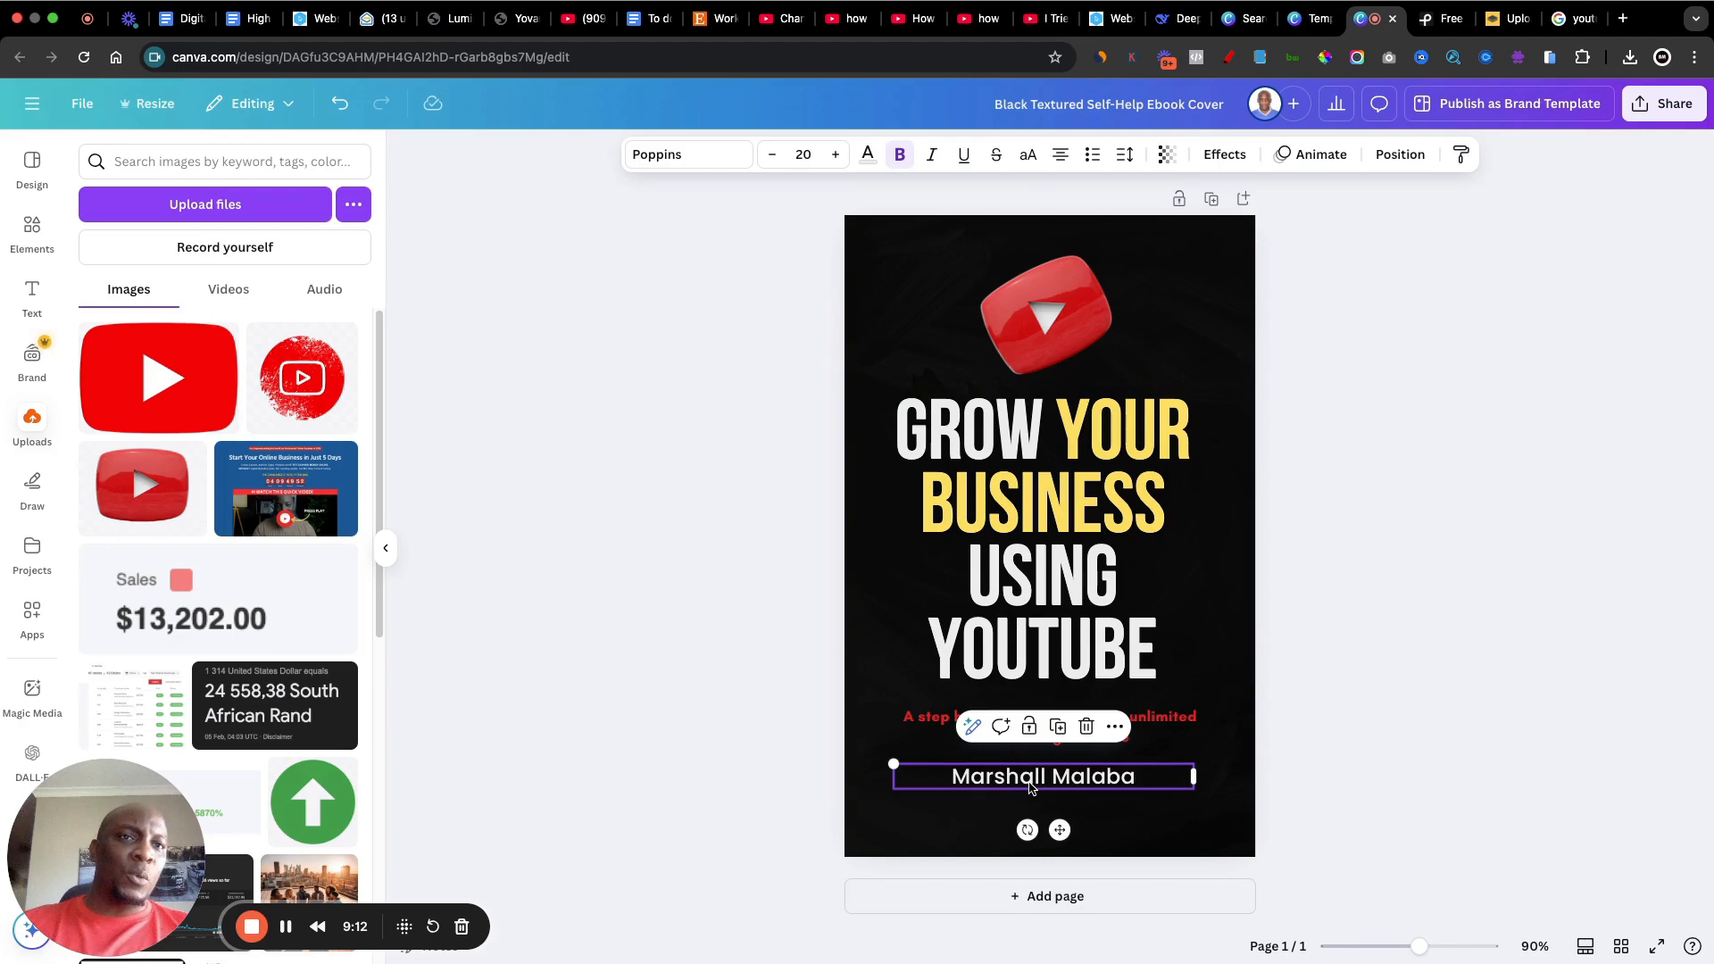
left_click(866, 155)
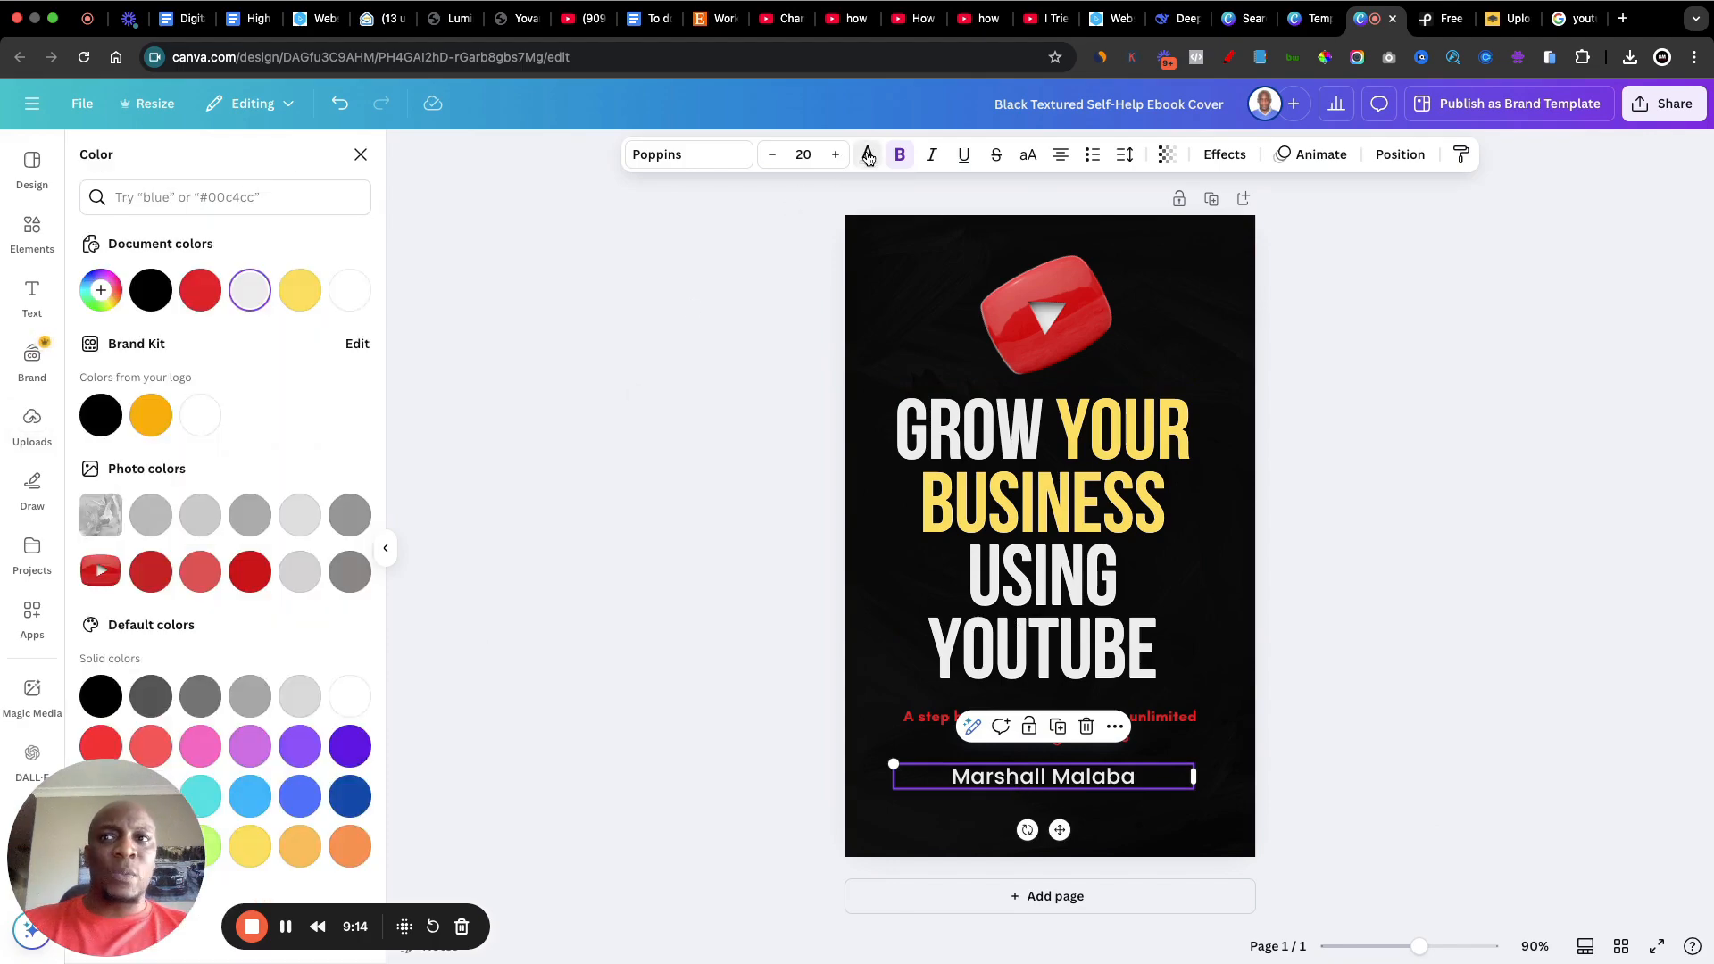
left_click(250, 847)
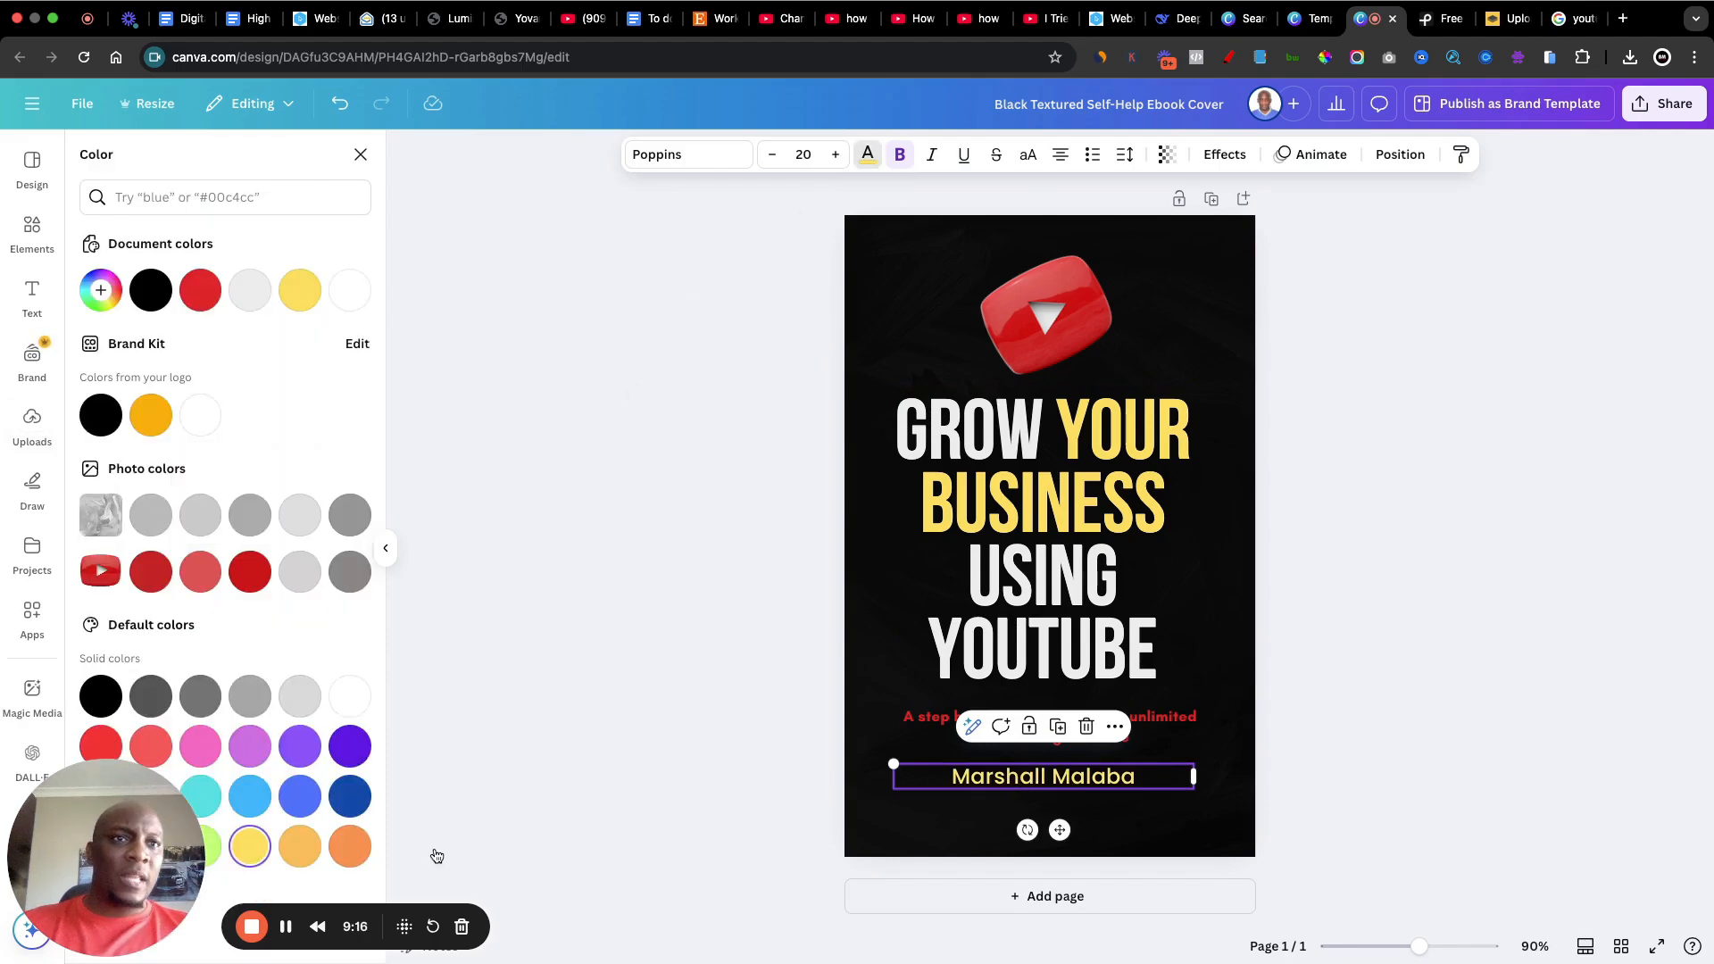
left_click(1543, 696)
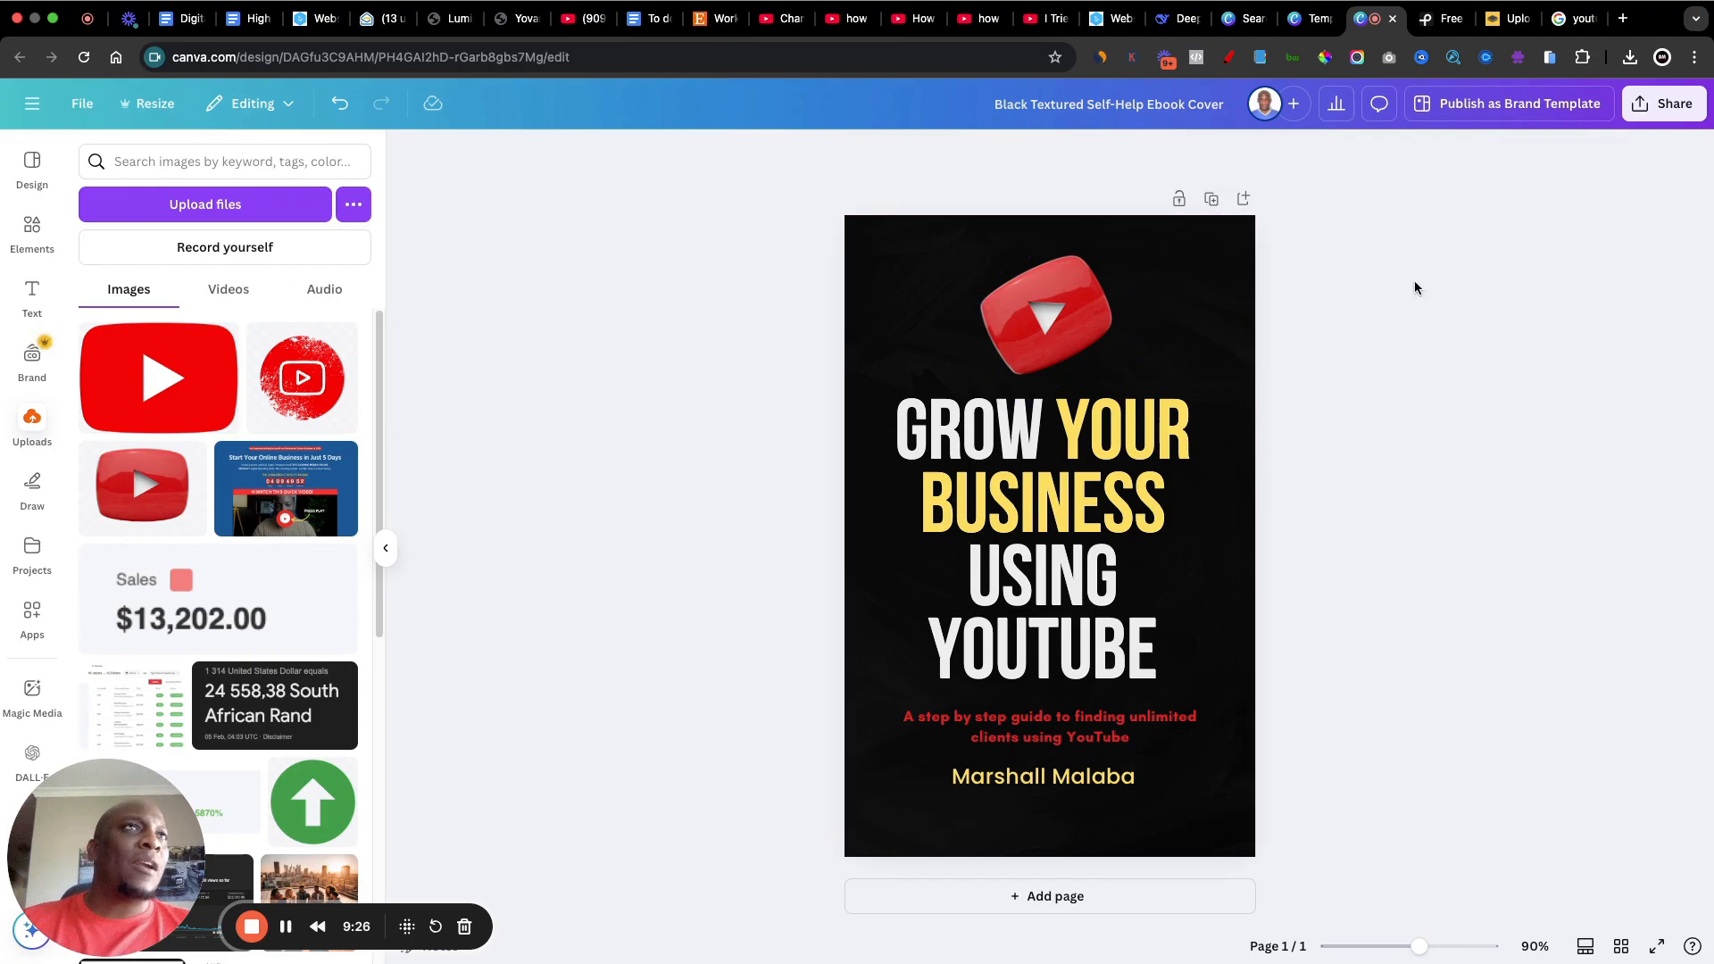
Step: Switch to Pexels and search its free photos for "youtube"
left_click(1426, 18)
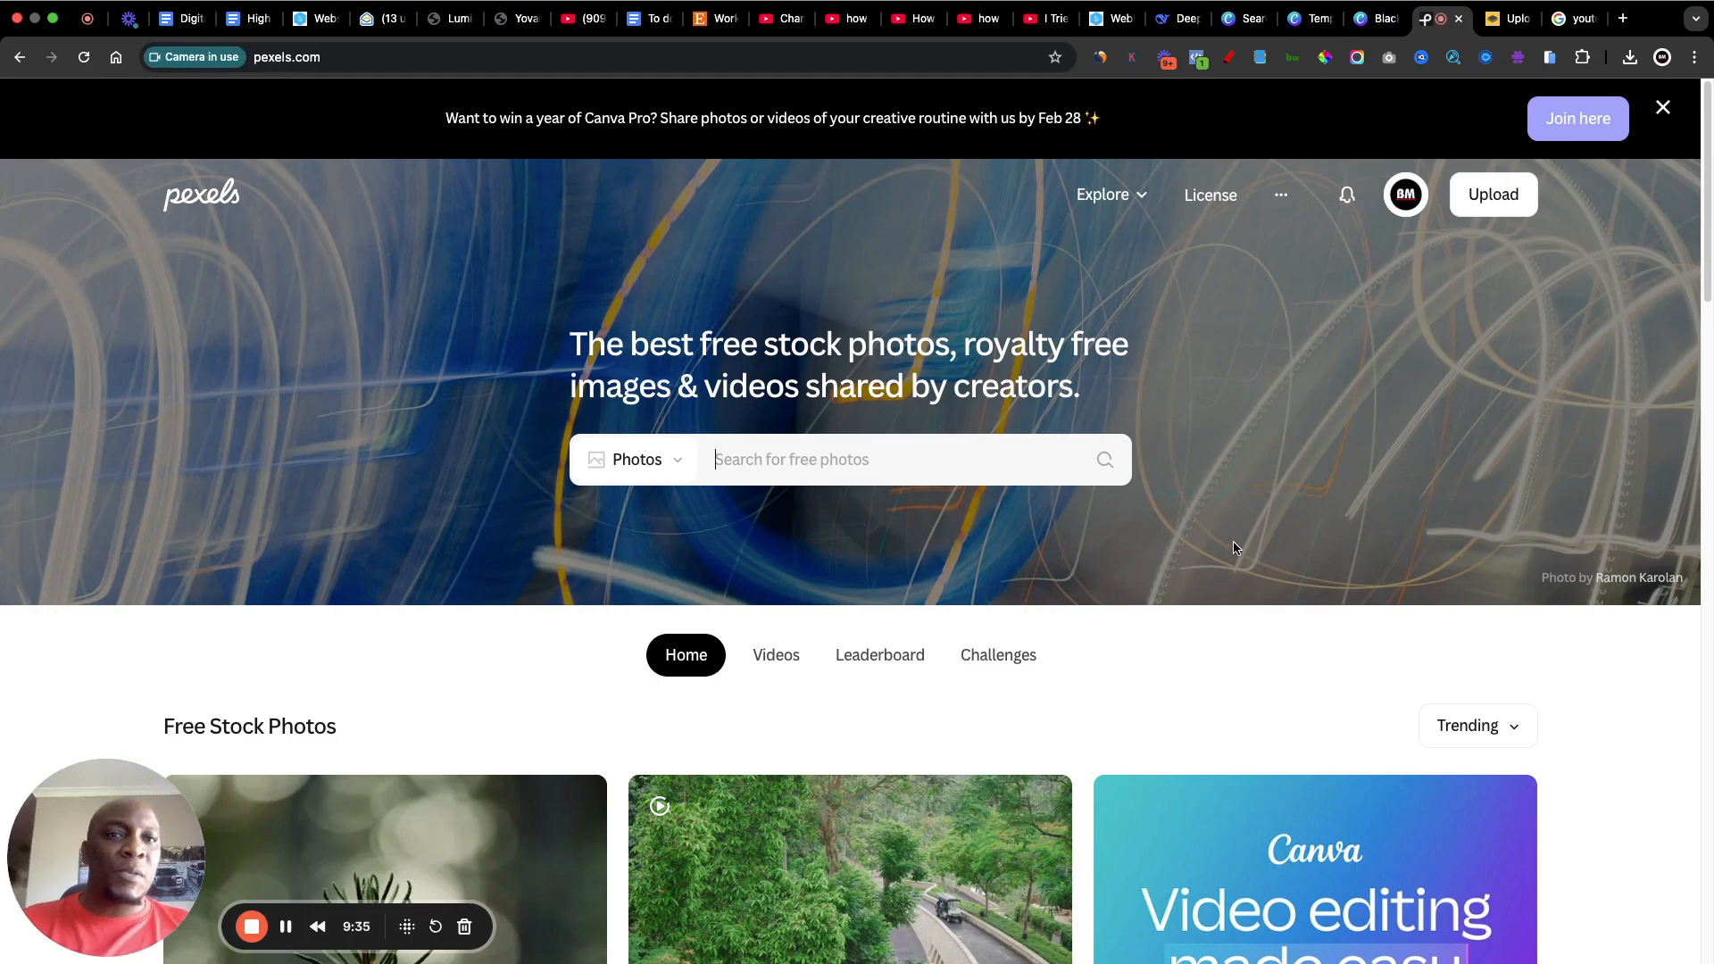
scroll(1129, 567, "down", 1)
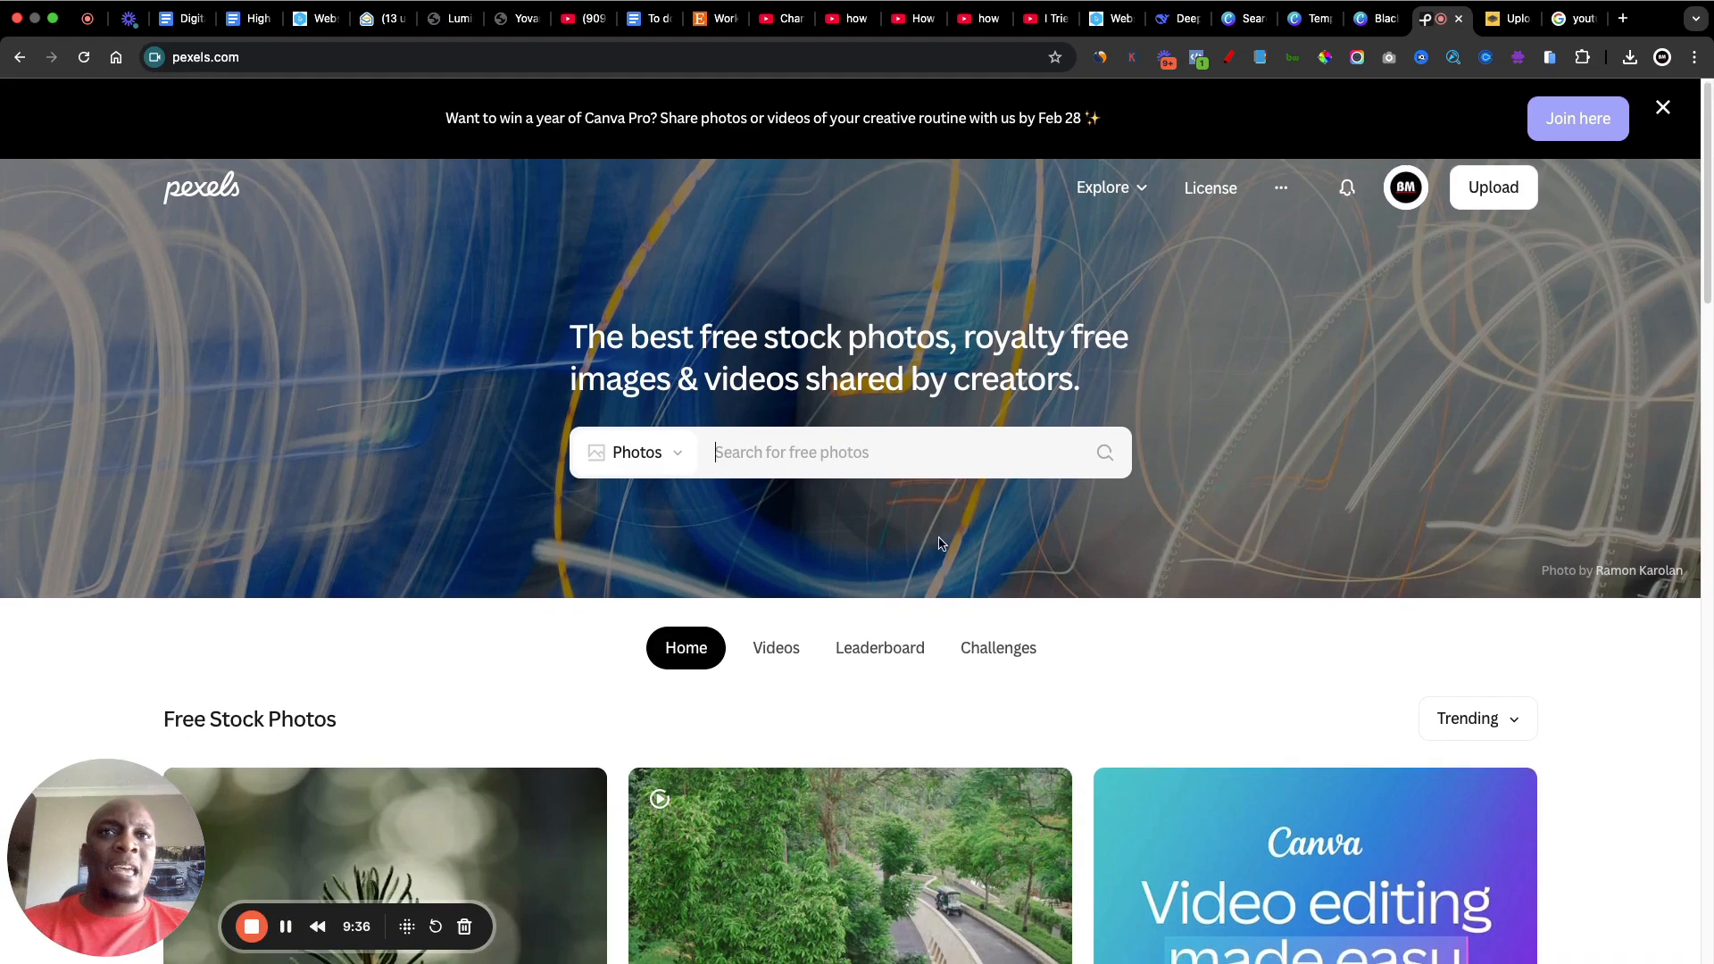
type("youtu")
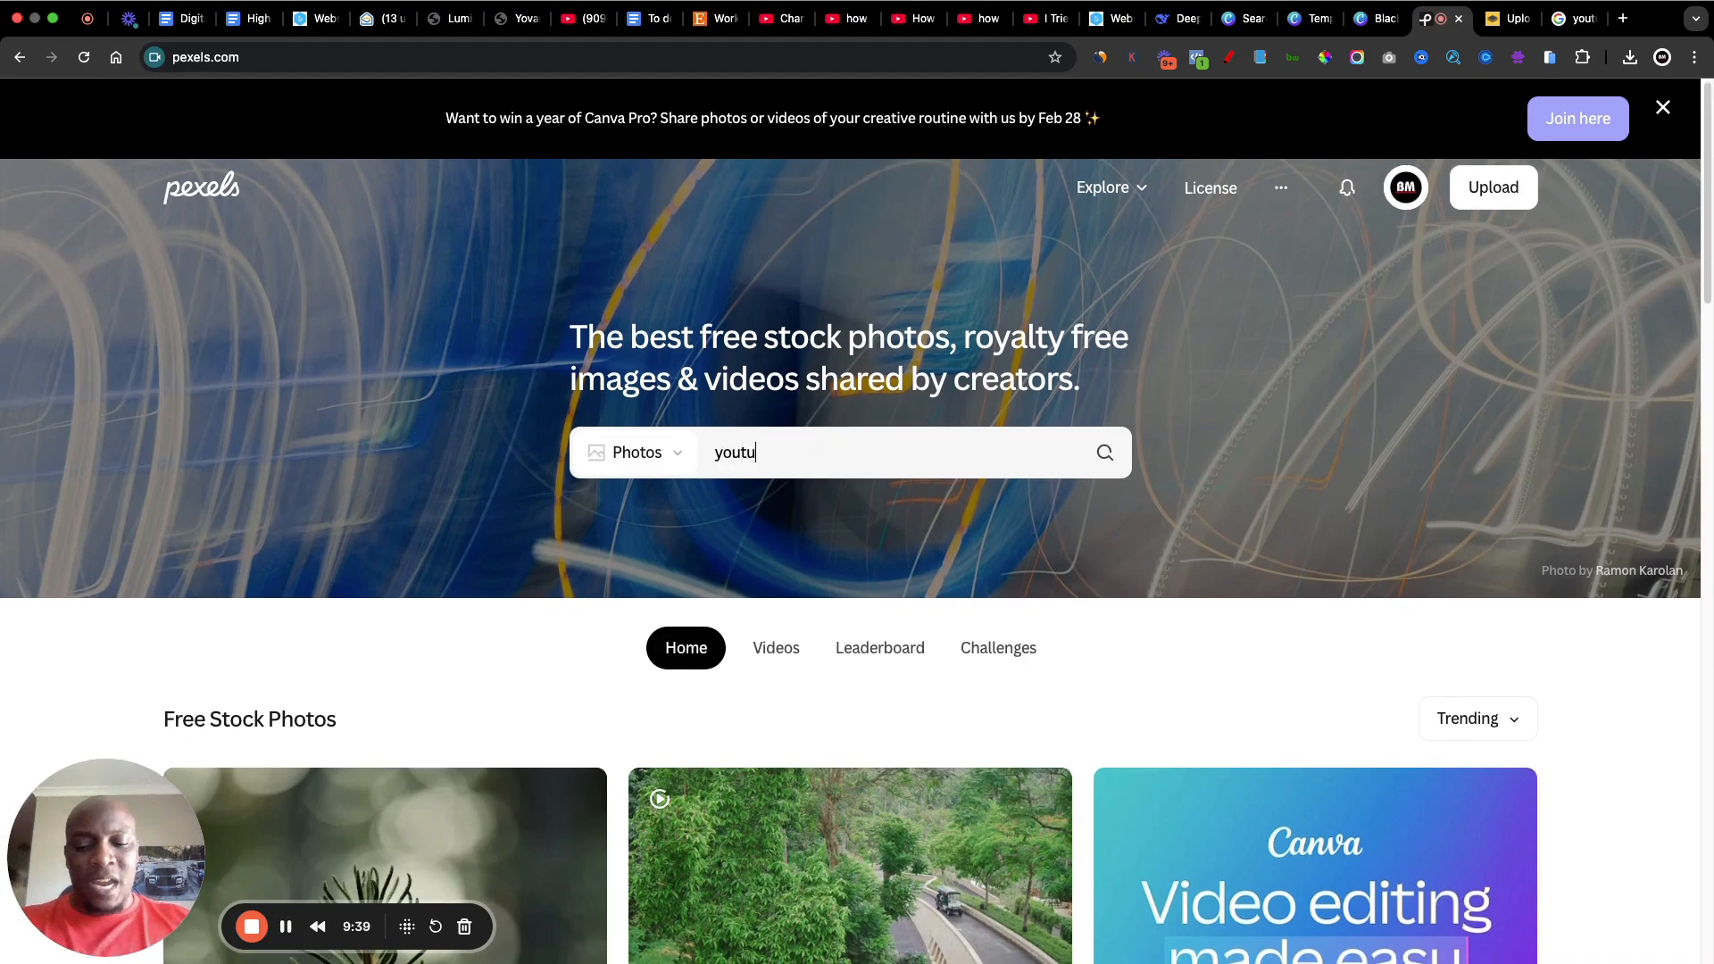
type("be")
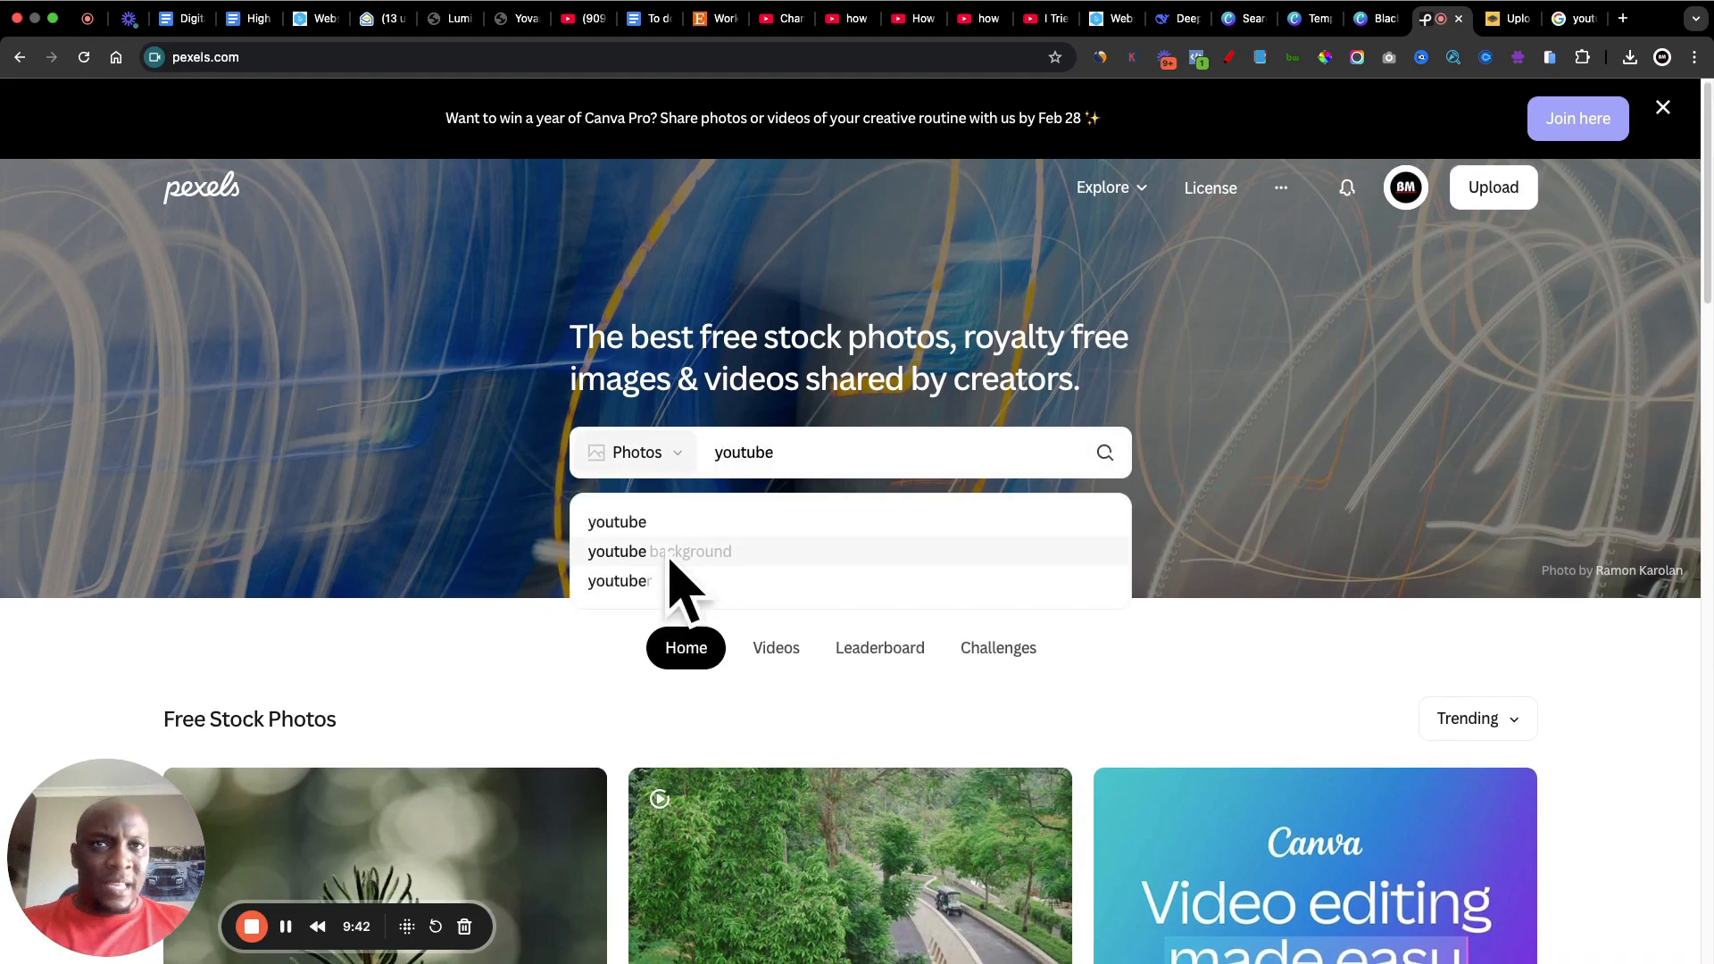
key("Return")
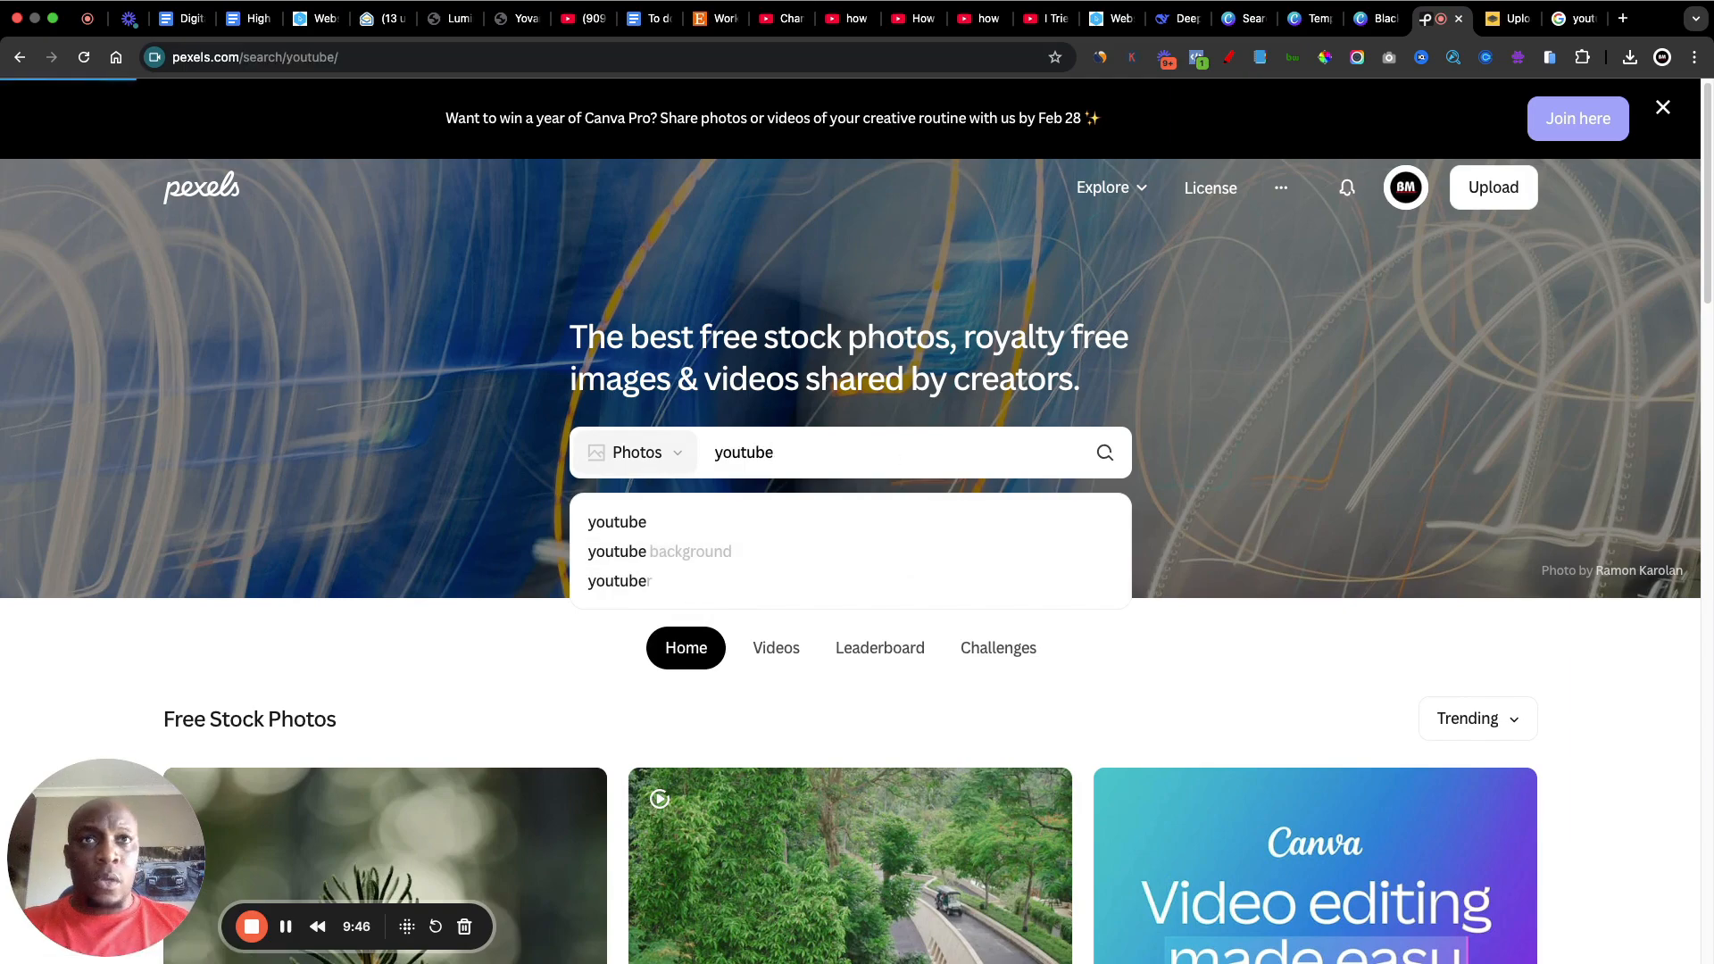
Step: Download the cottonbro studio photo of a hand writing on a YouTube content plan beside a laptop
scroll(928, 489, "down", 5)
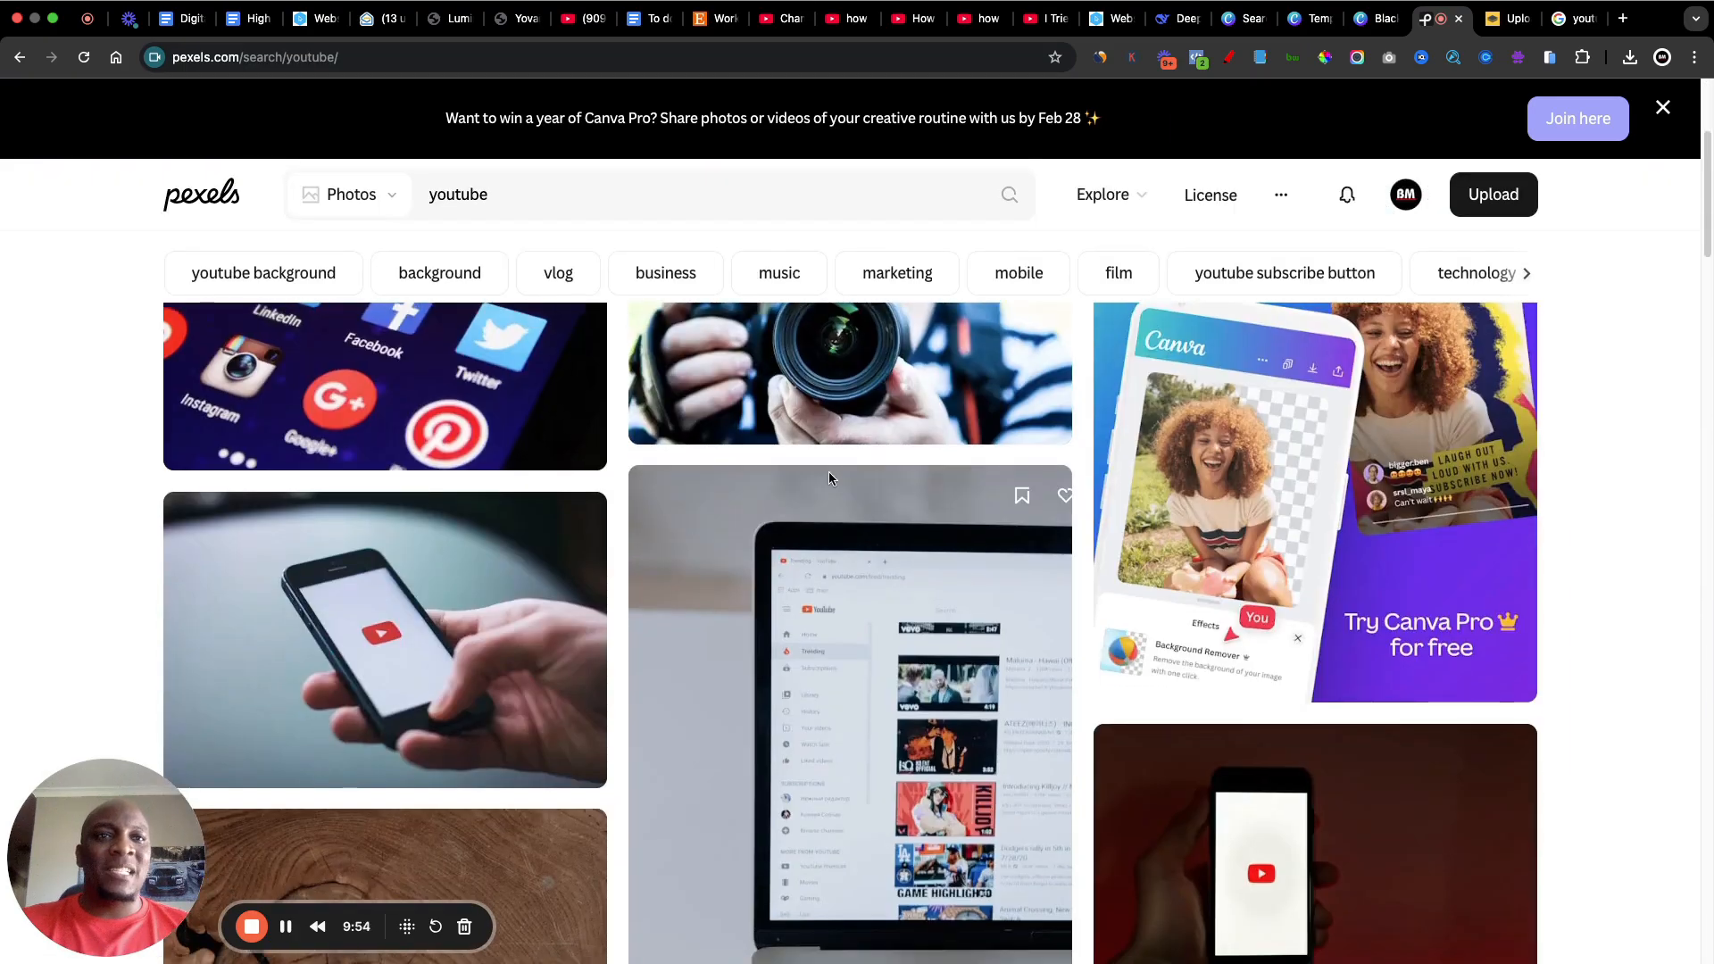
scroll(929, 489, "down", 1)
scroll(928, 489, "down", 3)
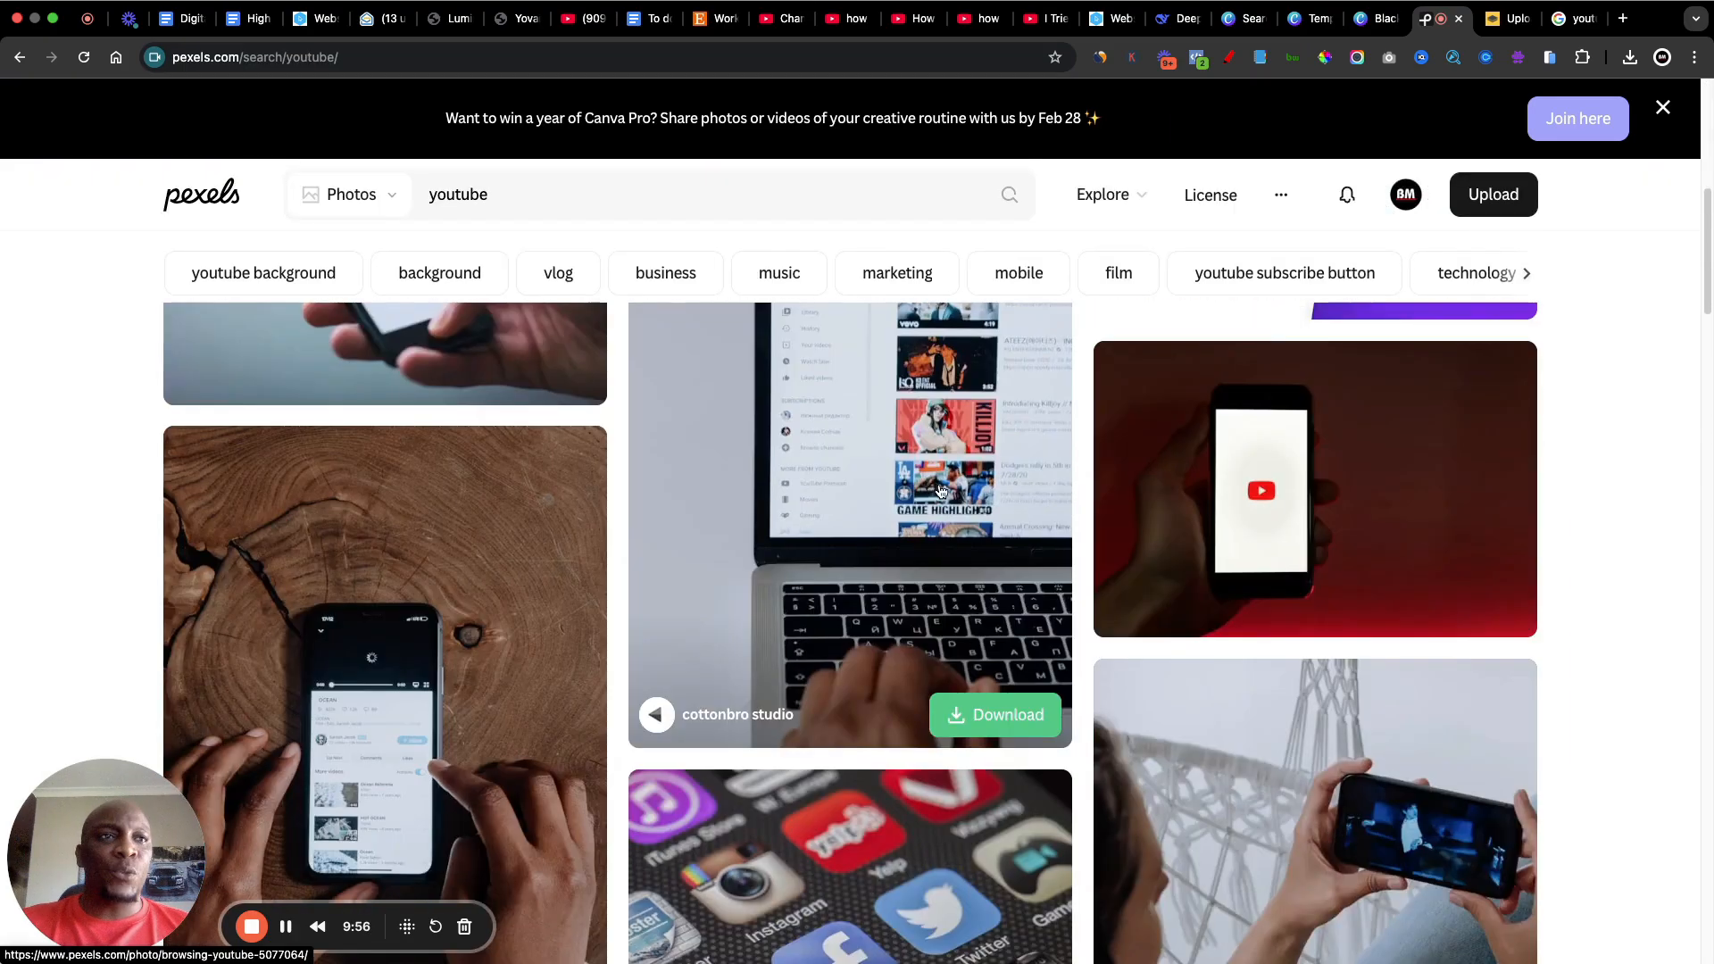
scroll(937, 489, "down", 5)
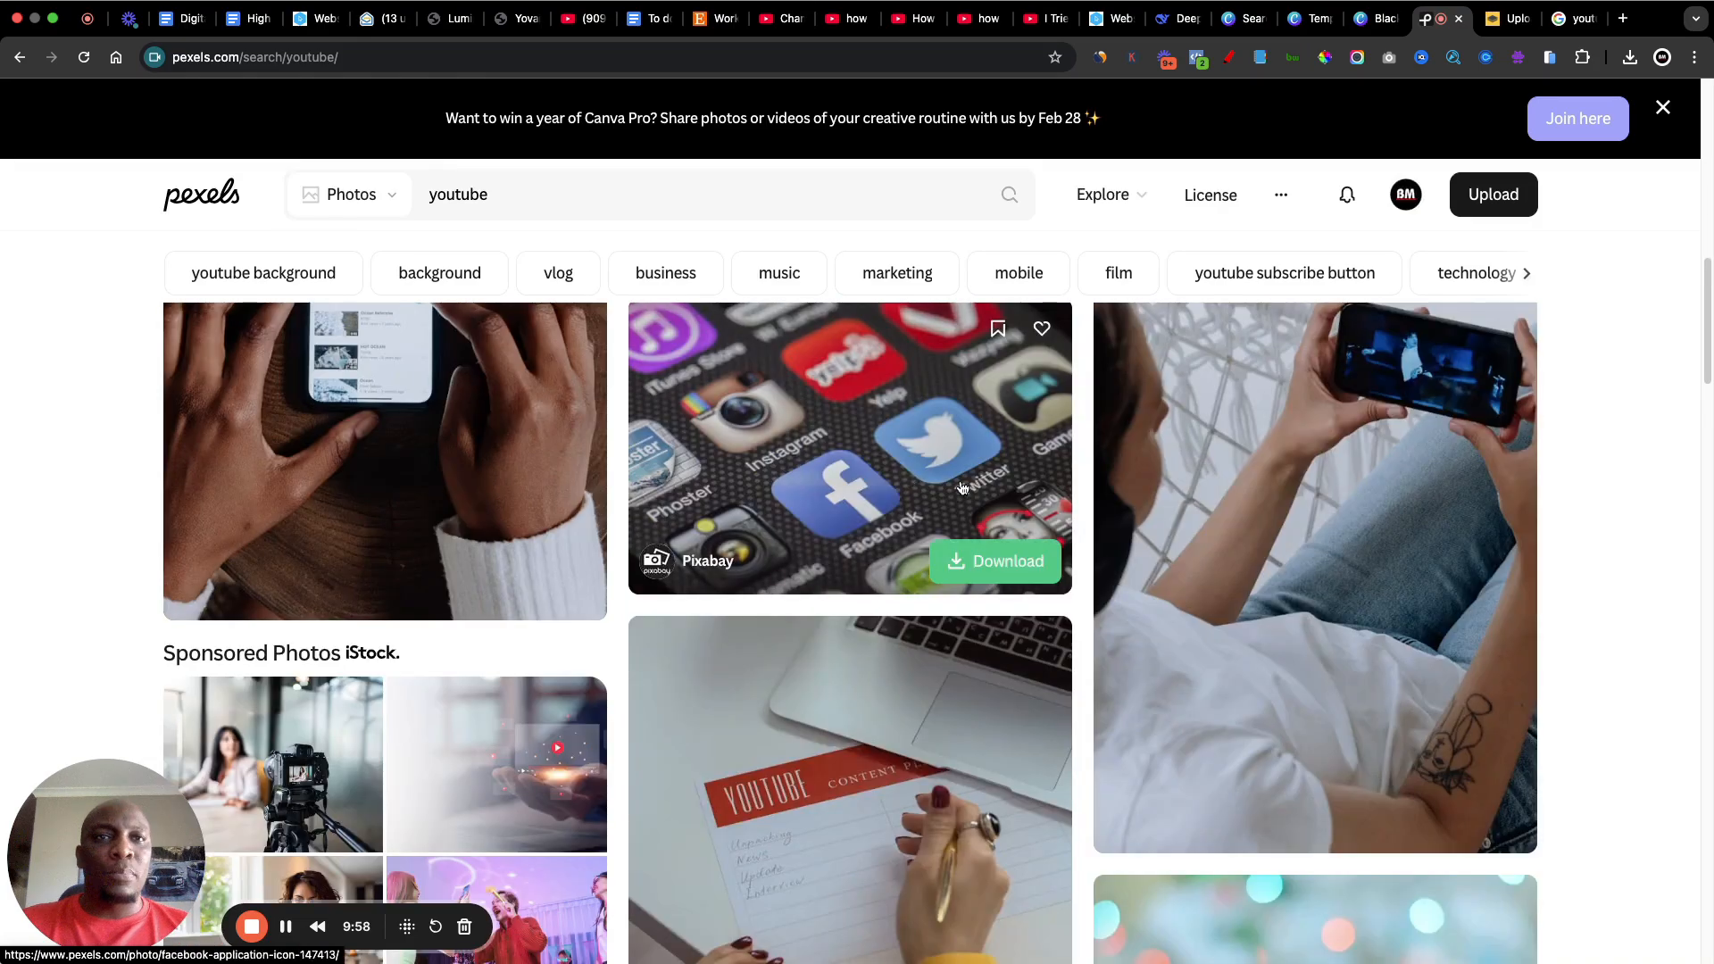
scroll(914, 484, "down", 1)
scroll(914, 484, "down", 3)
scroll(906, 467, "down", 1)
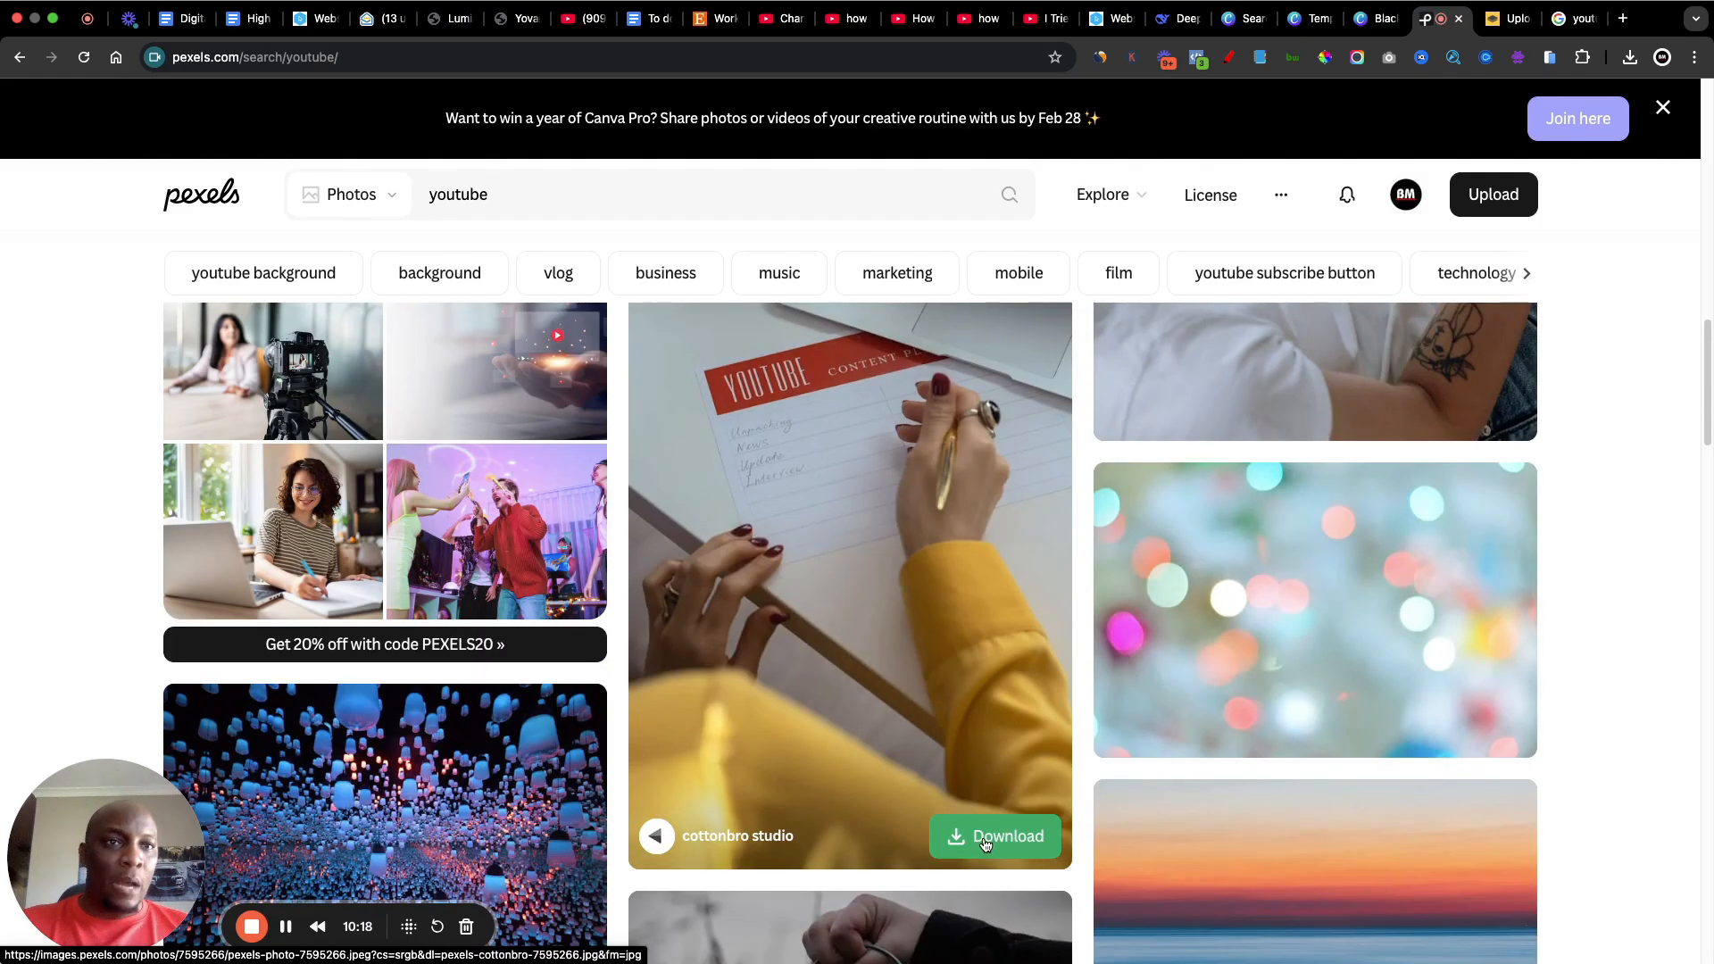
left_click(985, 844)
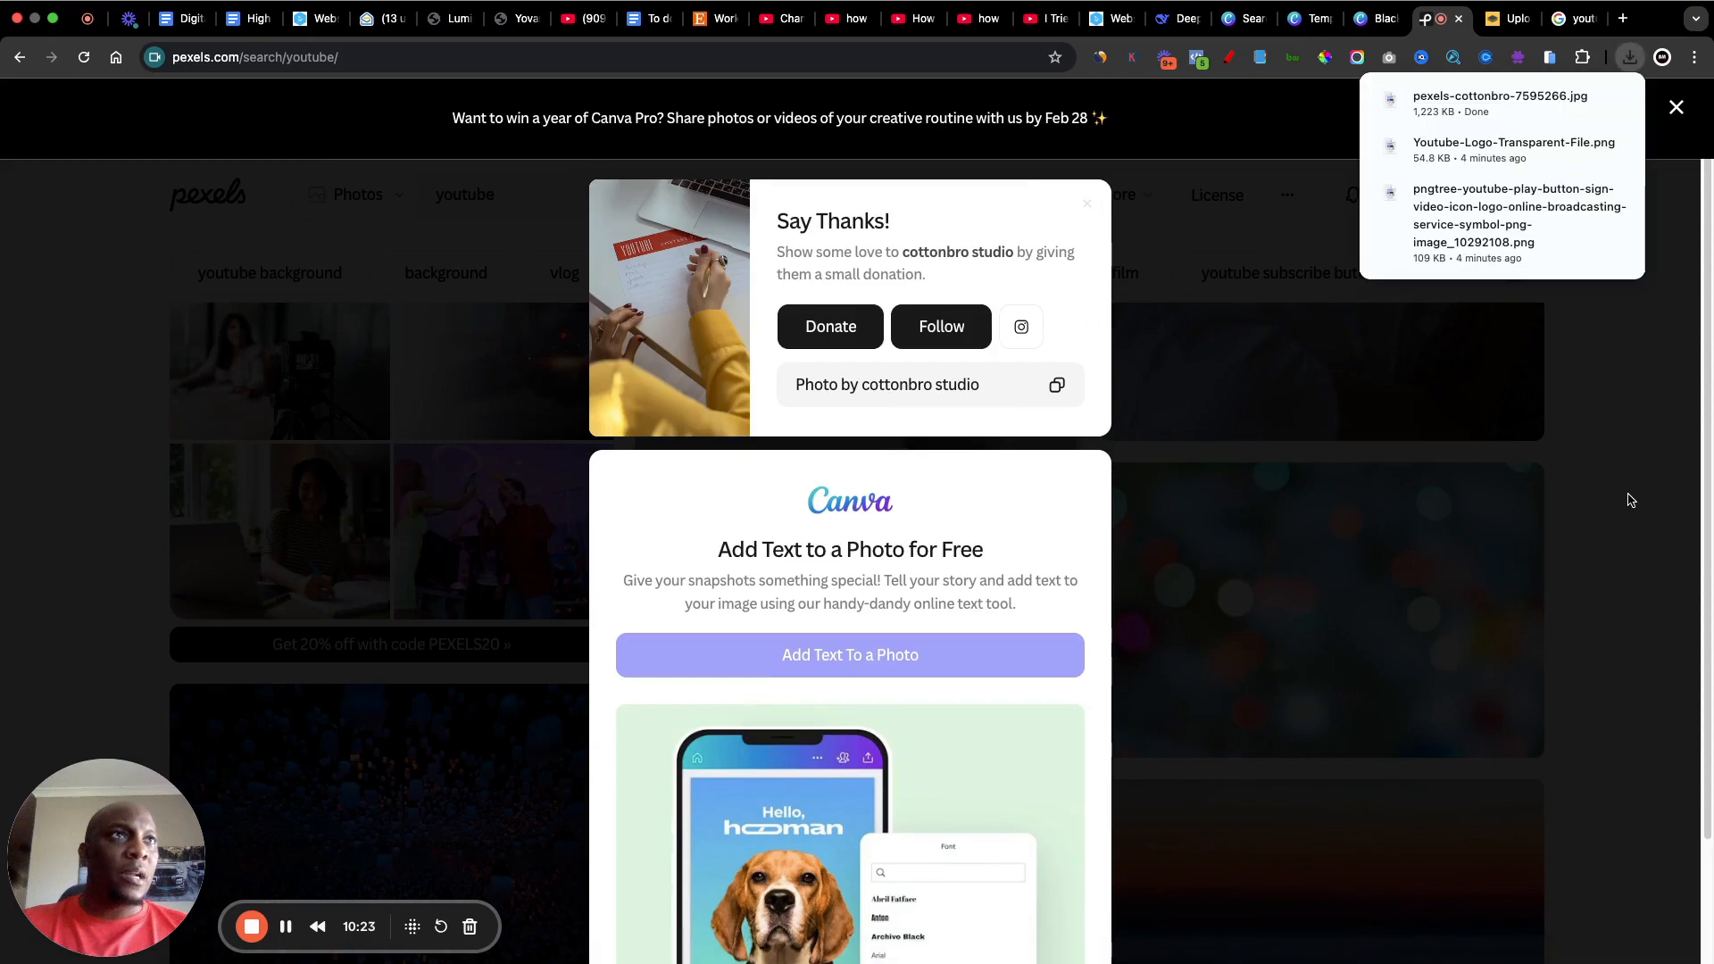
Step: Switch back to Canva, add the downloaded Pexels photo to the cover and enlarge it to fill the whole page
left_click(1364, 27)
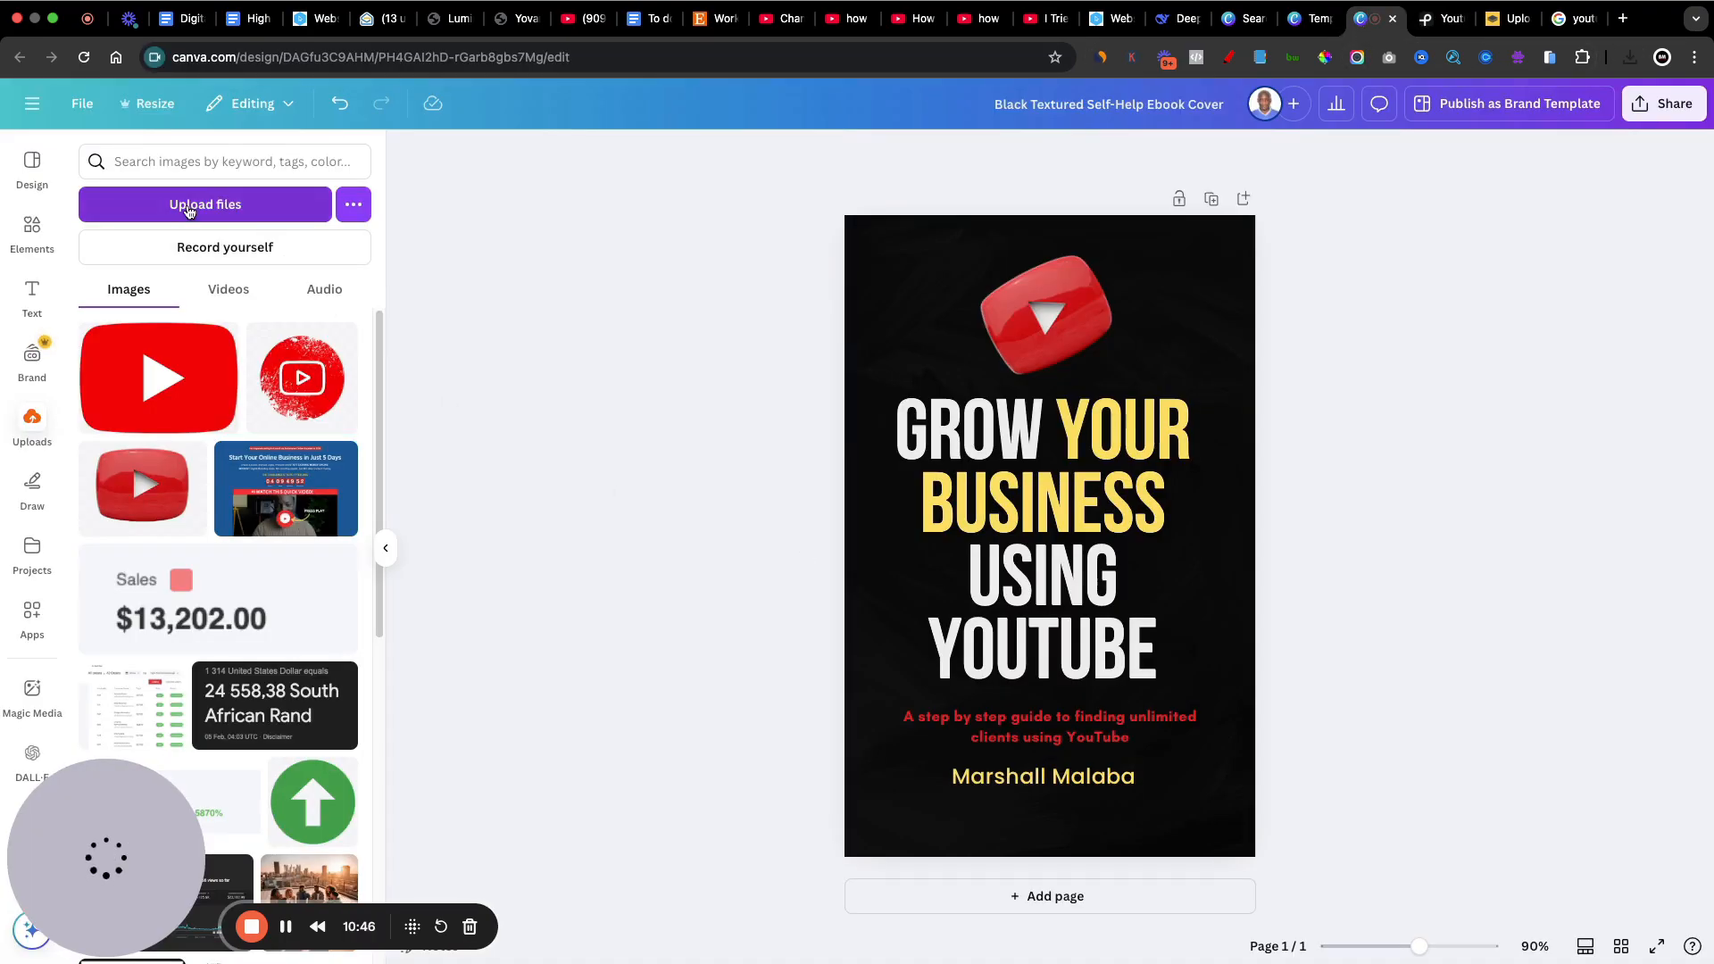
left_click(1629, 57)
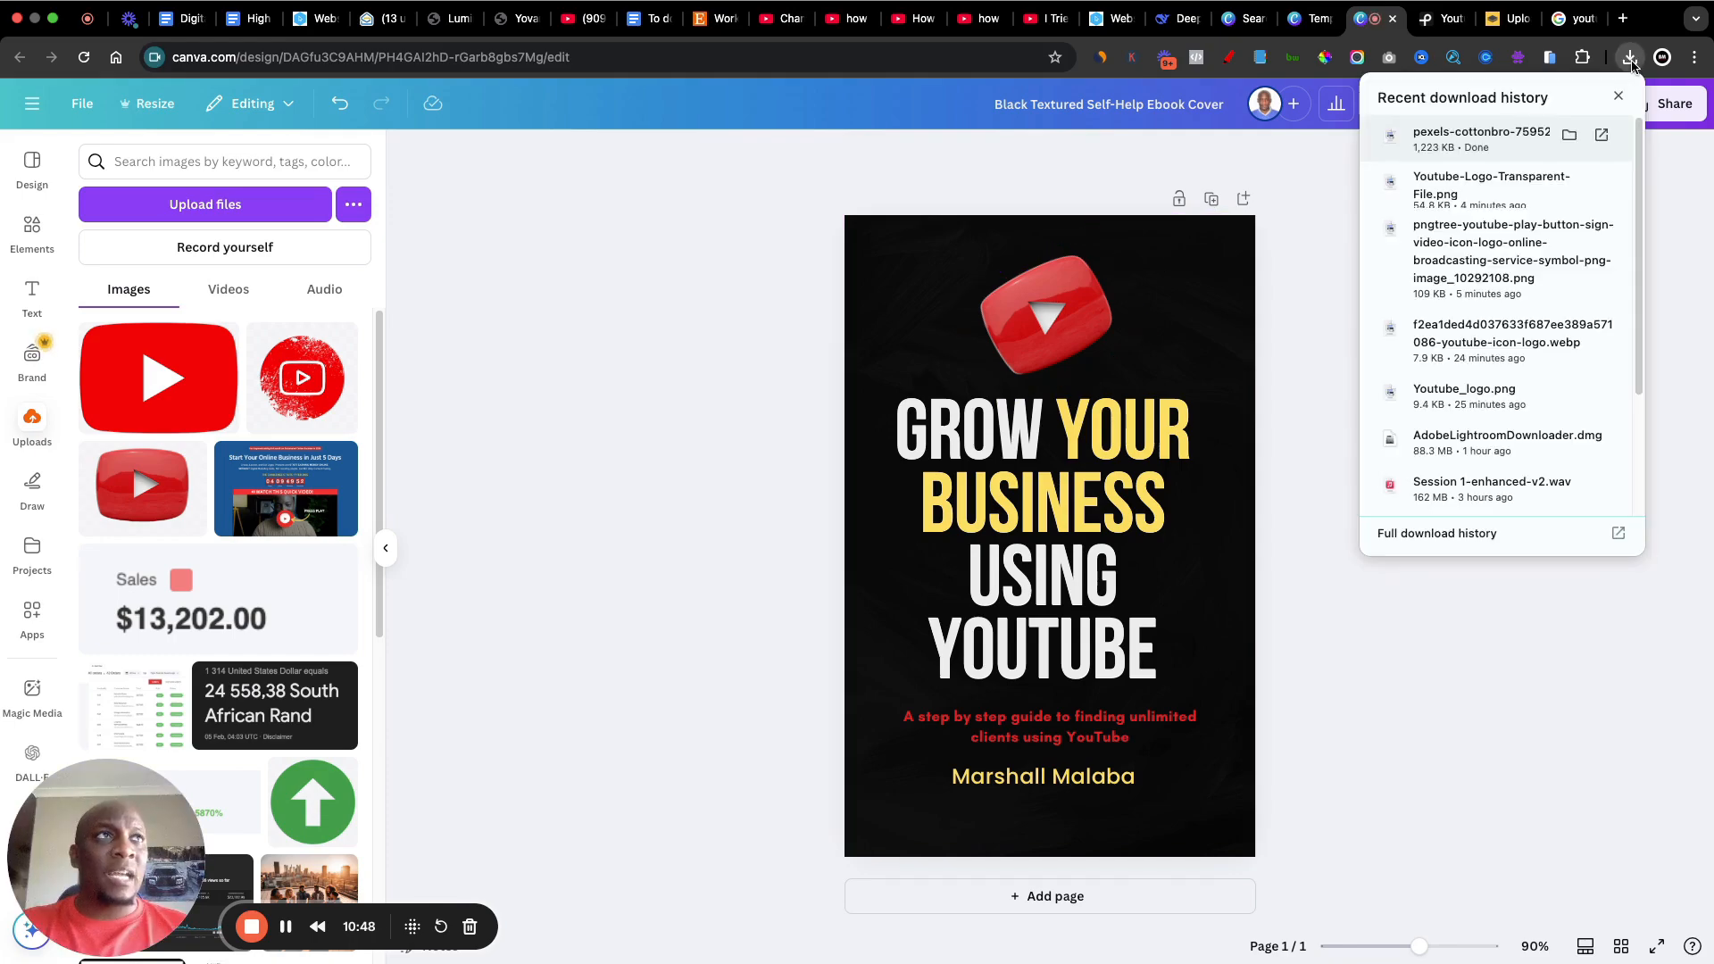
left_click_drag(1486, 143, 1018, 536)
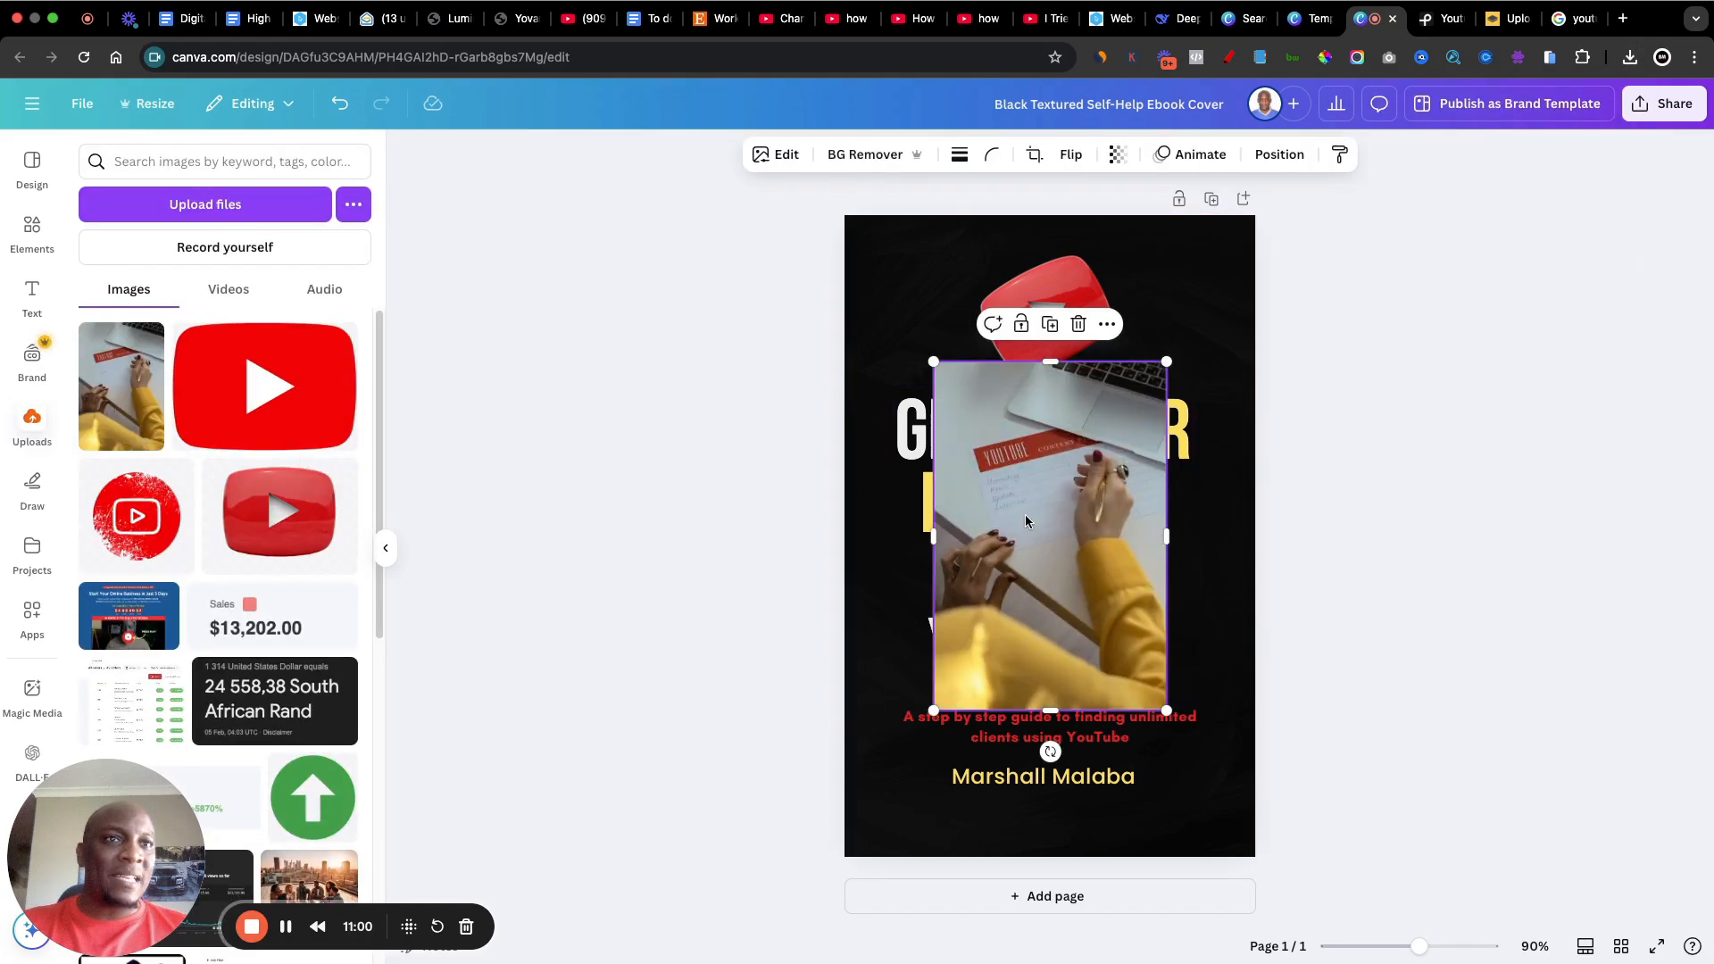
left_click_drag(932, 362, 830, 206)
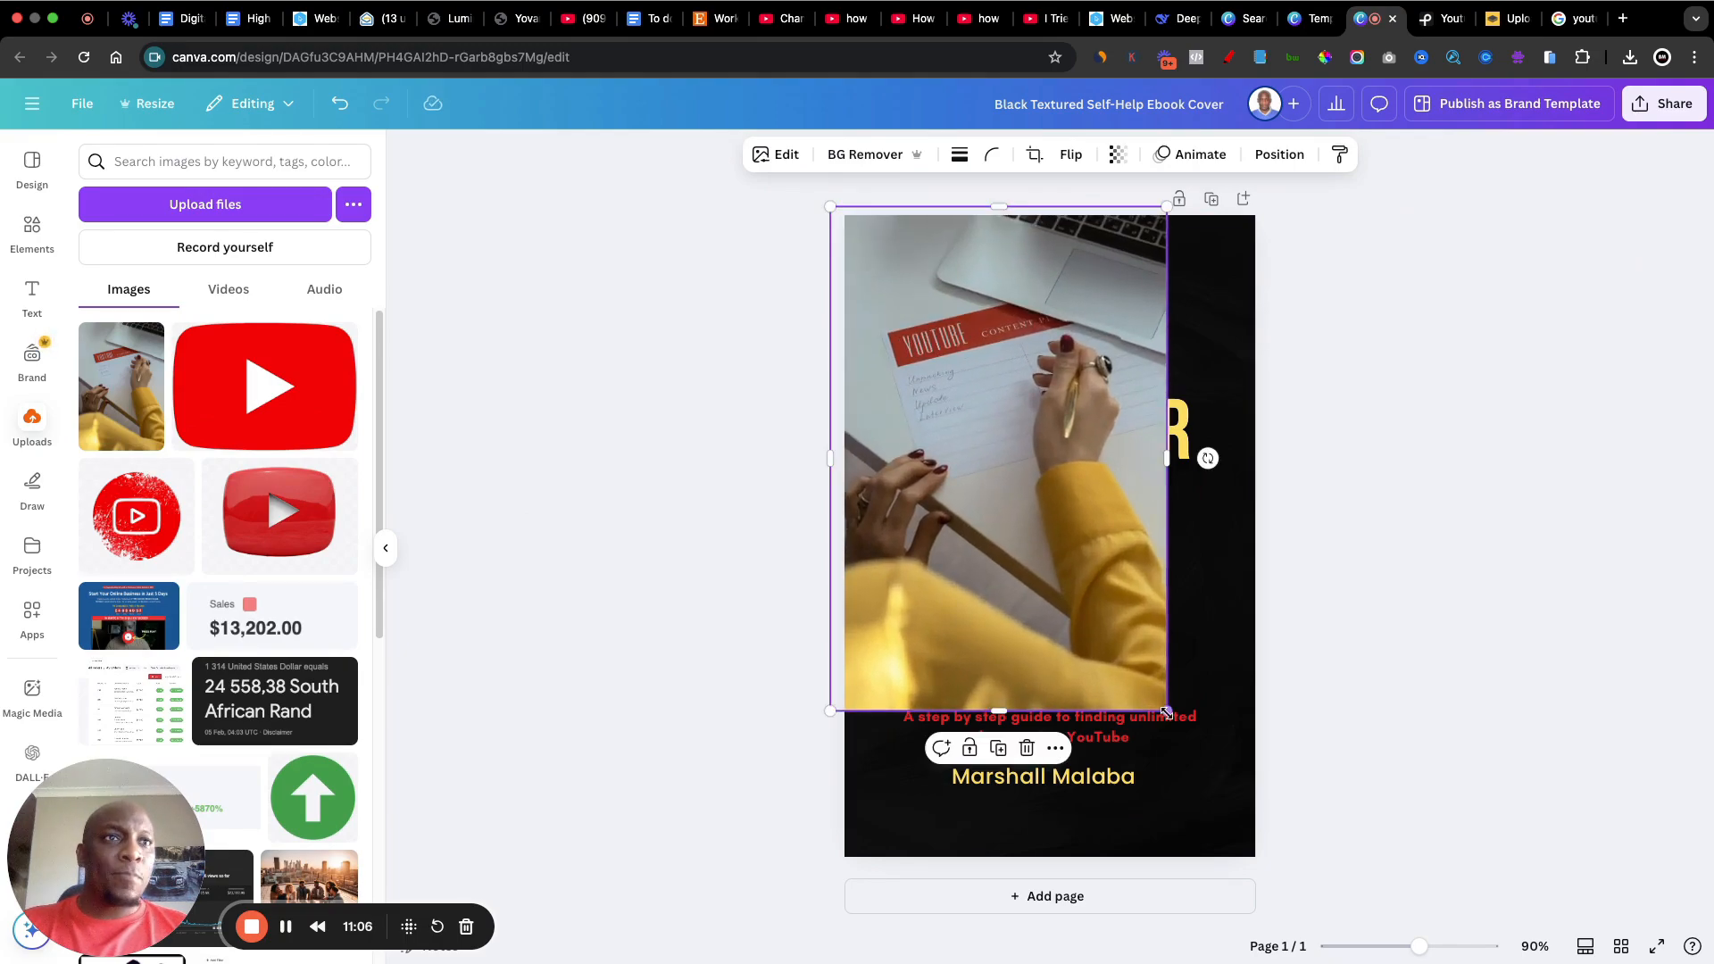
left_click_drag(1167, 713, 1268, 863)
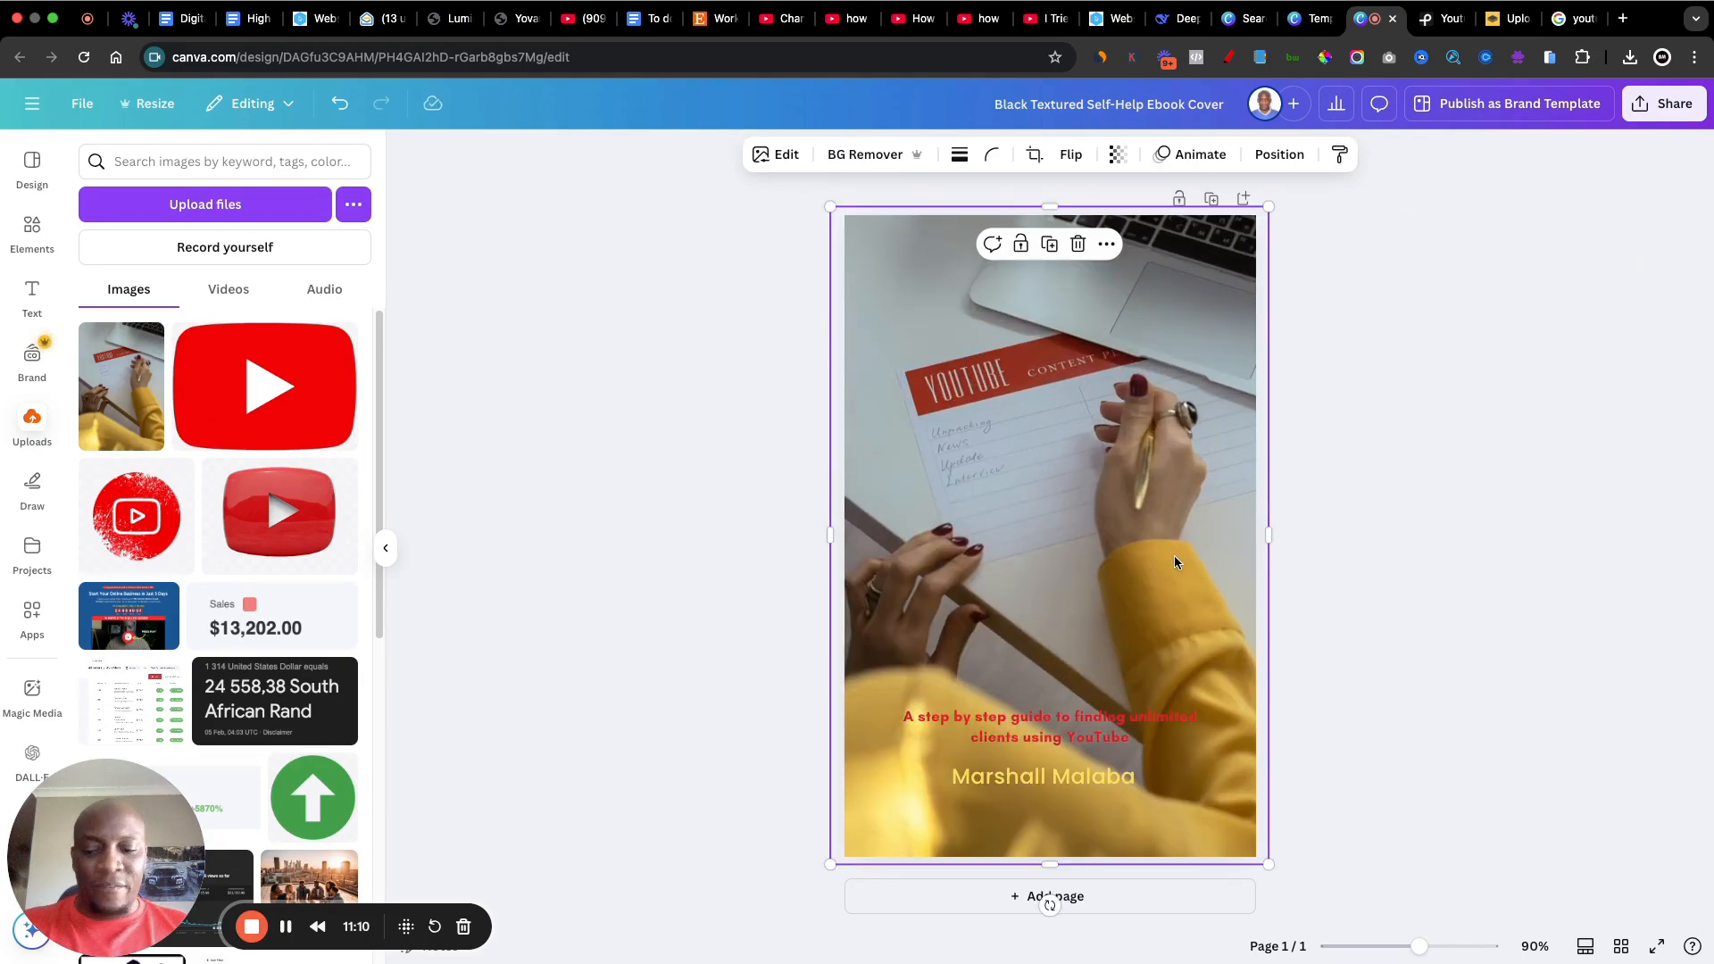
Step: Send the full-page photo behind the YouTube logo and all cover text
right_click(1111, 429)
mouse_move(1176, 585)
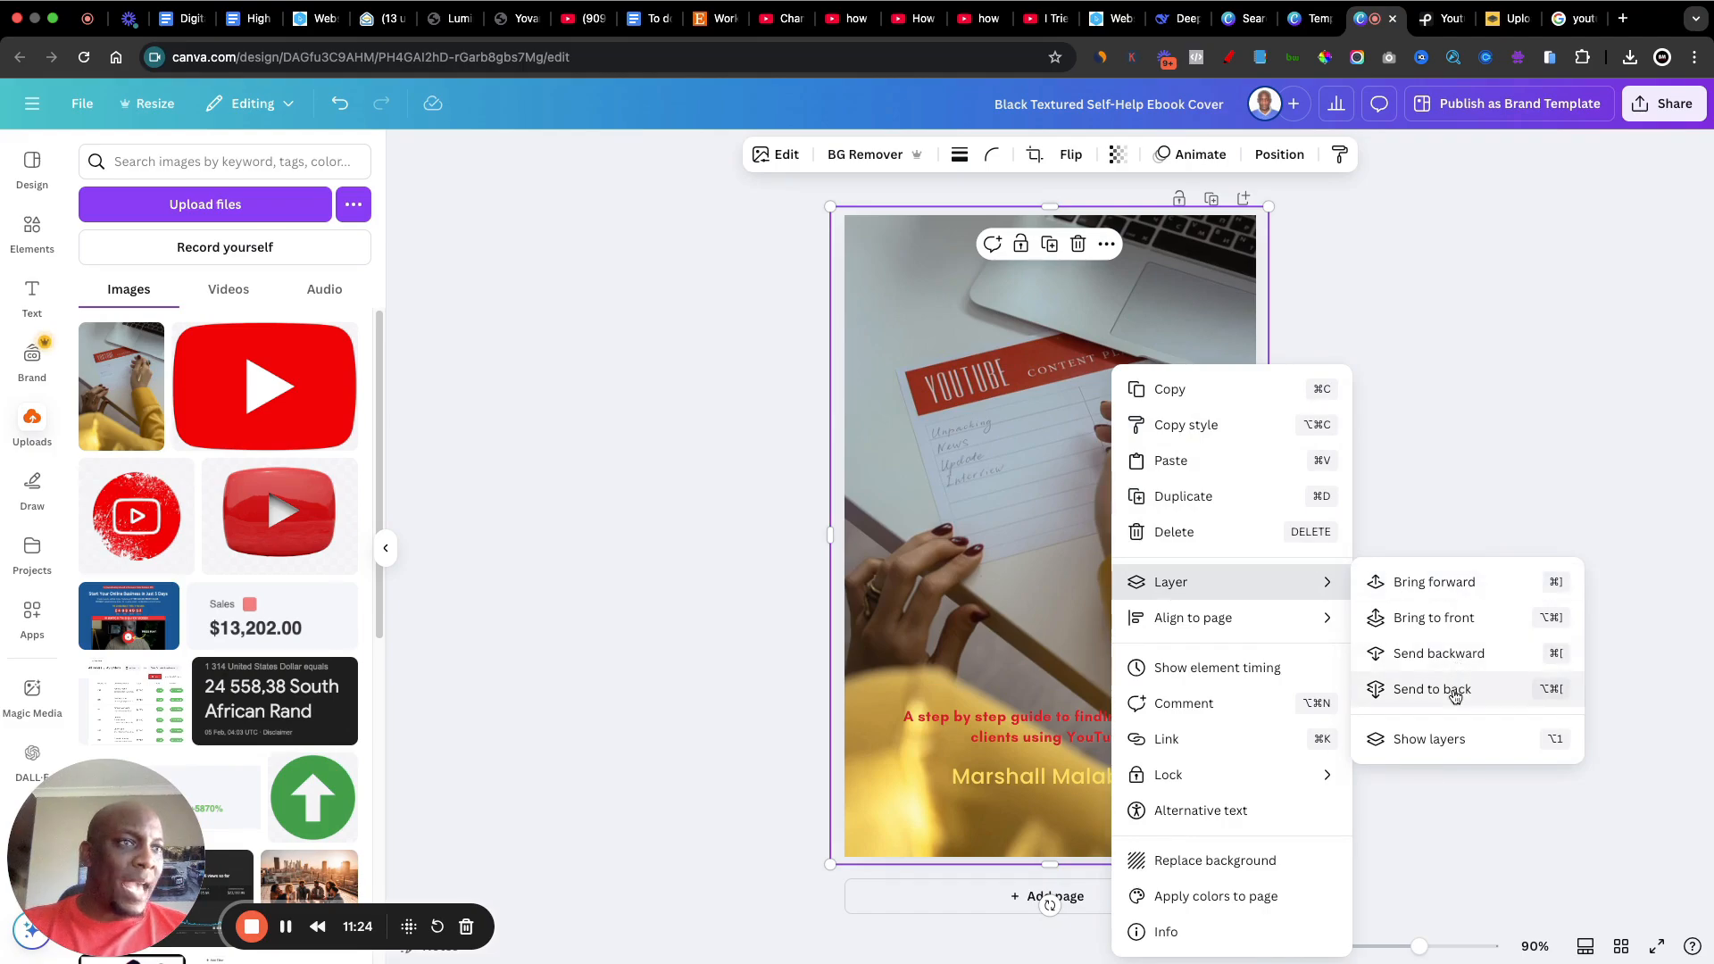
left_click(1486, 489)
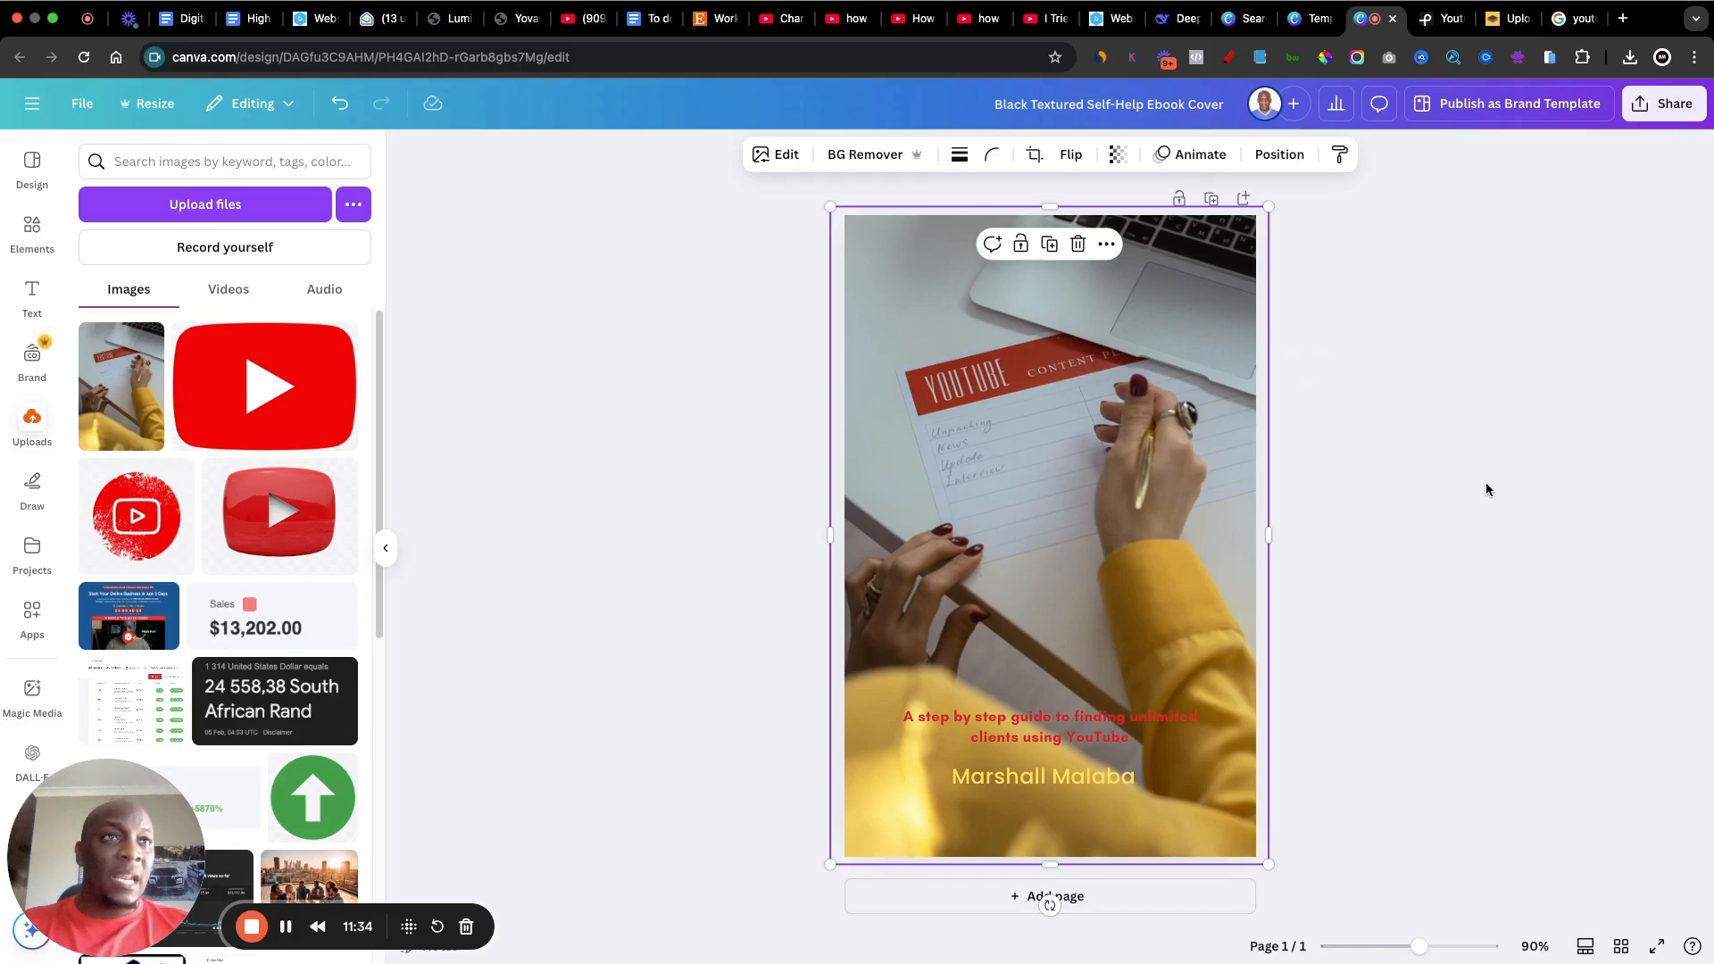
key("super+[")
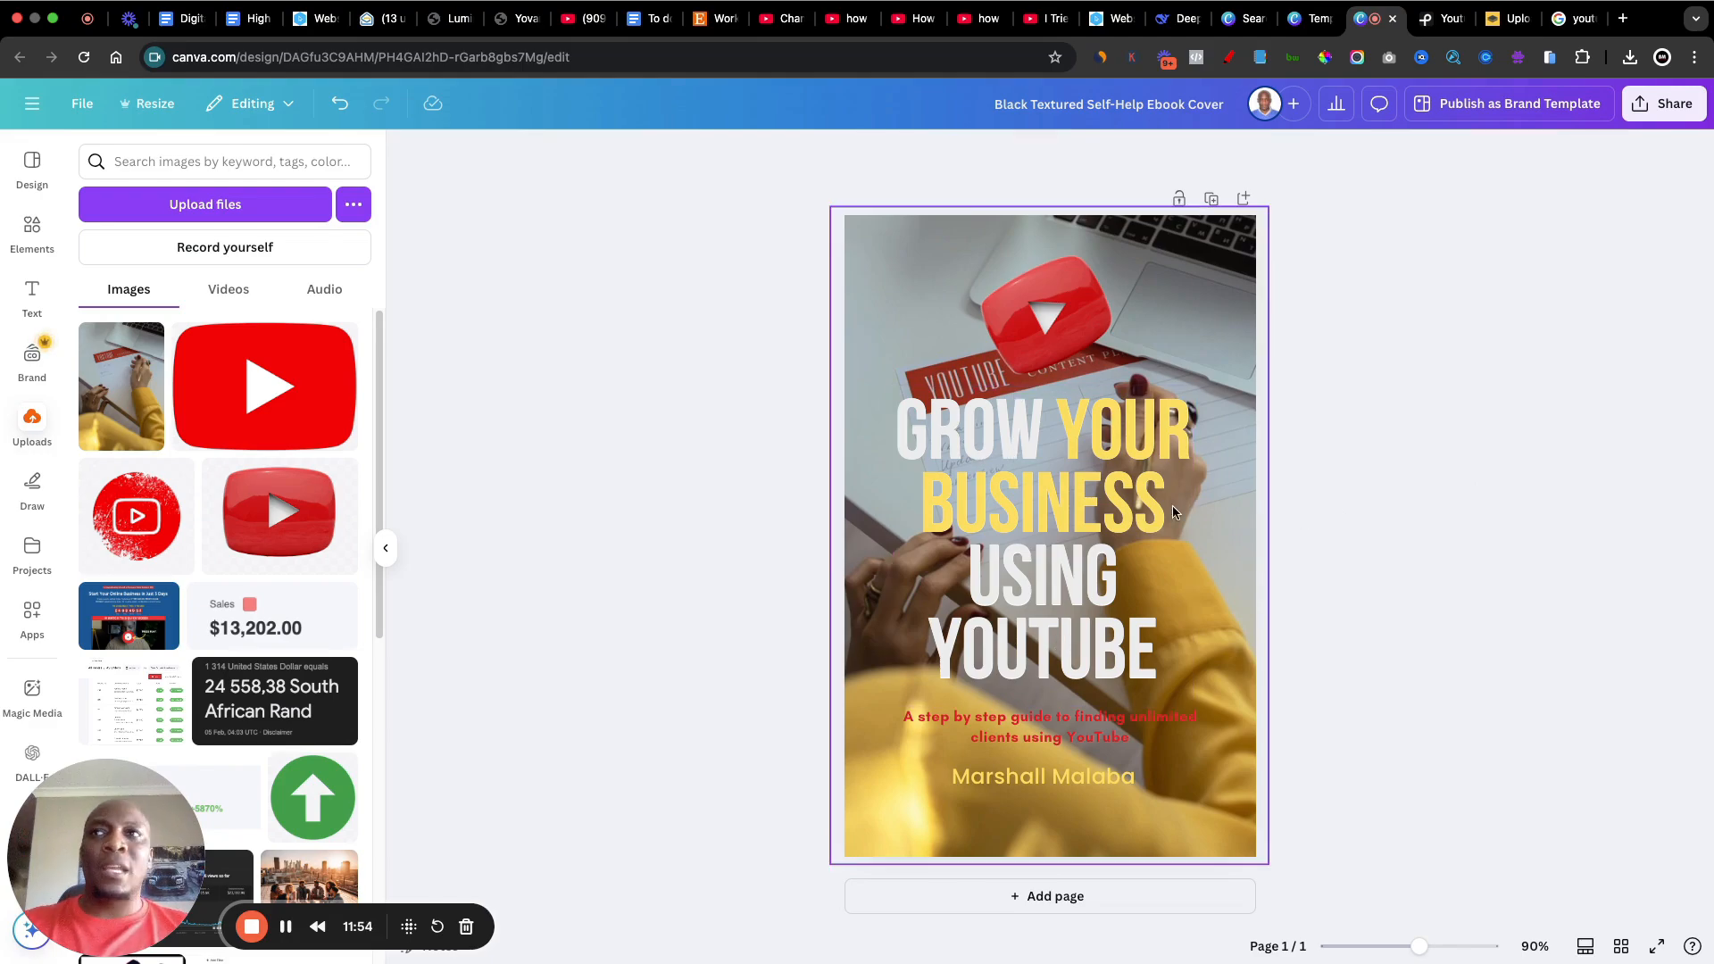
Step: Add a square shape to the cover and enlarge it to extend past all edges of the page
left_click(25, 237)
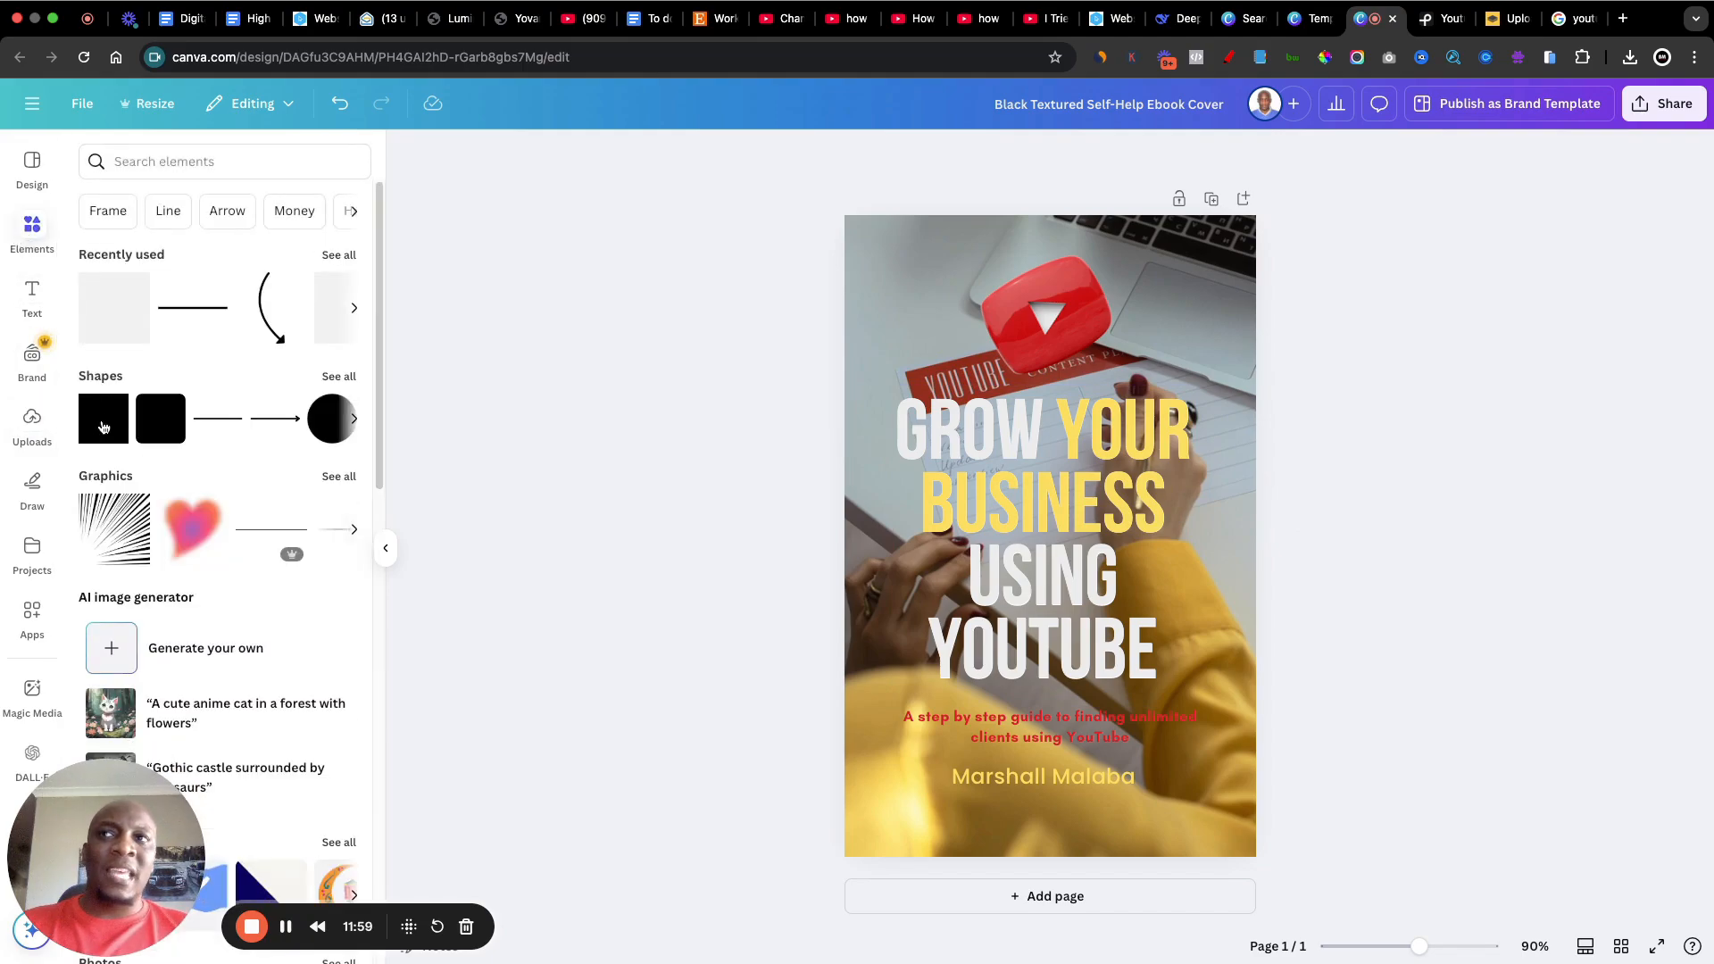
left_click(102, 427)
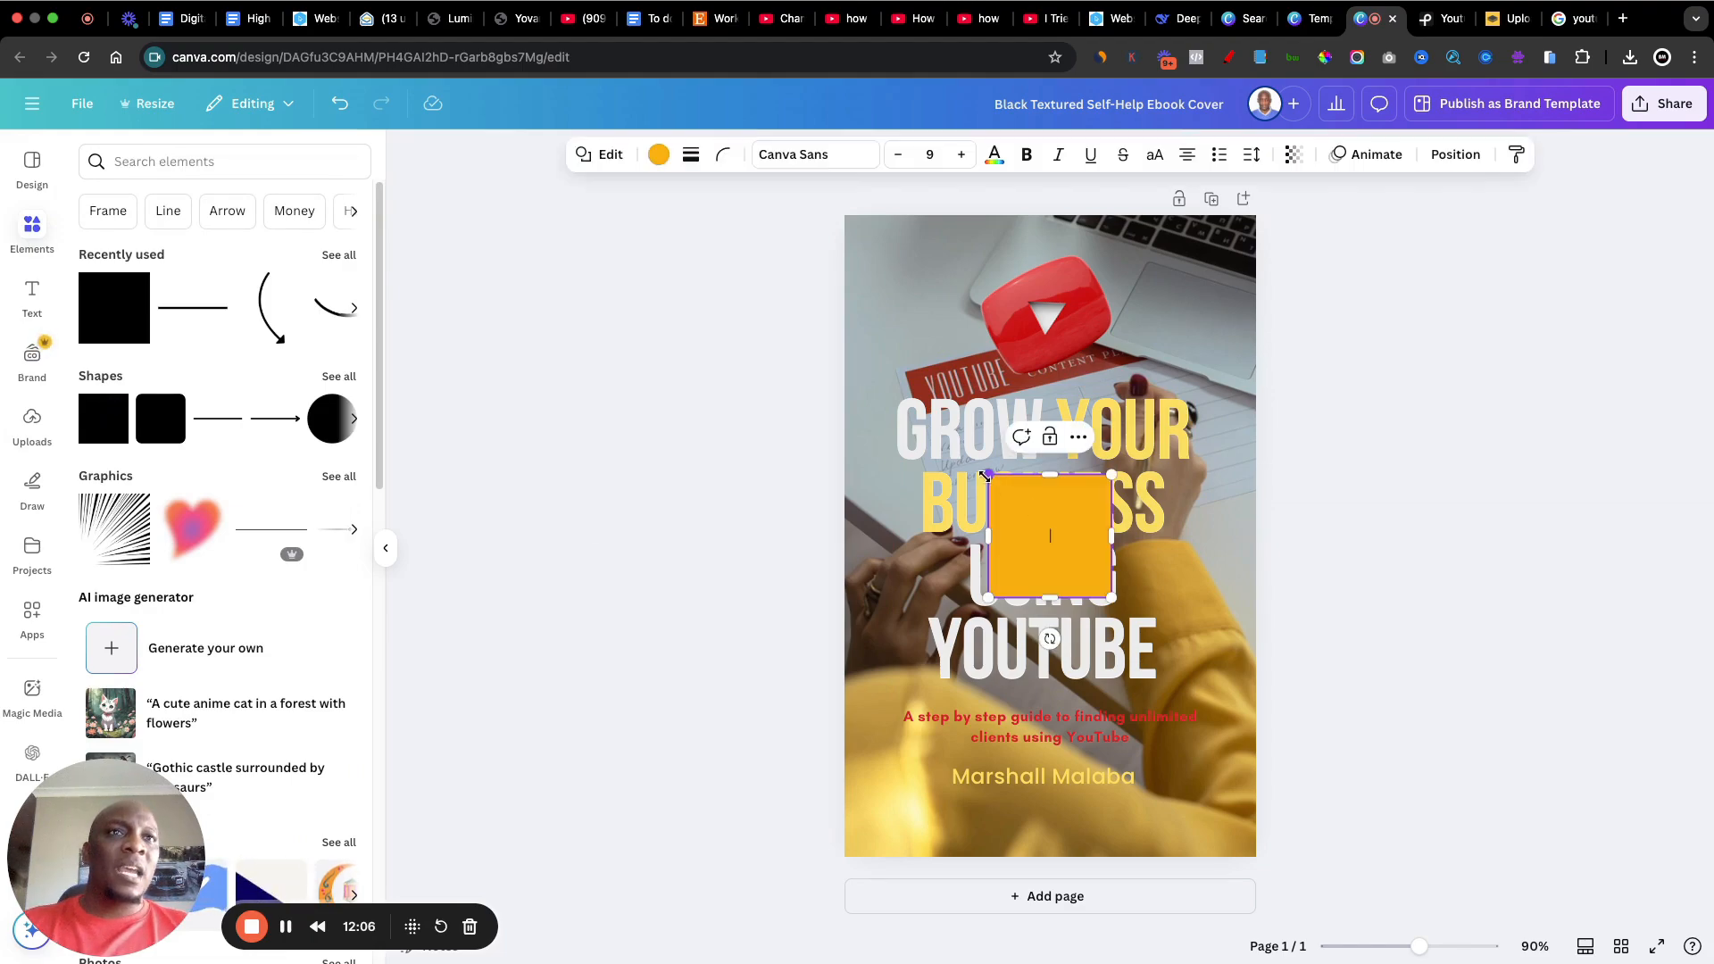
left_click_drag(986, 475, 801, 199)
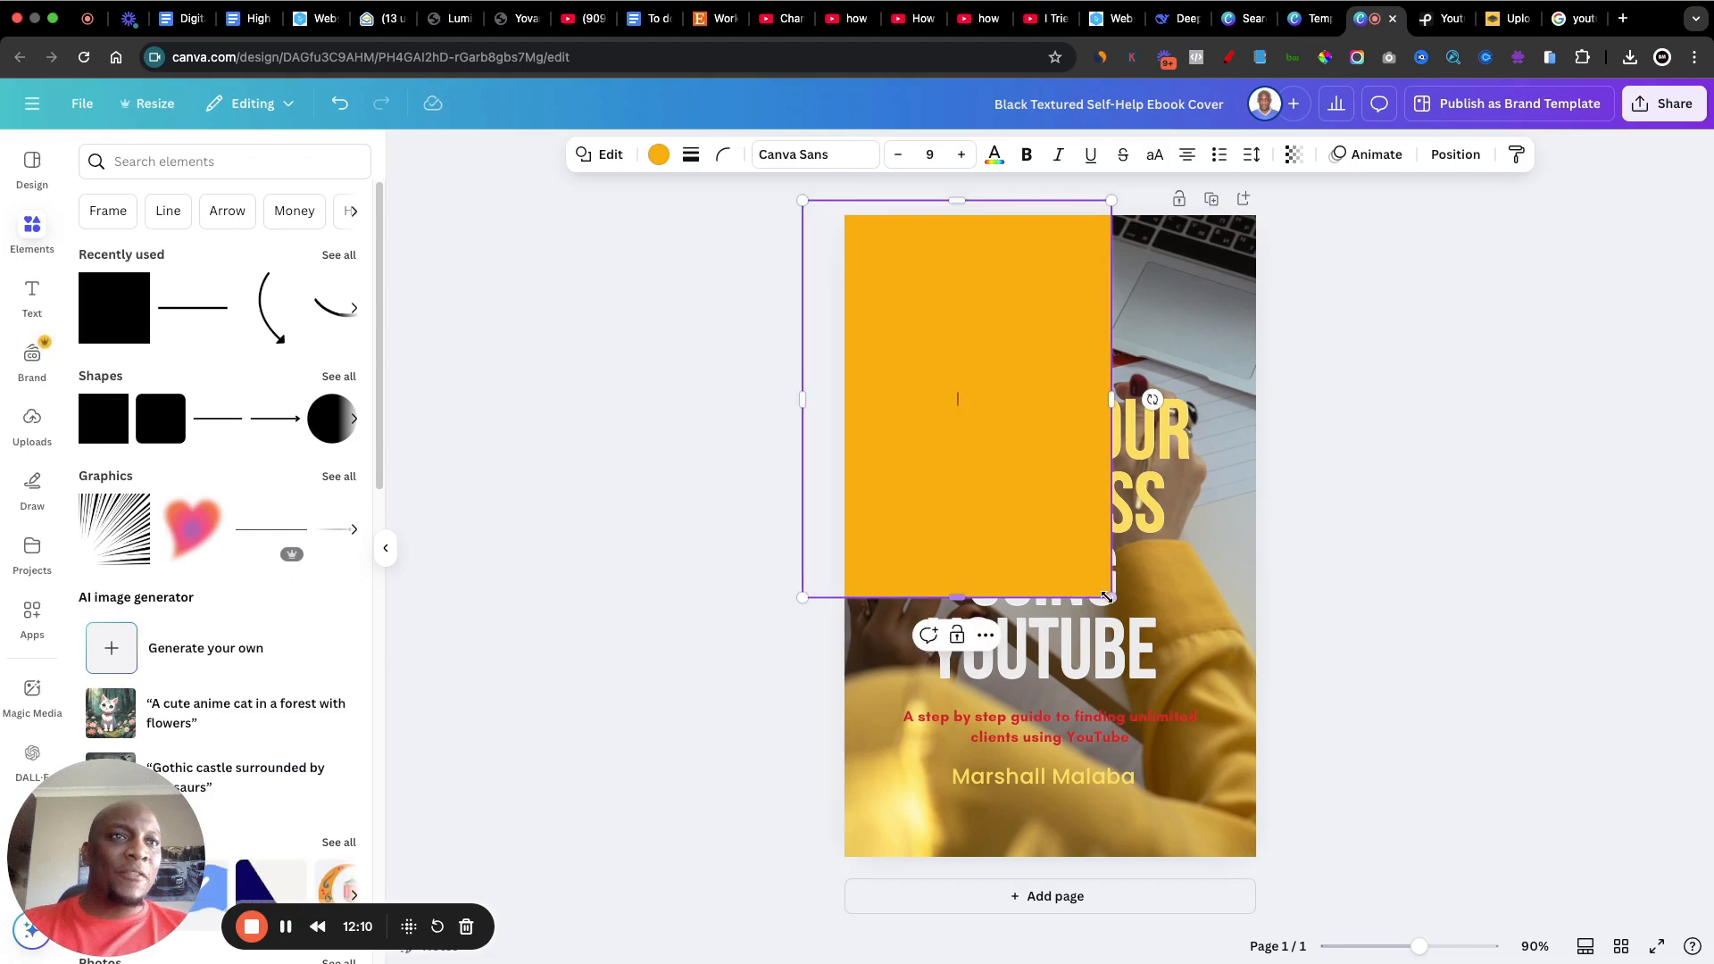
left_click_drag(1107, 596, 1272, 870)
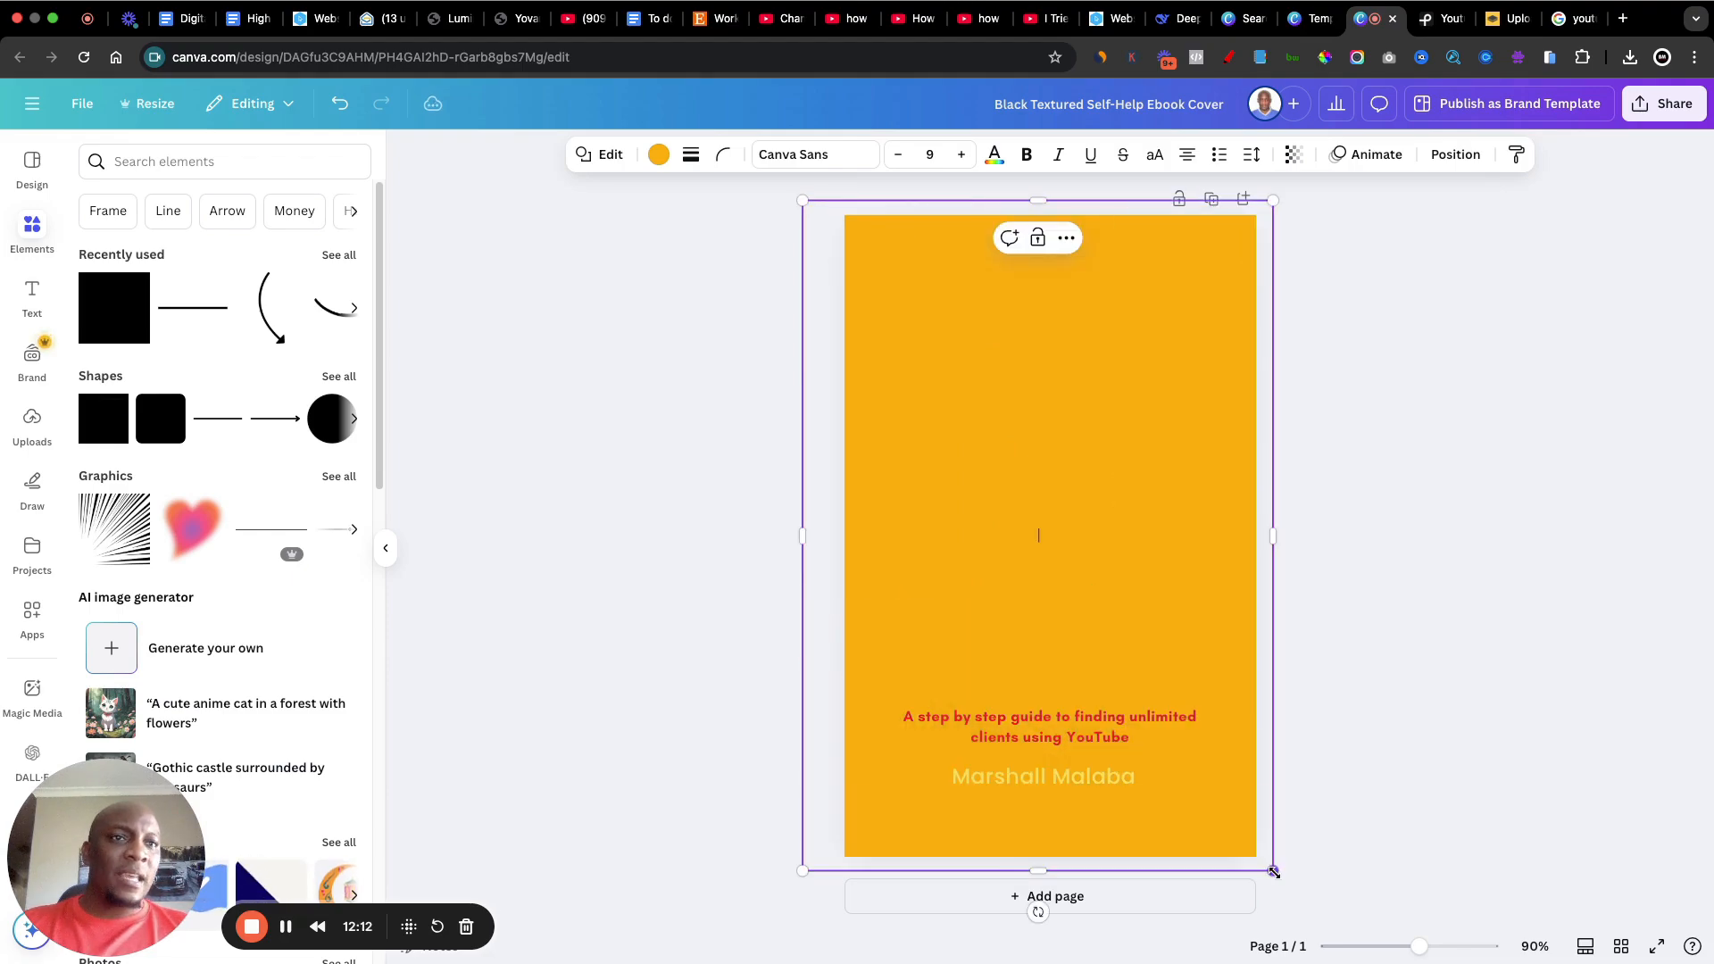
Step: Fill the full-page shape with black and set its transparency to 77
left_click(658, 155)
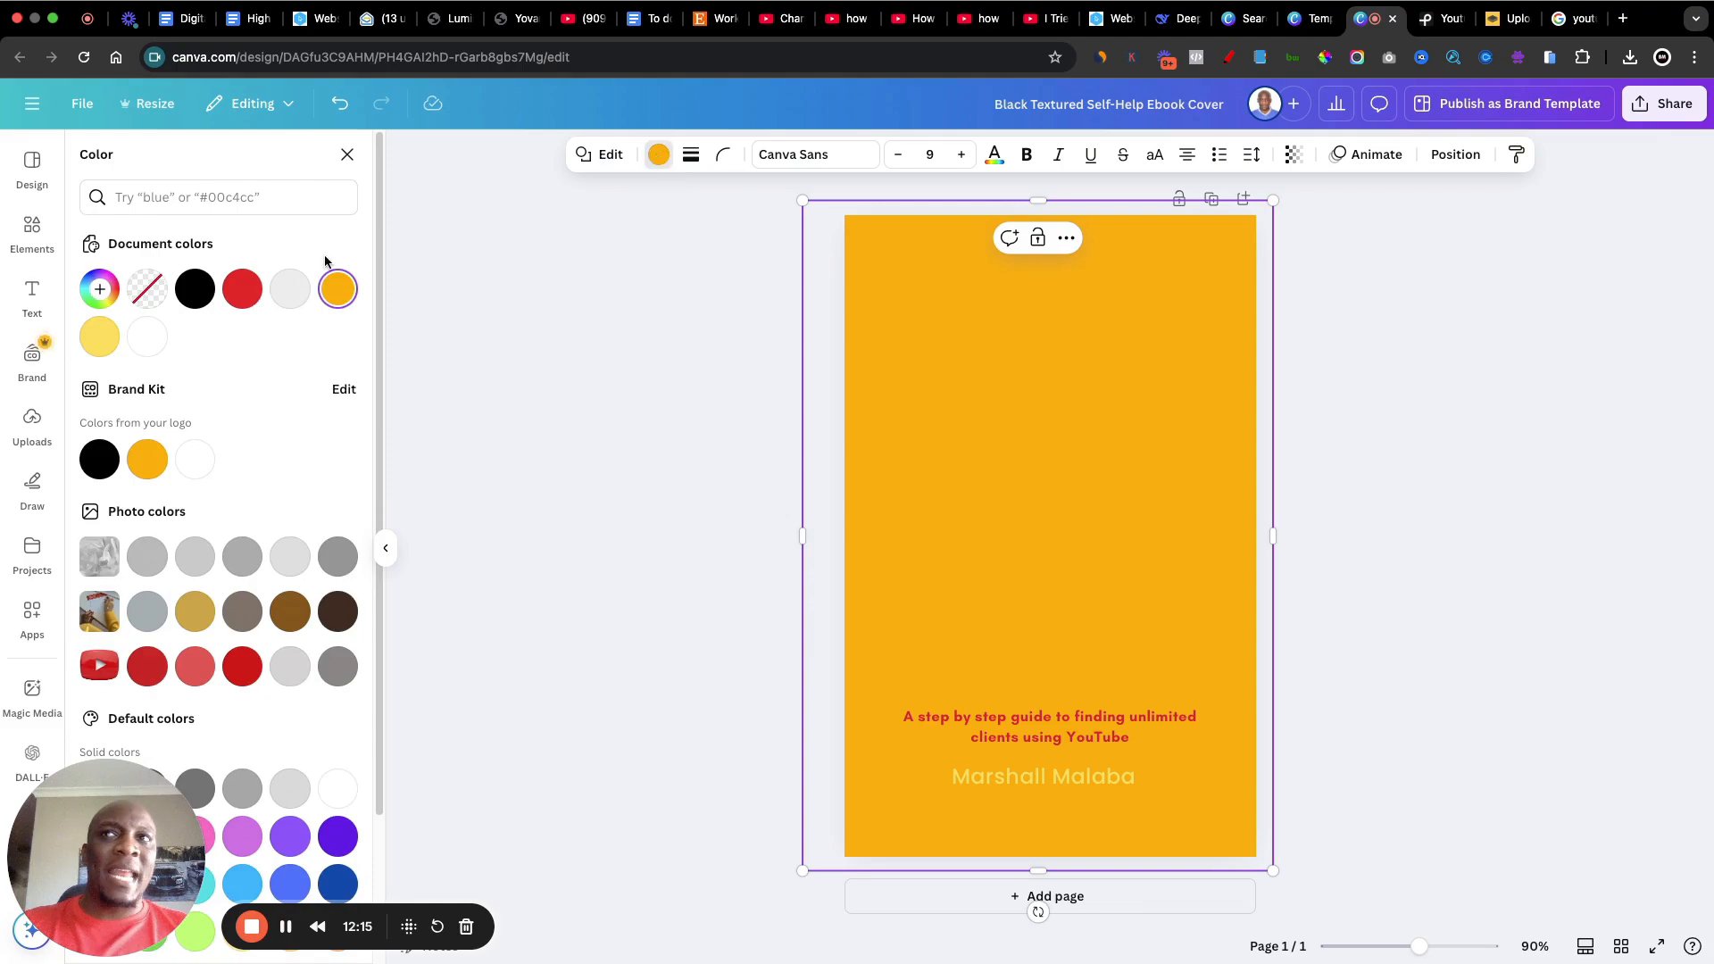
left_click(195, 289)
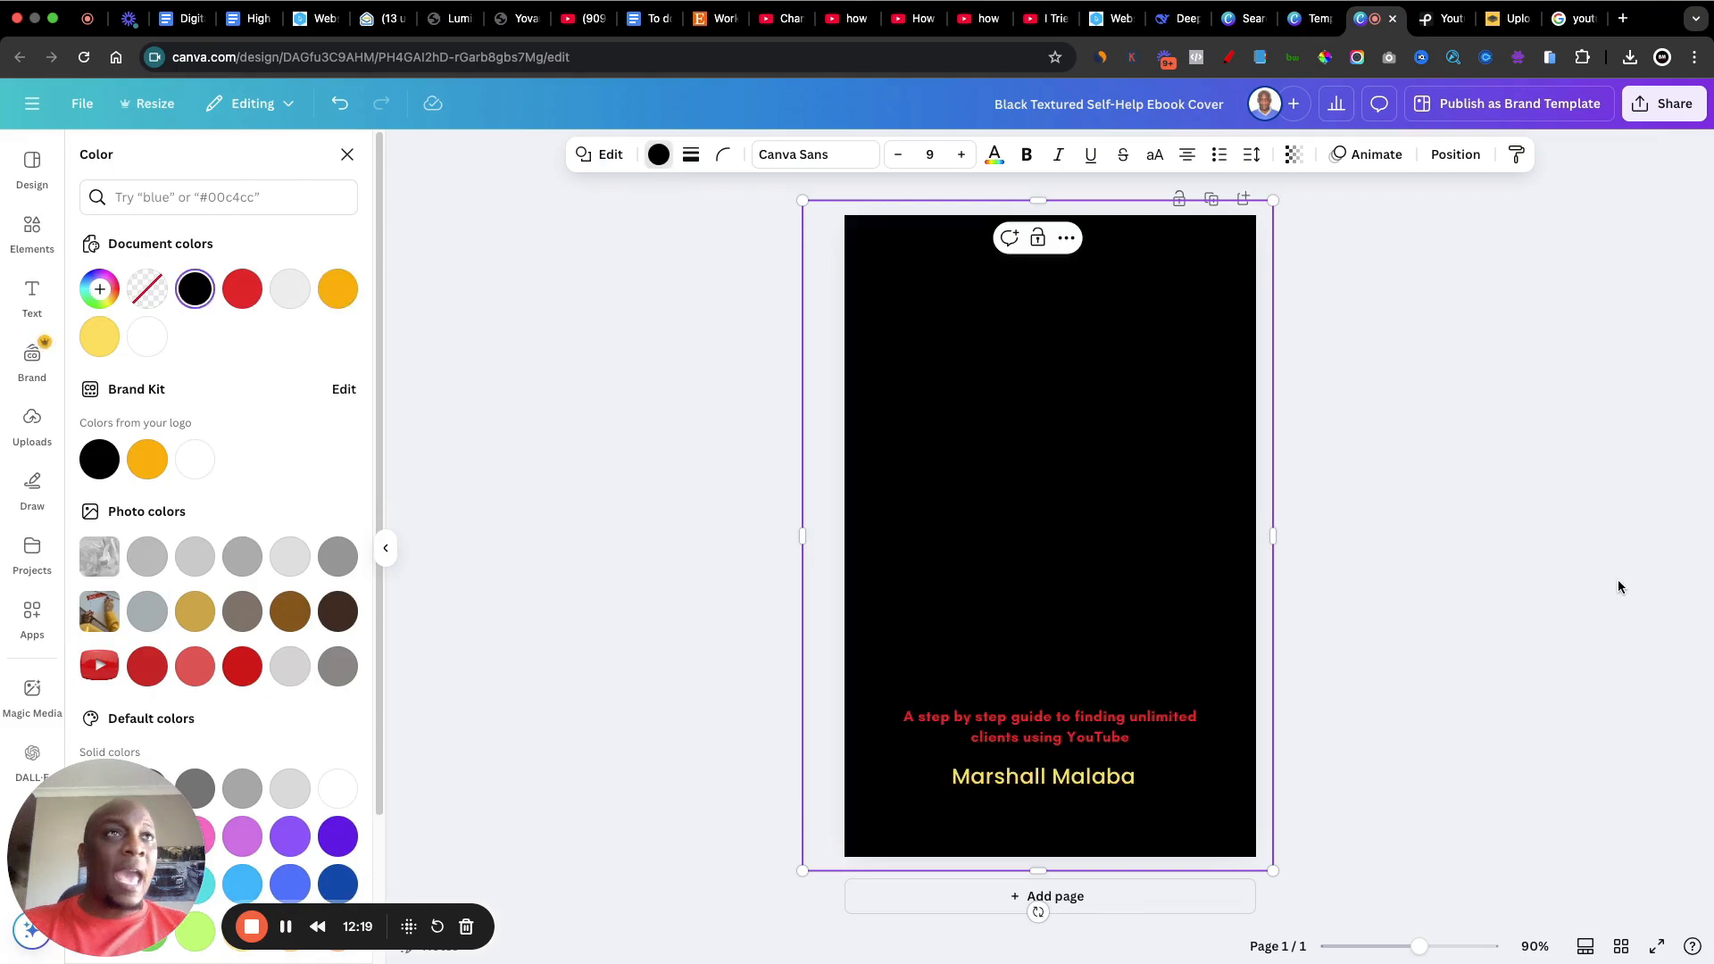
left_click(1294, 161)
left_click_drag(1334, 233, 1307, 238)
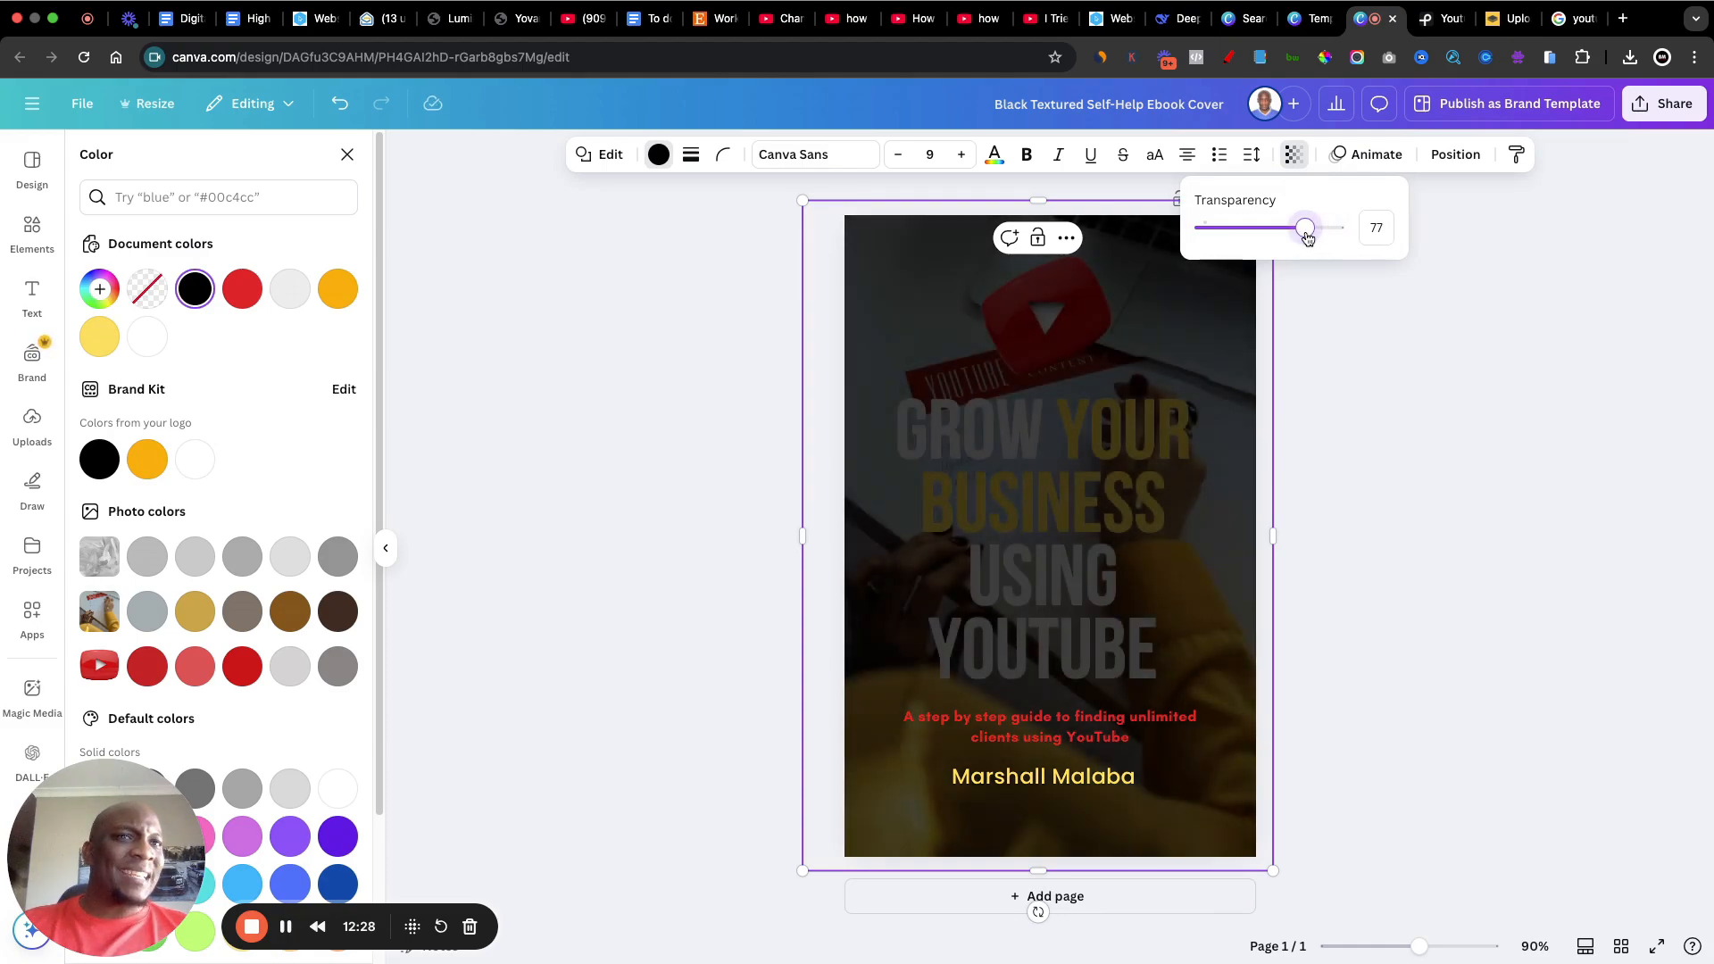
left_click(1411, 609)
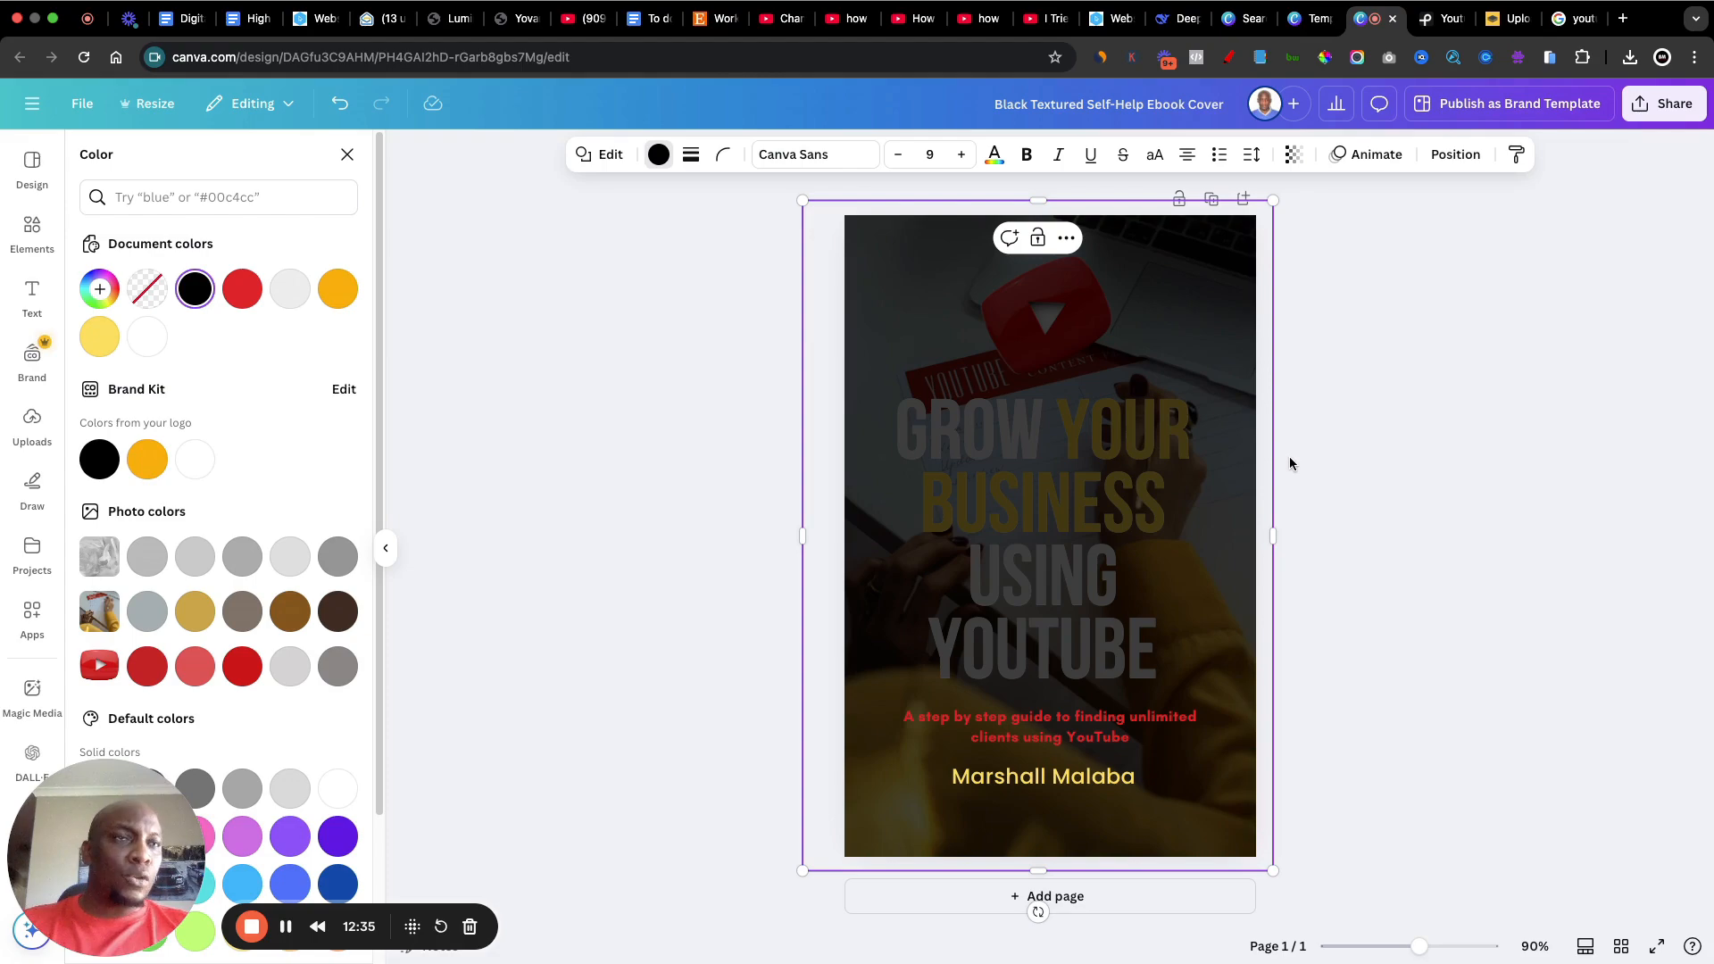
Step: Move the black overlay backward in the layer order so it sits behind the YouTube logo and title but above the photo
right_click(1195, 450)
mouse_move(1273, 640)
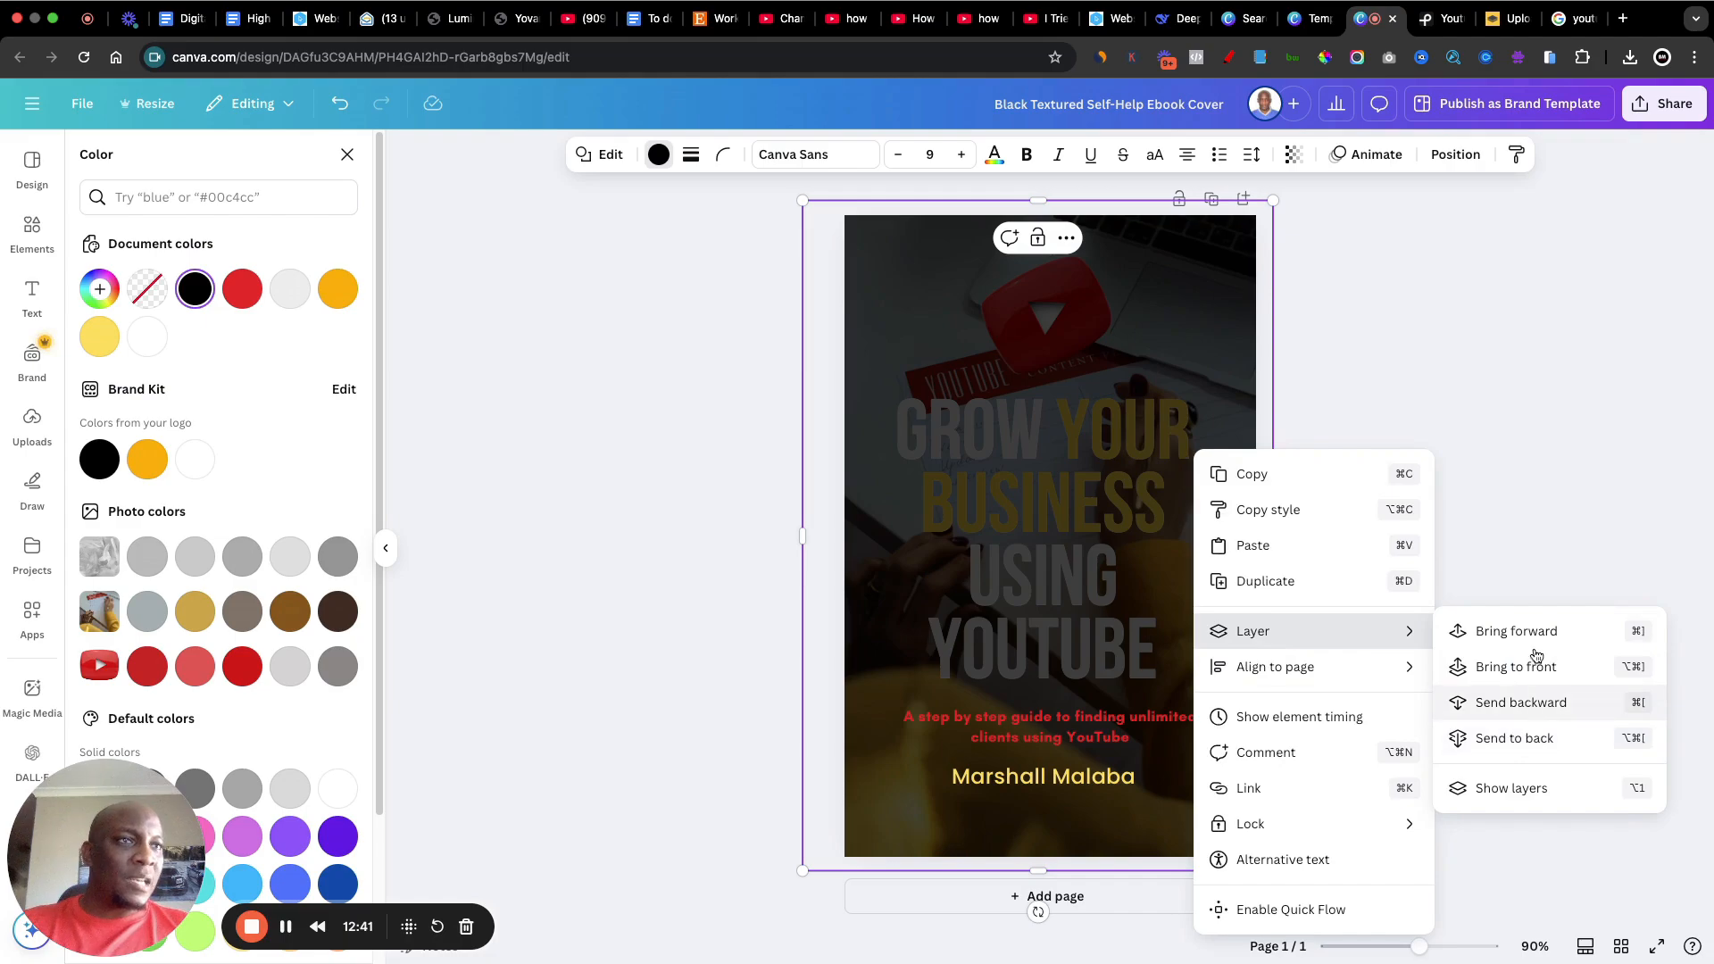
left_click(1556, 485)
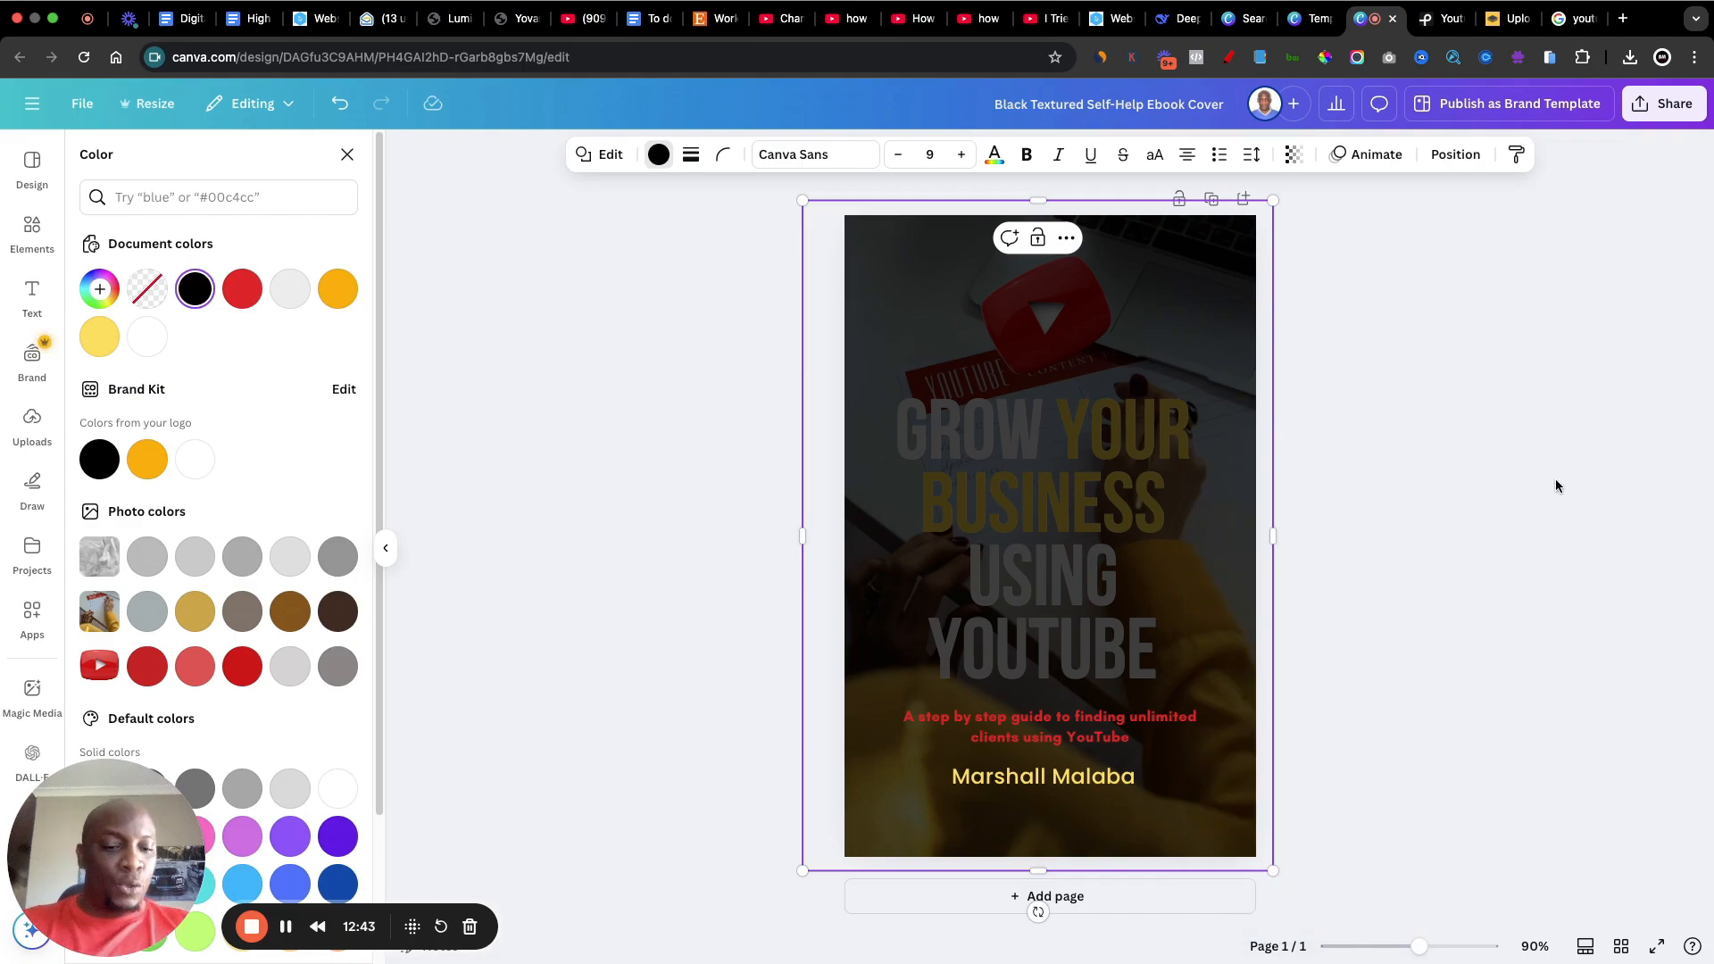
key("super+bracketleft")
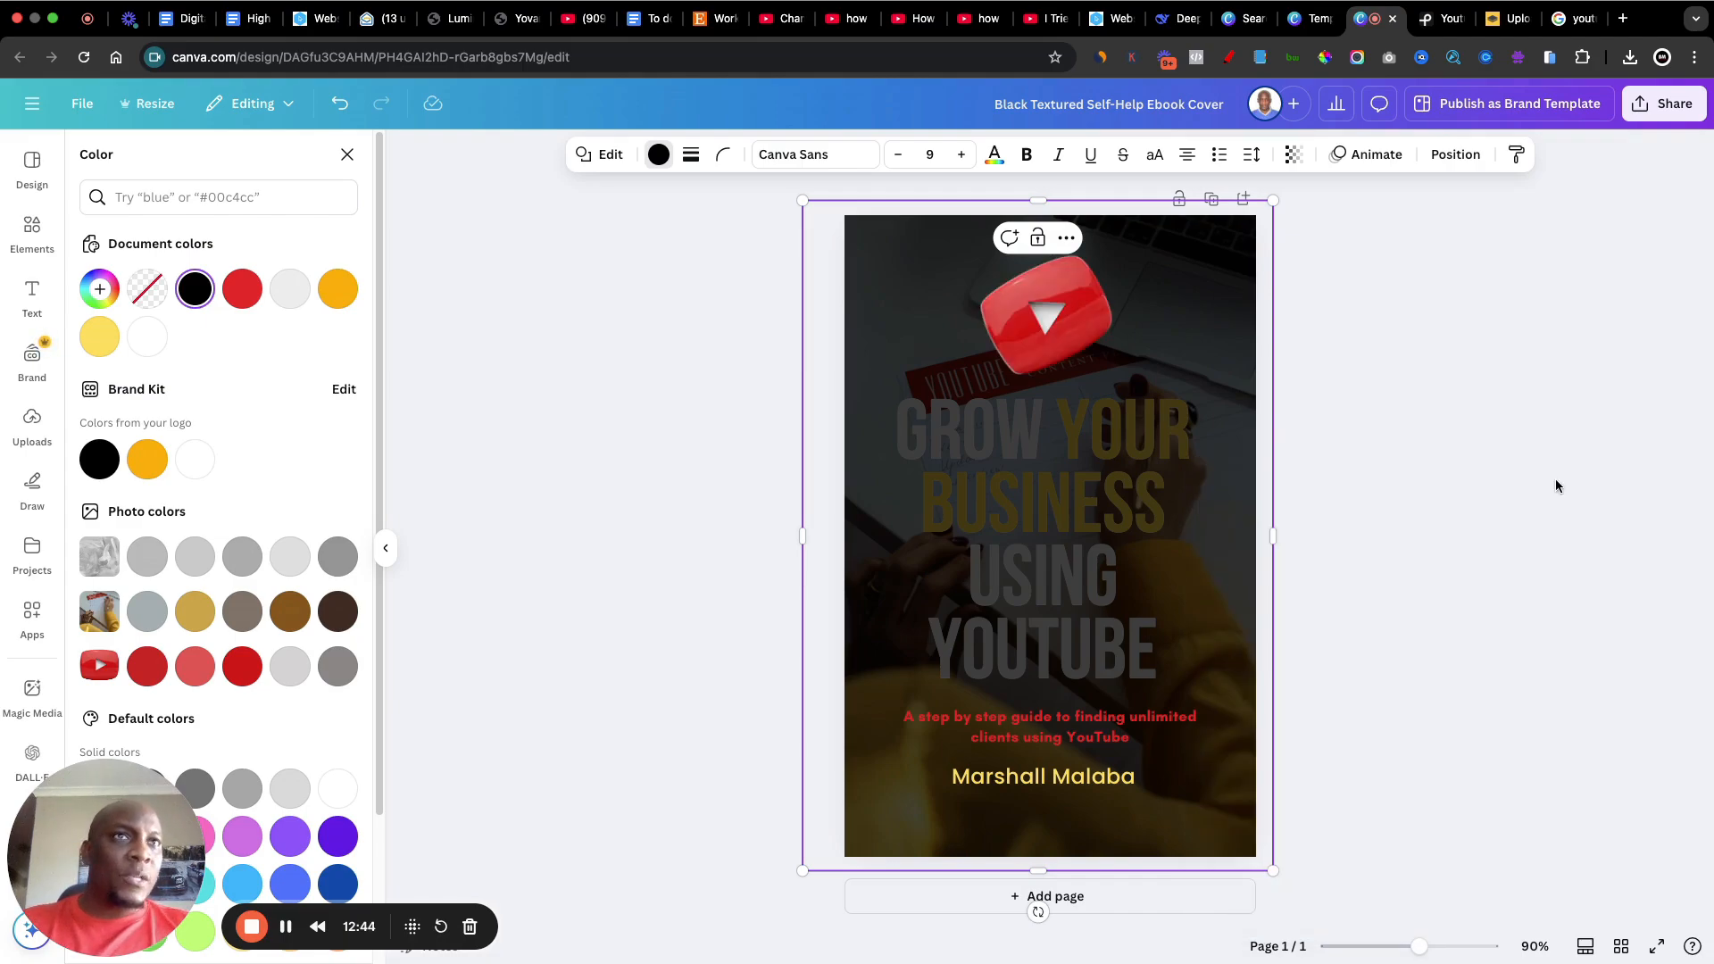
key("super+bracketleft")
key("super+bracketleft")
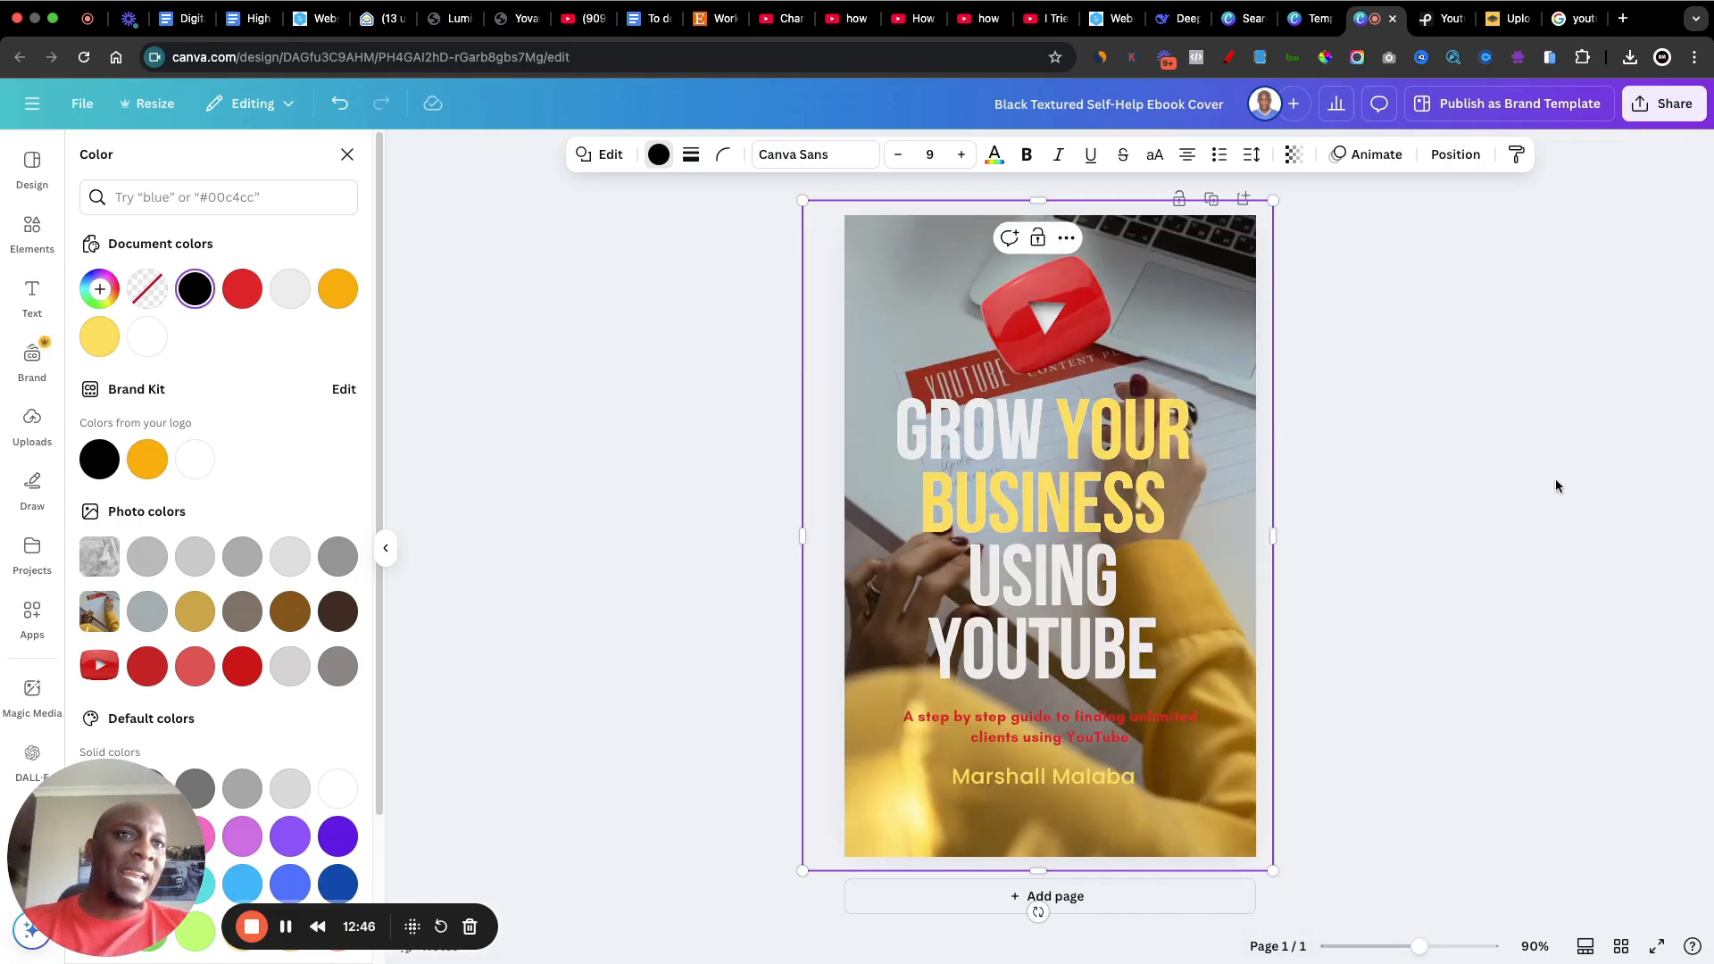
key("super+bracketright")
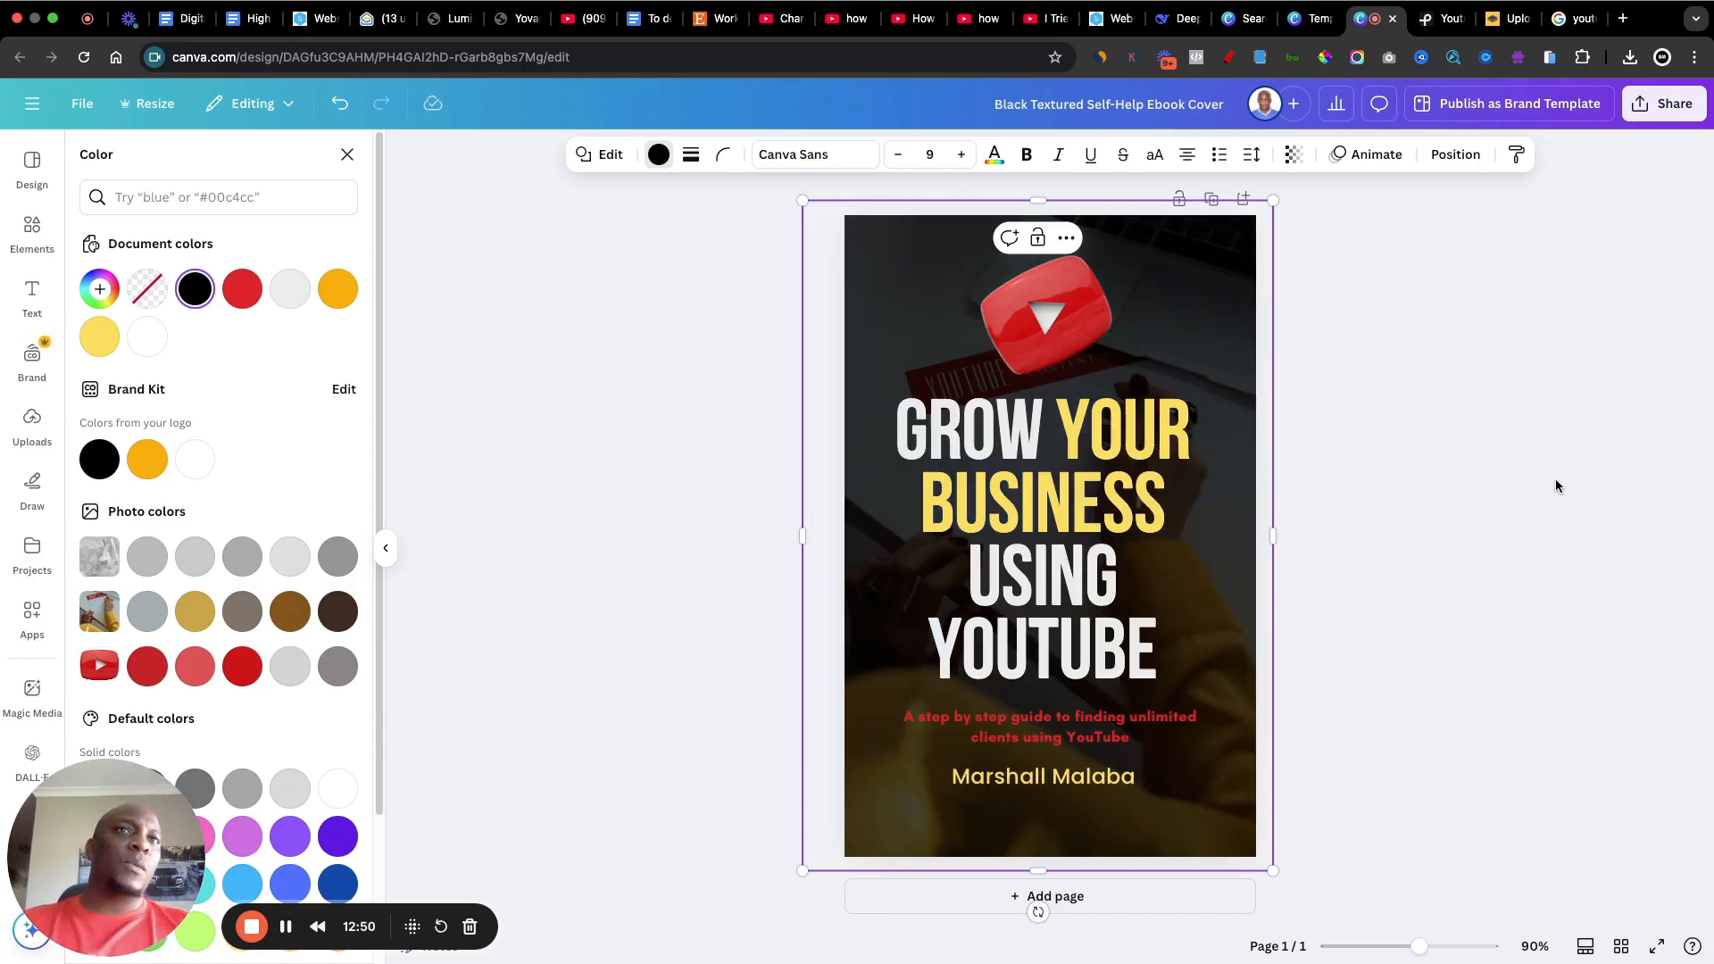
left_click(1446, 448)
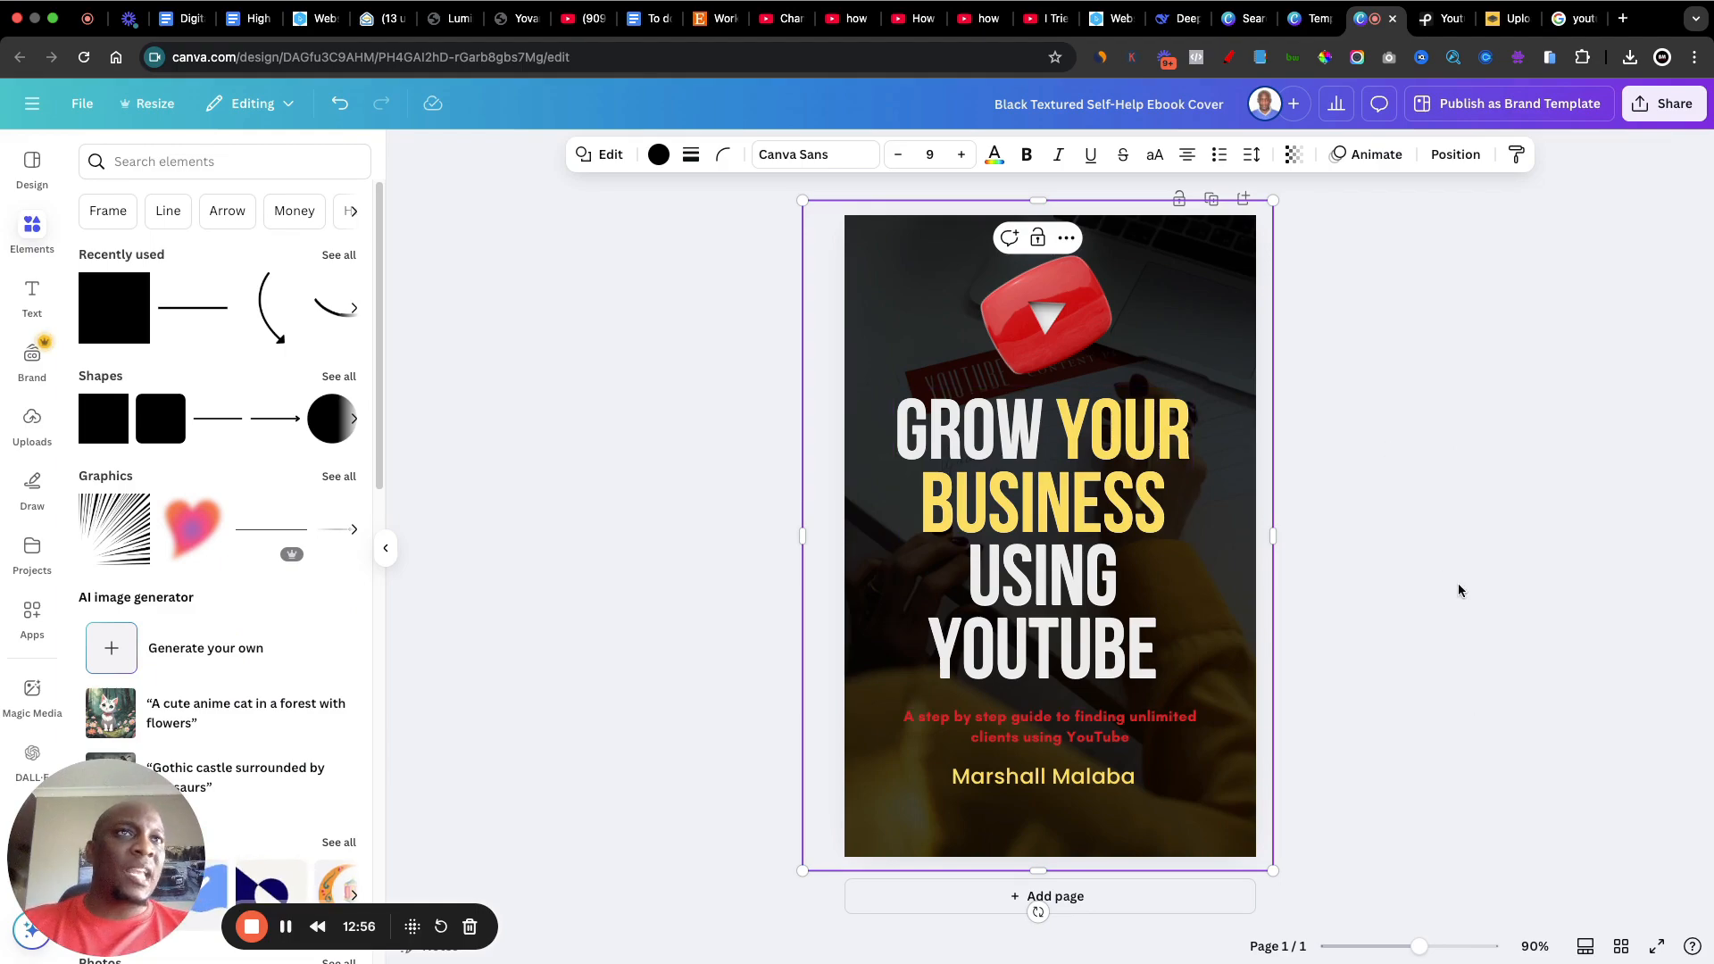
Step: Download the finished cover as a PNG at size 1 (512 × 800 px)
left_click(1662, 106)
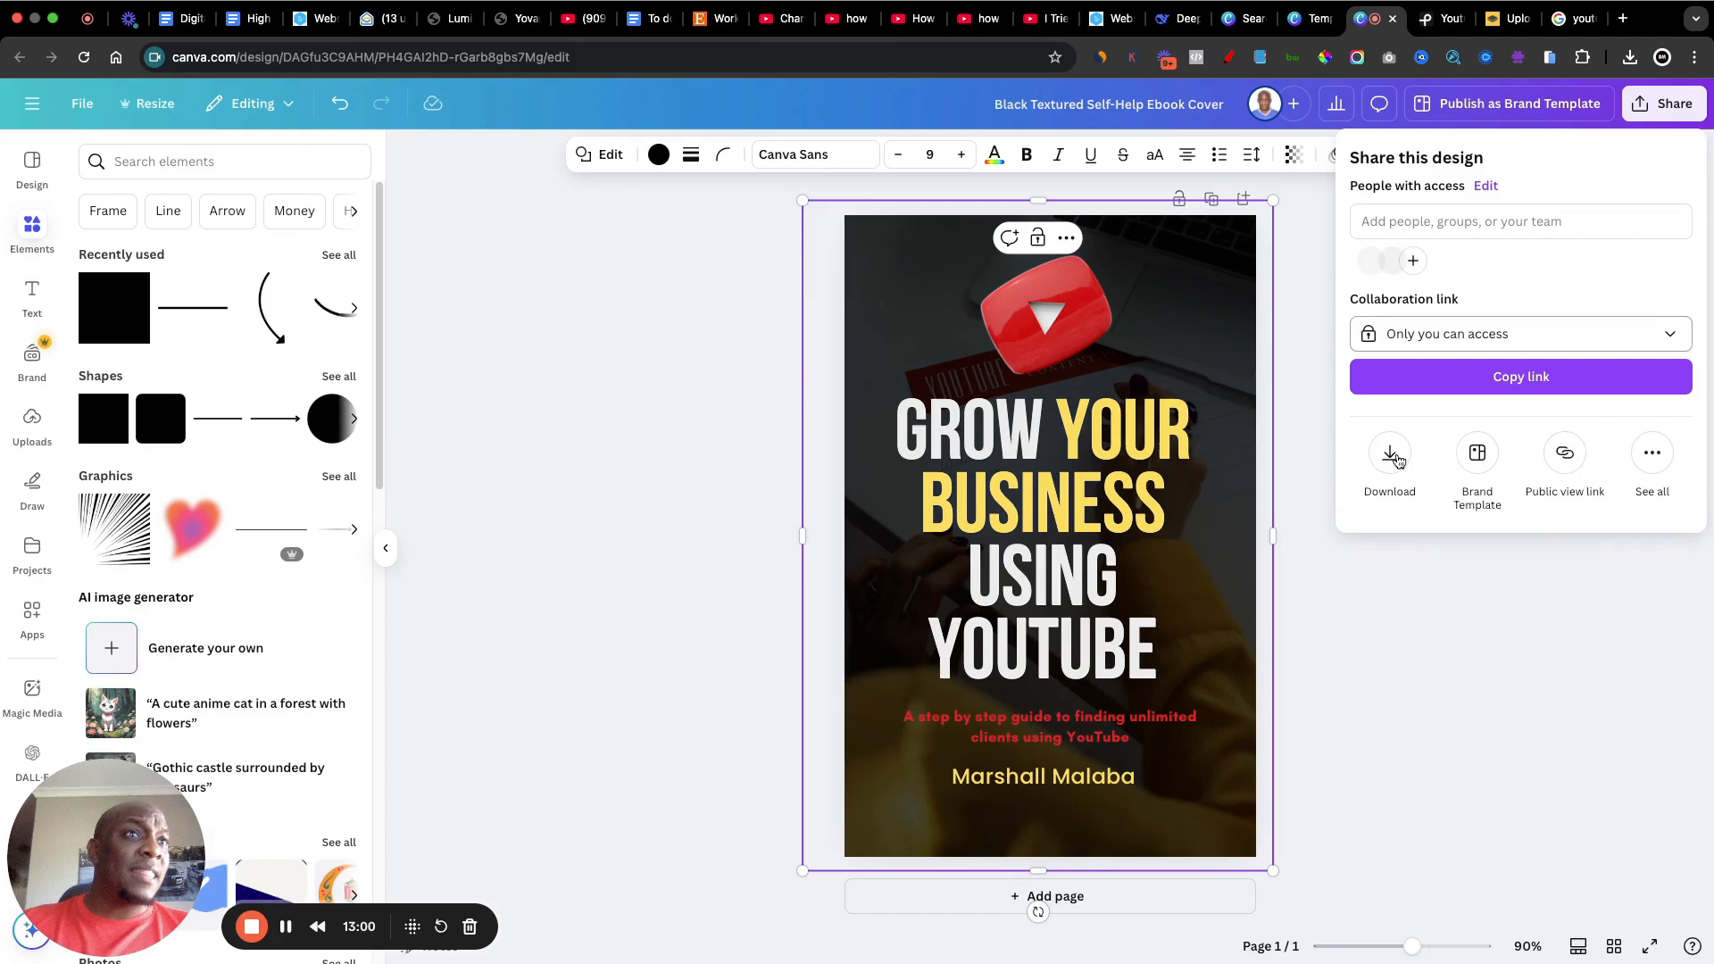
left_click(1392, 455)
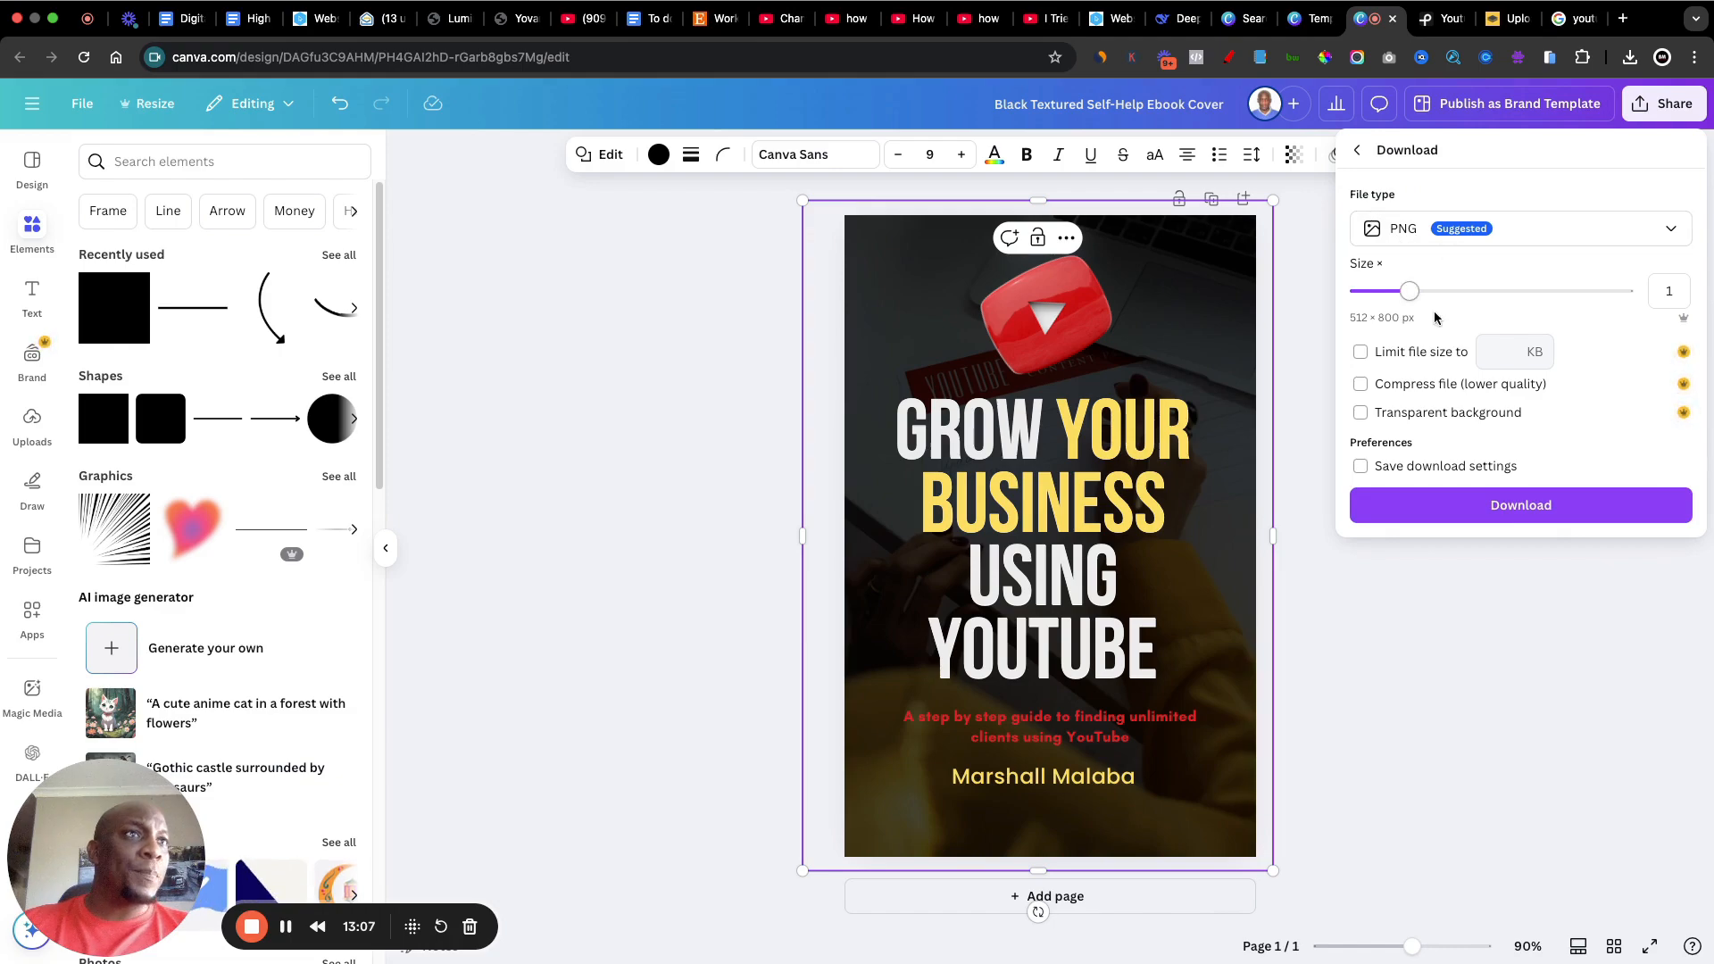
left_click(1544, 505)
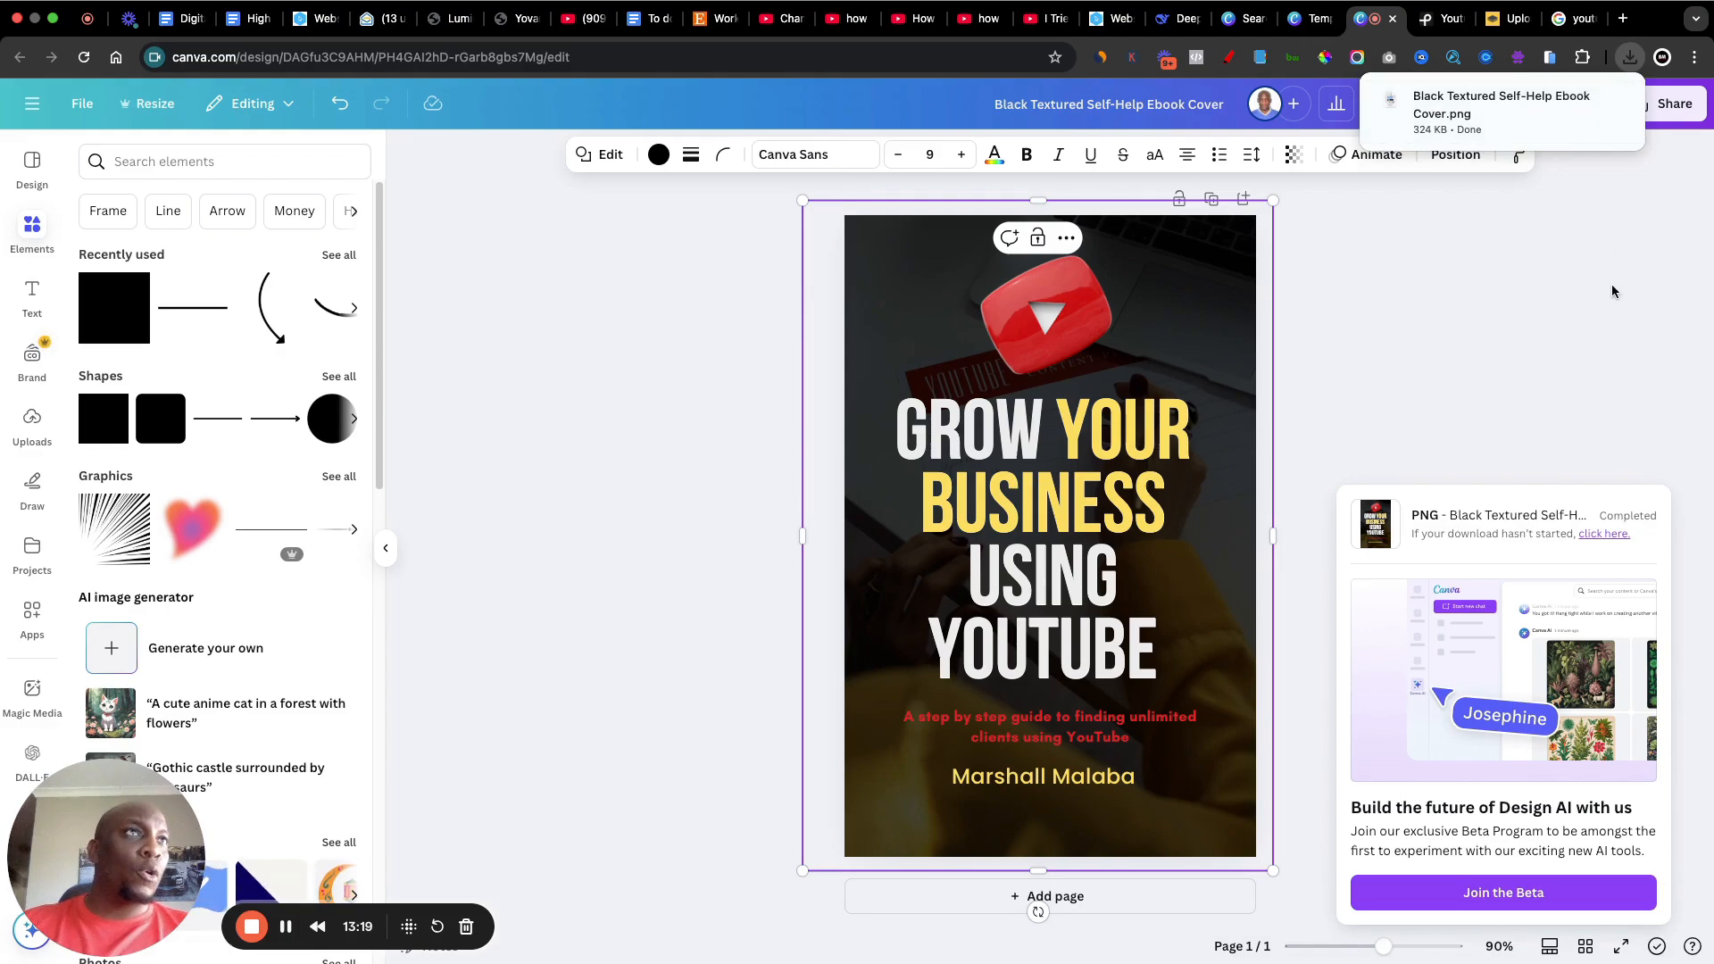
left_click(1620, 315)
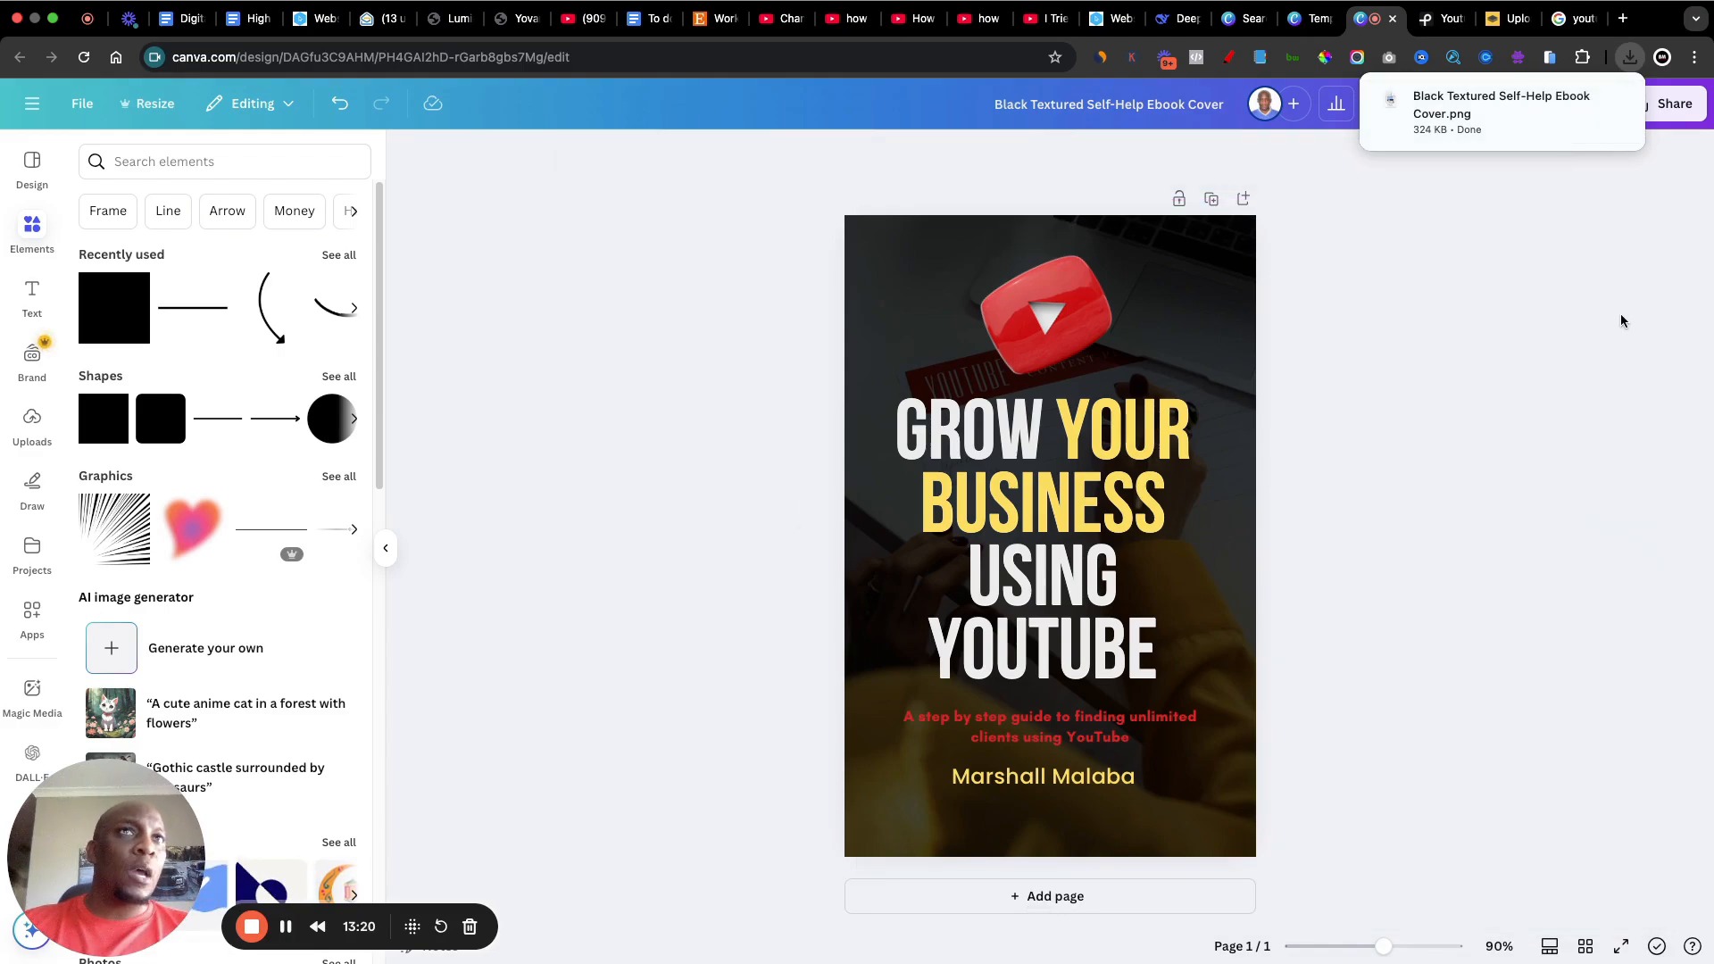
Step: Rename the design as "YouTube Ebook"
left_click(1077, 106)
type("YouTube Ebook")
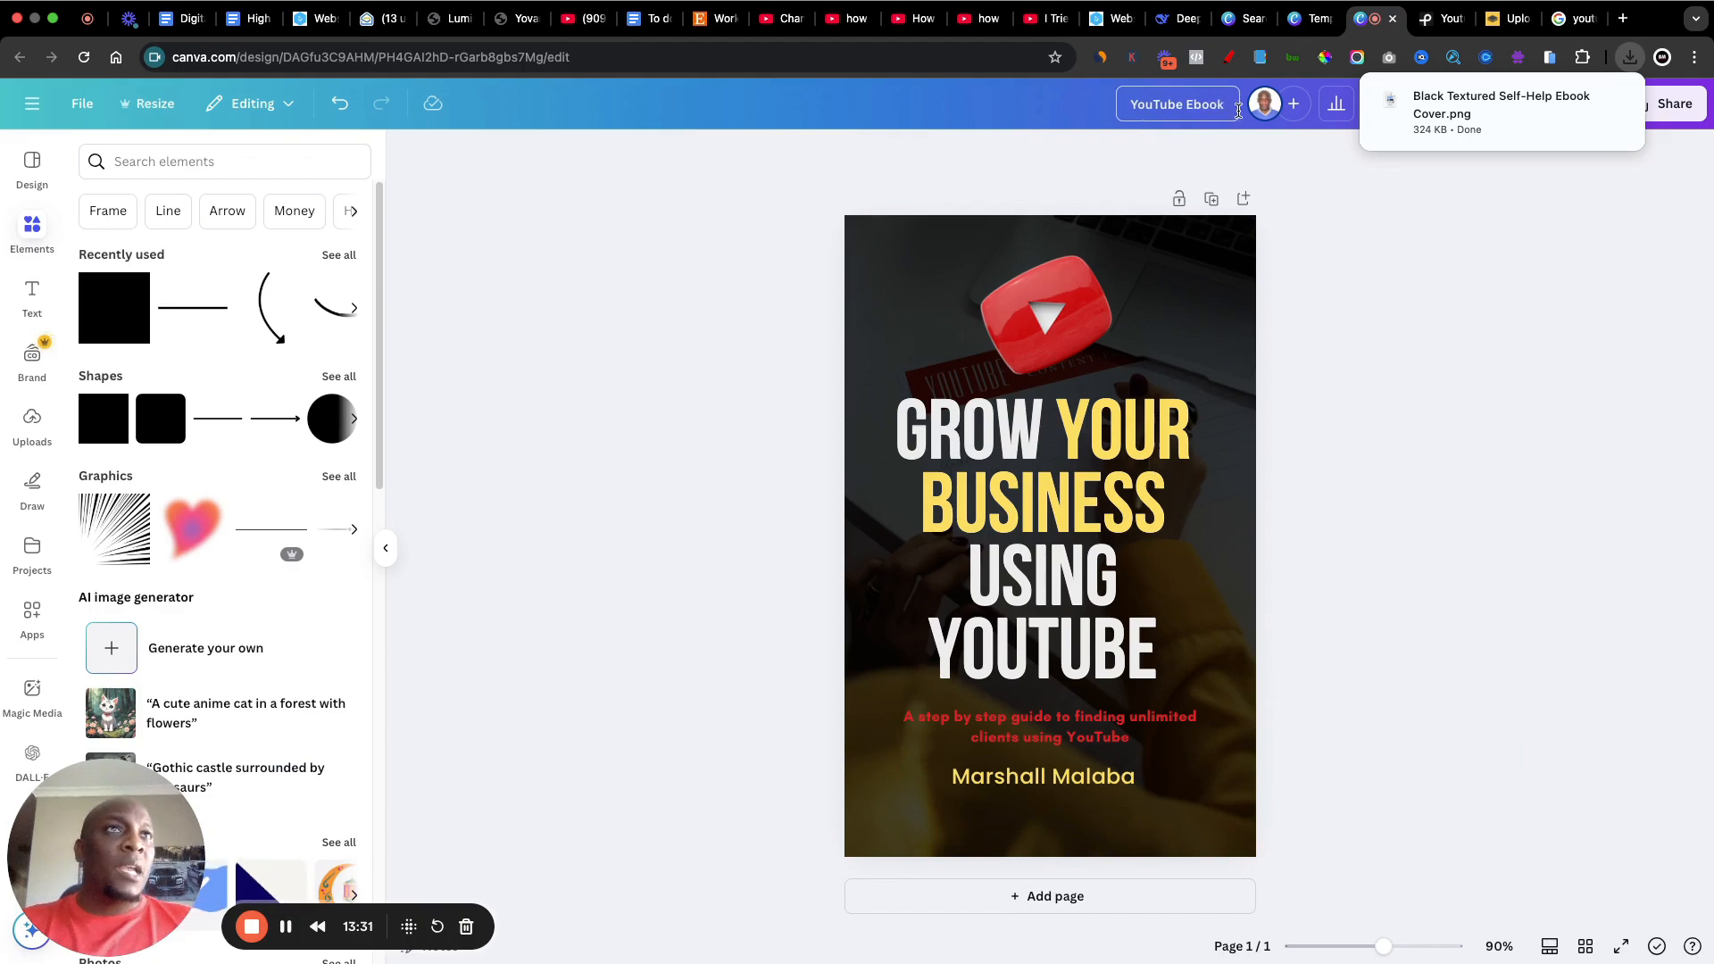
left_click(1486, 289)
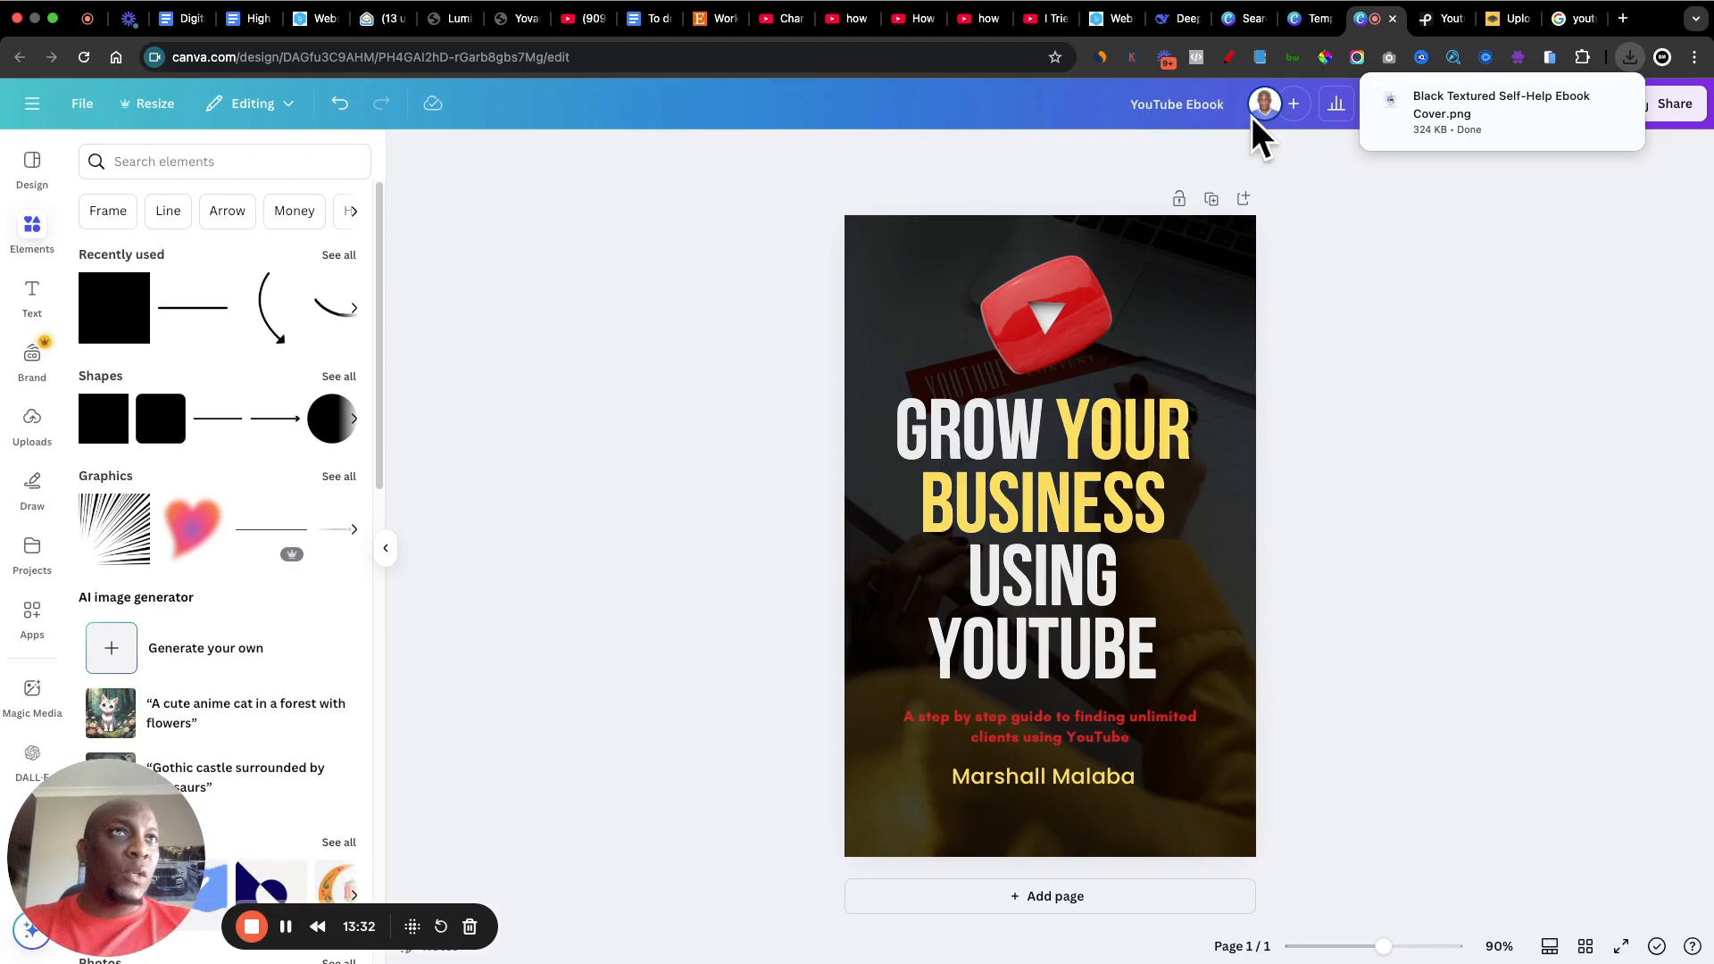